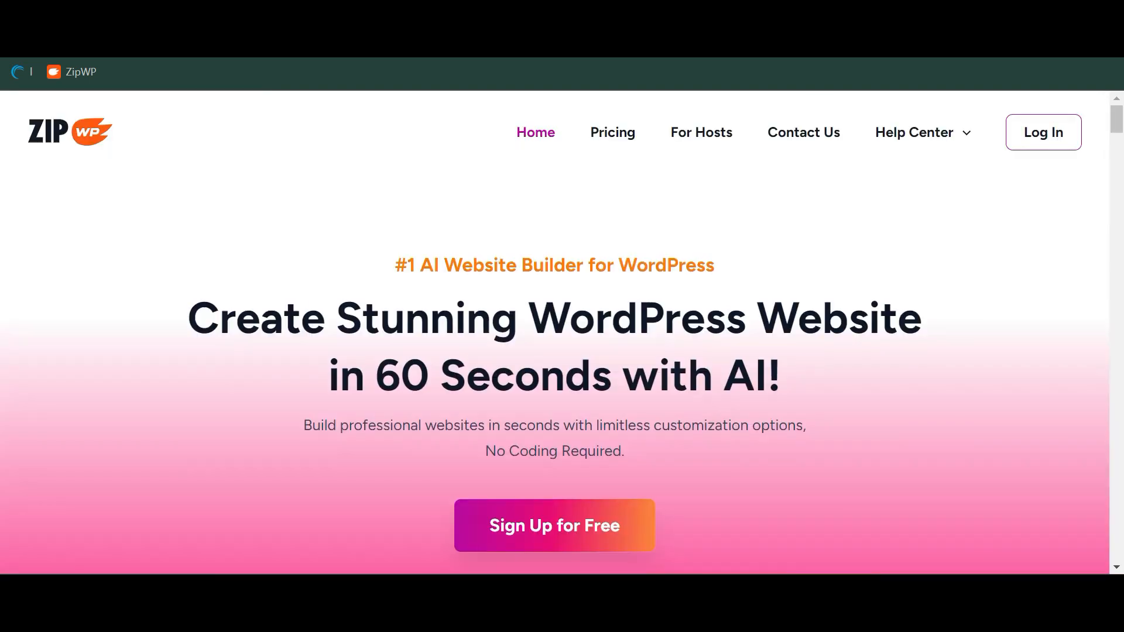
Scroll the ZipWP homepage and go to the Pricing page
scroll(607, 269, "down", 10)
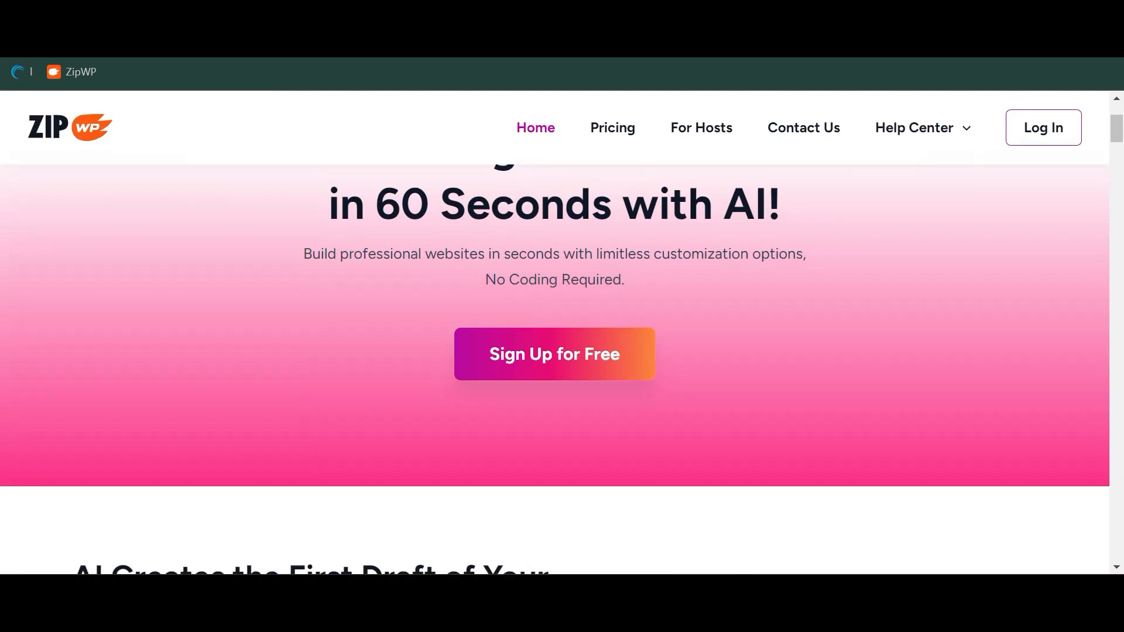
scroll(611, 273, "down", 8)
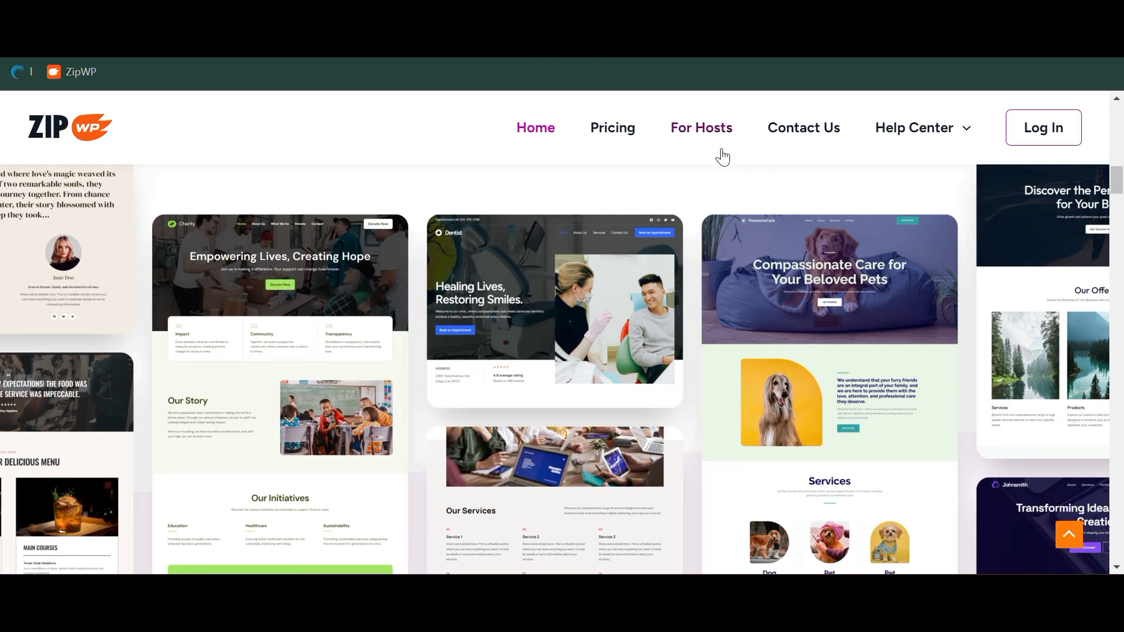
scroll(605, 379, "down", 5)
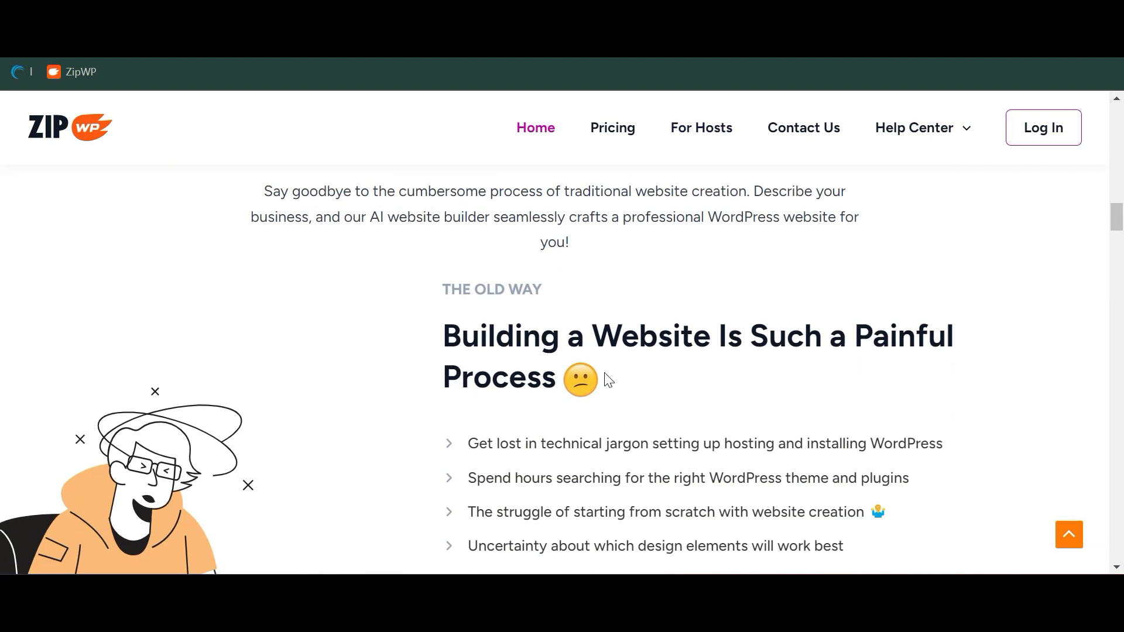
left_click(625, 143)
Compare Free and Business plan prices and limits across plan cards and comparison table
scroll(564, 351, "down", 5)
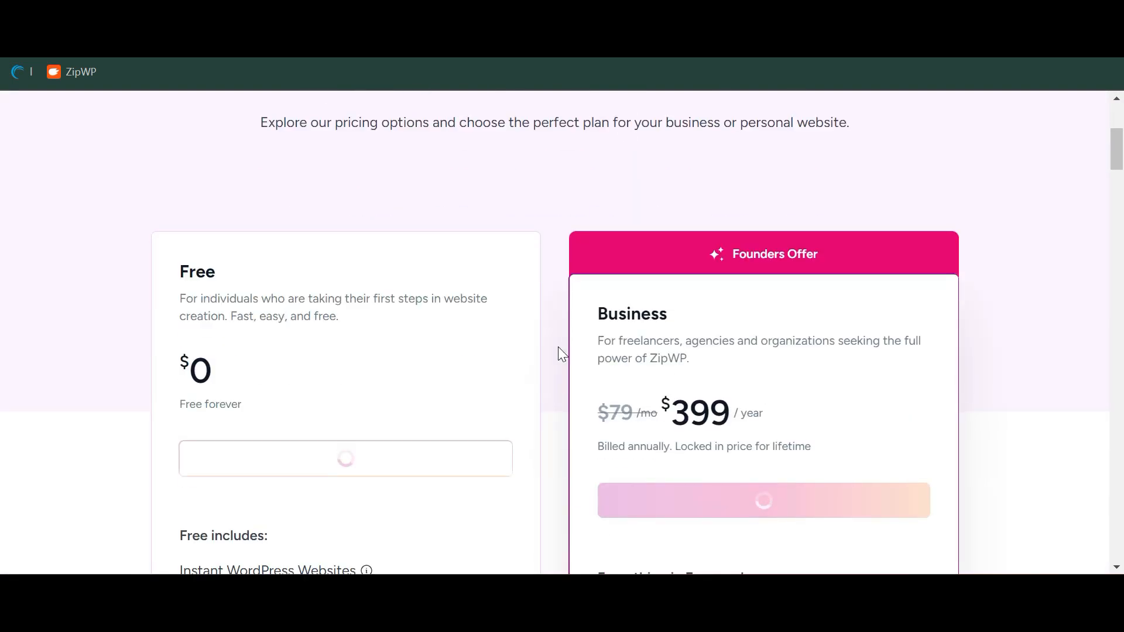
scroll(348, 416, "down", 2)
scroll(353, 409, "down", 1)
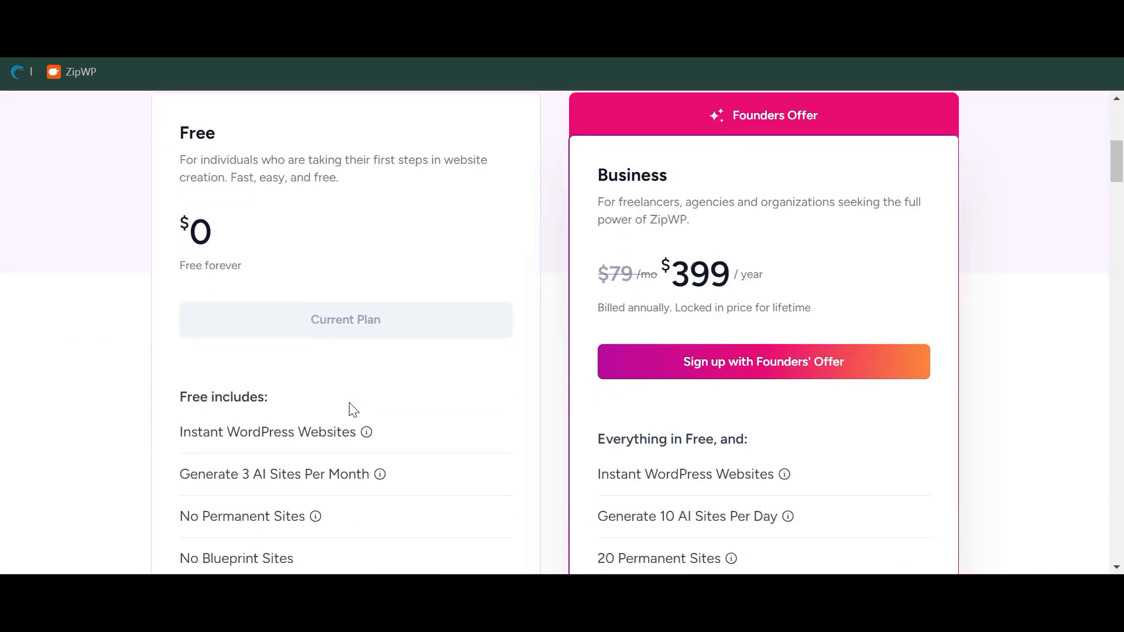
mouse_move(380, 485)
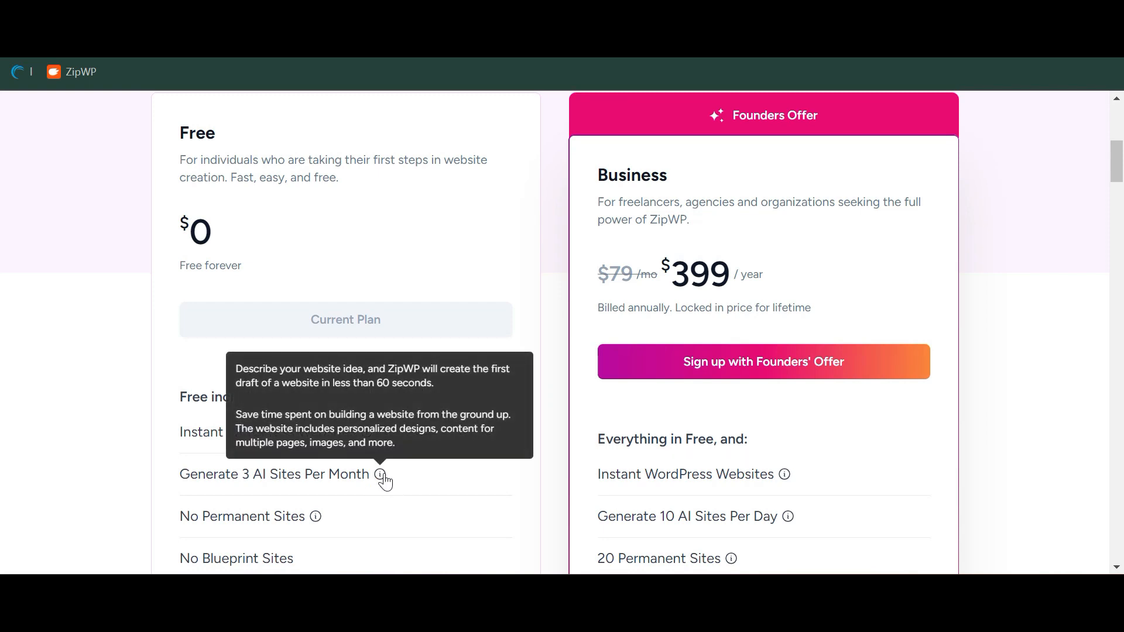
scroll(384, 478, "down", 2)
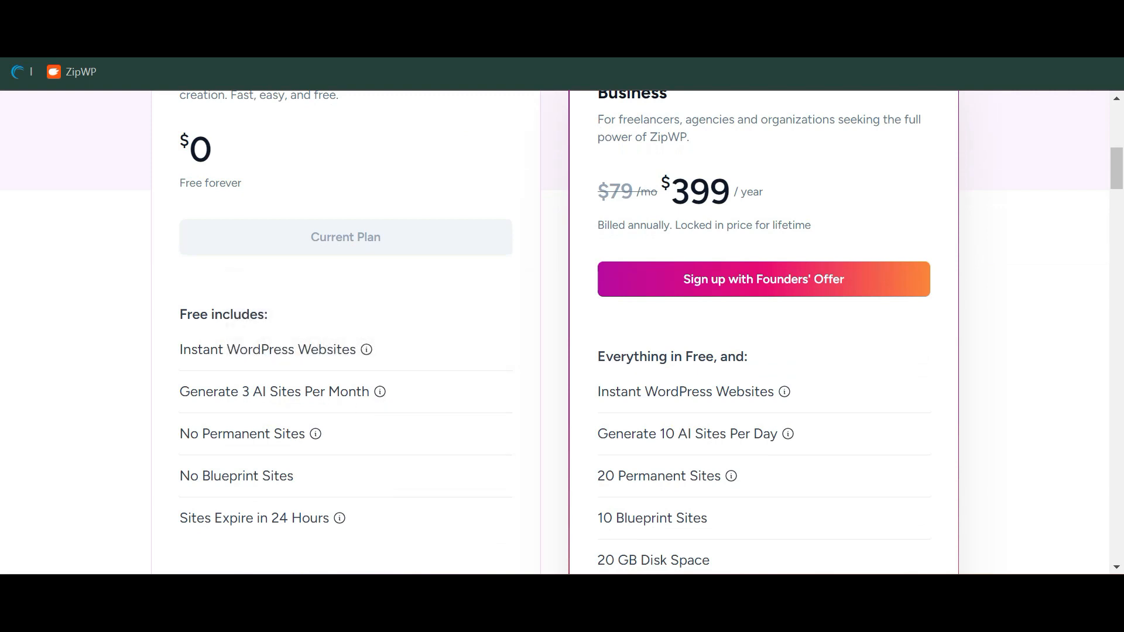
scroll(616, 355, "up", 1)
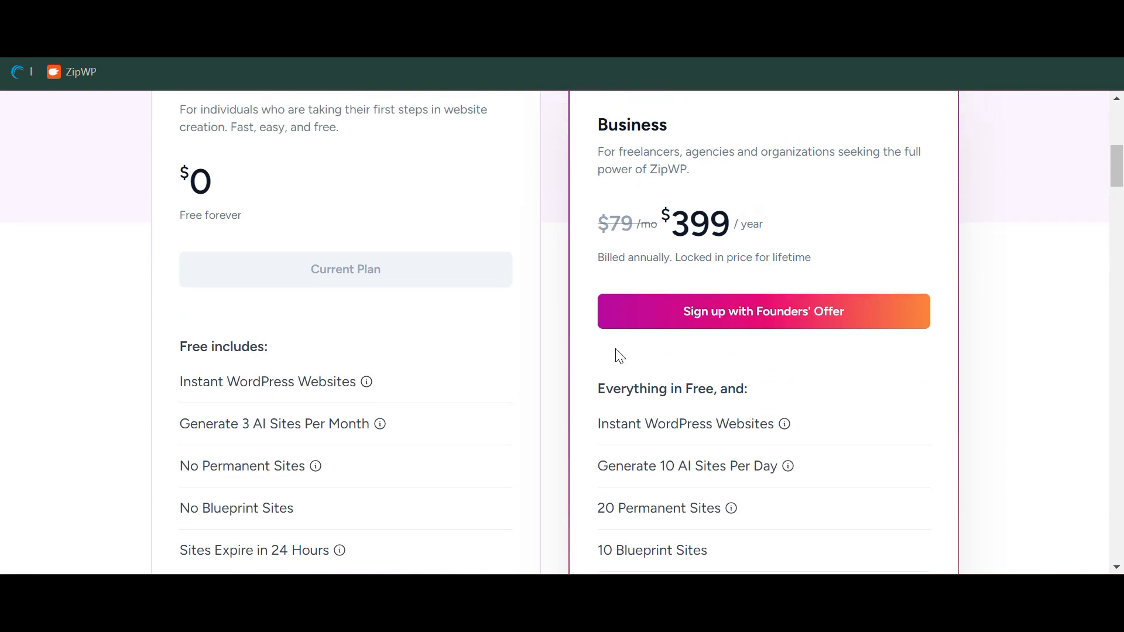
scroll(727, 401, "down", 1)
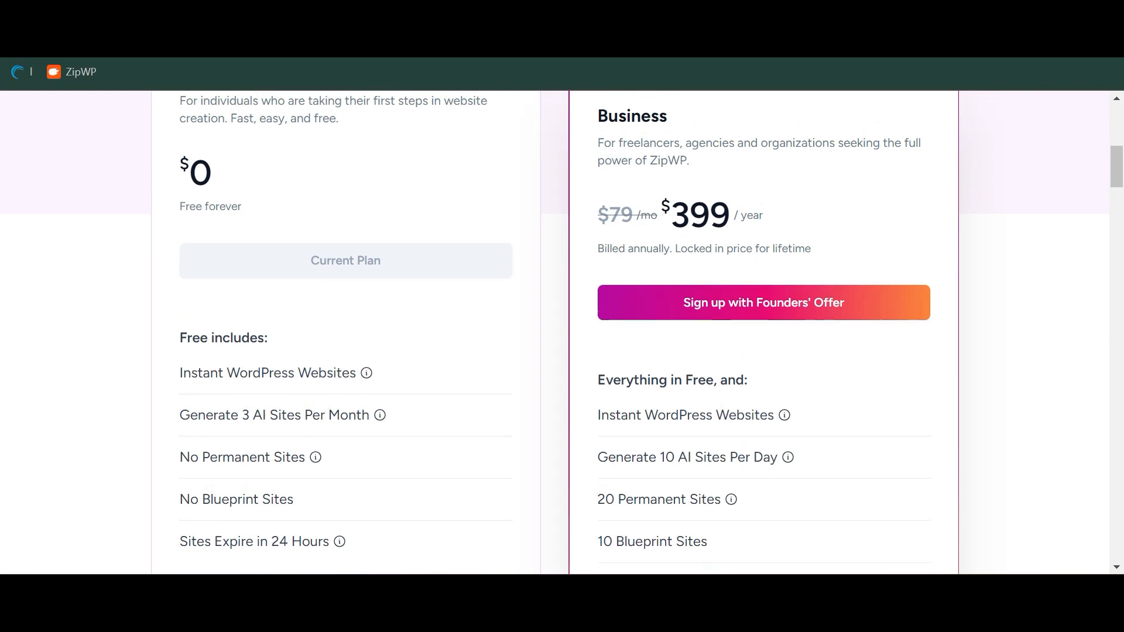
scroll(790, 379, "down", 3)
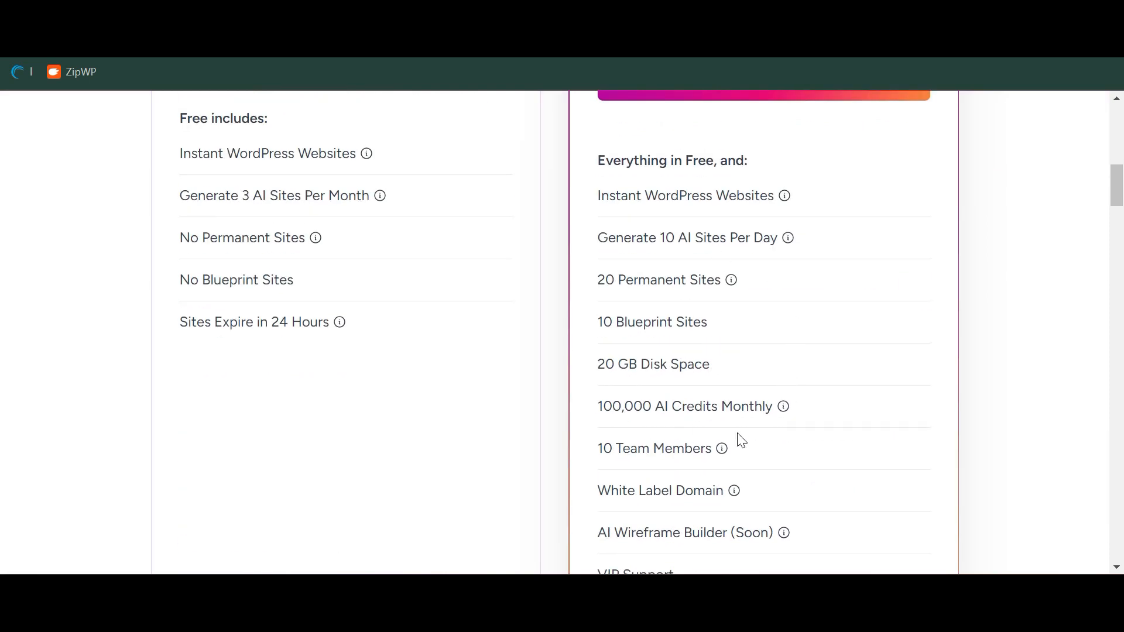
scroll(737, 439, "down", 4)
scroll(745, 426, "up", 4)
scroll(343, 201, "down", 2)
scroll(343, 200, "up", 4)
scroll(343, 201, "down", 9)
scroll(344, 202, "down", 15)
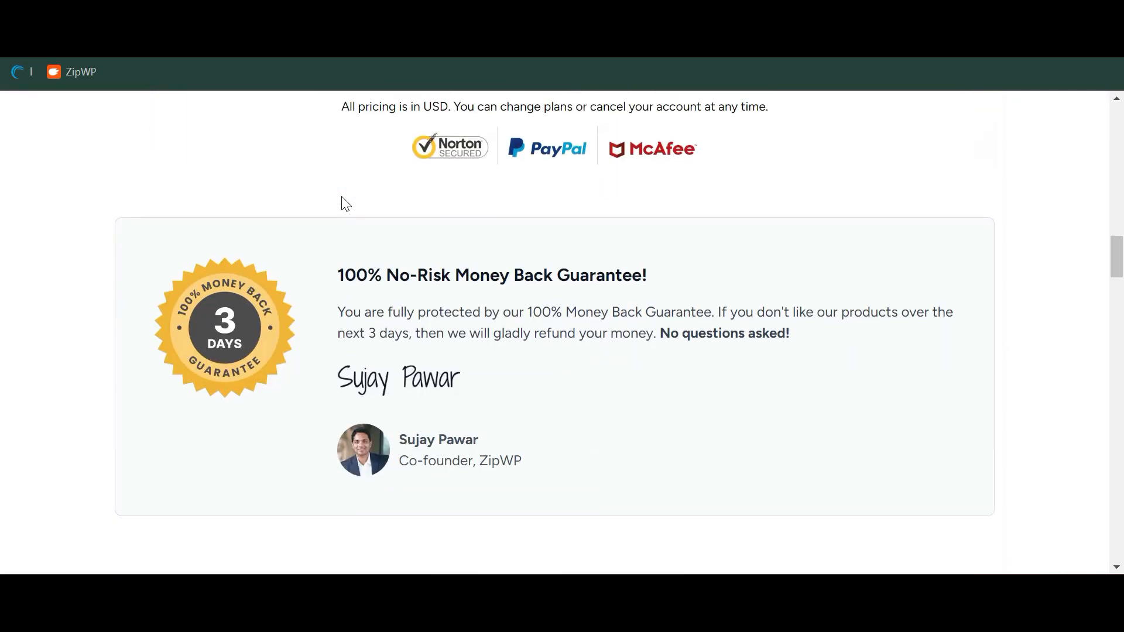
scroll(352, 175, "down", 3)
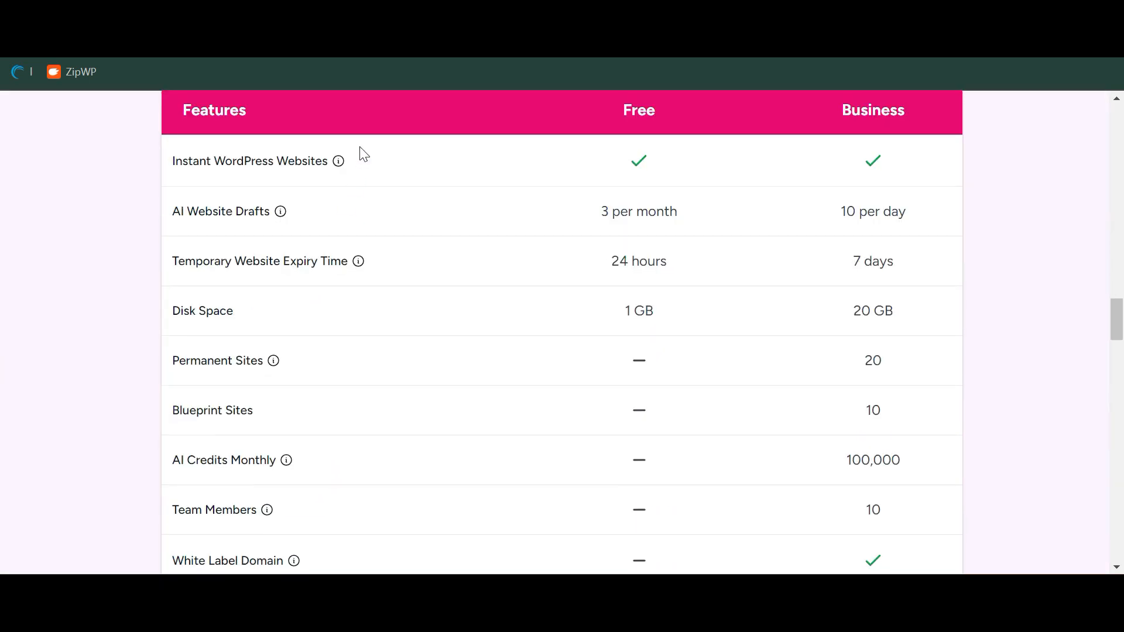
scroll(504, 281, "down", 1)
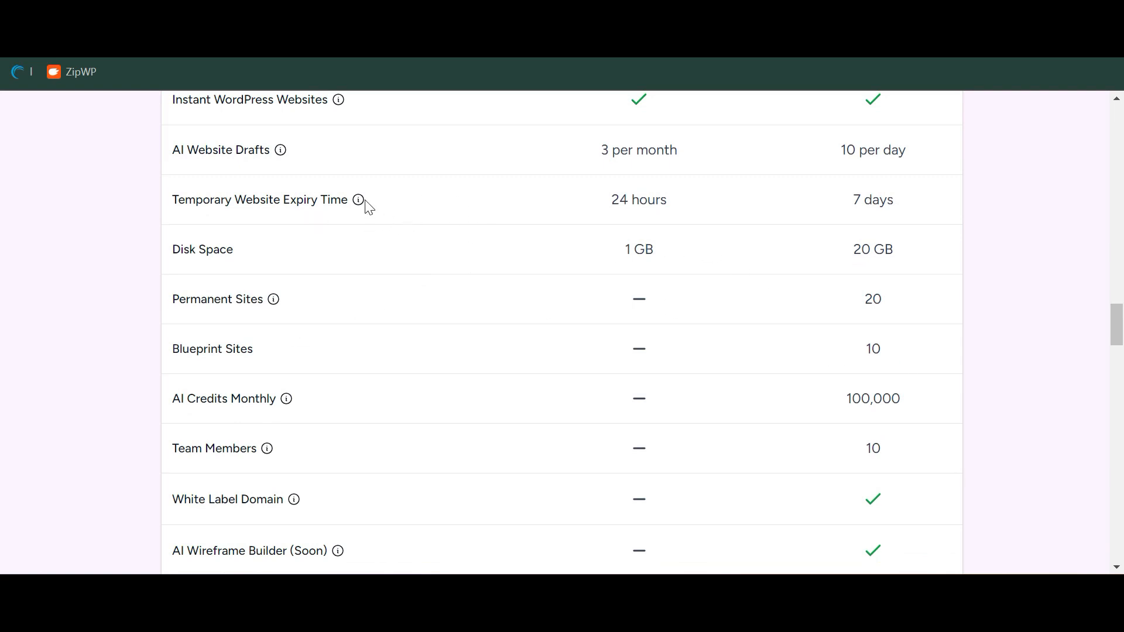
mouse_move(358, 201)
scroll(297, 279, "down", 6)
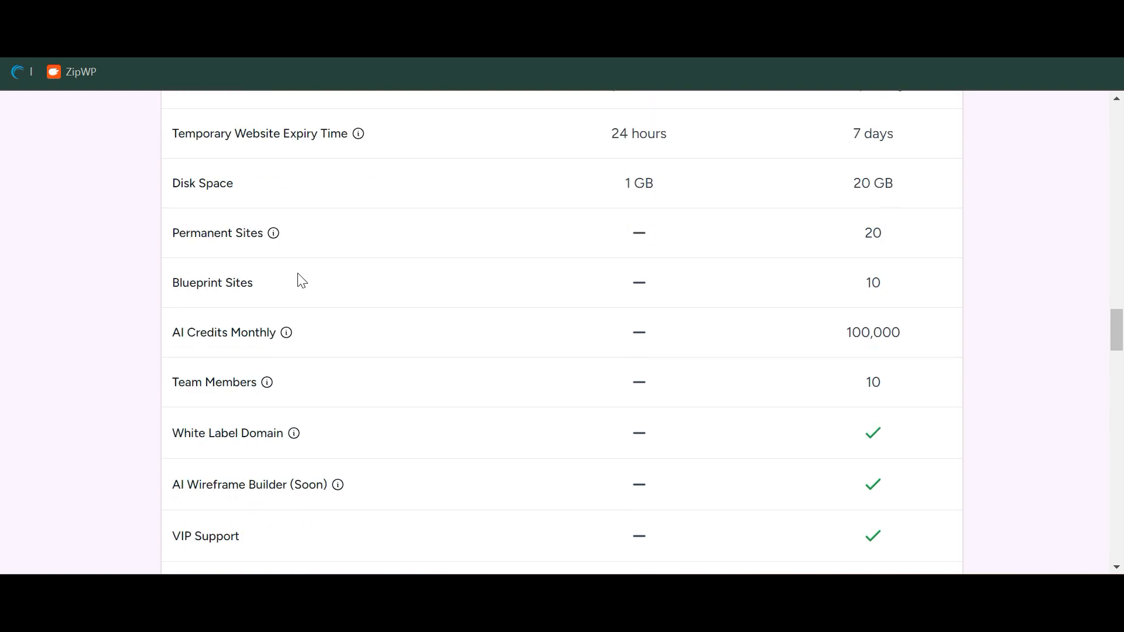
scroll(300, 279, "up", 7)
scroll(300, 280, "up", 1)
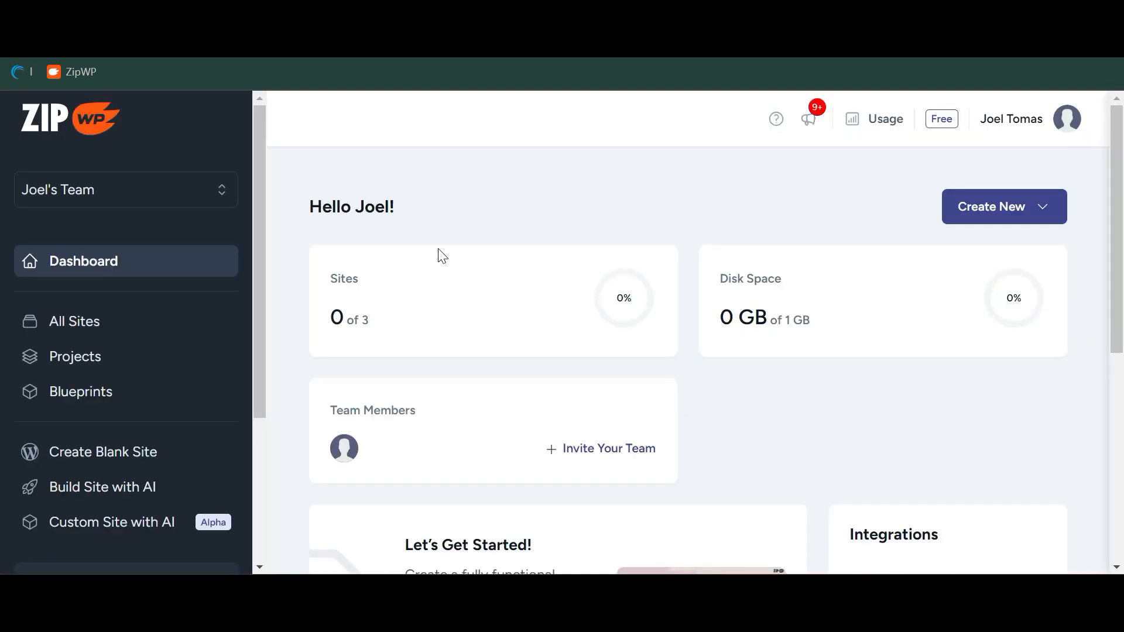
Start a new Complete Website build from the Create New menu
scroll(442, 255, "down", 1)
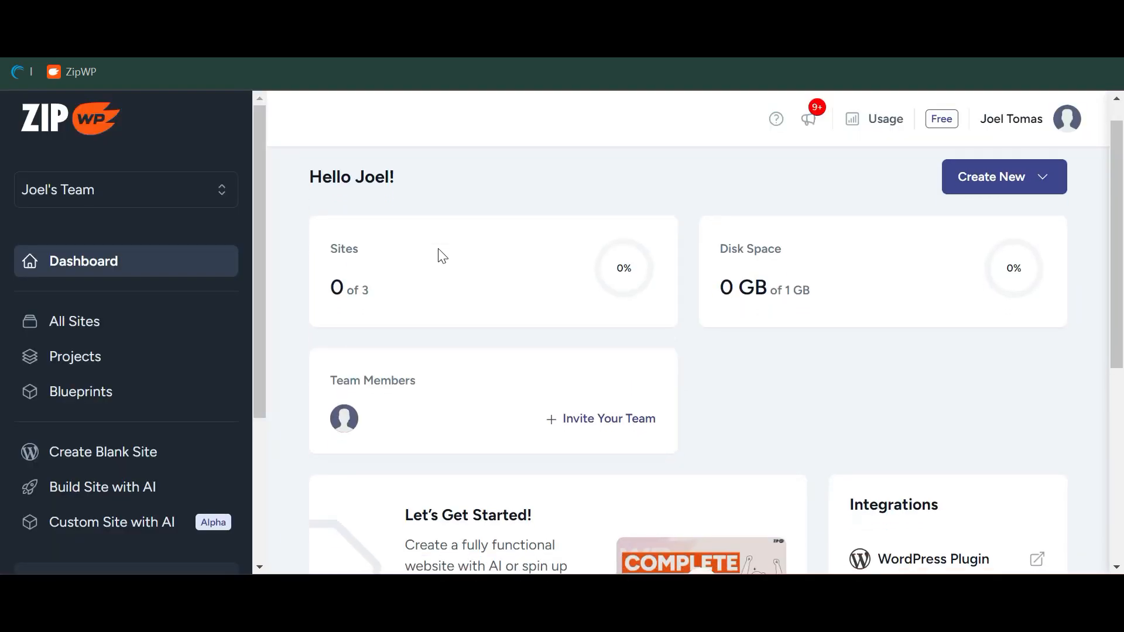
scroll(442, 255, "down", 1)
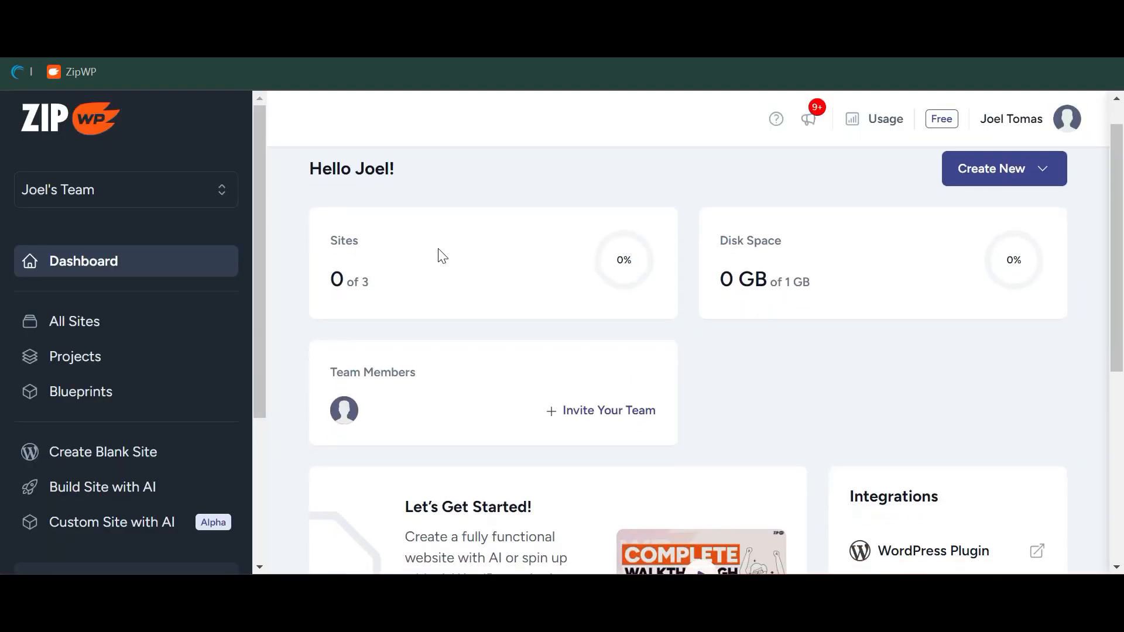
left_click(1022, 176)
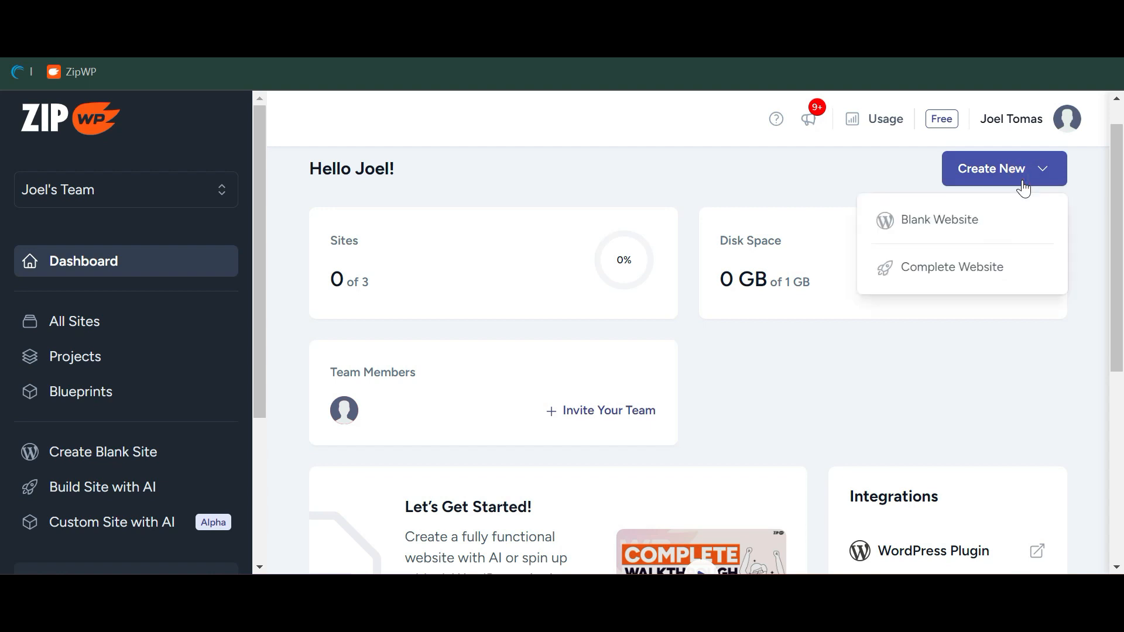
left_click(980, 272)
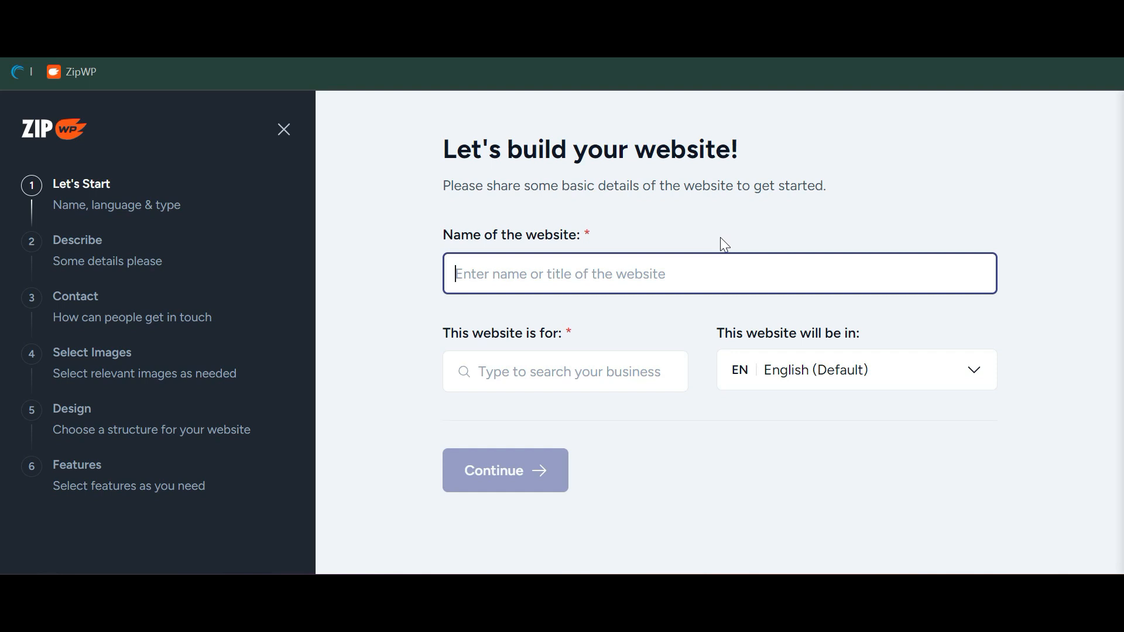
Name the site '1st Incident Repairs', set its type to Local business, and continue
type("1")
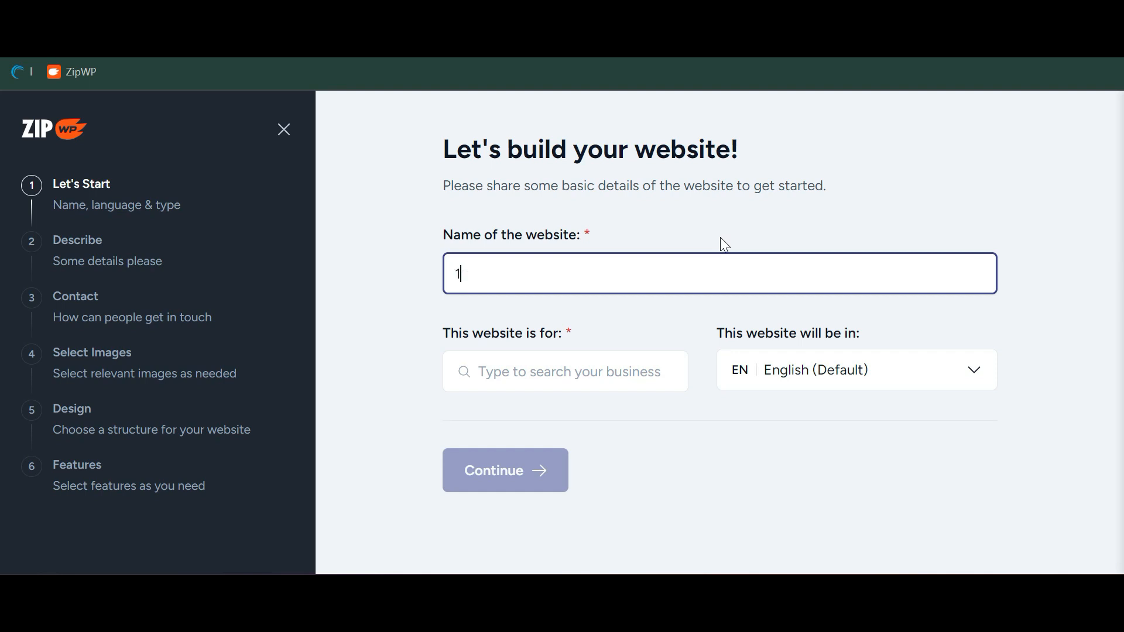
type("Incident")
key("Left")
key("Left")
key("Left")
key("Left")
key("Left")
key("Left")
key("Left")
type("st")
key("End")
type("Repairs")
left_click(602, 373)
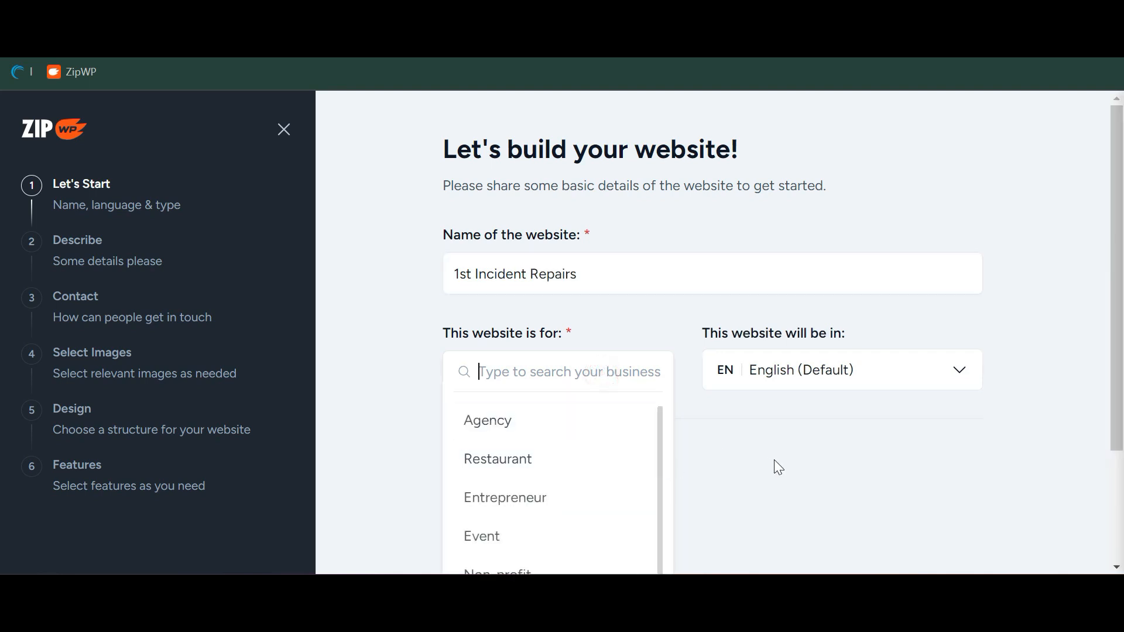
scroll(773, 461, "down", 2)
scroll(632, 447, "down", 1)
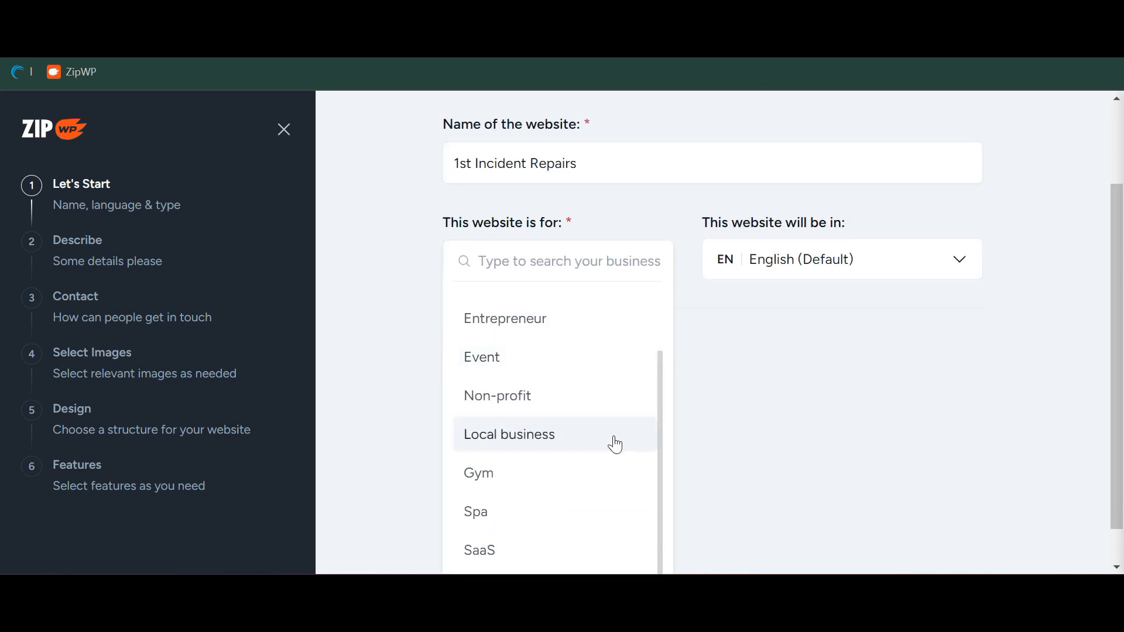
left_click(616, 445)
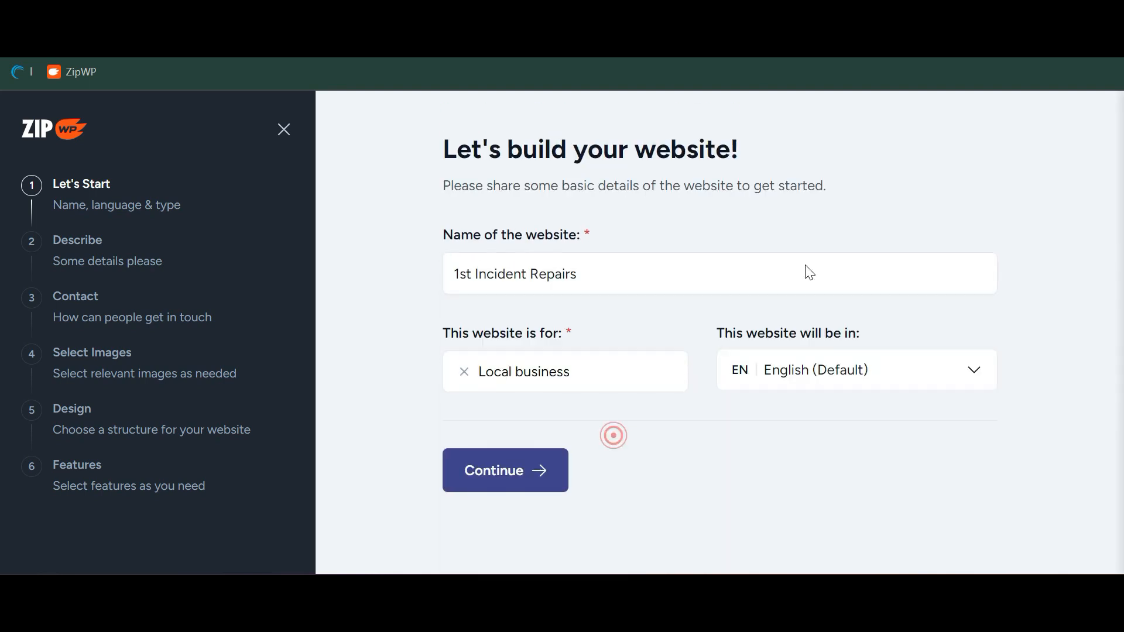
left_click(533, 472)
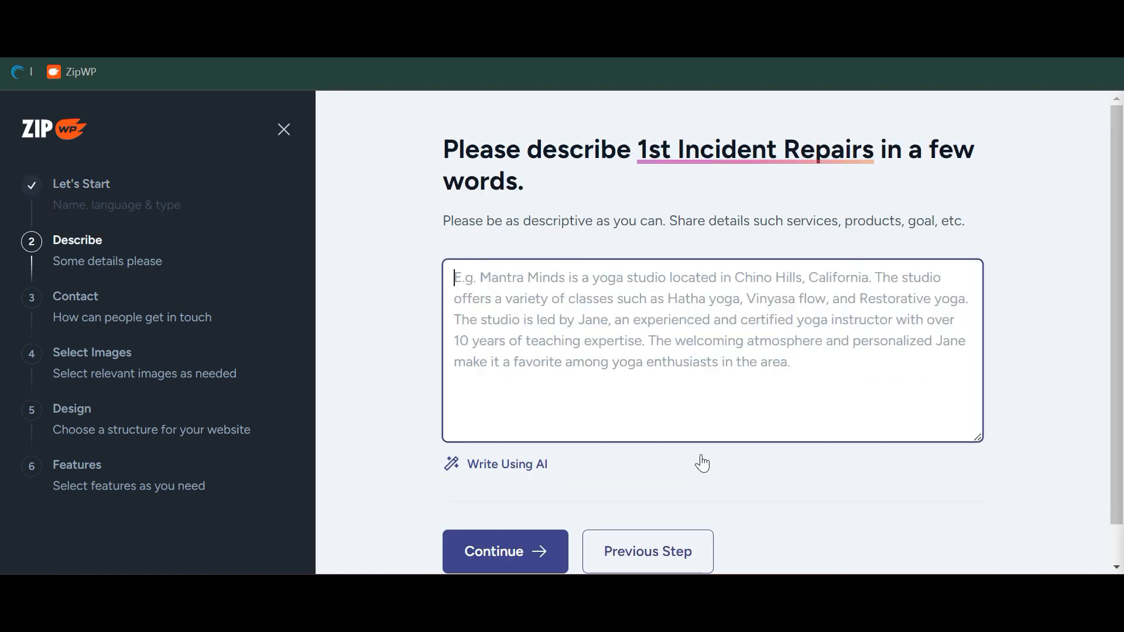
Describe 1st Incident Repairs as a car repair and accident control company, AI-improve it, continue
left_click(696, 351)
left_click(623, 319)
type("1st Incident Repairs is a car repair and accident control company that specialises in repairing cars after an accident no matter which brand they are using")
type(" parts from reputable providers. 1st Incident Repairs aims to deliver the fastest service, best customer service and works with a range of insurance providers to help process their customer cars for repair.")
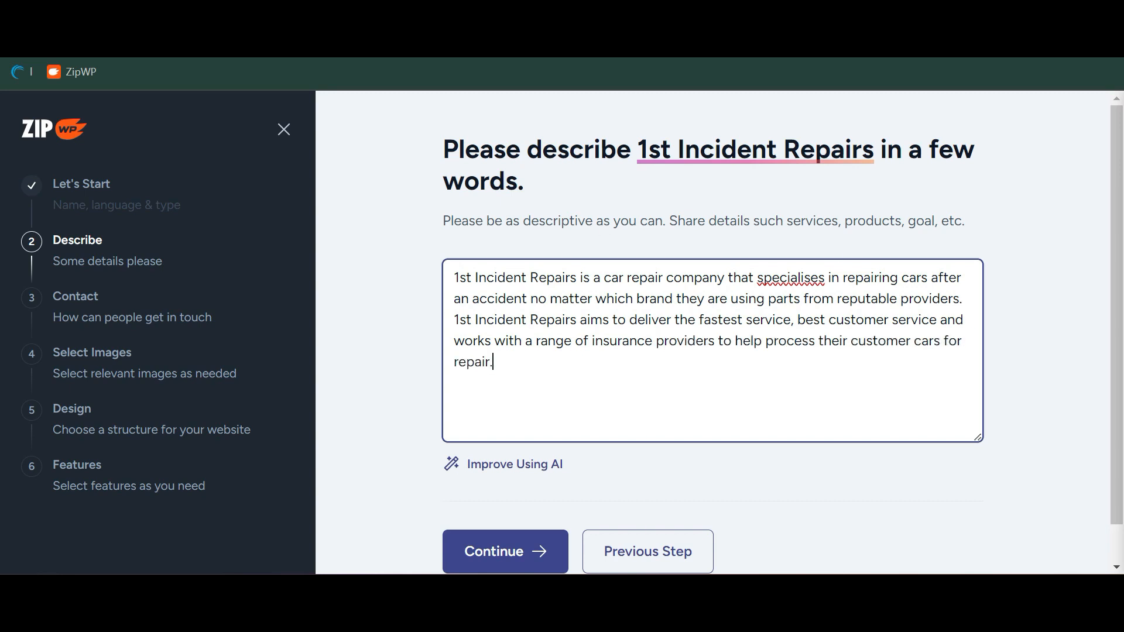
left_click(523, 474)
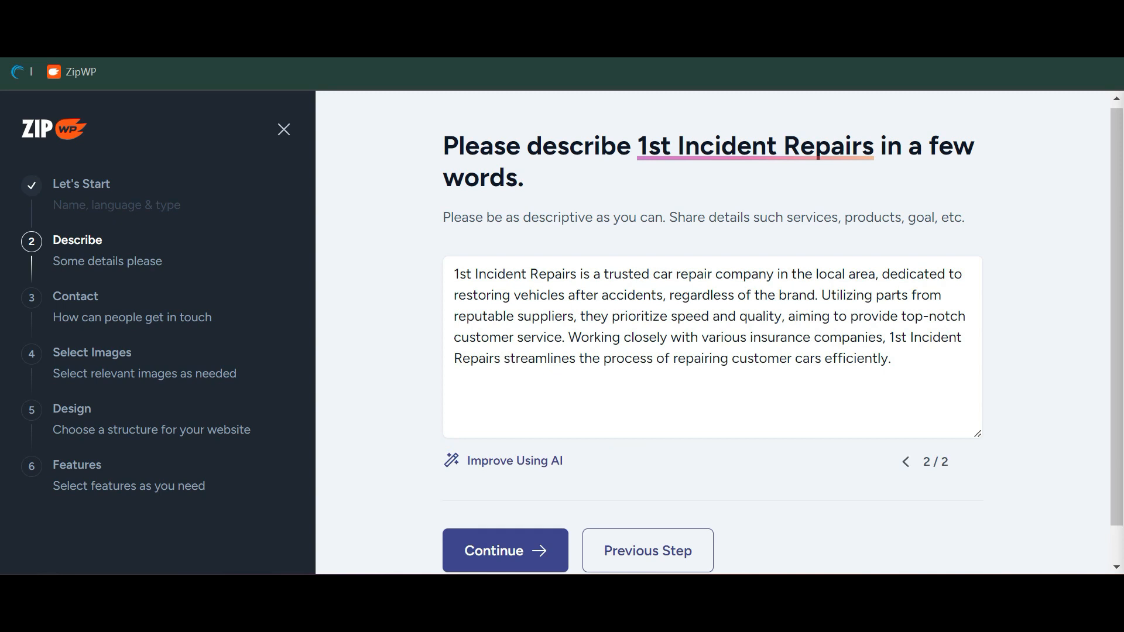
scroll(783, 339, "down", 1)
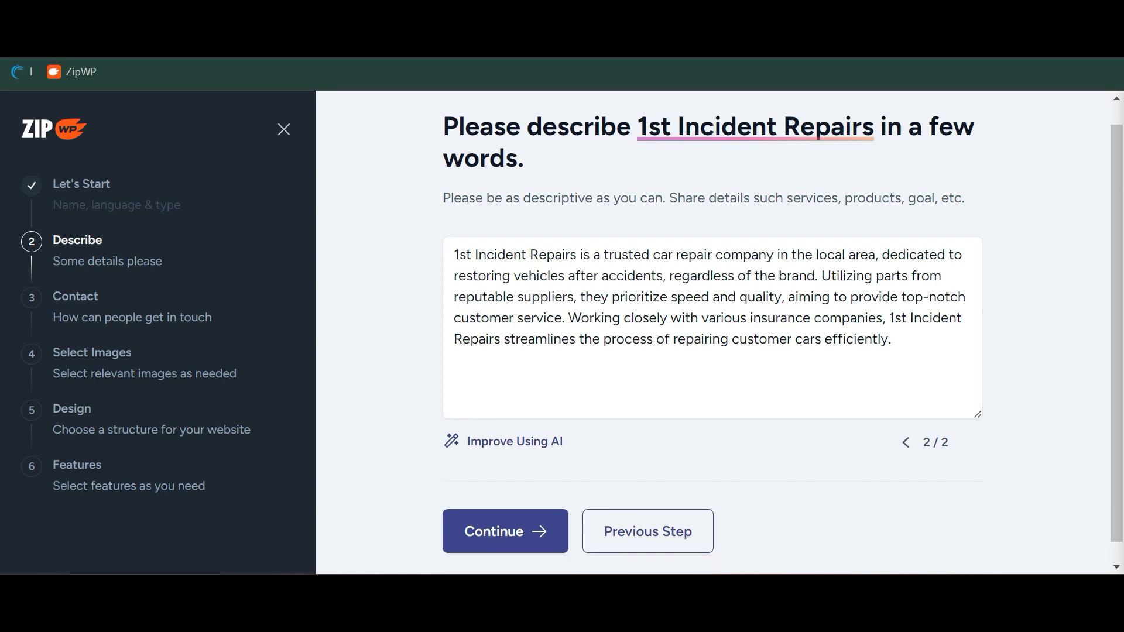
scroll(783, 328, "down", 1)
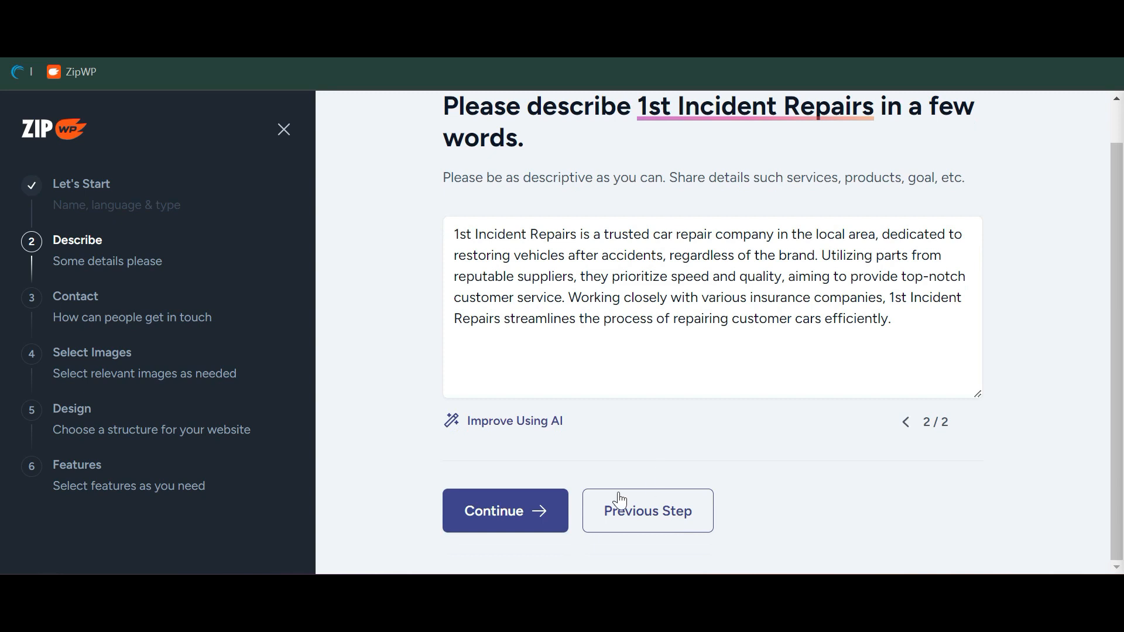
left_click(539, 513)
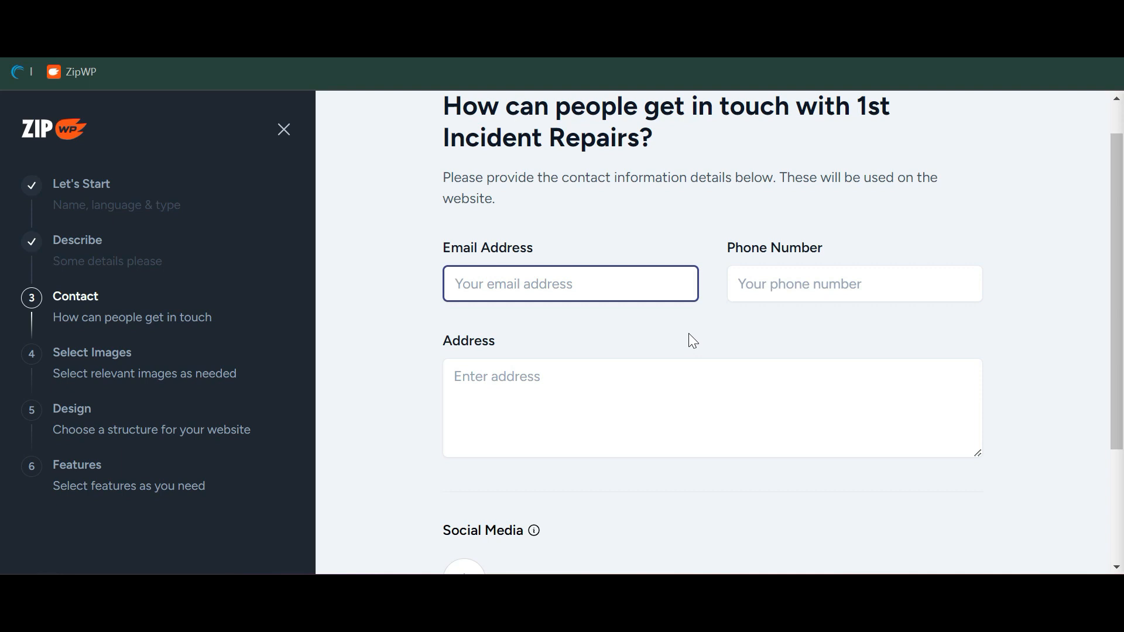
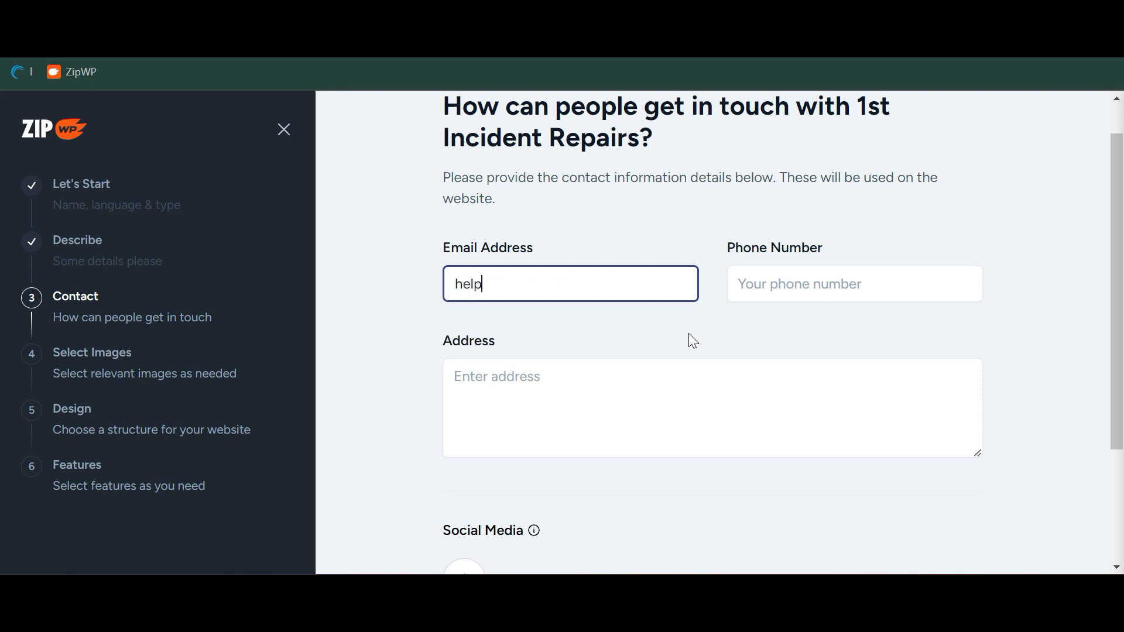
Enter the business contact e-mail, phone number and two-line postal address
key("Tab")
type("0123 456789")
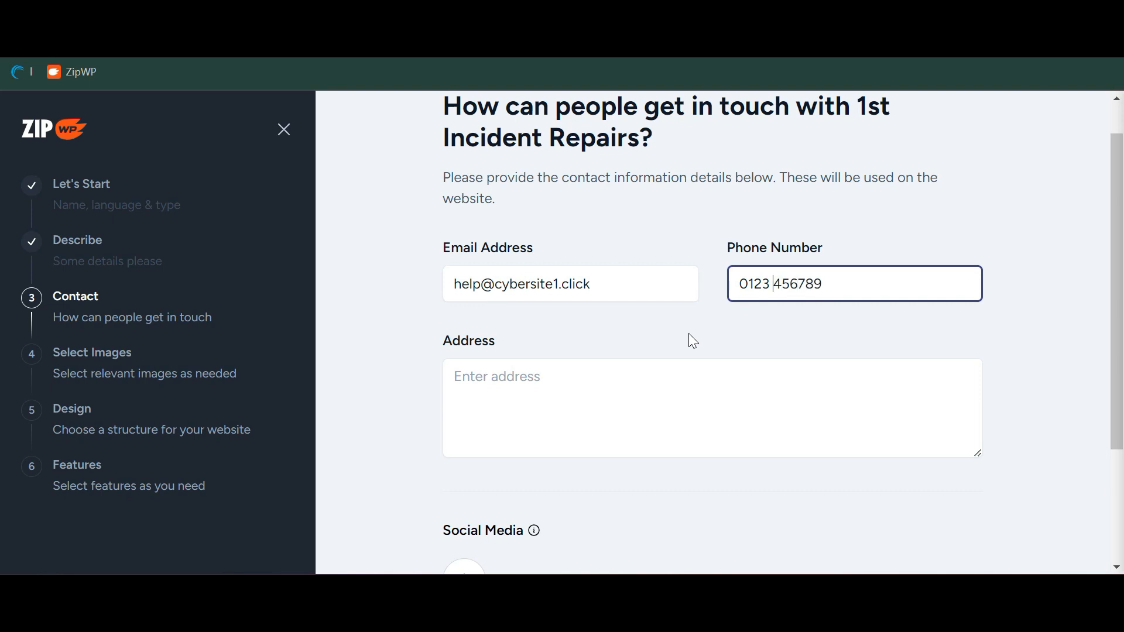
key("Tab")
type("10 Random Address,")
key("Return")
type("Nowhere,")
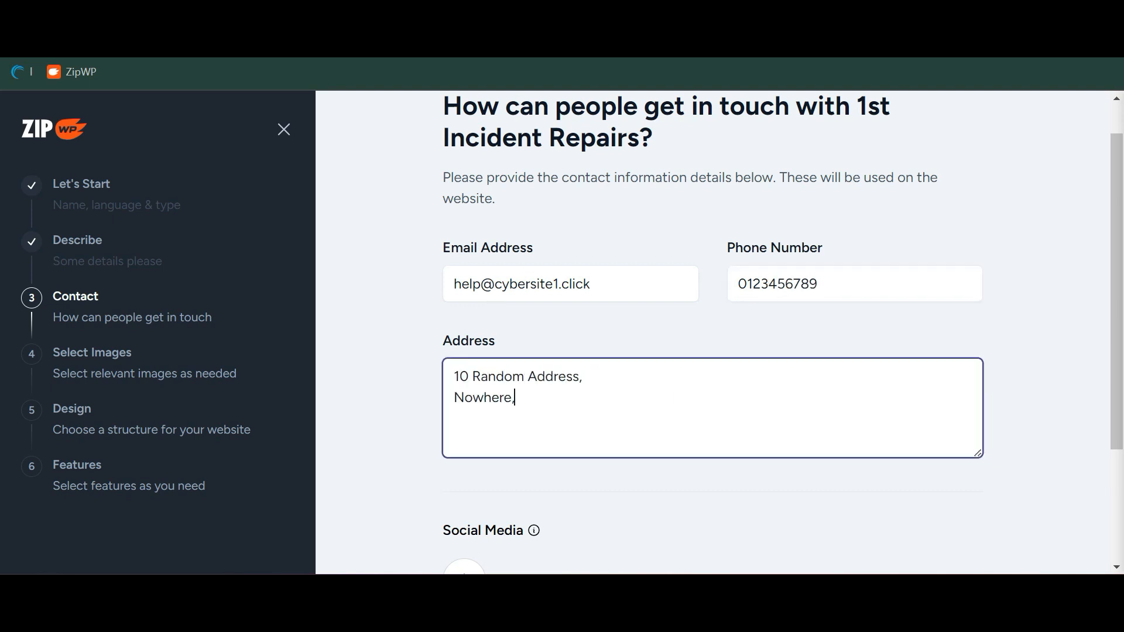
type(" Ausland 6102")
Add then remove a Google My Business link, leaving social links empty, and continue
scroll(466, 424, "down", 3)
left_click(464, 420)
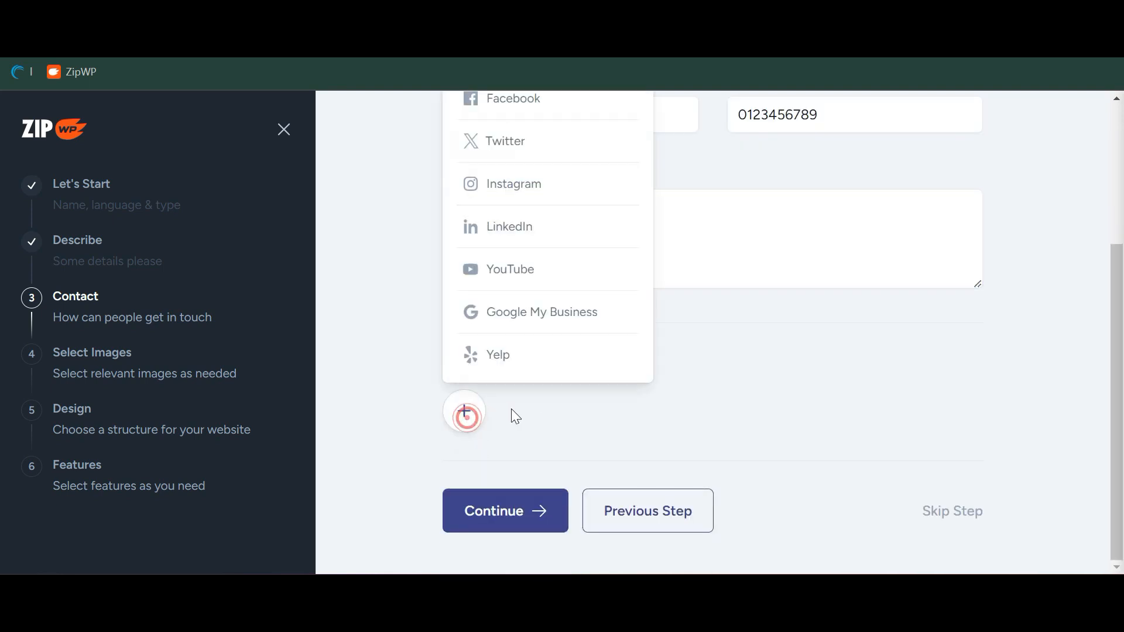
scroll(527, 427, "up", 2)
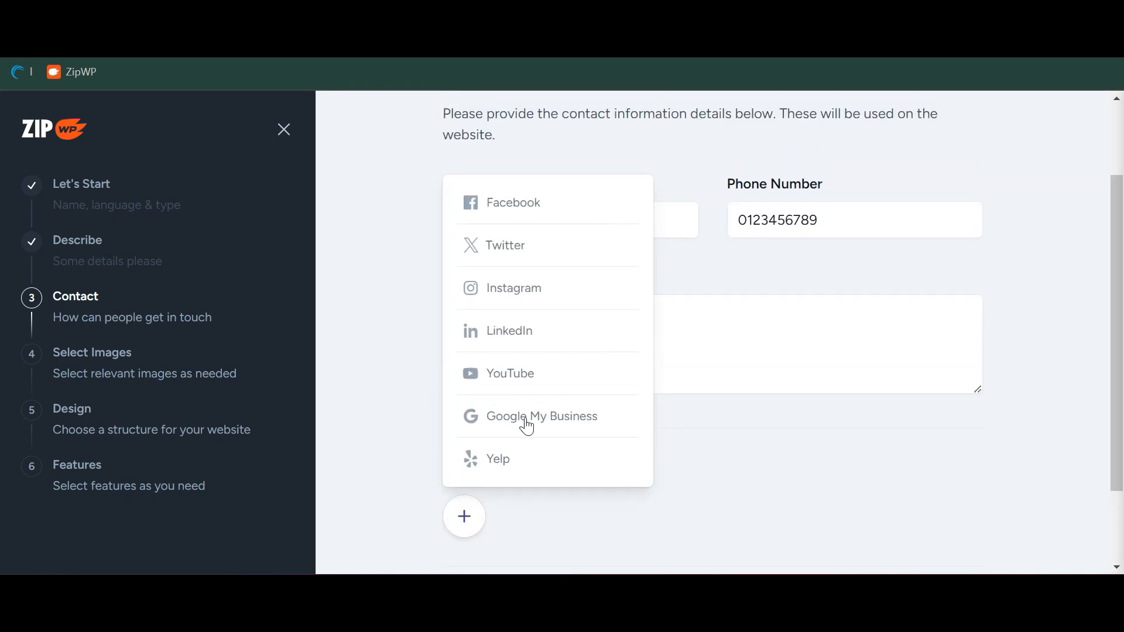
left_click(574, 424)
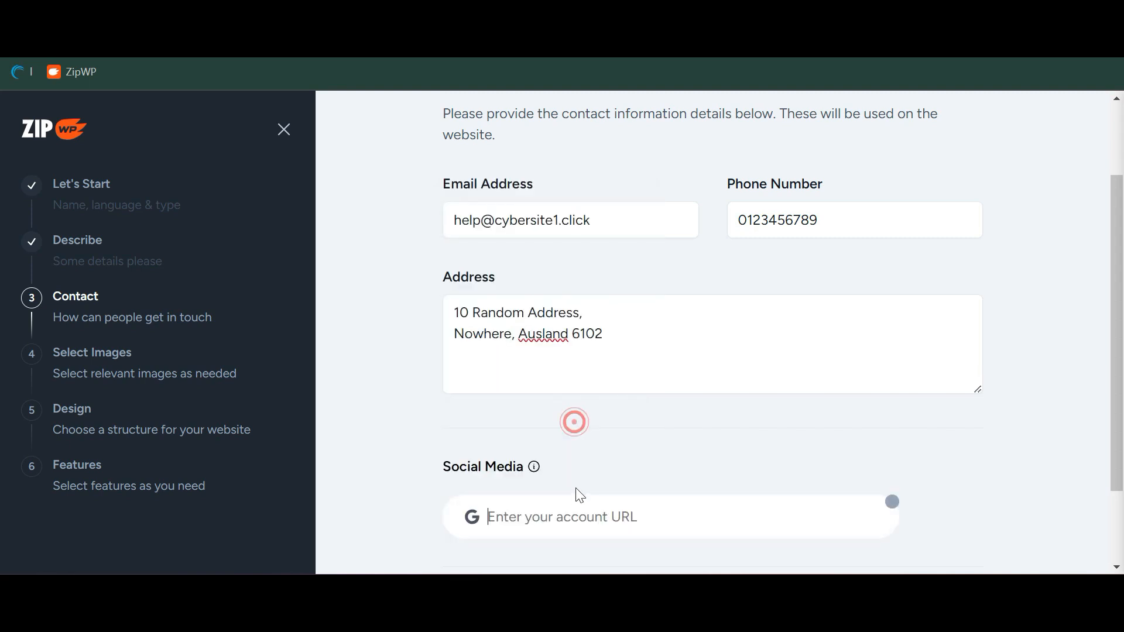
left_click(892, 503)
left_click(451, 517)
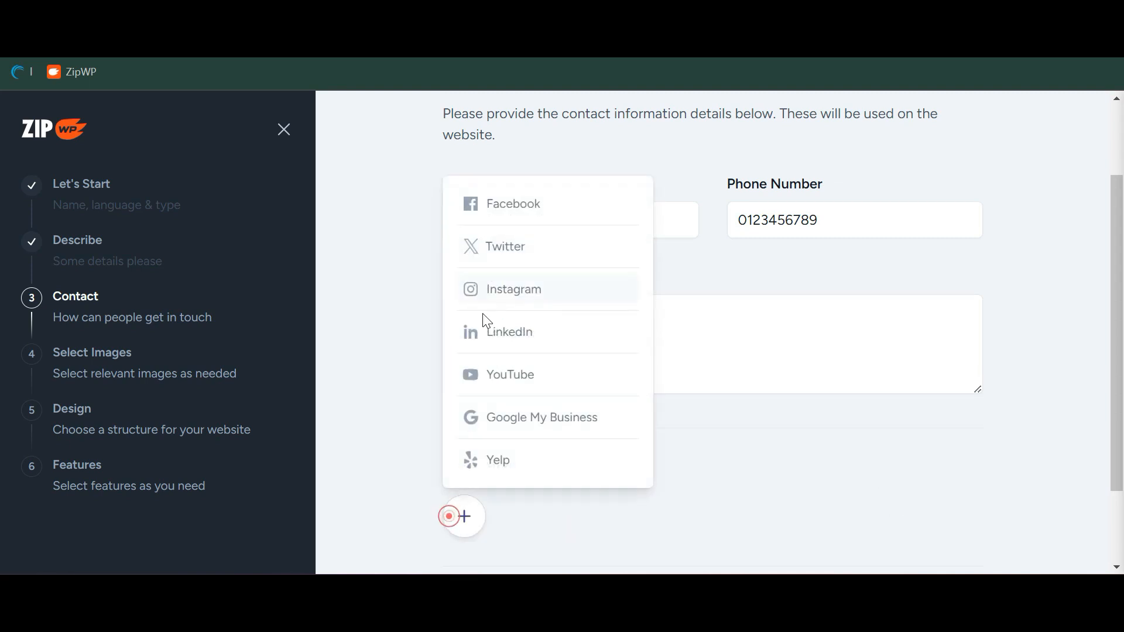
left_click(370, 449)
scroll(687, 451, "up", 2)
scroll(687, 450, "down", 1)
scroll(692, 456, "down", 2)
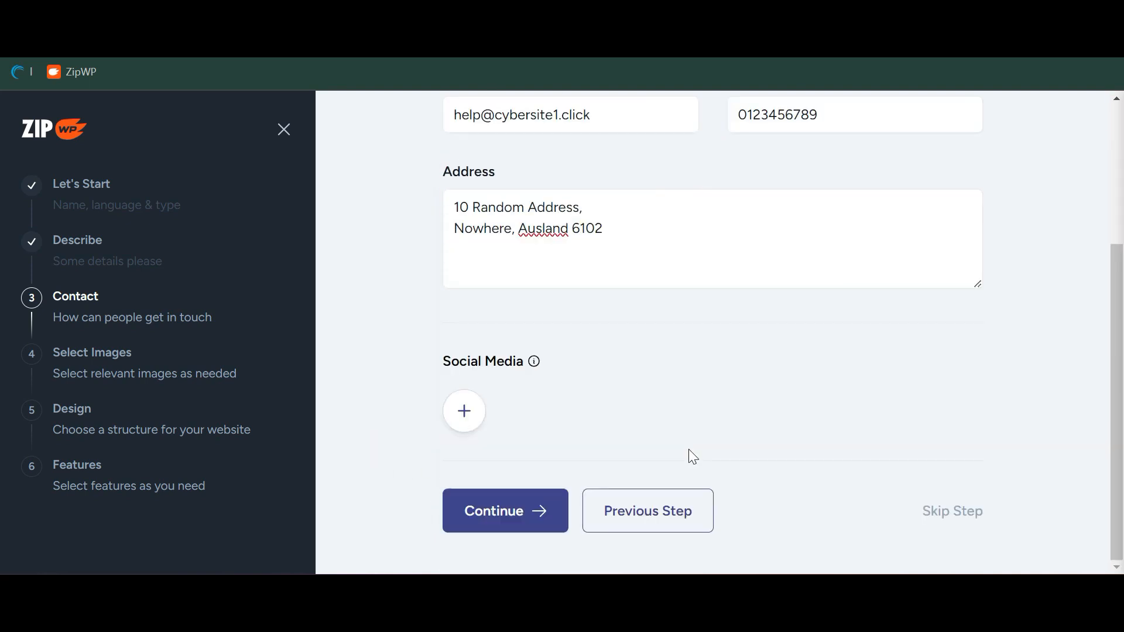
left_click(551, 519)
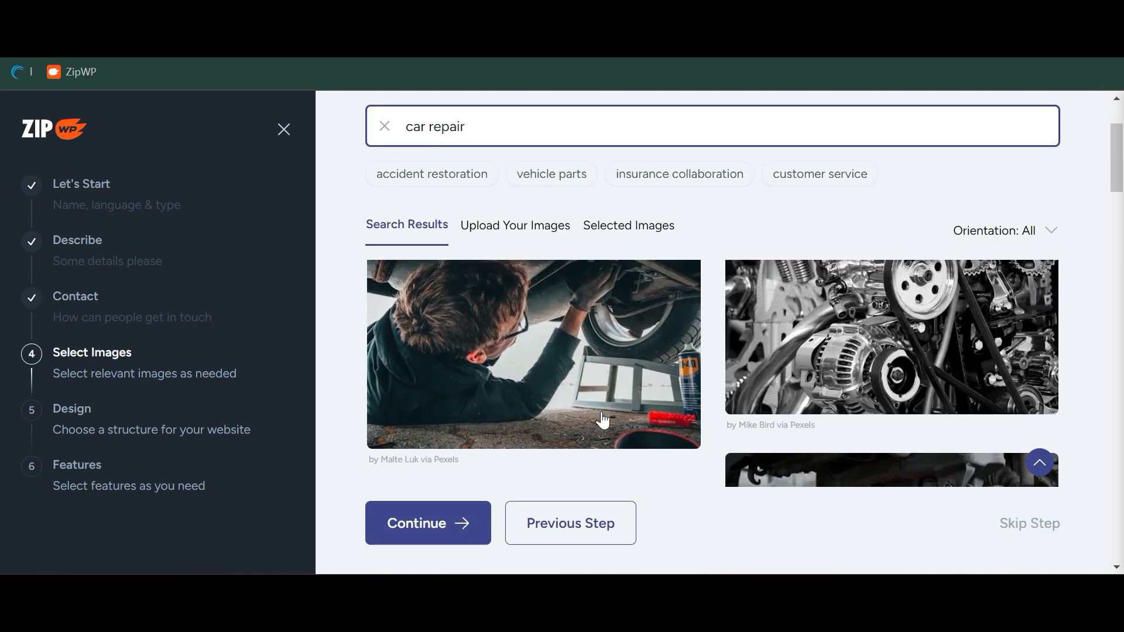
Select five photos: mechanic under car, two engine shots, woman mechanic, mechanic under hood
scroll(603, 420, "down", 4)
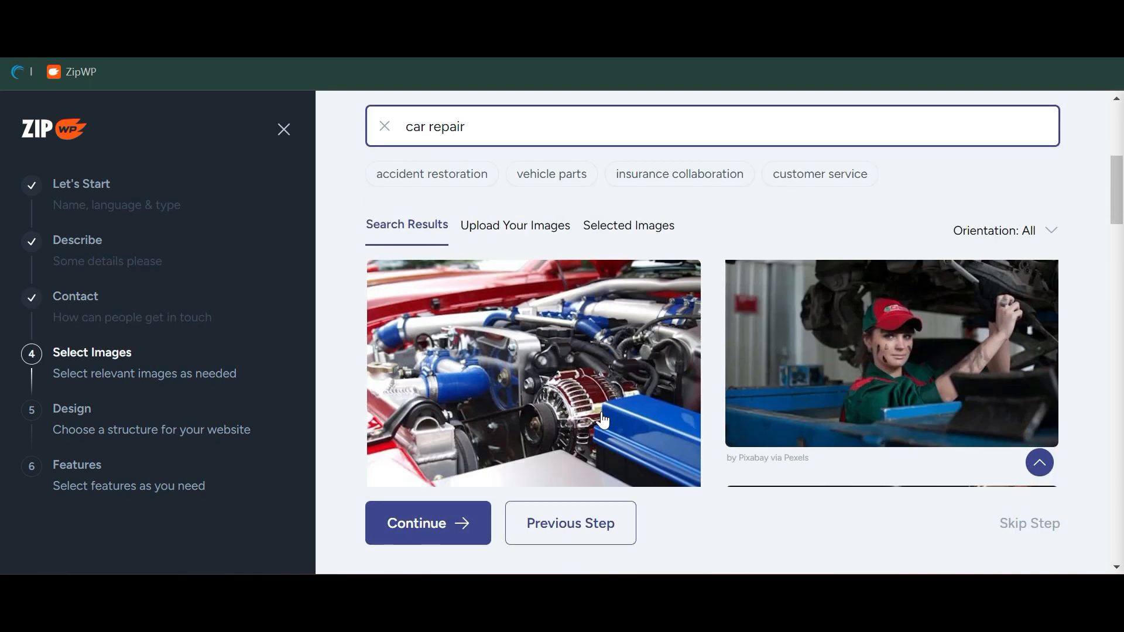
scroll(603, 420, "up", 6)
scroll(603, 421, "down", 5)
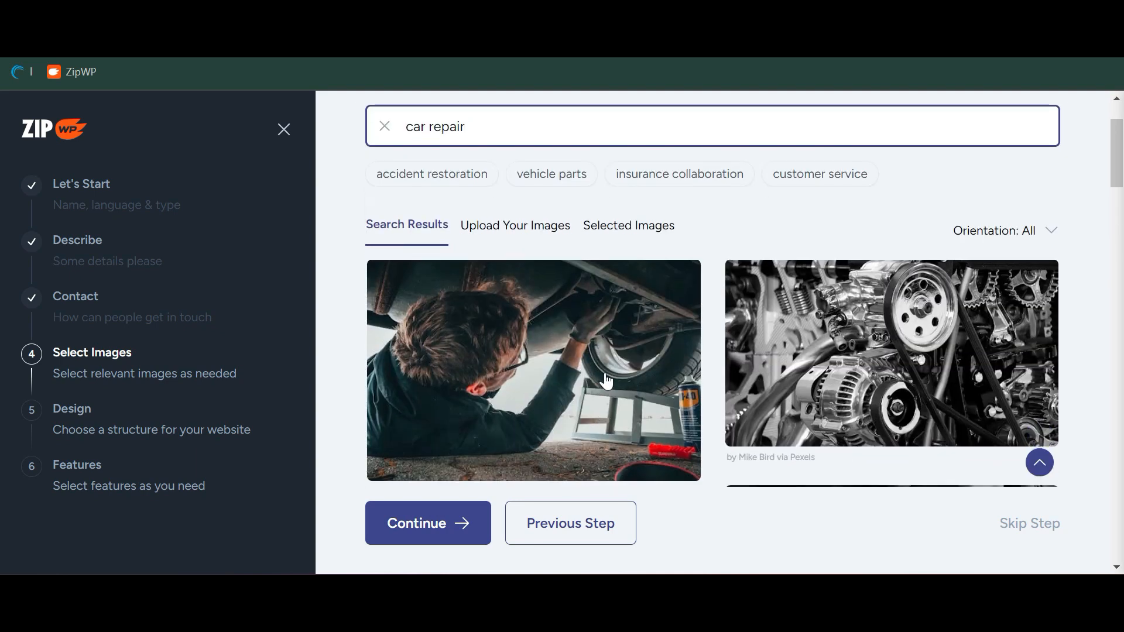
left_click(581, 345)
scroll(581, 346, "up", 1)
left_click(939, 341)
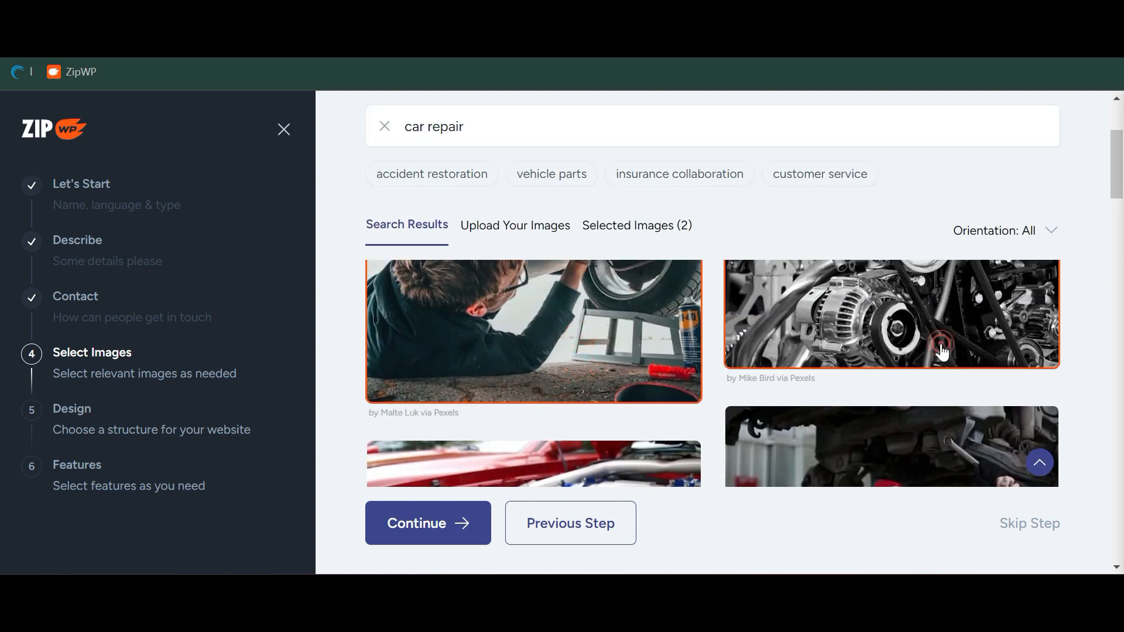
scroll(941, 348, "down", 5)
left_click(941, 351)
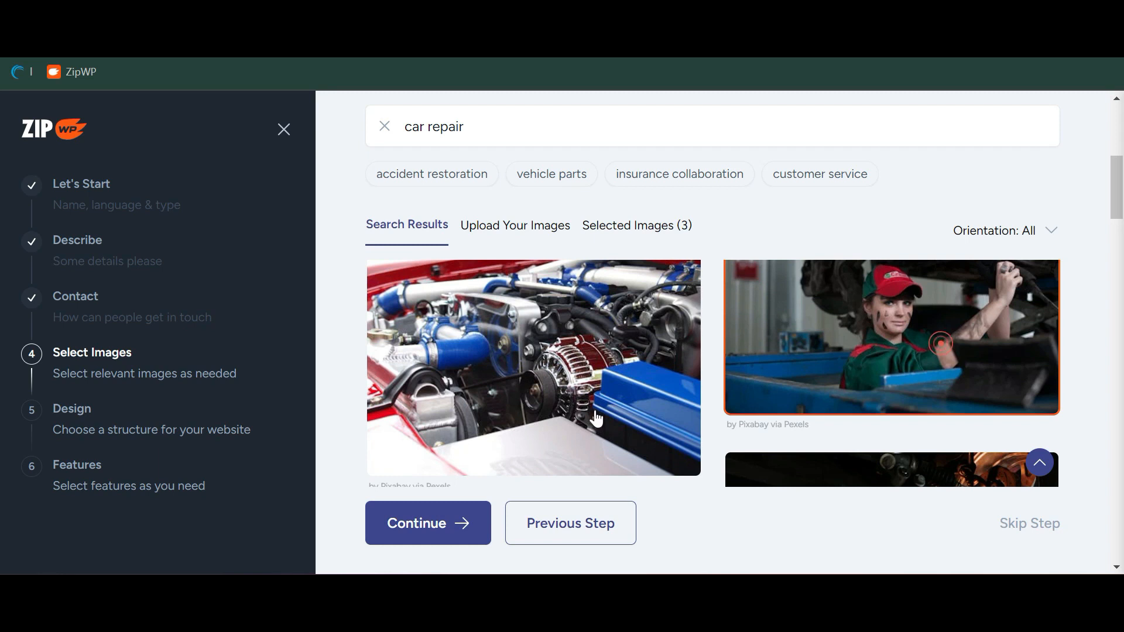
left_click(632, 413)
scroll(632, 414, "down", 5)
left_click(755, 386)
scroll(810, 353, "down", 5)
scroll(766, 373, "down", 3)
Search 'accident repair', switch to insurance collaboration and customer service tags, and add a photo
triple_click(434, 126)
type("accident repair")
left_click(785, 174)
scroll(761, 351, "down", 10)
left_click(761, 176)
left_click(693, 310)
scroll(693, 310, "down", 5)
scroll(693, 312, "down", 3)
Review the selected images, add a taxi photo from vehicle parts to reach 10, and continue
left_click(563, 230)
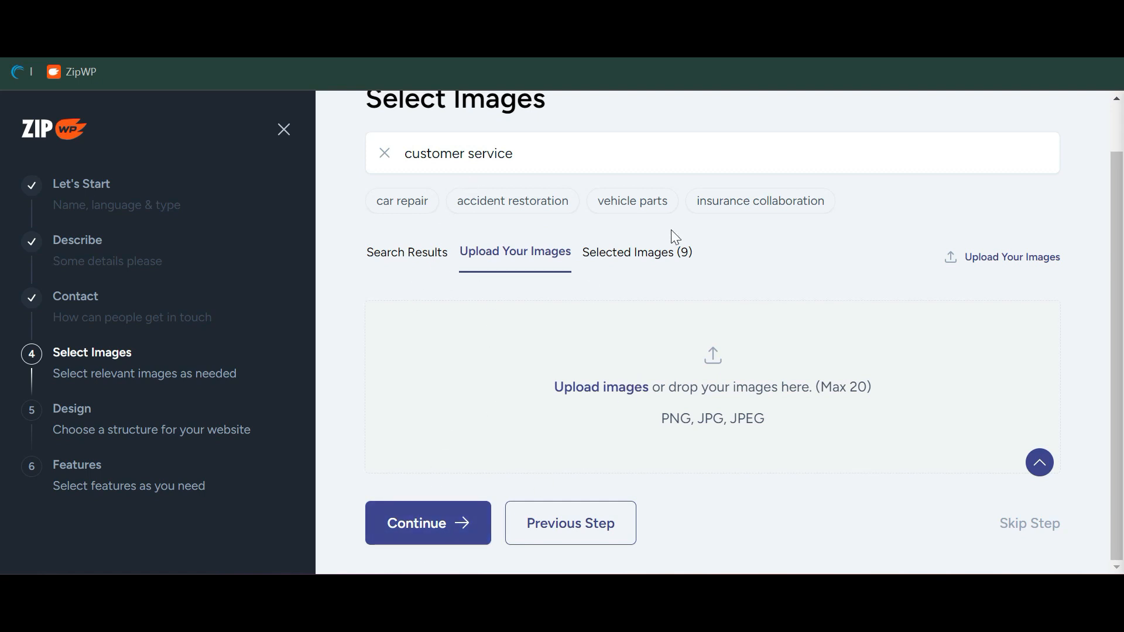
left_click(654, 257)
scroll(719, 405, "down", 5)
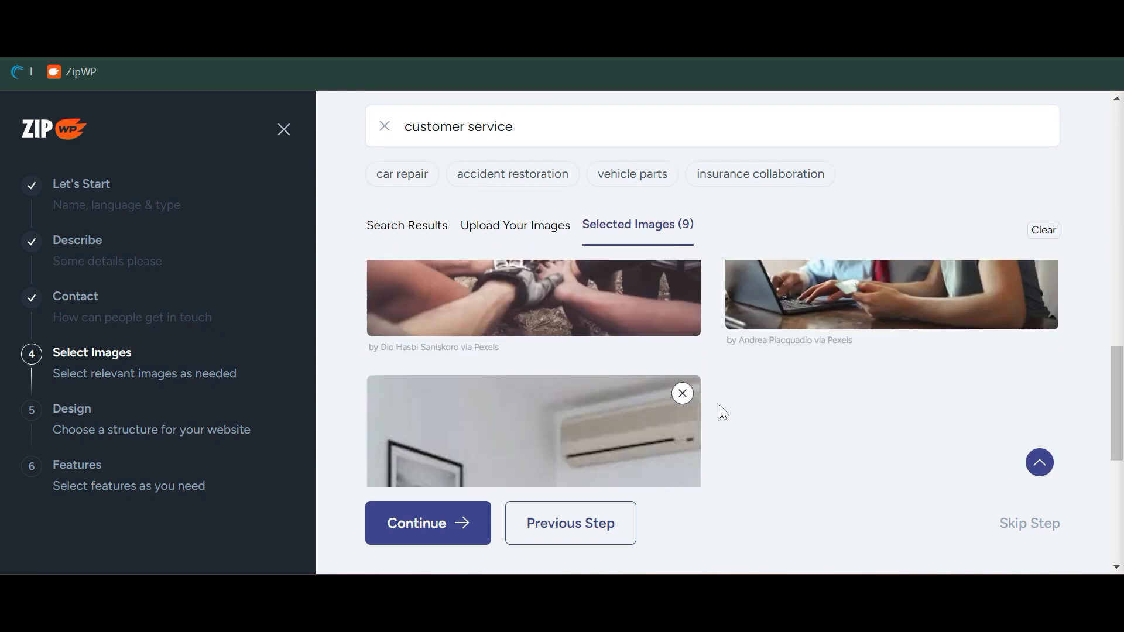
scroll(723, 413, "down", 3)
left_click(411, 241)
scroll(540, 331, "down", 5)
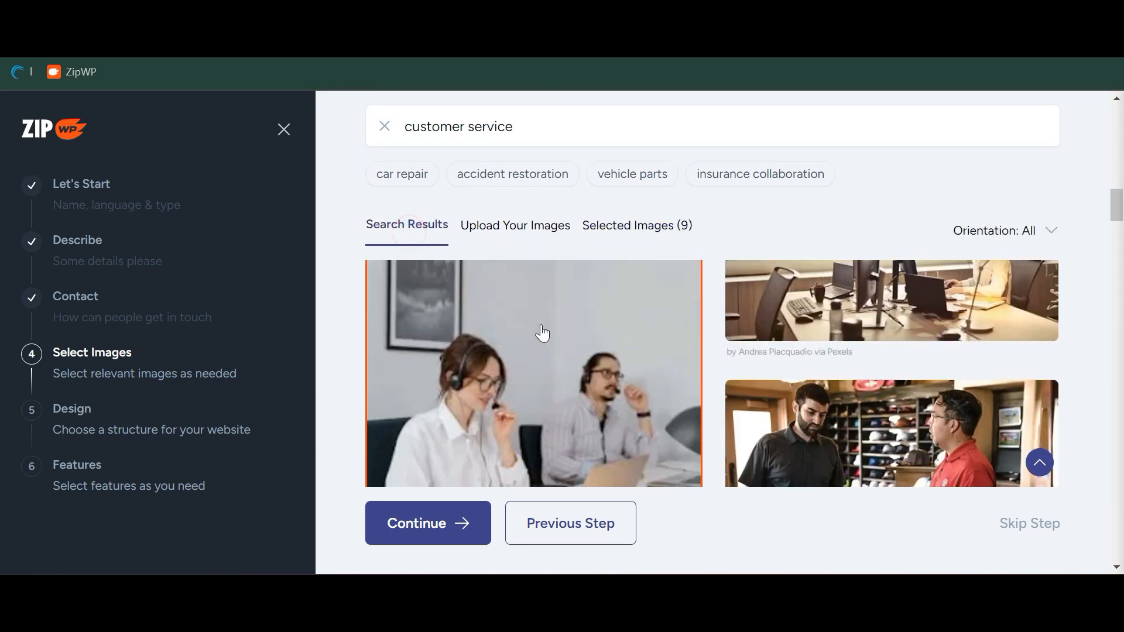
left_click(473, 176)
scroll(546, 351, "down", 5)
left_click(538, 369)
scroll(539, 374, "down", 3)
left_click(477, 526)
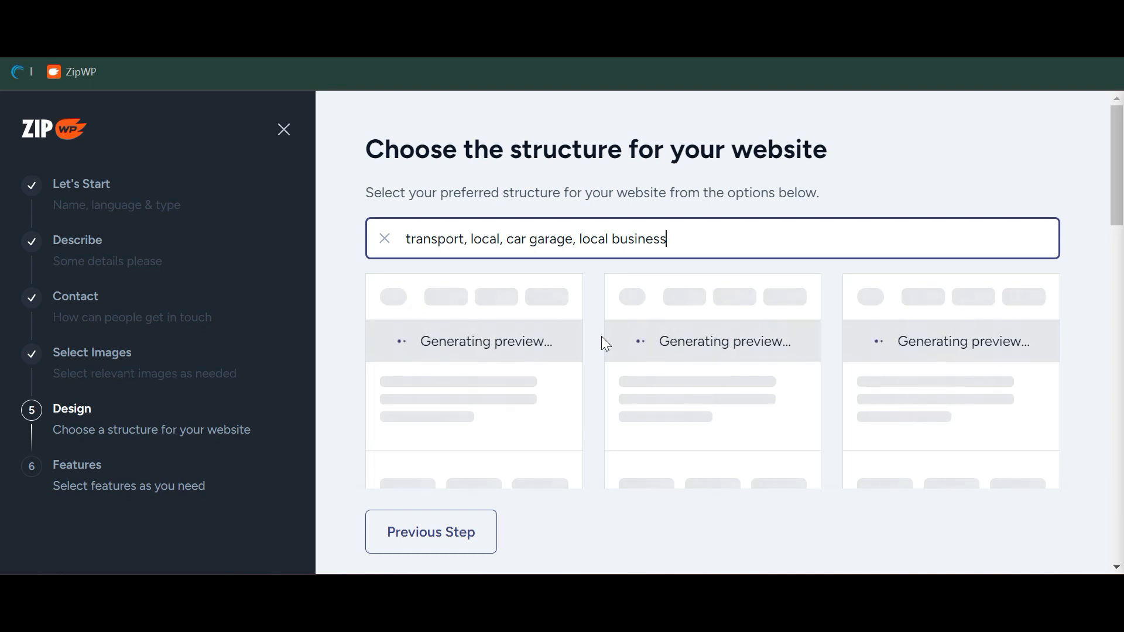
Scroll through structure Options 1–21 previewing 'Quality Car Repairs Post-Accident' homepages
scroll(601, 336, "down", 1)
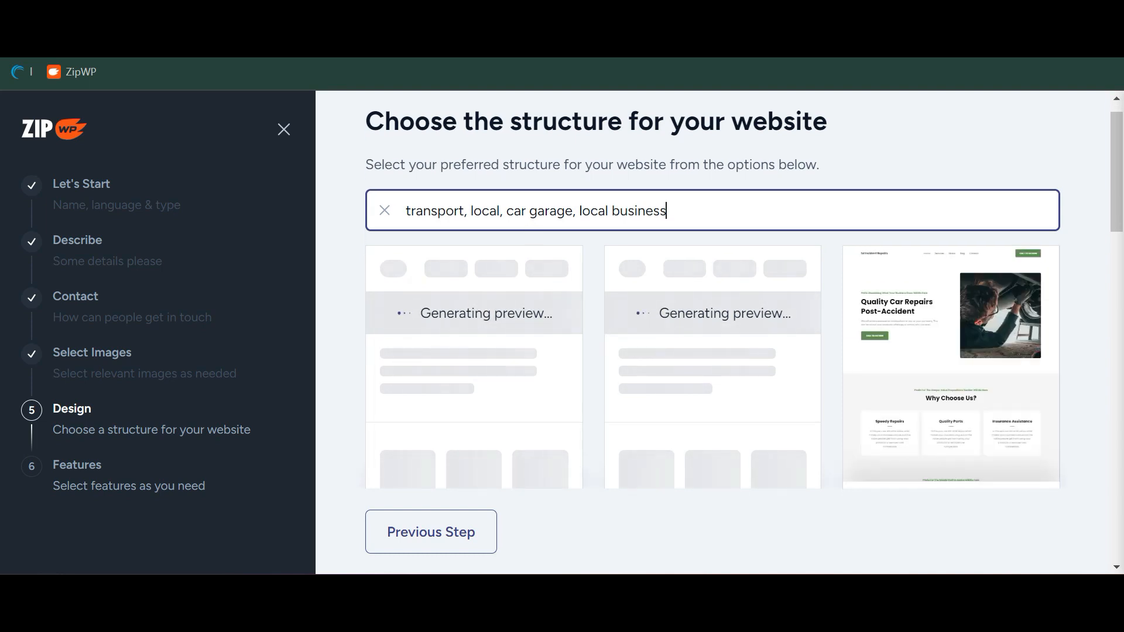
scroll(888, 340, "down", 2)
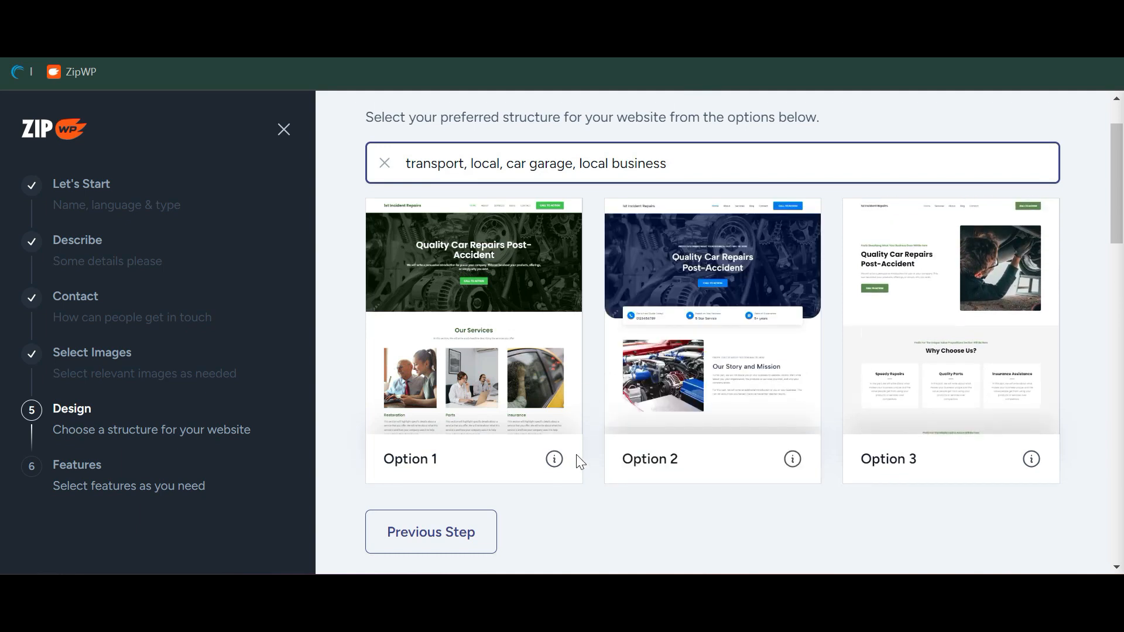
scroll(583, 463, "down", 10)
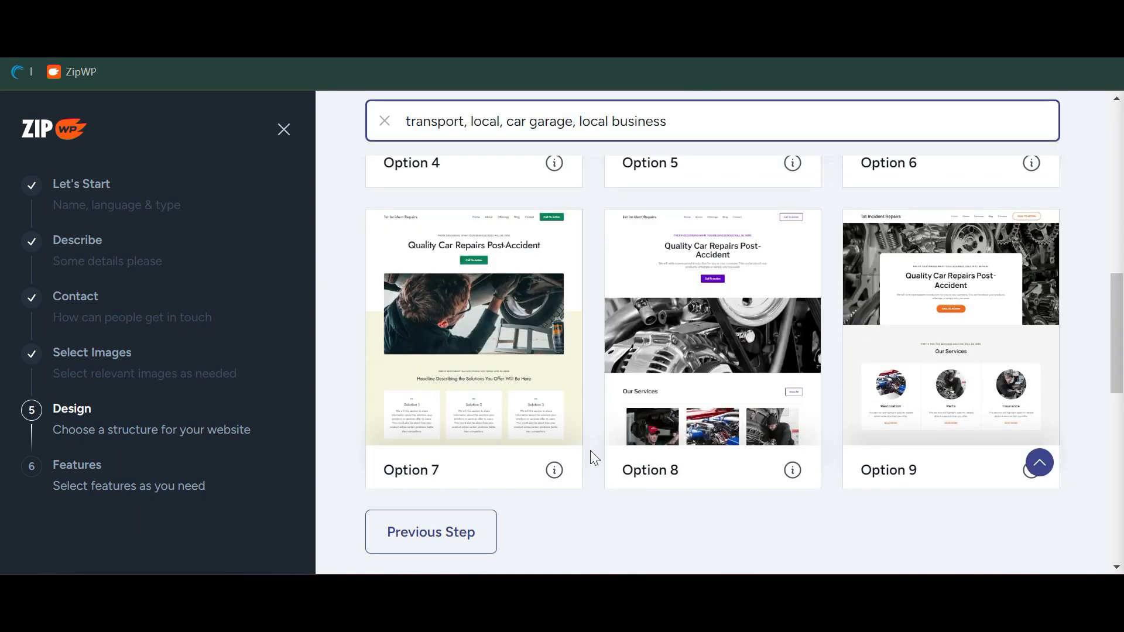
scroll(589, 451, "down", 10)
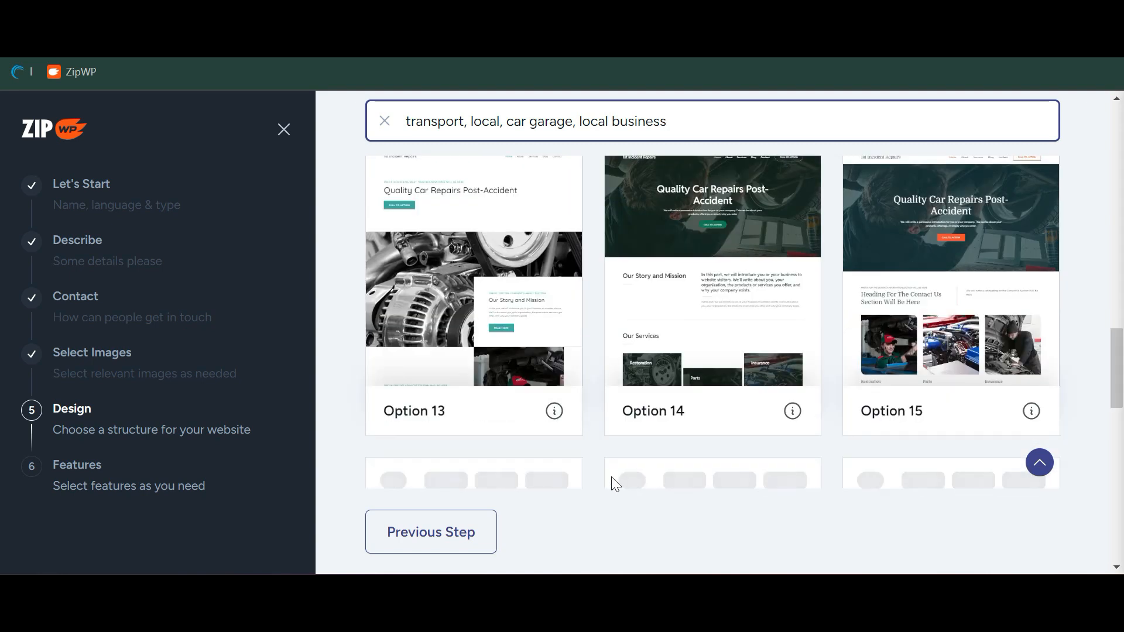
scroll(609, 476, "down", 3)
scroll(608, 476, "up", 3)
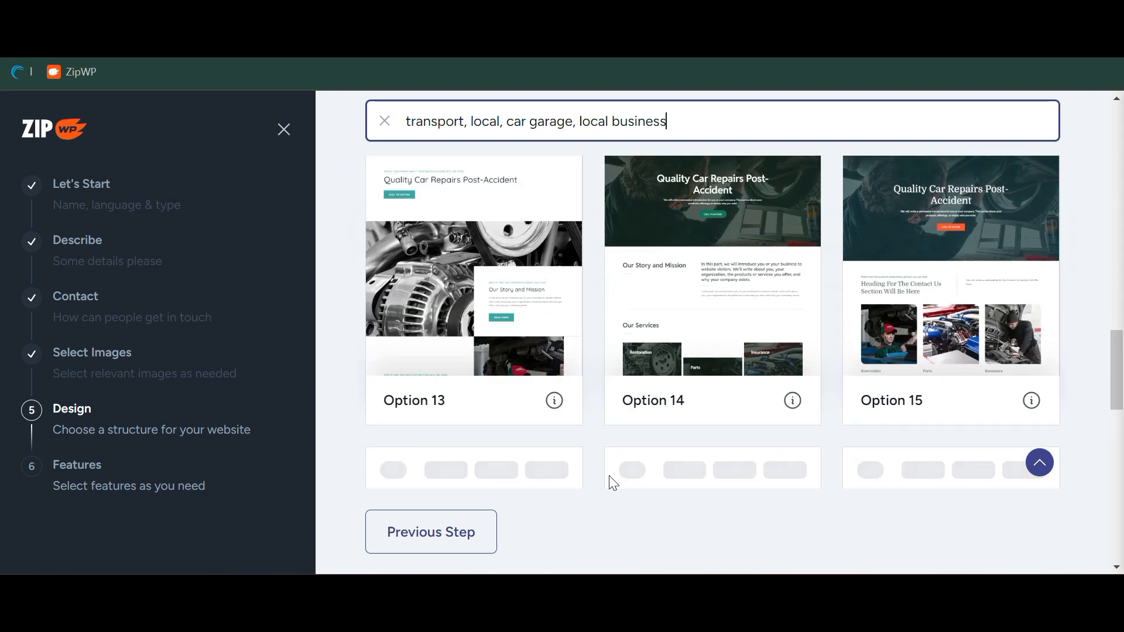
scroll(609, 476, "down", 4)
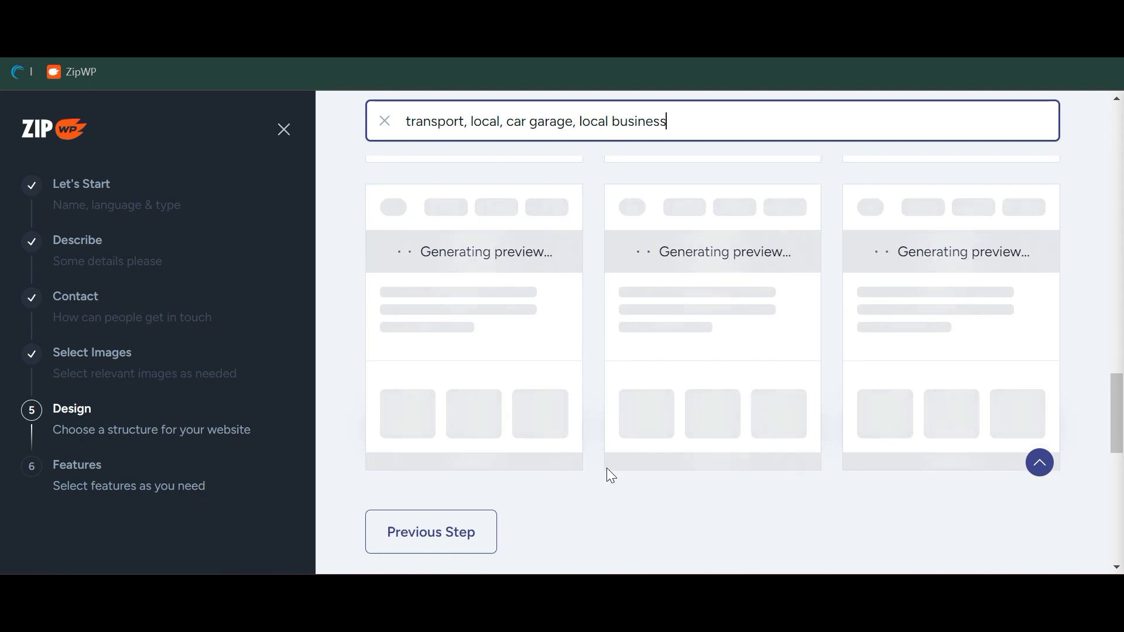
scroll(605, 469, "up", 10)
scroll(606, 475, "up", 10)
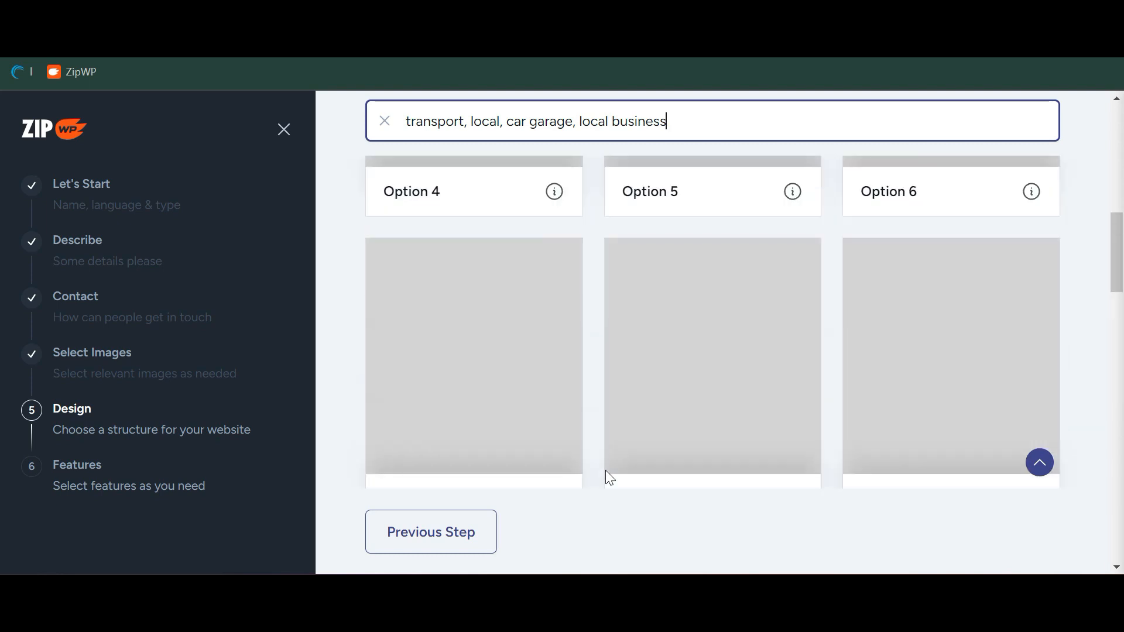
scroll(607, 475, "down", 1)
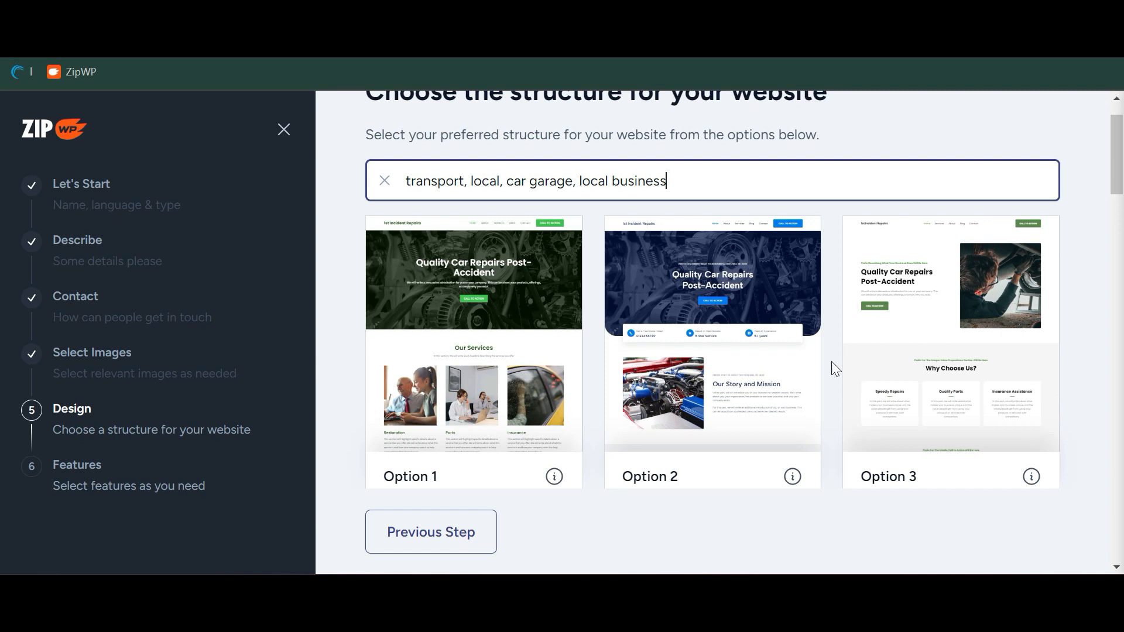
scroll(581, 417, "down", 5)
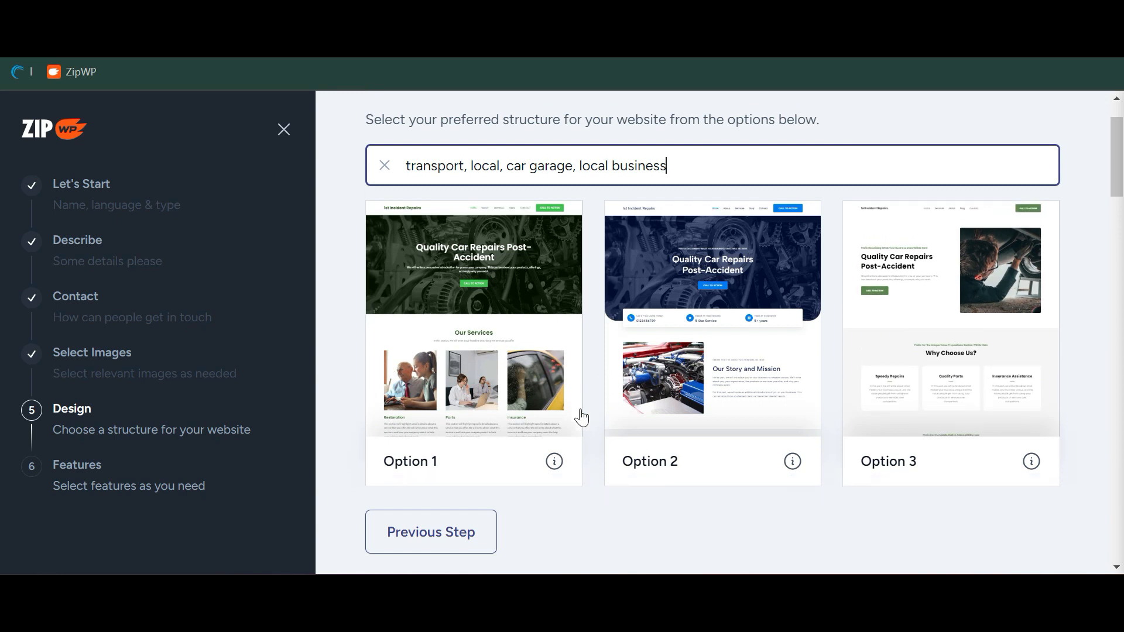
scroll(581, 417, "down", 5)
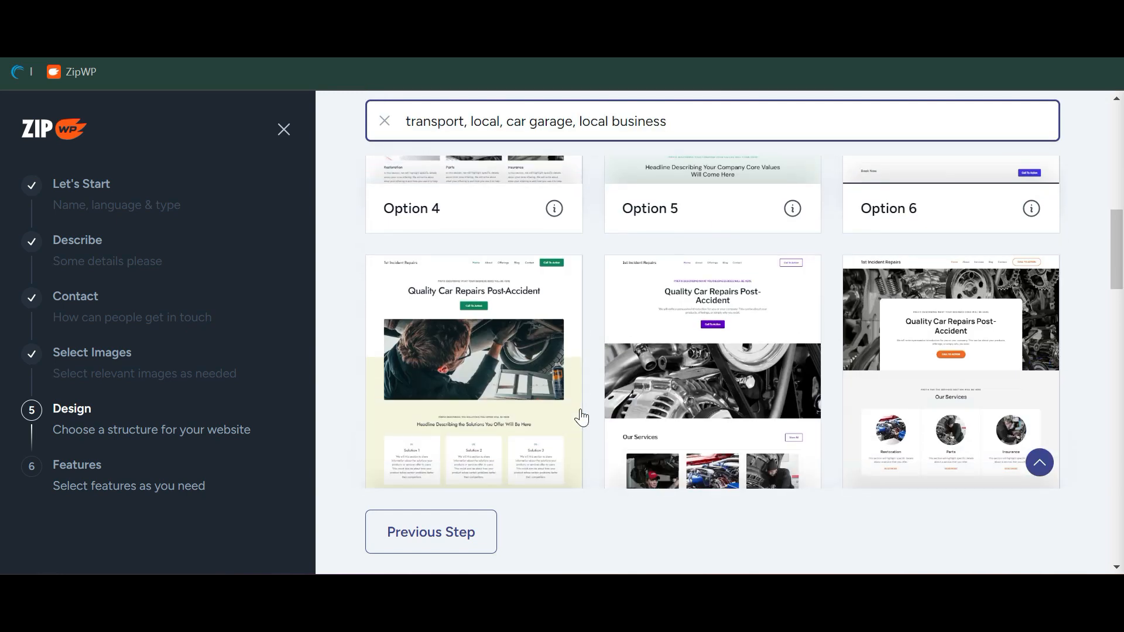
scroll(586, 377, "down", 5)
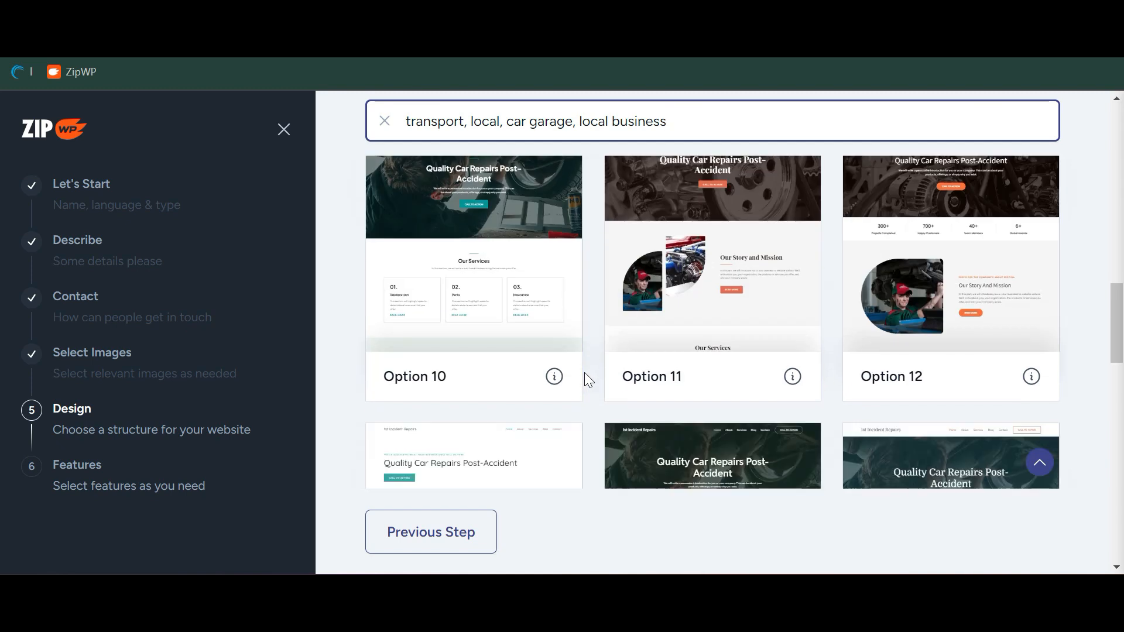
scroll(585, 377, "down", 10)
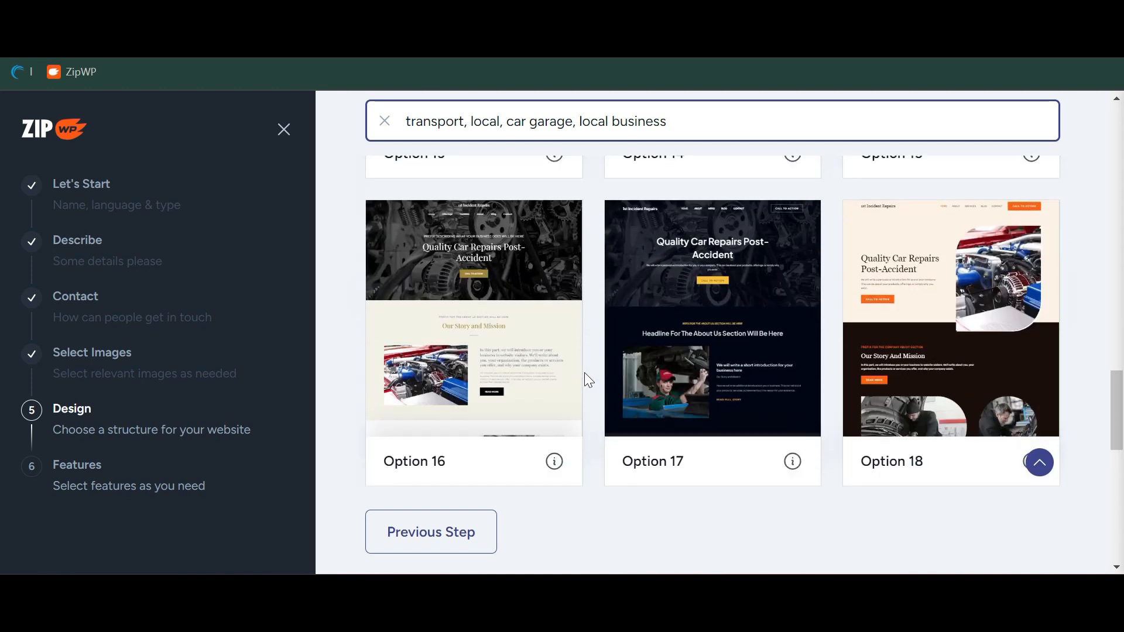
scroll(585, 378, "down", 4)
scroll(585, 378, "up", 8)
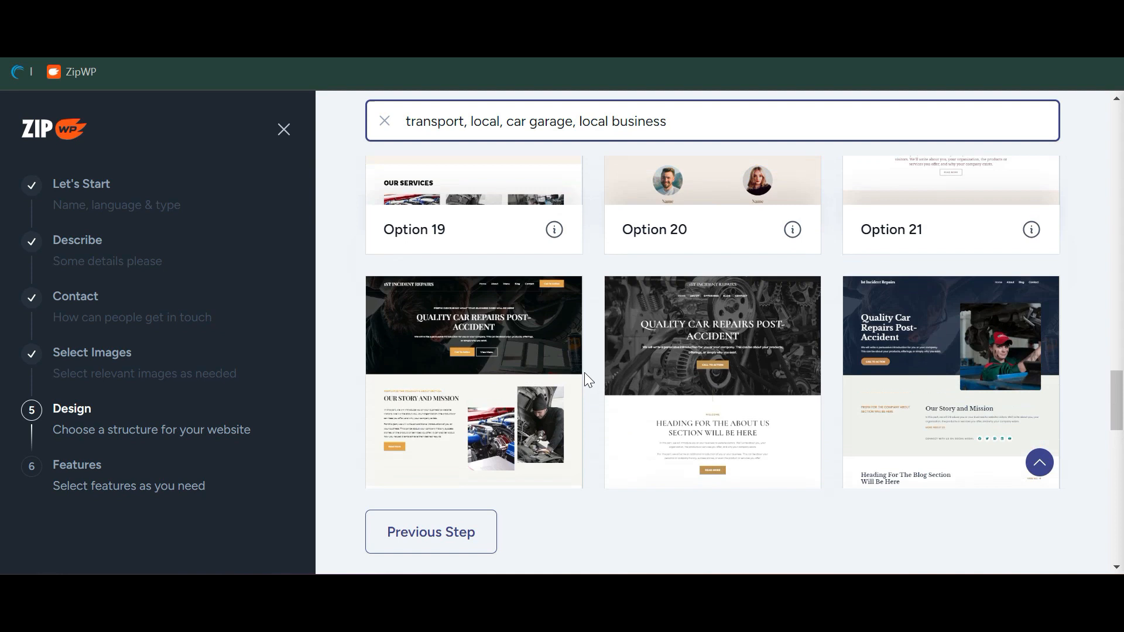
scroll(585, 378, "up", 4)
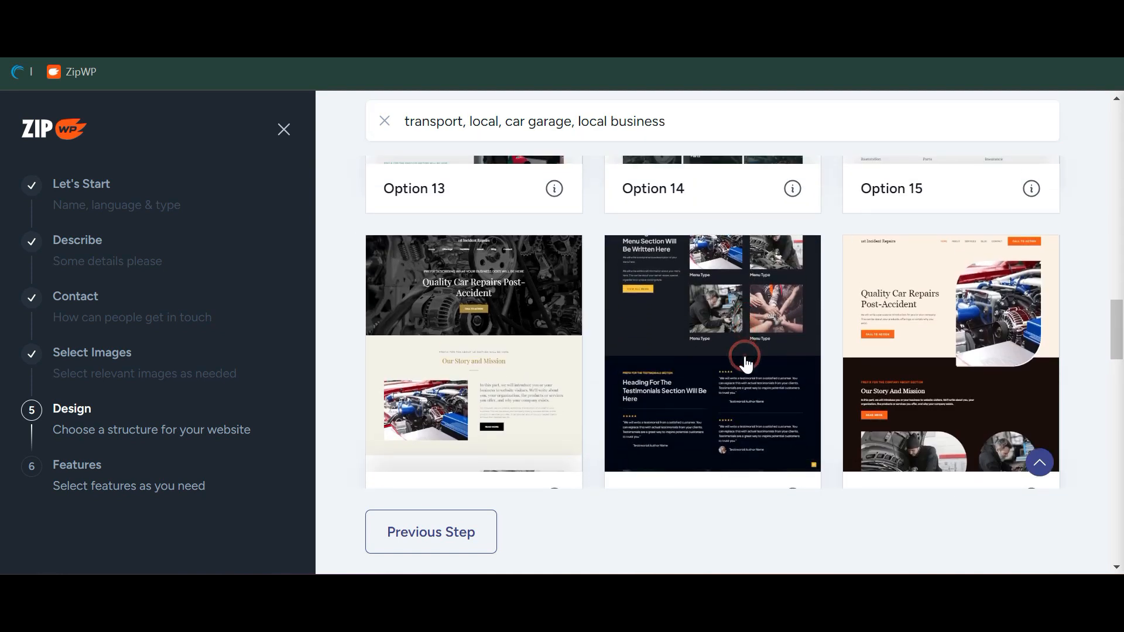
left_click(683, 351)
left_click_drag(526, 381, 173, 227)
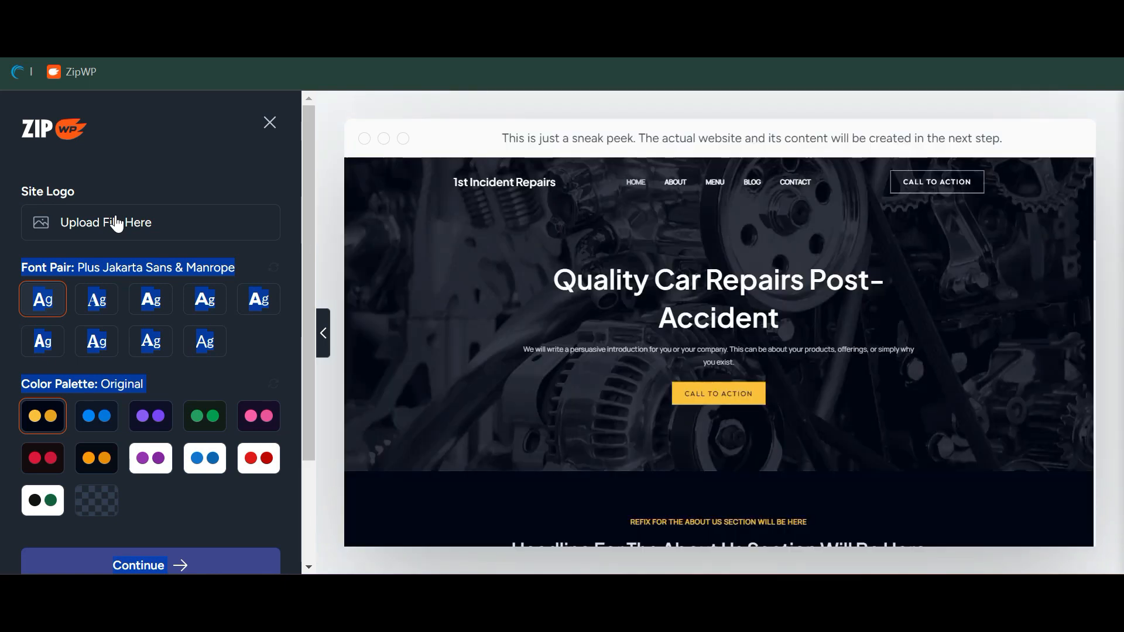
left_click(117, 222)
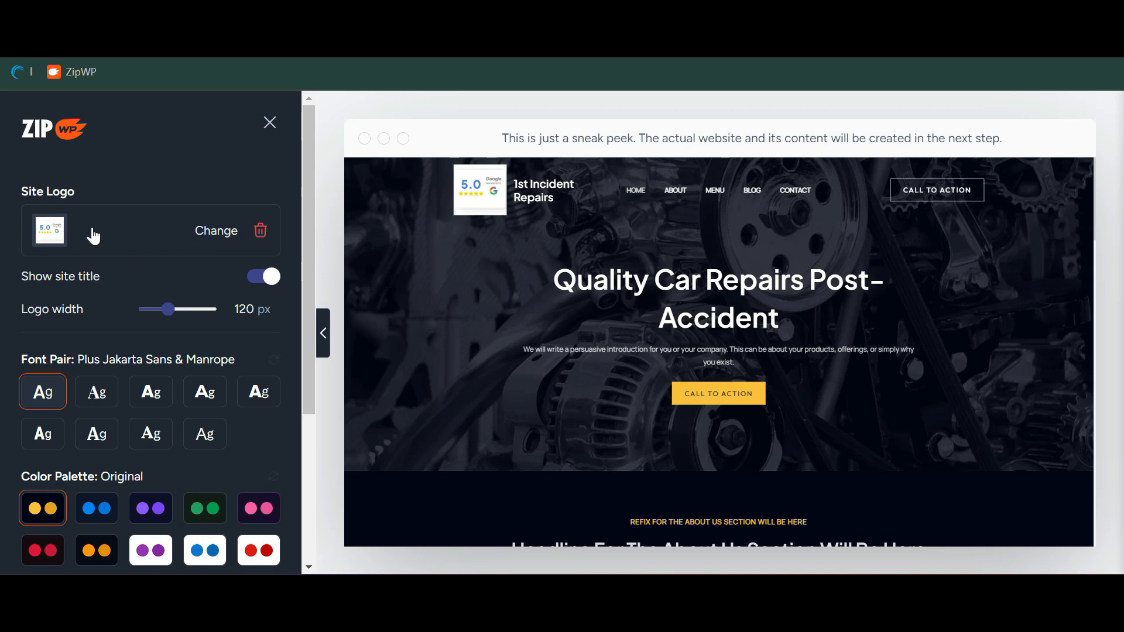
left_click(262, 280)
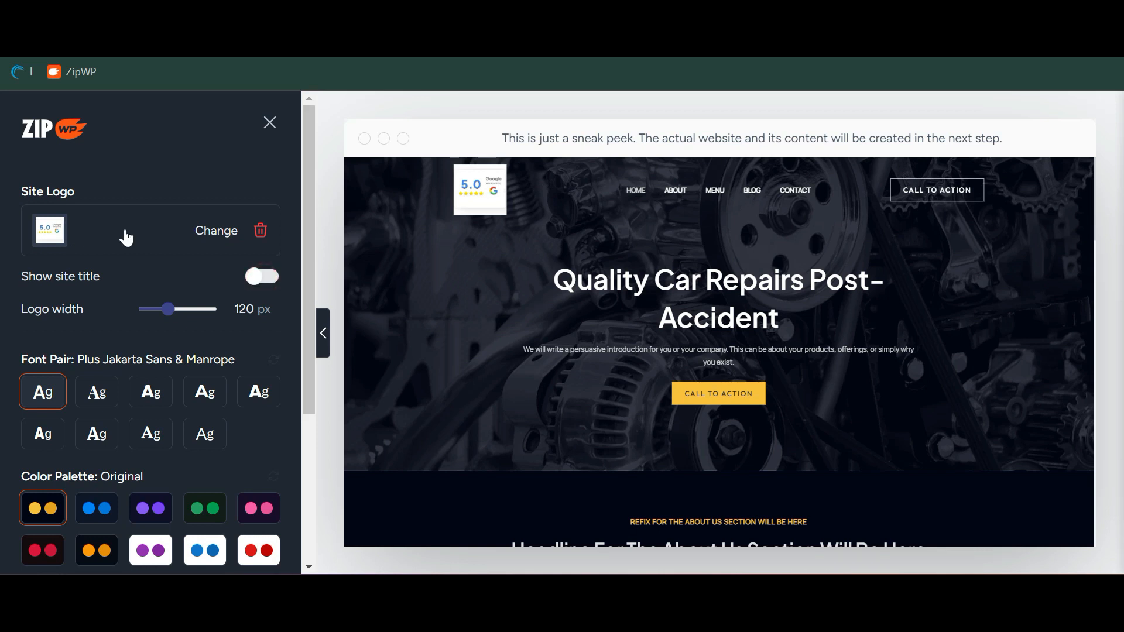
left_click(259, 282)
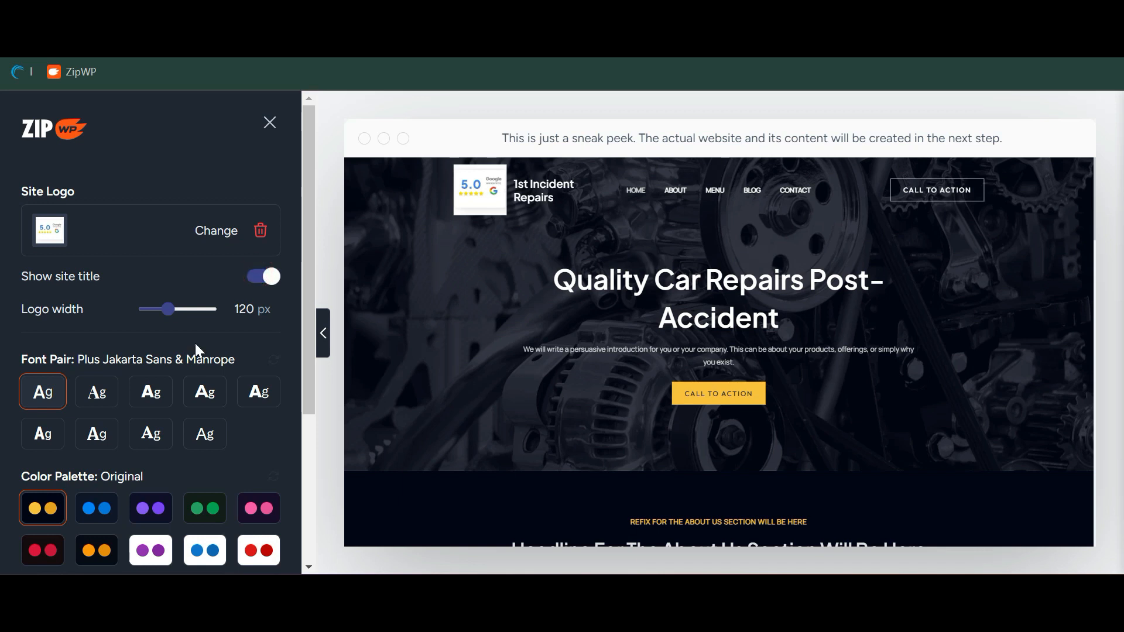
scroll(195, 343, "down", 1)
Resize the logo and choose the Rubik & Karla font pair over Poppins & Lato
left_click(185, 286)
left_click_drag(177, 292, 173, 288)
scroll(210, 383, "down", 2)
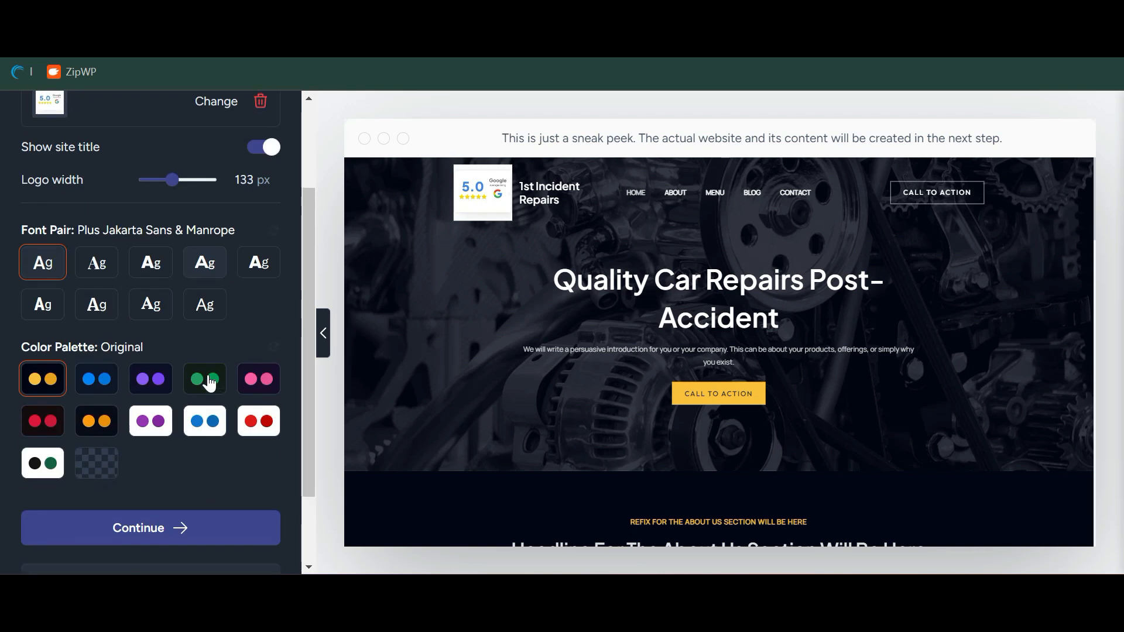
left_click(151, 267)
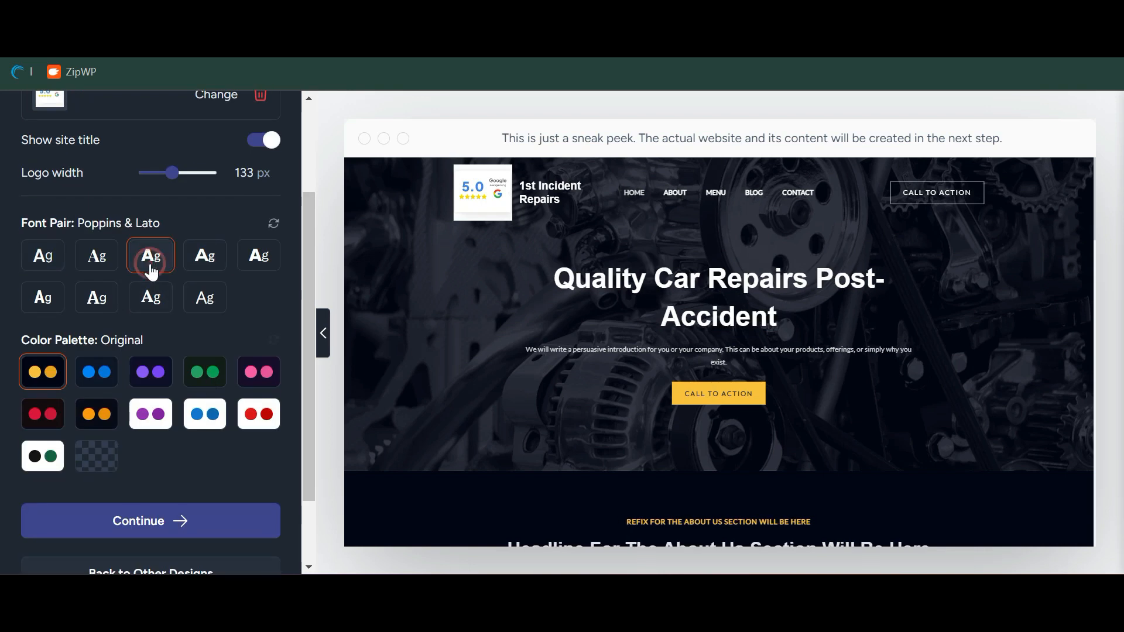
left_click(258, 265)
left_click(151, 268)
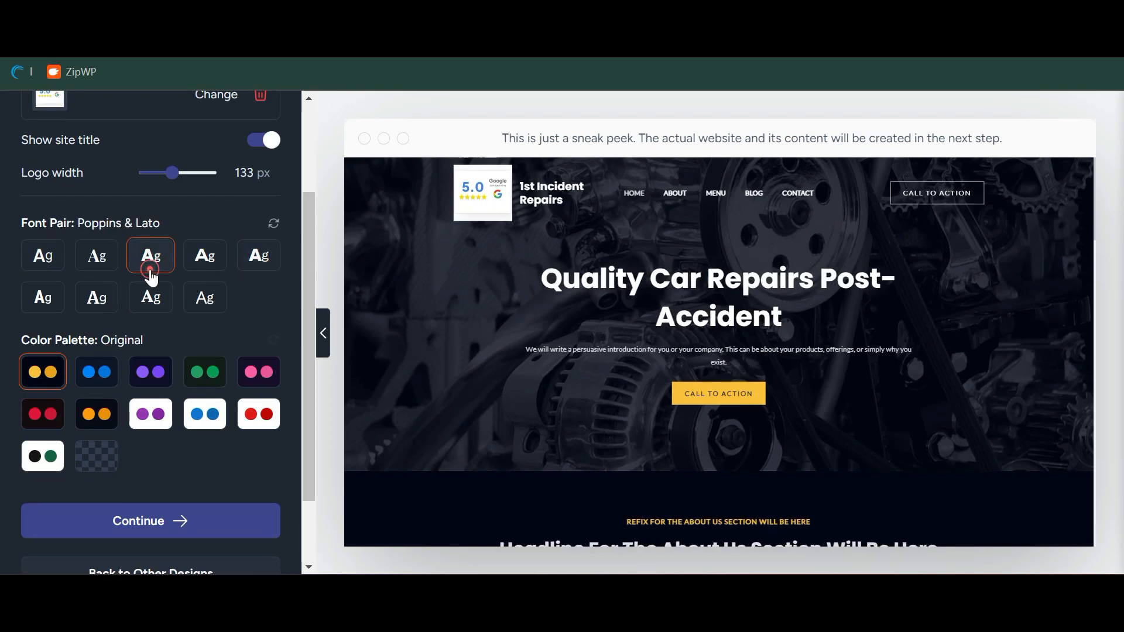
left_click(261, 265)
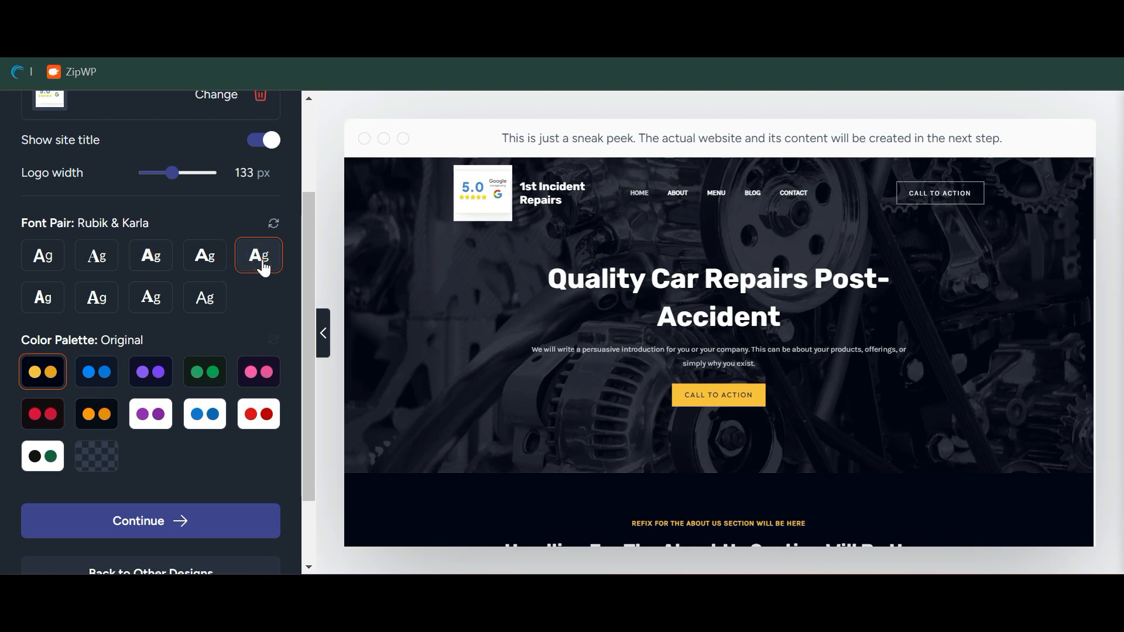
Apply the blue Style 1 palette and check tablet and phone previews
scroll(264, 268, "down", 2)
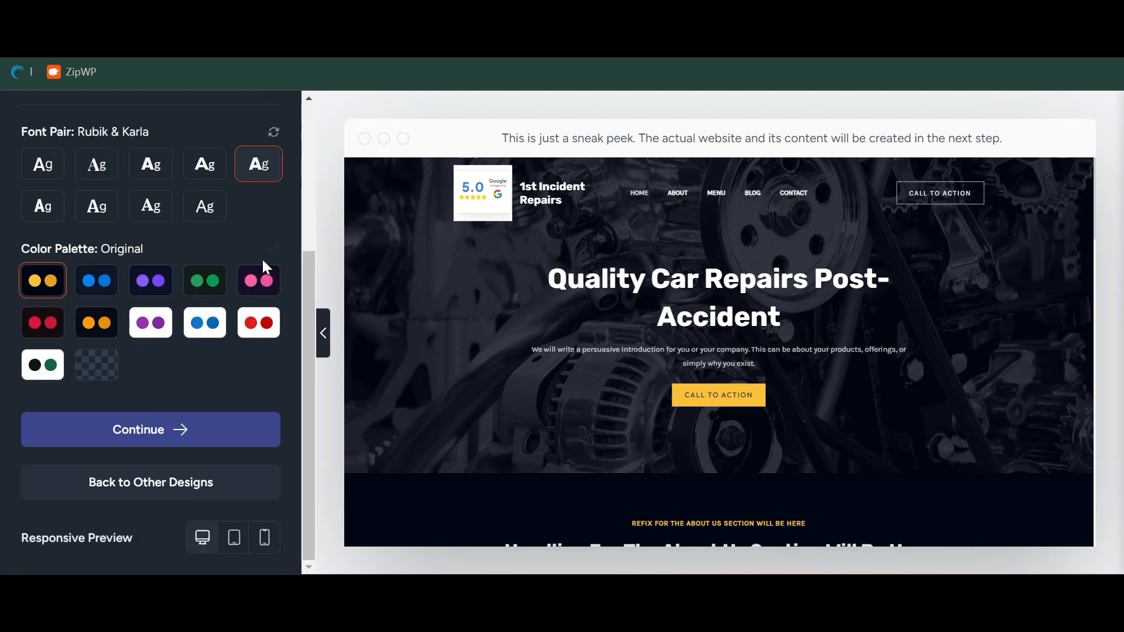
scroll(564, 318, "down", 1)
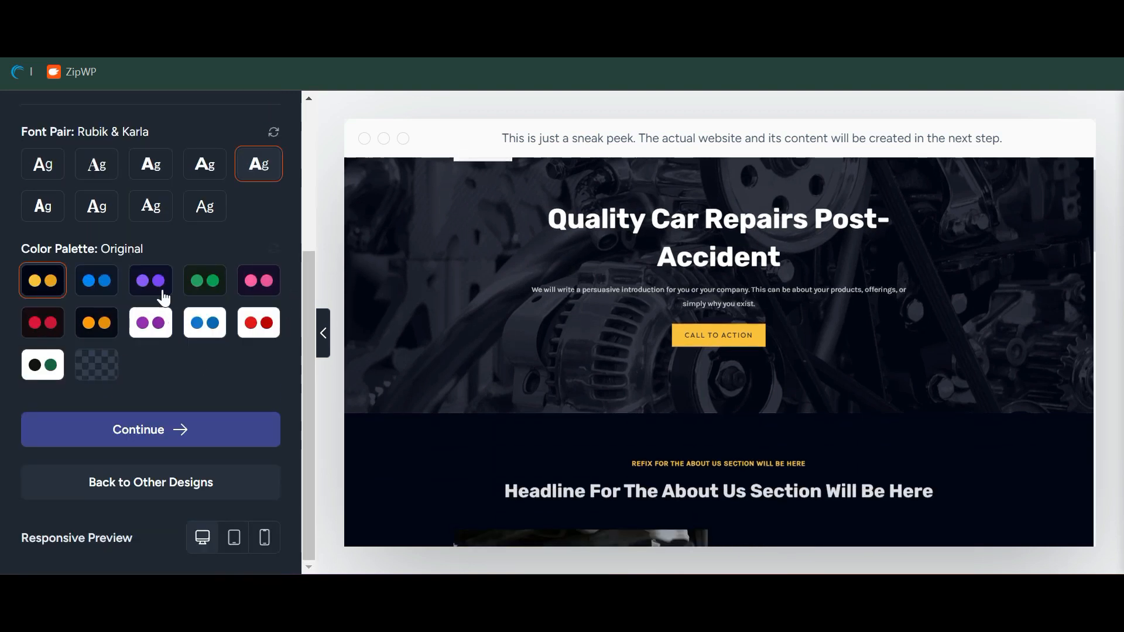
left_click(107, 289)
scroll(582, 367, "up", 1)
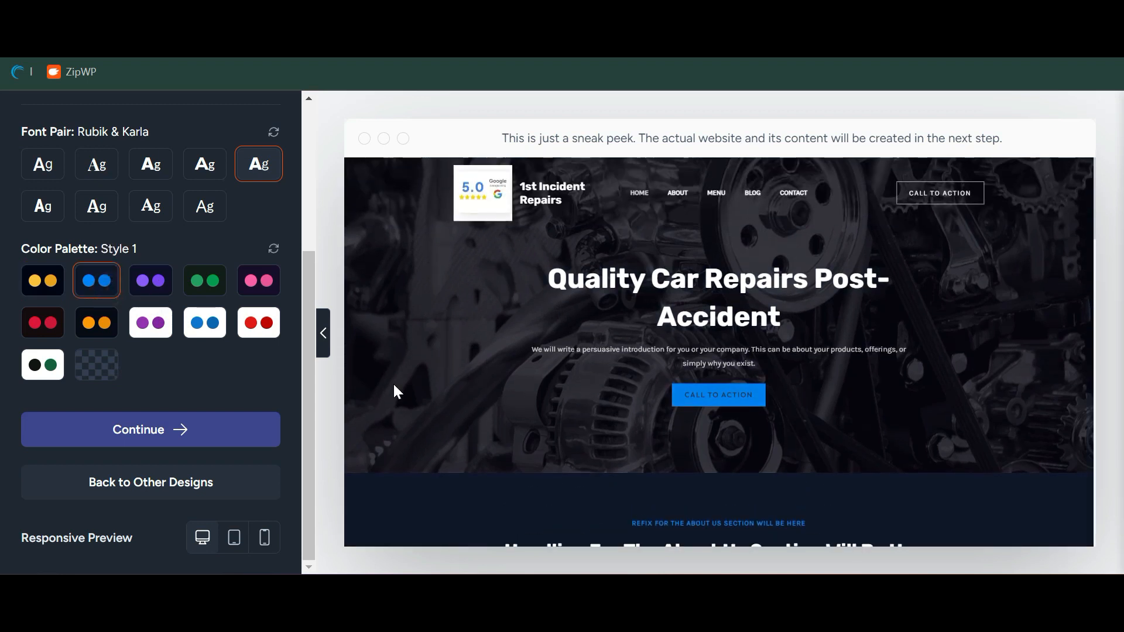
left_click(235, 542)
left_click(260, 539)
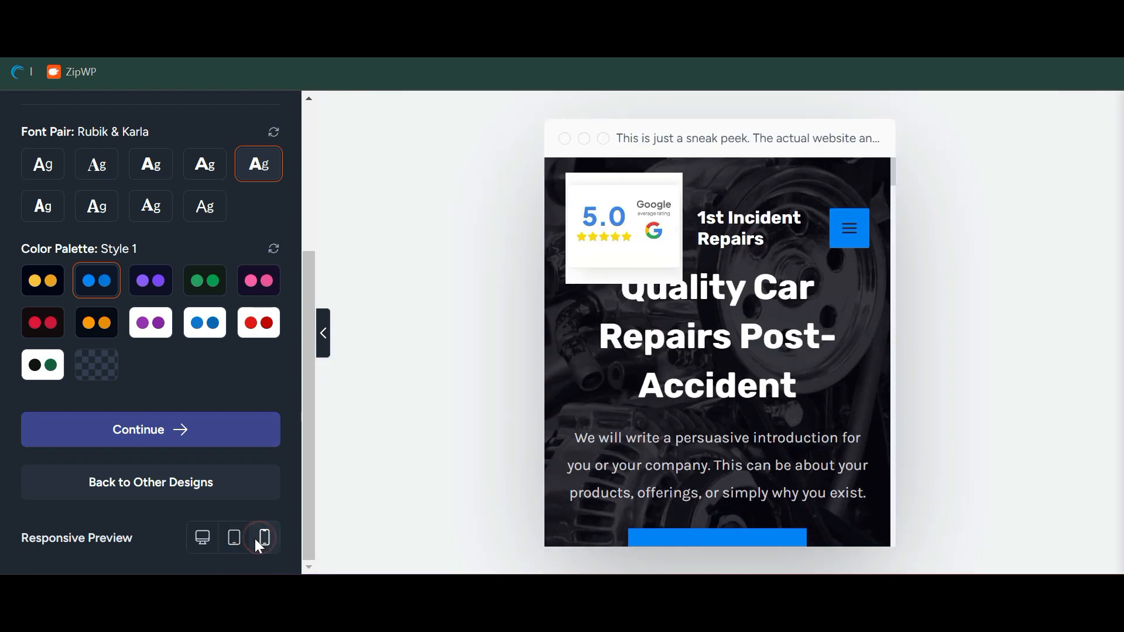
Set the logo width to 133 px, return to desktop preview, and continue
scroll(280, 379, "up", 4)
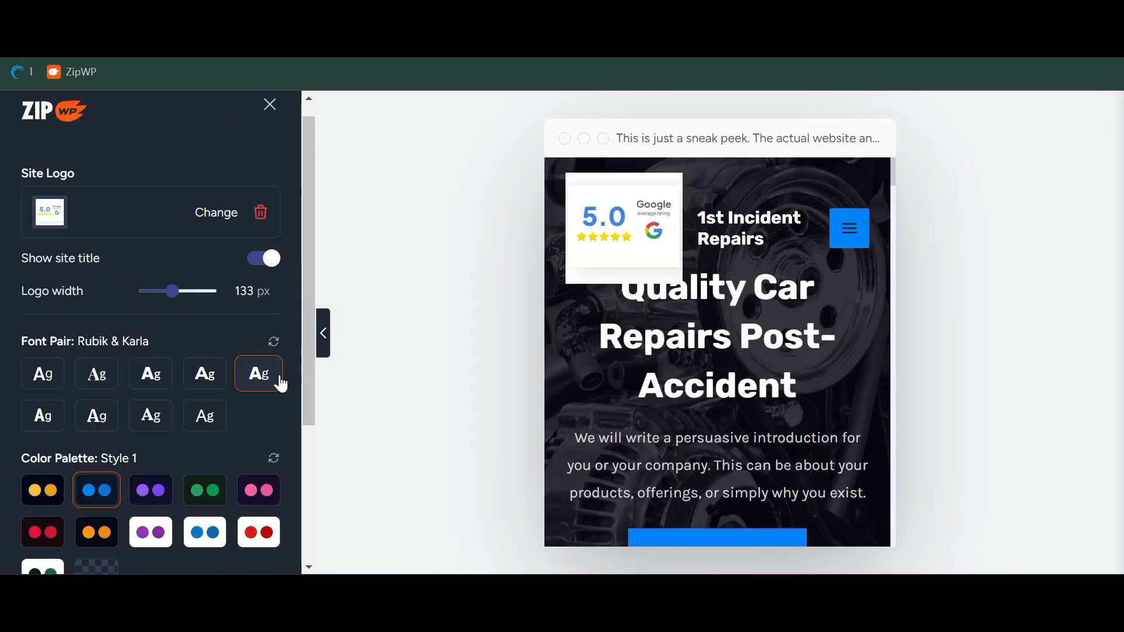
left_click(146, 291)
left_click_drag(148, 292, 159, 291)
scroll(144, 434, "down", 4)
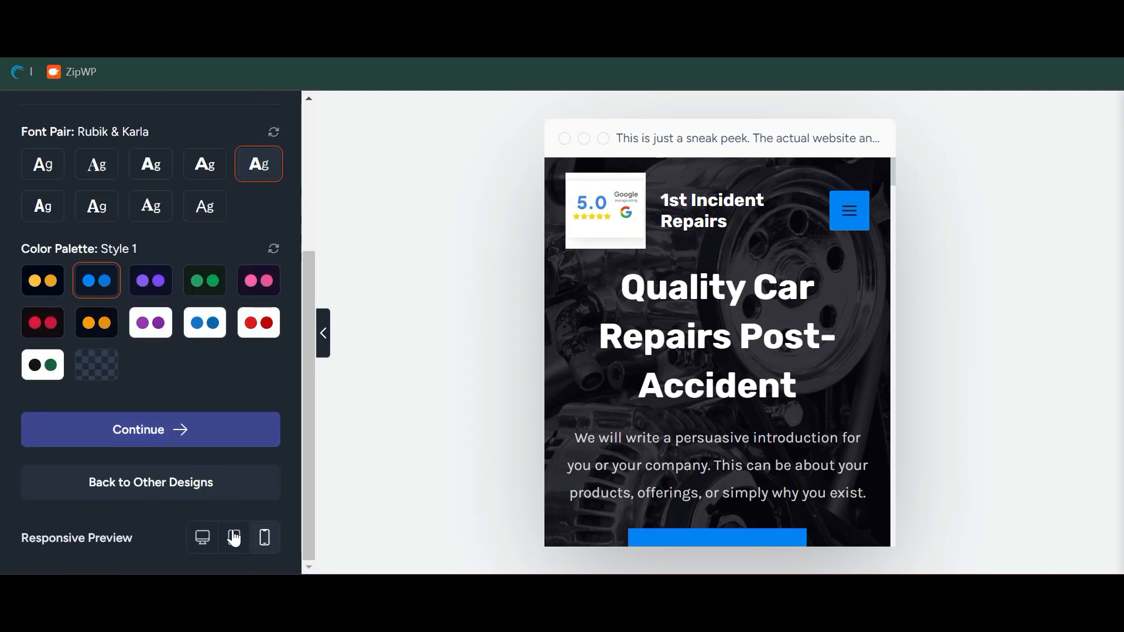
left_click(190, 537)
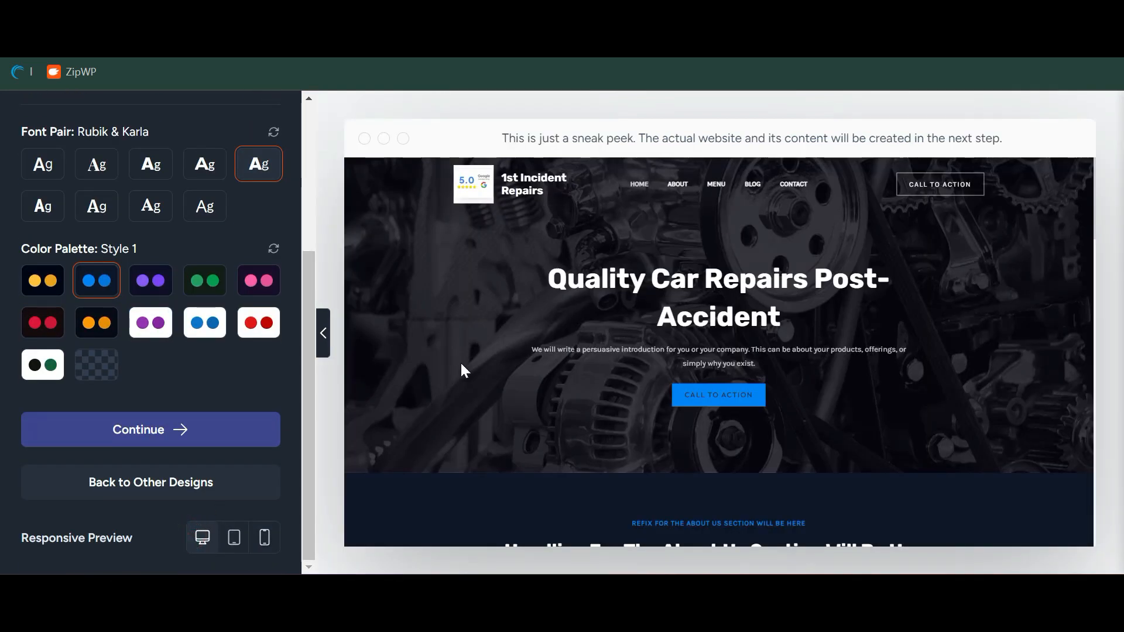
left_click(186, 434)
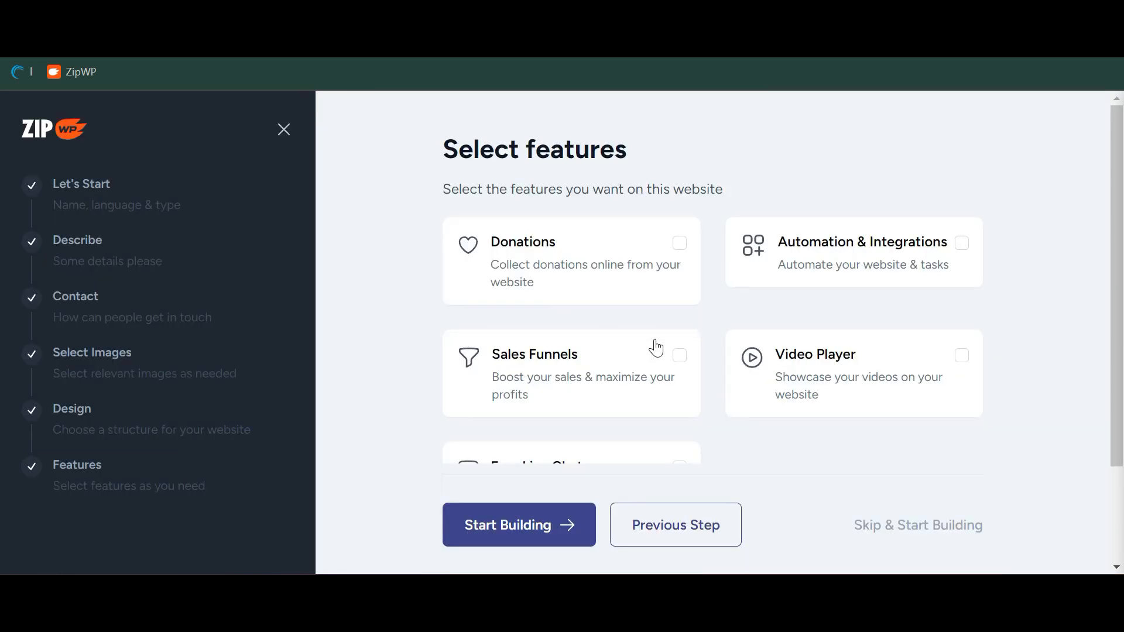
Skip all optional features without ticking any and start building the site
scroll(669, 347, "down", 2)
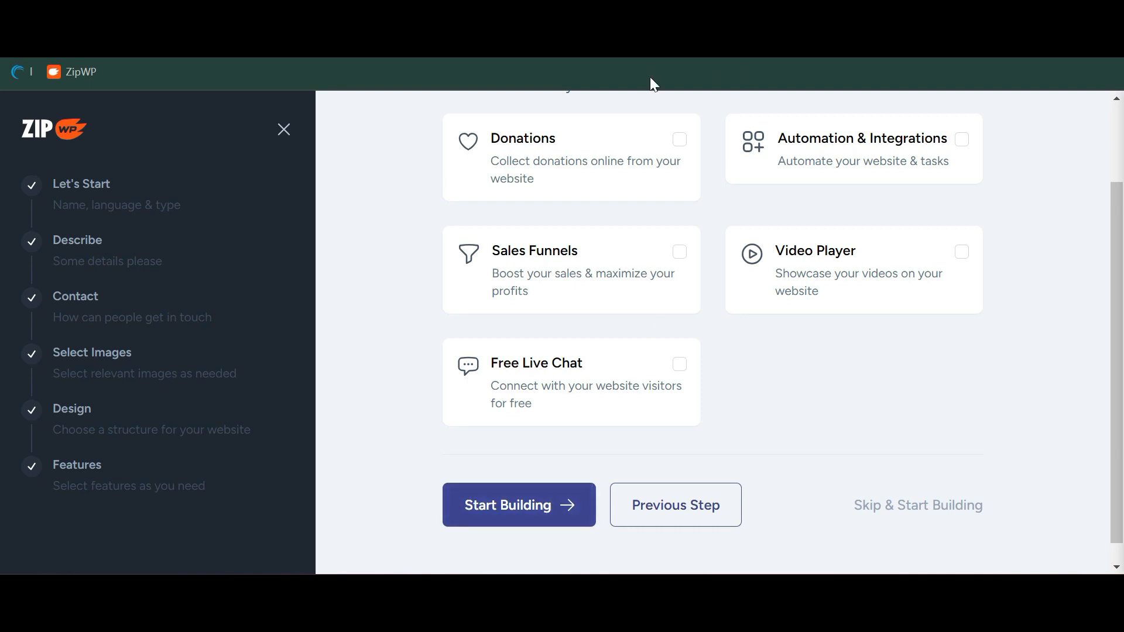
left_click(553, 490)
Confirm the review summary and generate the 1st Incident Repairs website
scroll(618, 431, "down", 4)
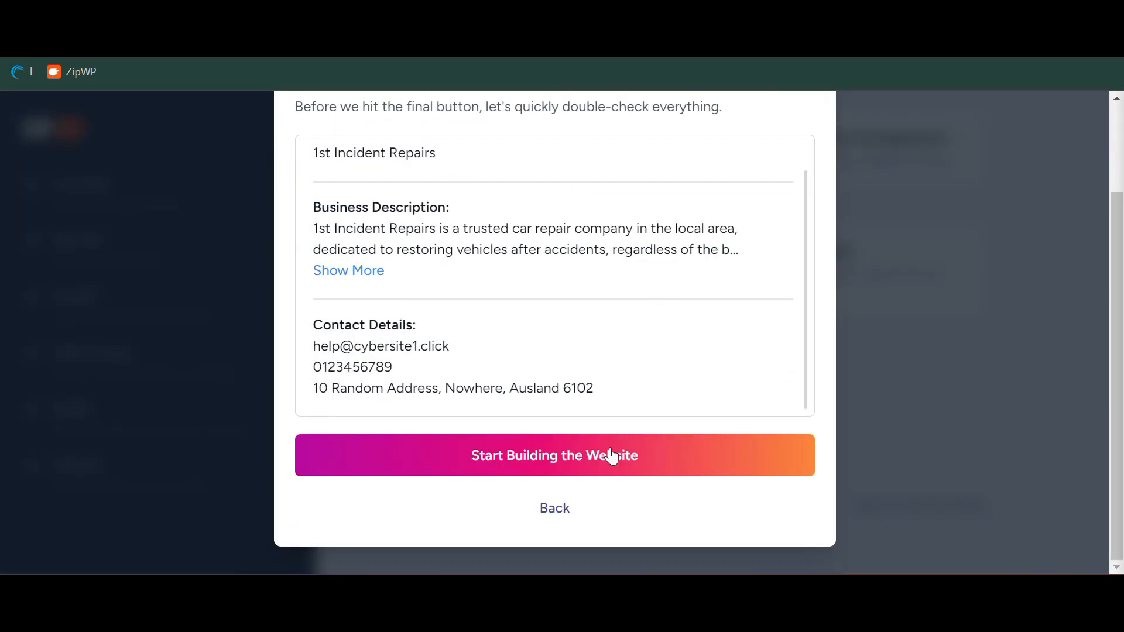
left_click(611, 456)
left_click(785, 400)
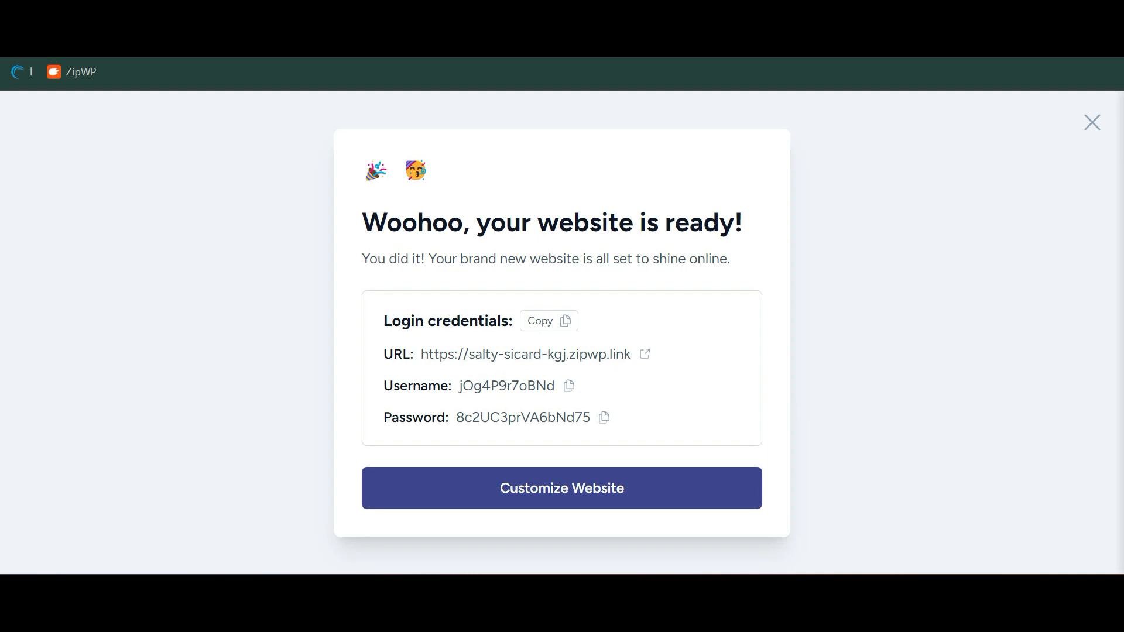
Open the new site's URL and enter 'ok' at the temporary-site notice
left_click(556, 359)
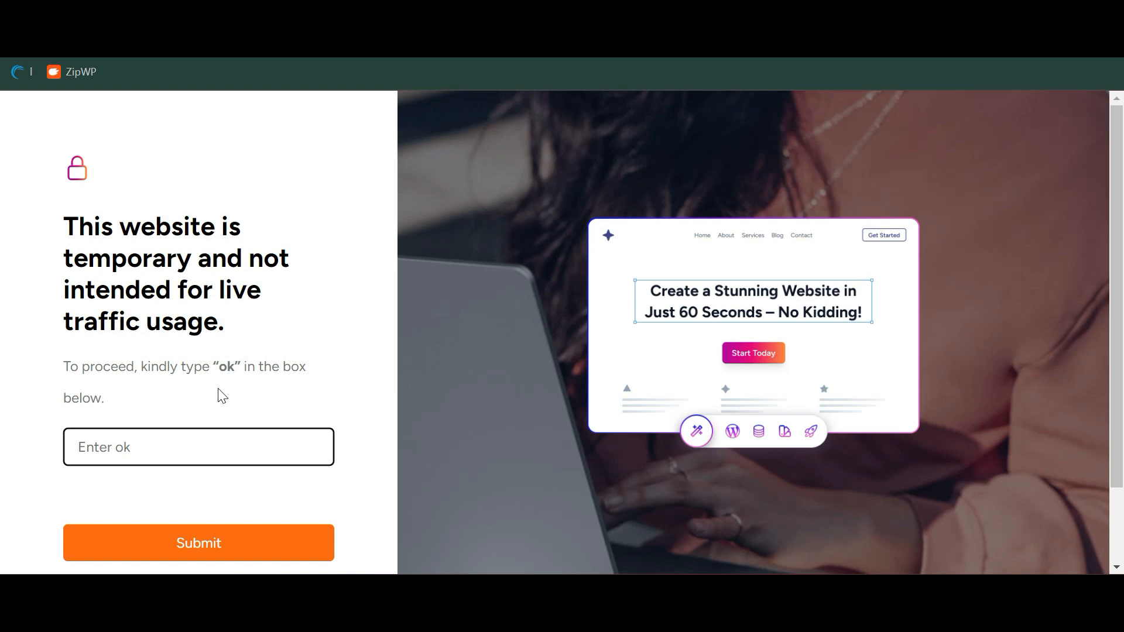
type("ok")
key("Return")
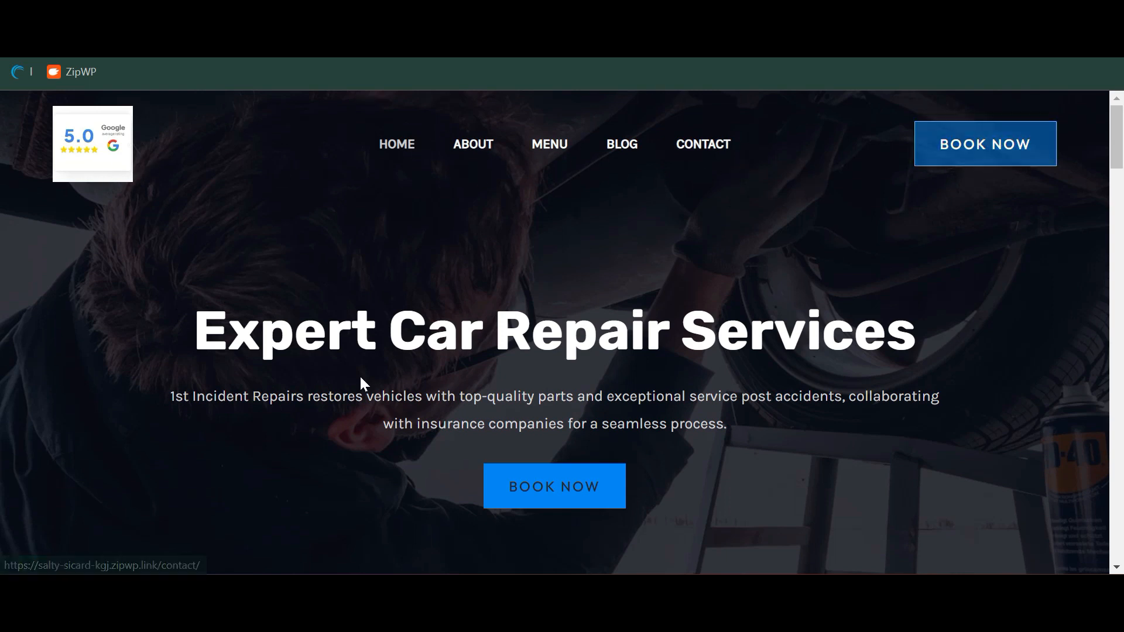
Scroll through the generated site's About page from top to bottom
scroll(574, 304, "down", 8)
scroll(744, 286, "up", 5)
scroll(744, 279, "down", 2)
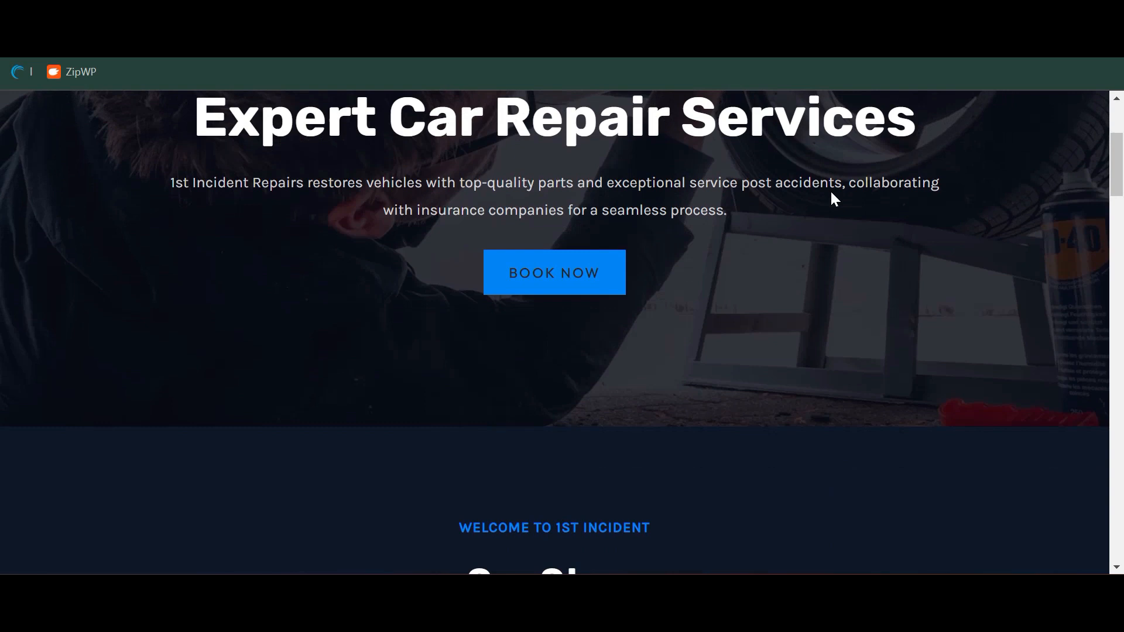
scroll(771, 215, "up", 4)
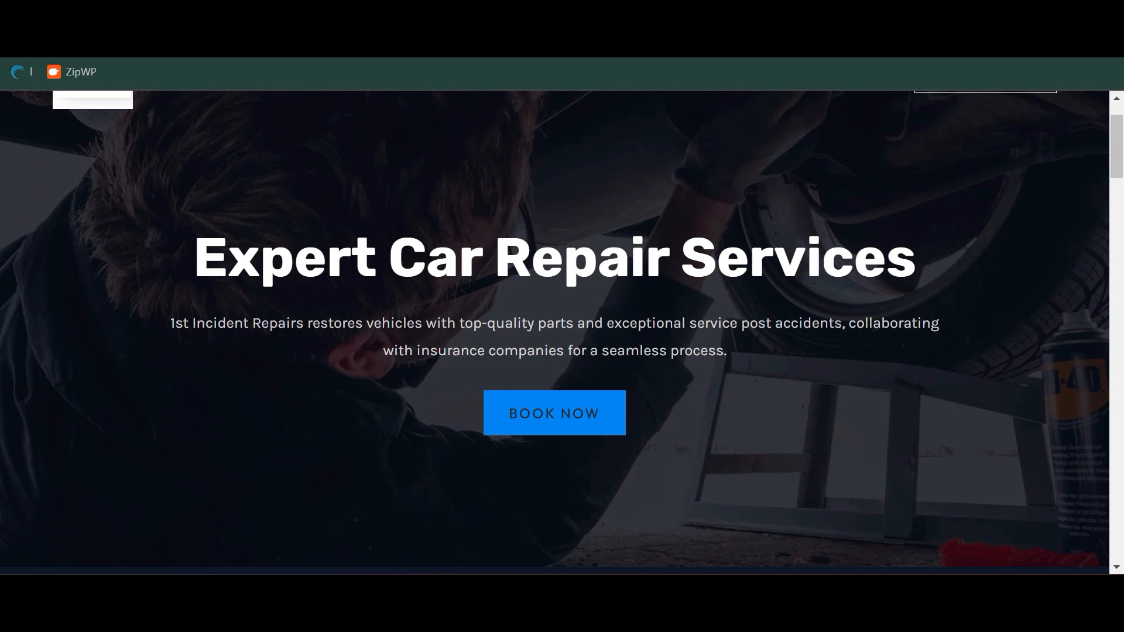
scroll(603, 310, "down", 10)
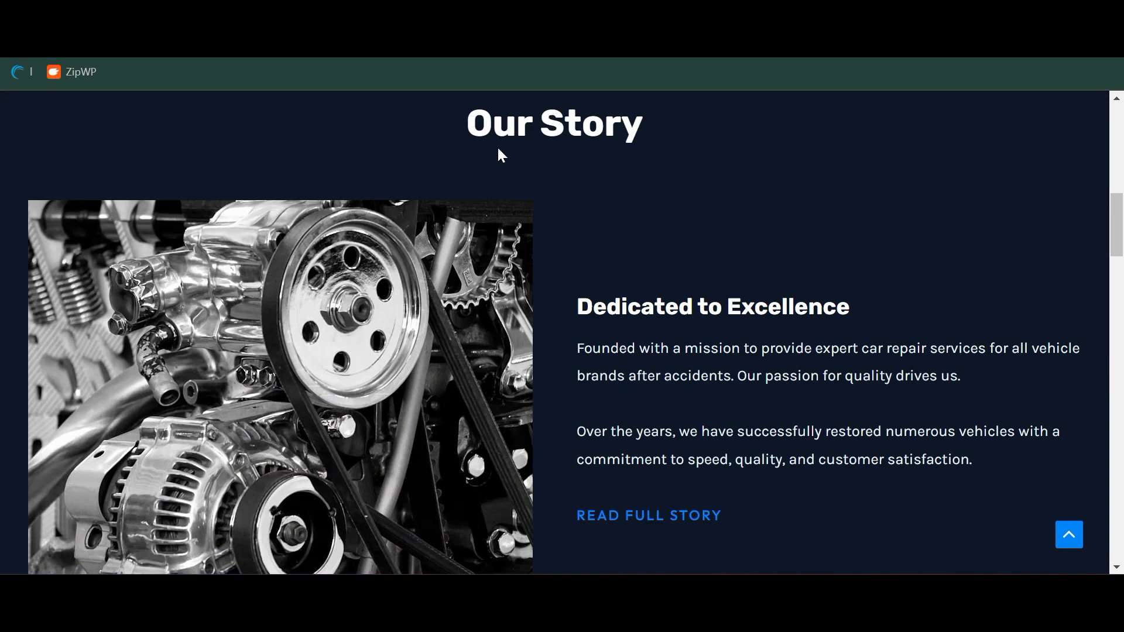
scroll(735, 280, "down", 10)
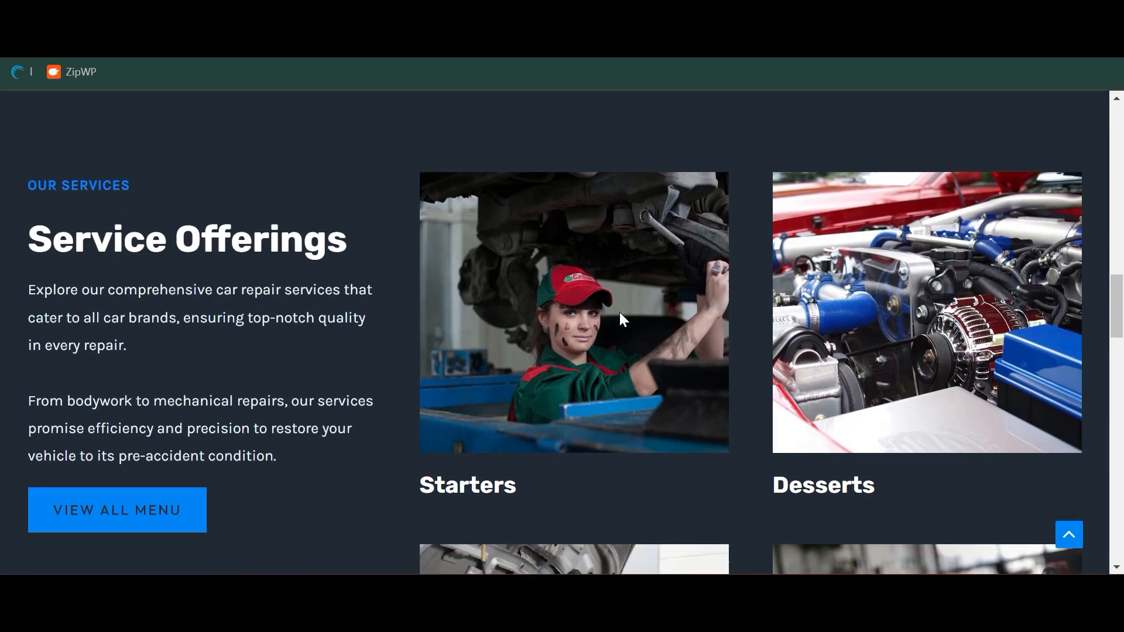
scroll(900, 344, "down", 5)
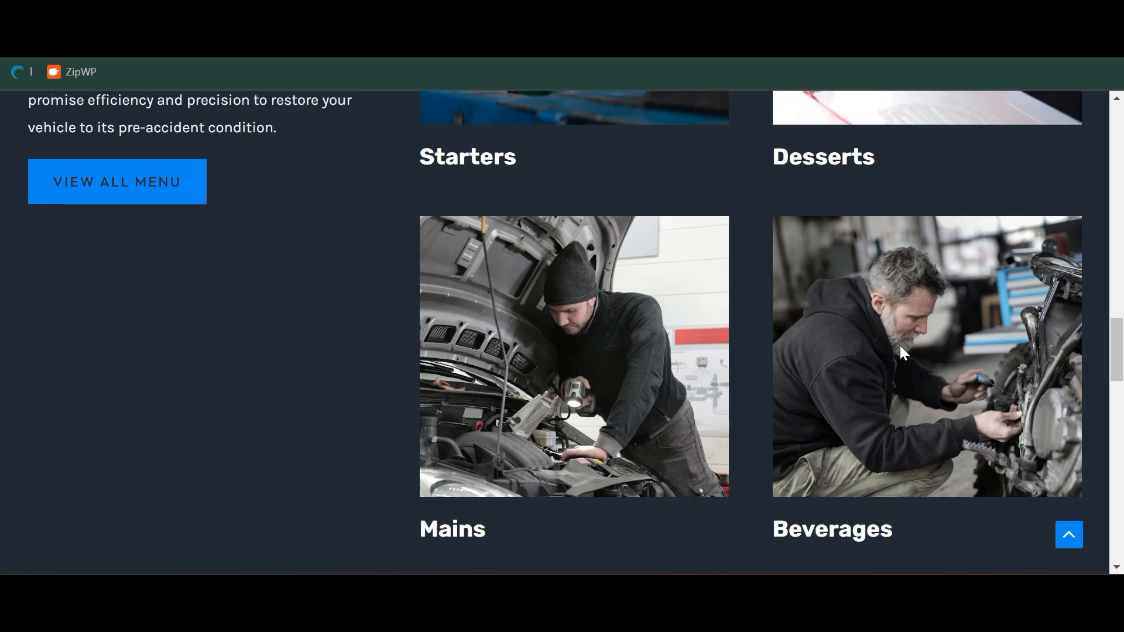
scroll(900, 347, "up", 4)
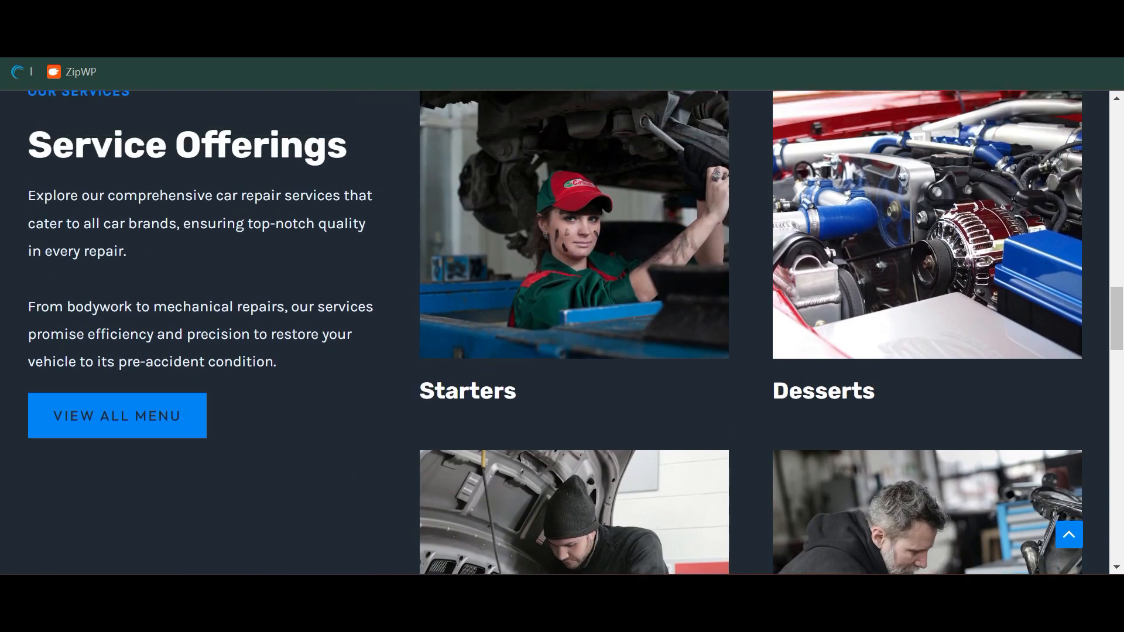
scroll(815, 364, "down", 6)
scroll(483, 399, "up", 5)
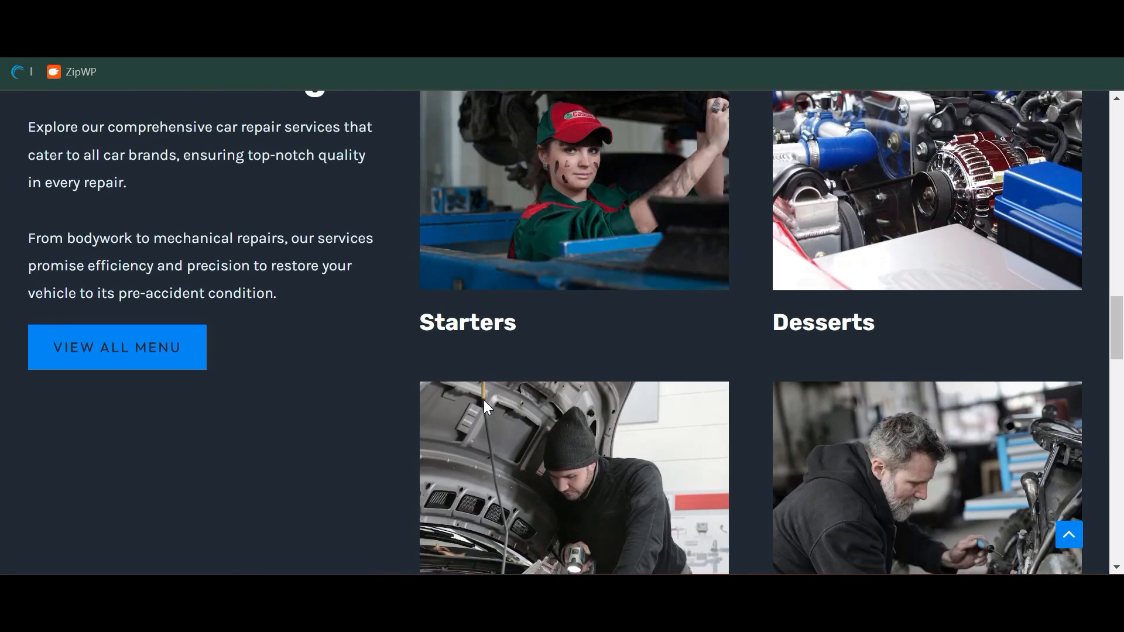
scroll(483, 404, "up", 2)
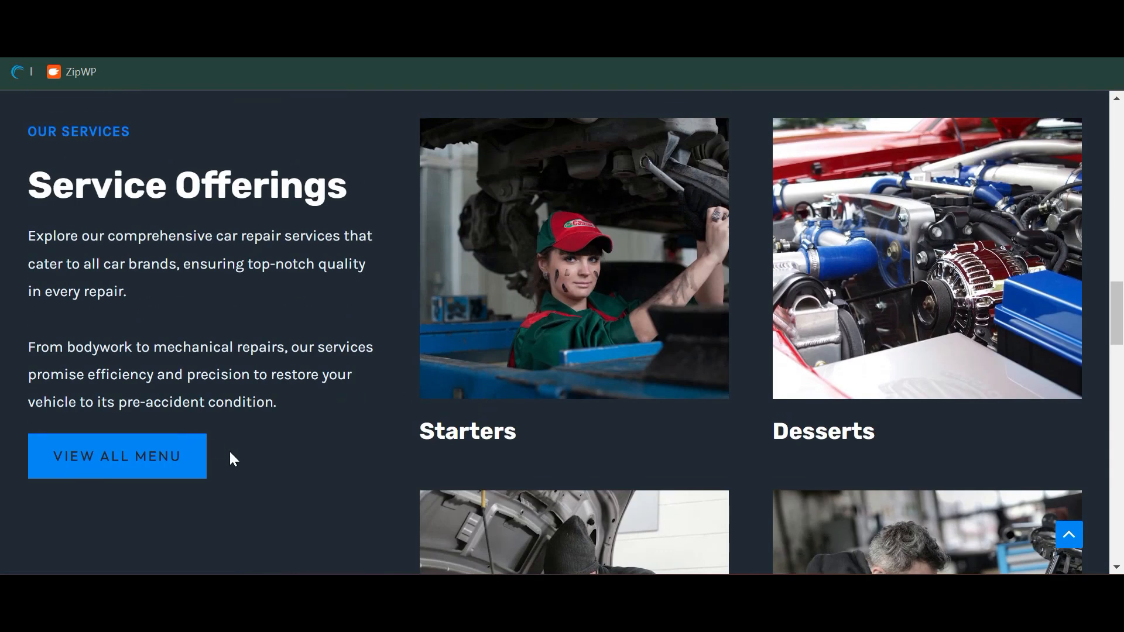
scroll(160, 469, "down", 14)
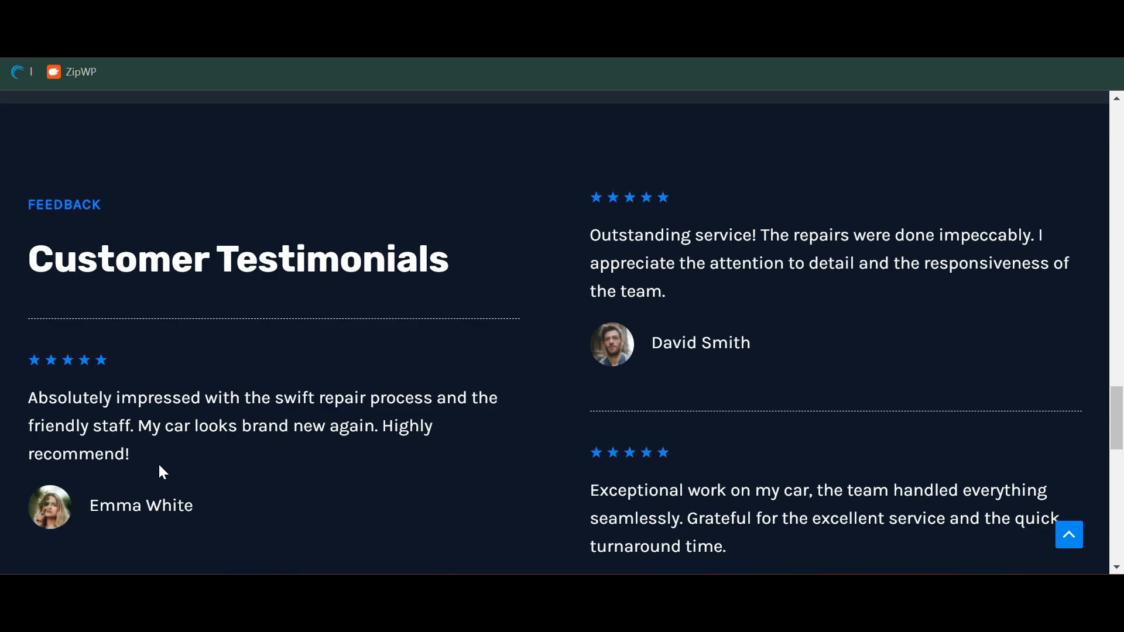
scroll(162, 471, "down", 14)
scroll(162, 472, "up", 20)
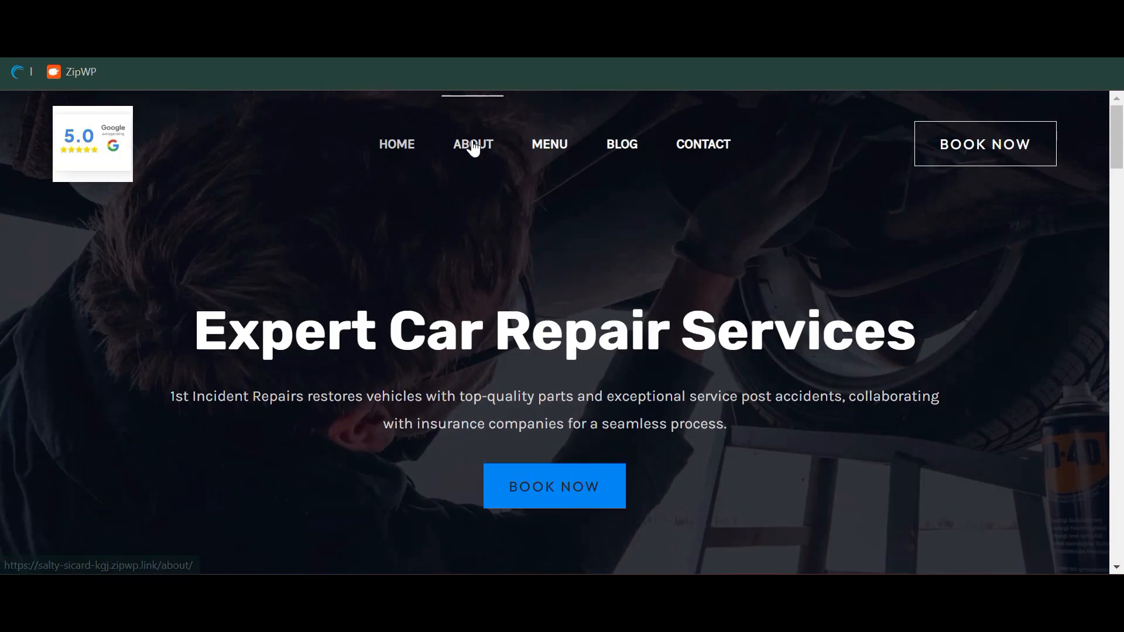
left_click(473, 147)
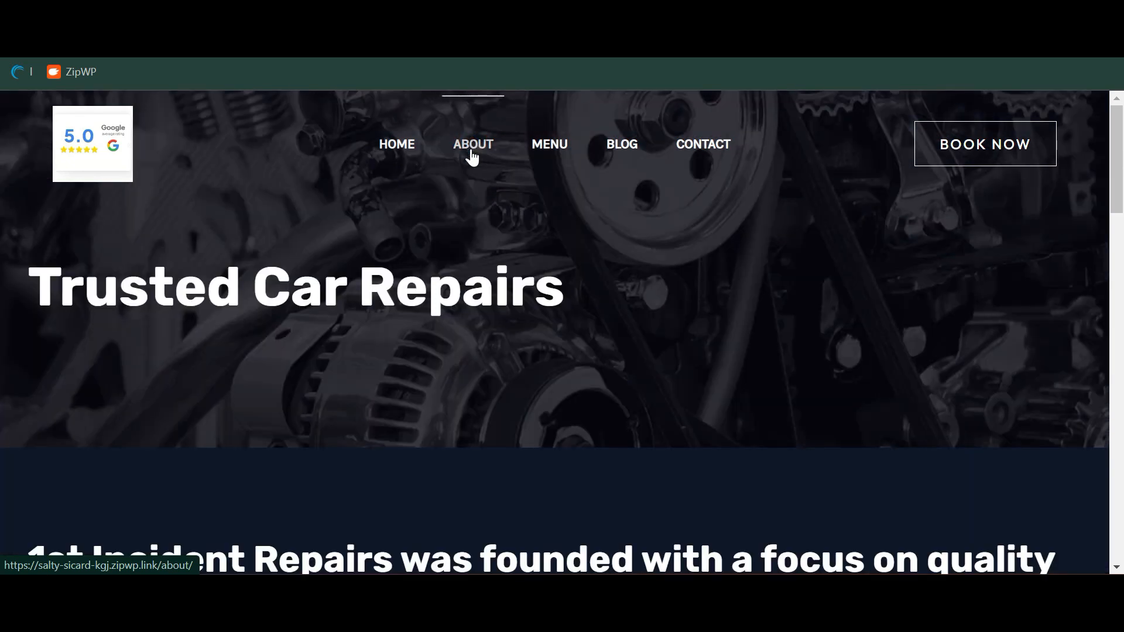
scroll(462, 331, "down", 2)
scroll(550, 440, "down", 20)
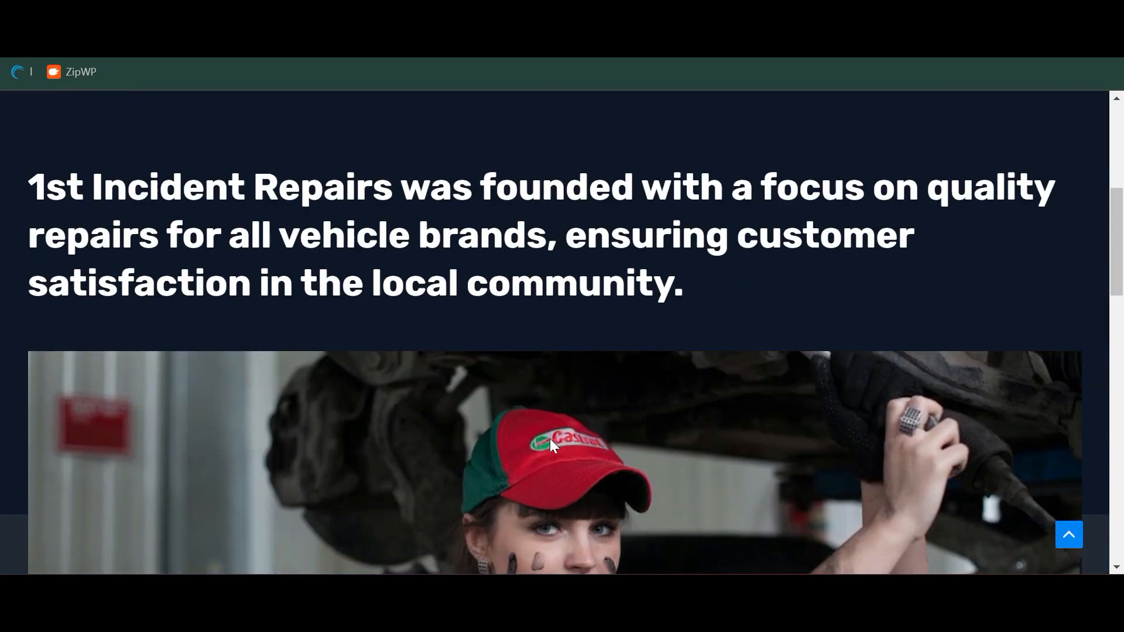
scroll(551, 444, "up", 20)
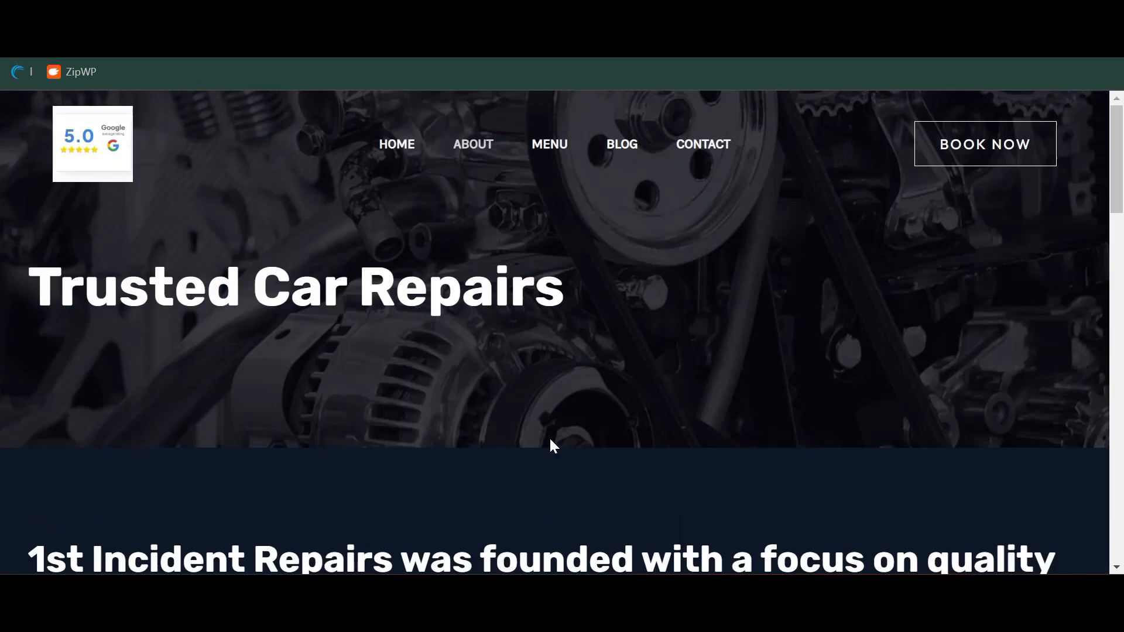
Open the site's Menu page and browse through it
left_click(541, 164)
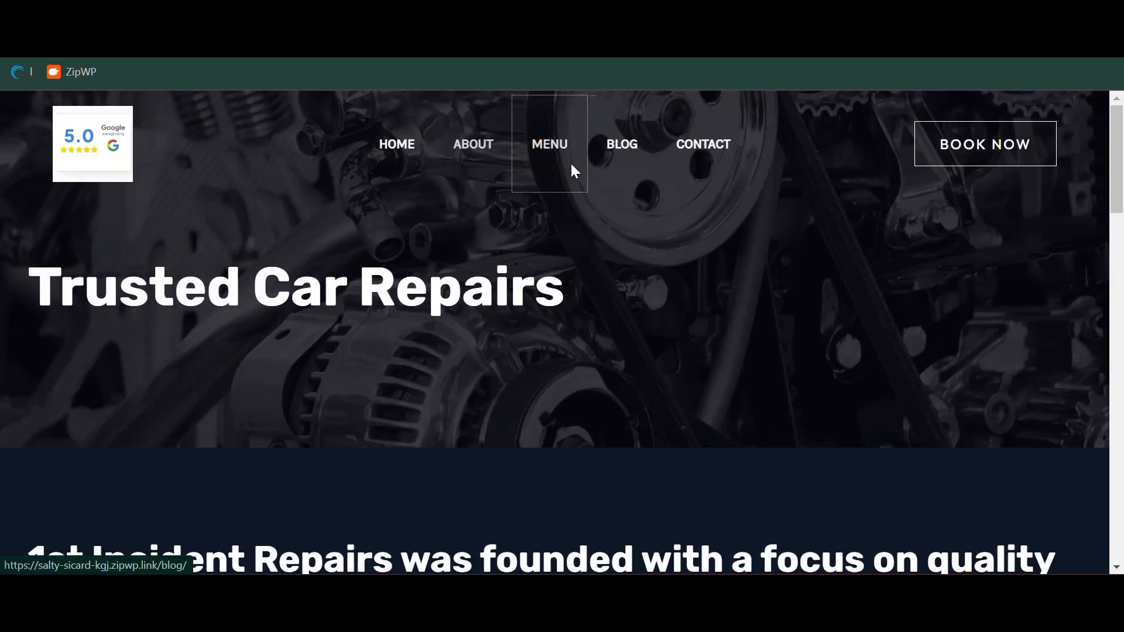
scroll(550, 305, "down", 5)
scroll(575, 386, "down", 15)
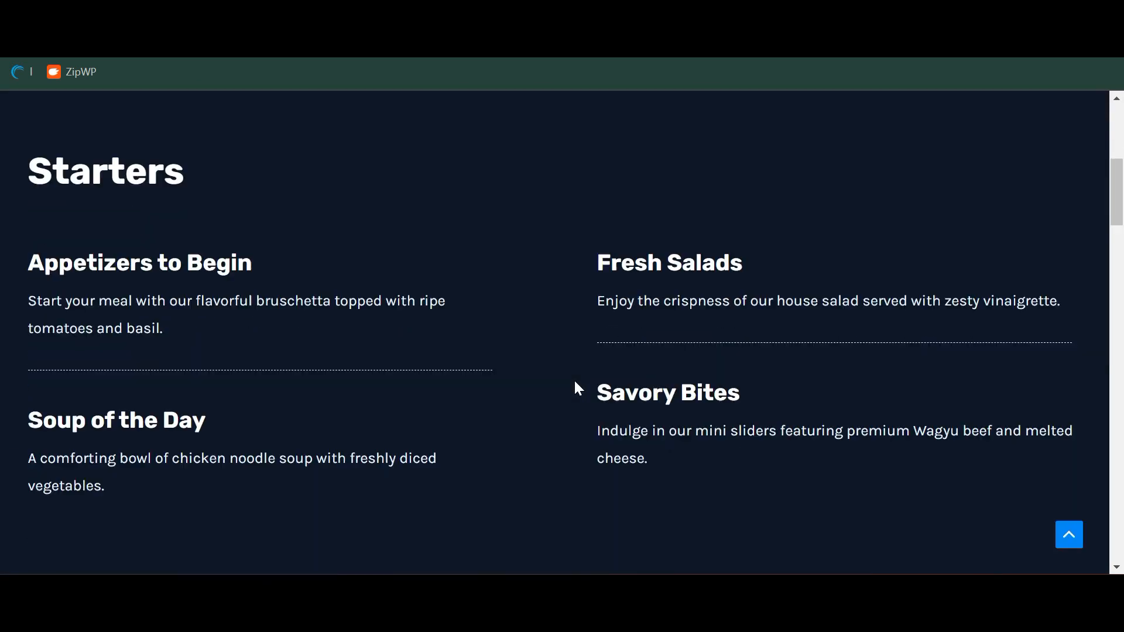
scroll(389, 306, "down", 6)
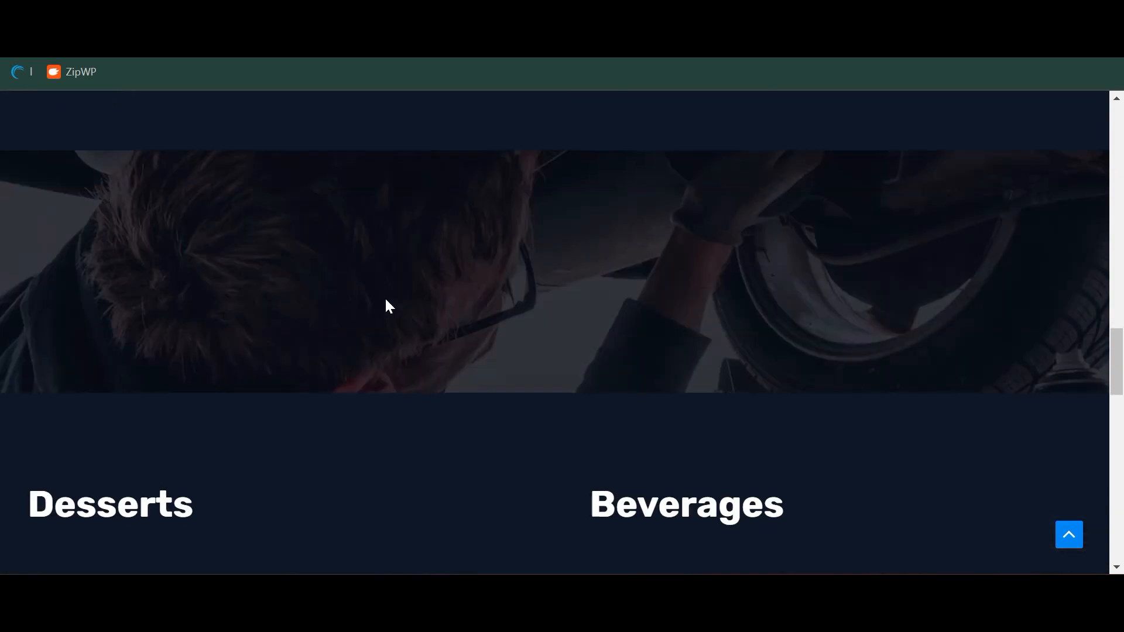
scroll(542, 480, "down", 8)
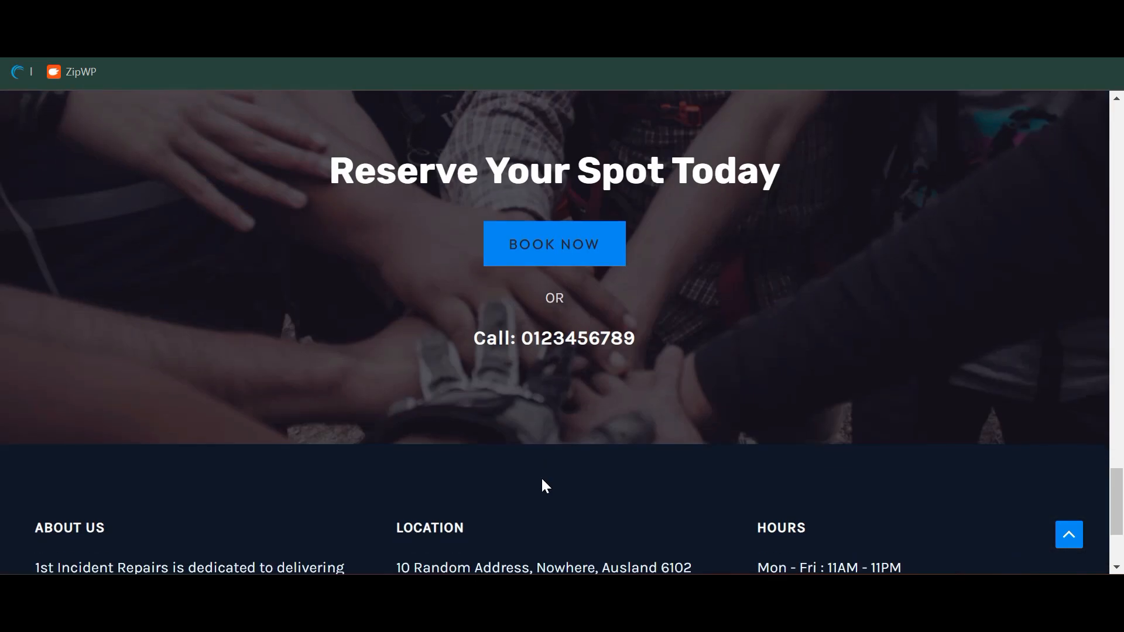
scroll(542, 480, "up", 20)
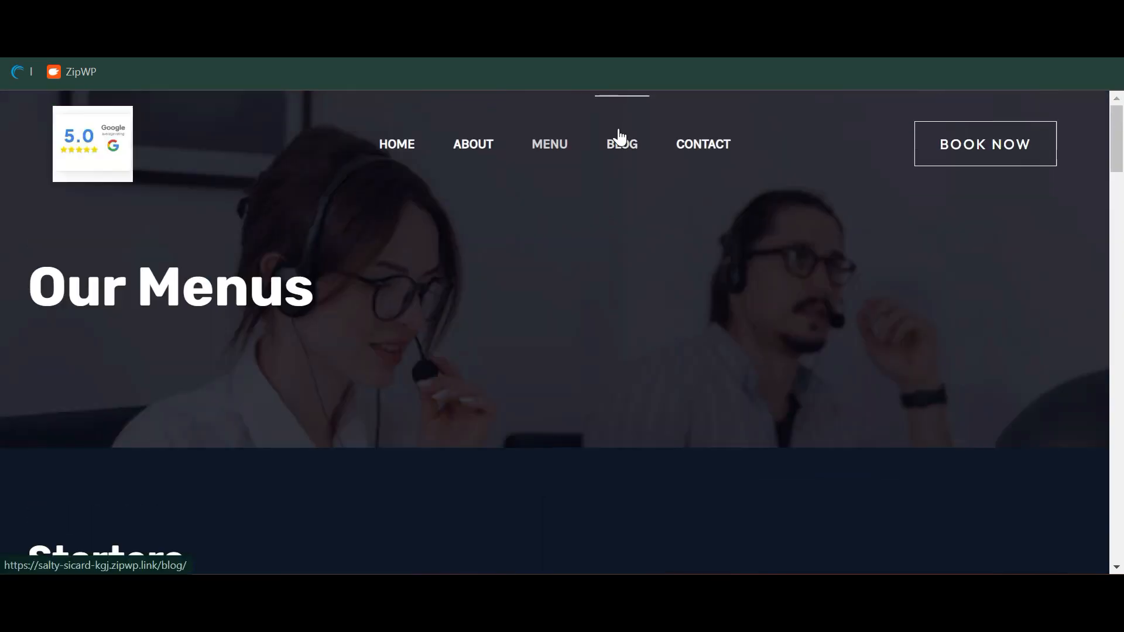
Open the Blog page and glance over it
left_click(599, 154)
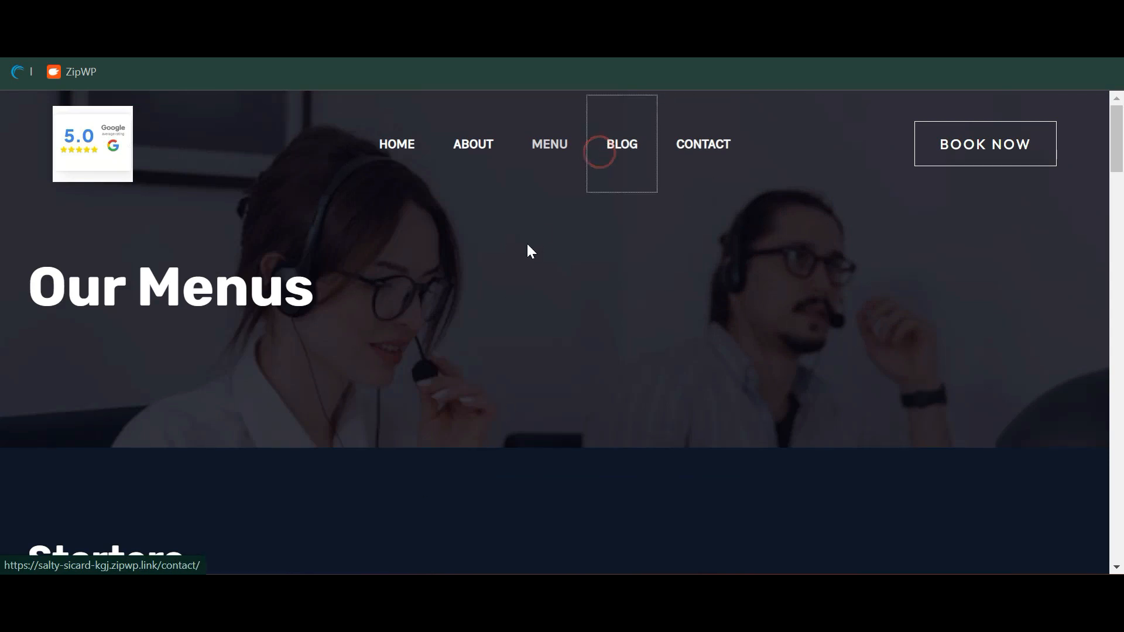
scroll(586, 326, "down", 5)
scroll(746, 323, "up", 5)
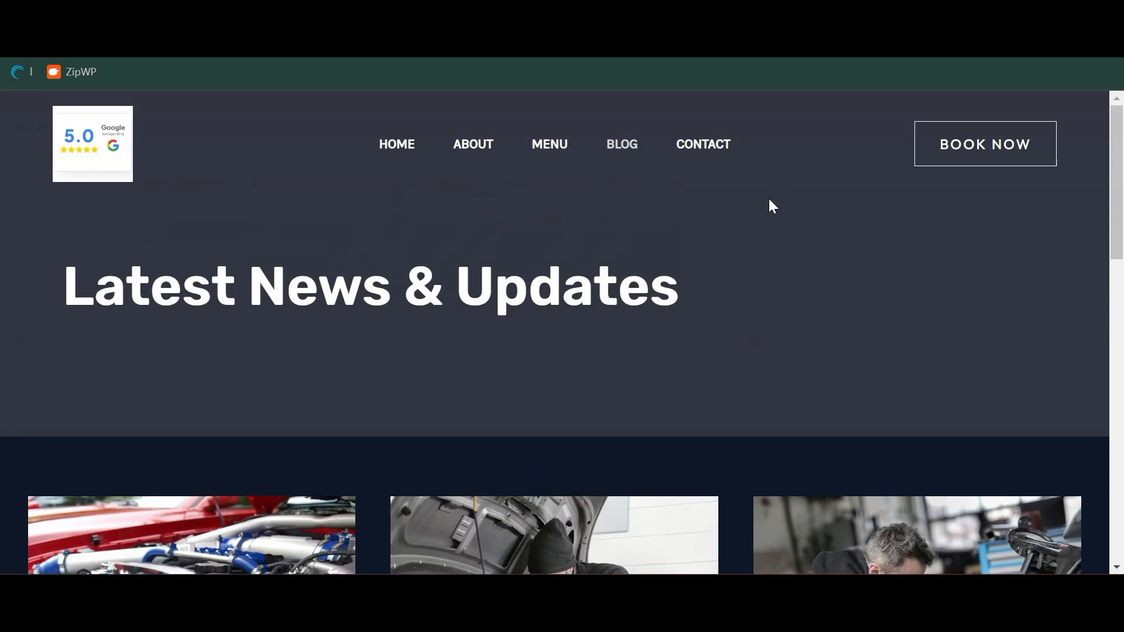
View the Contact page's 'Get in Touch' section with its Perth map and message form
left_click(720, 165)
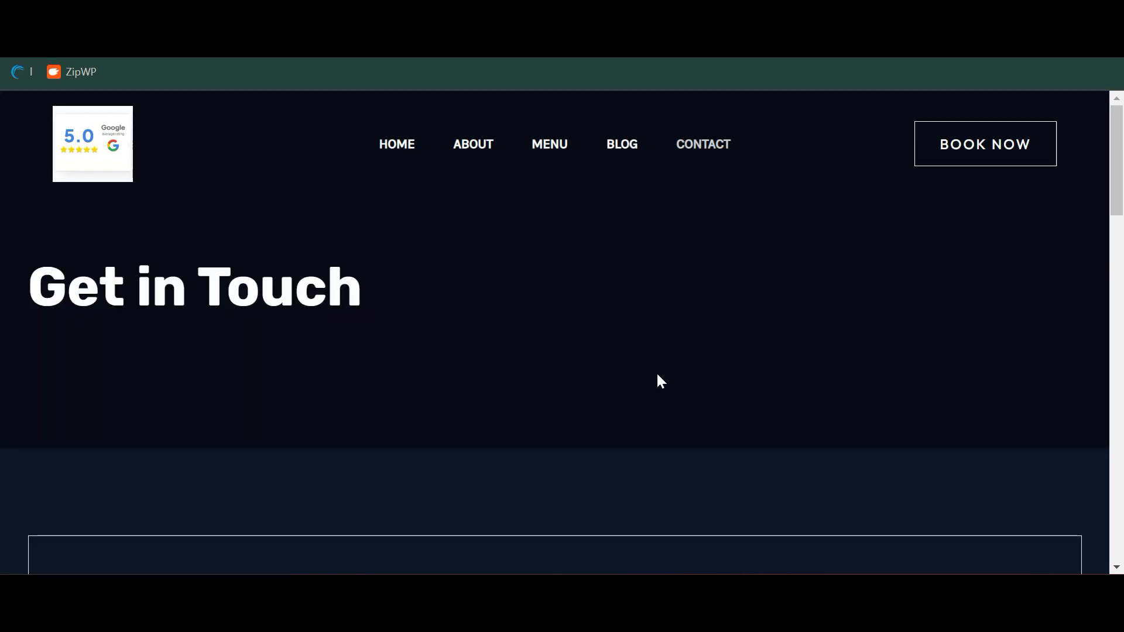
scroll(657, 375, "down", 5)
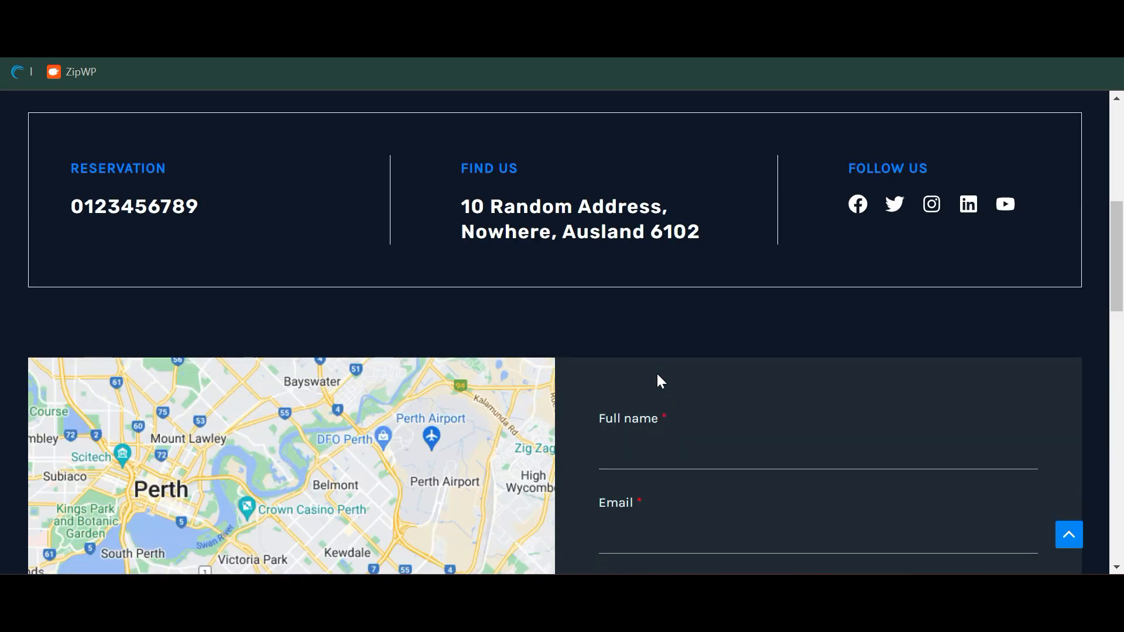
scroll(657, 381, "down", 4)
scroll(23, 295, "up", 4)
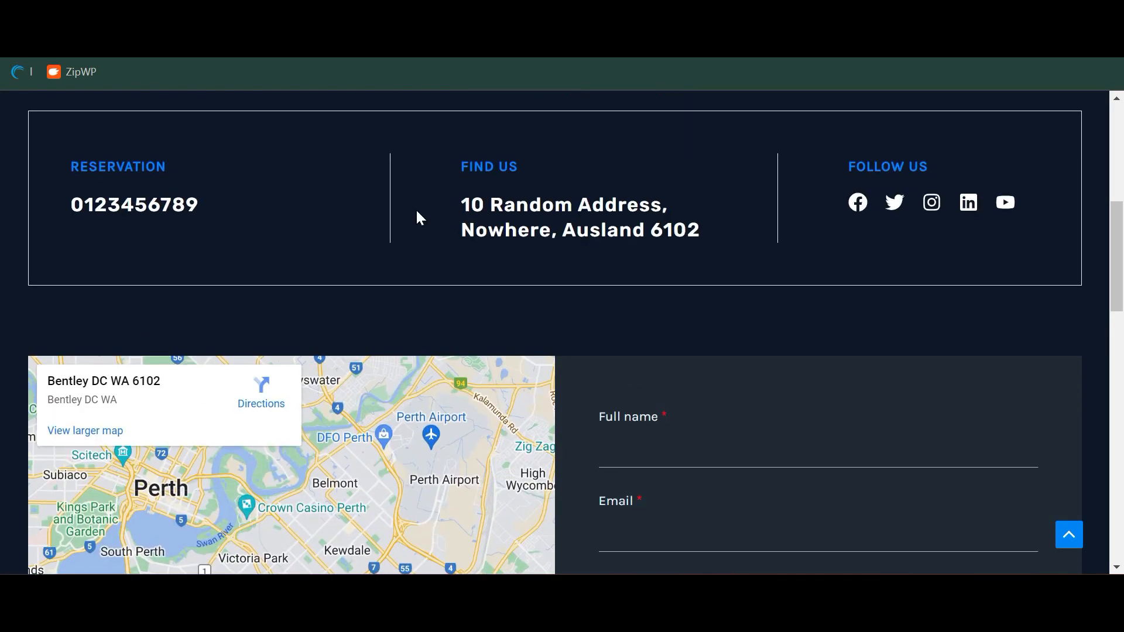
scroll(890, 185, "down", 5)
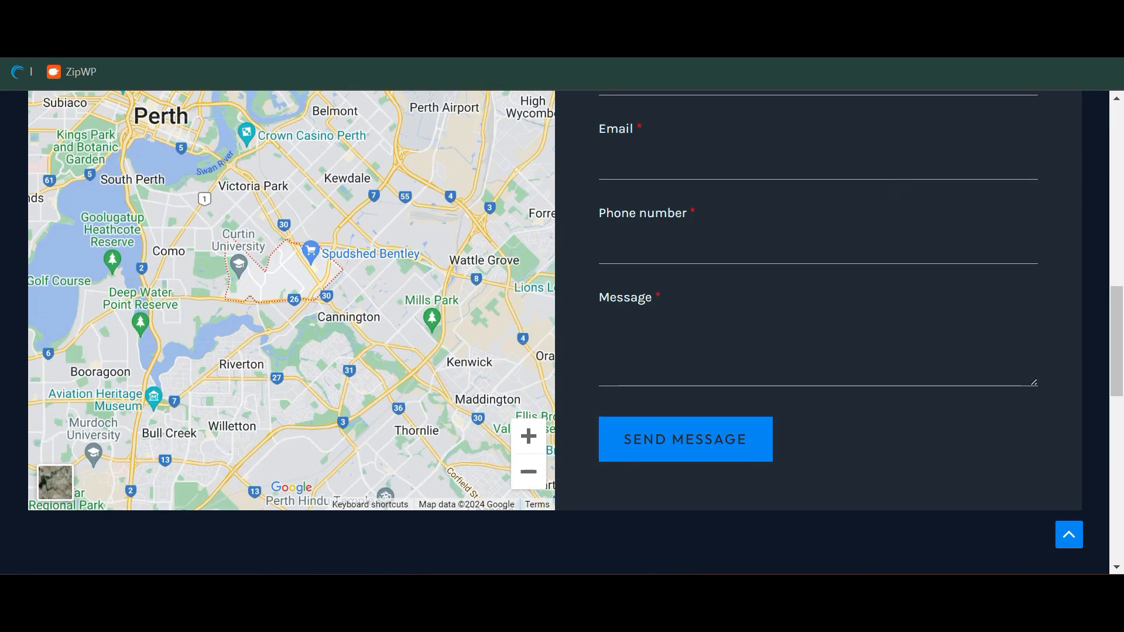
scroll(802, 389, "up", 10)
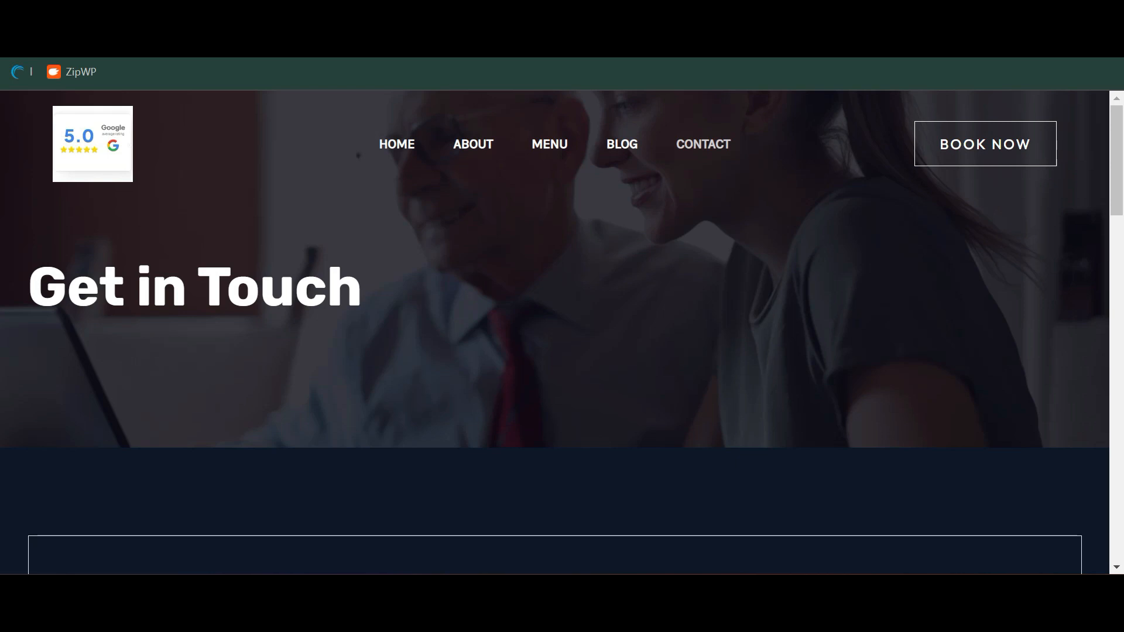
Change the site address to /wp-admin to reach the WordPress login
key("ctrl+l")
key("End")
key("BackSpace")
key("BackSpace")
key("BackSpace")
key("BackSpace")
key("BackSpace")
key("BackSpace")
key("BackSpace")
key("BackSpace")
type("wp-admin")
key("Return")
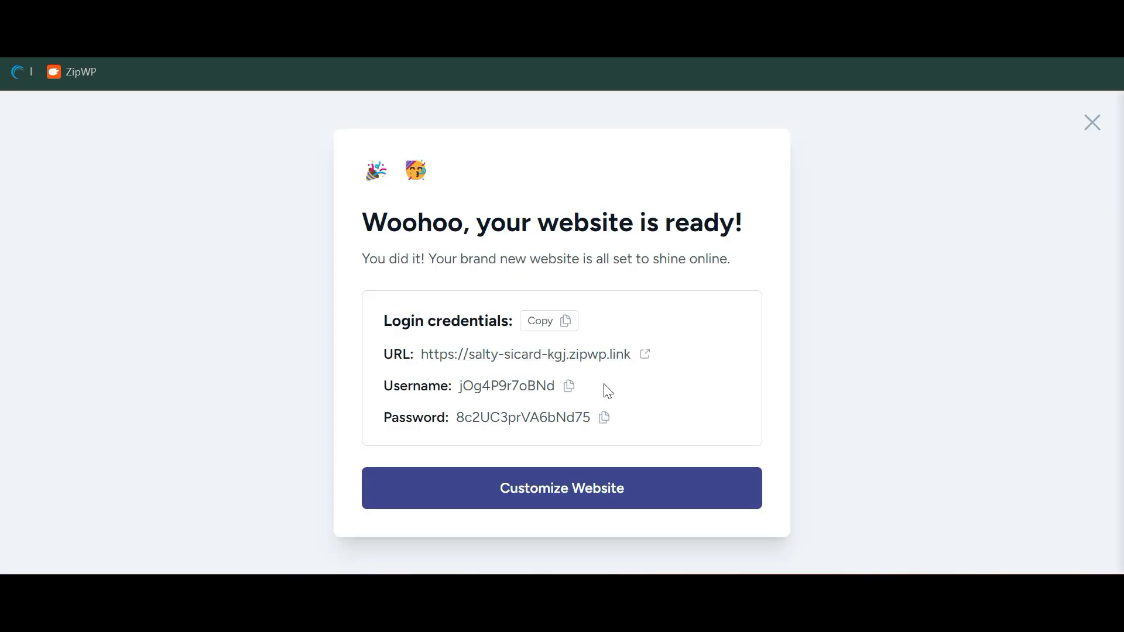
Log in with the username and password copied from ZipWP's credentials box
left_click(571, 387)
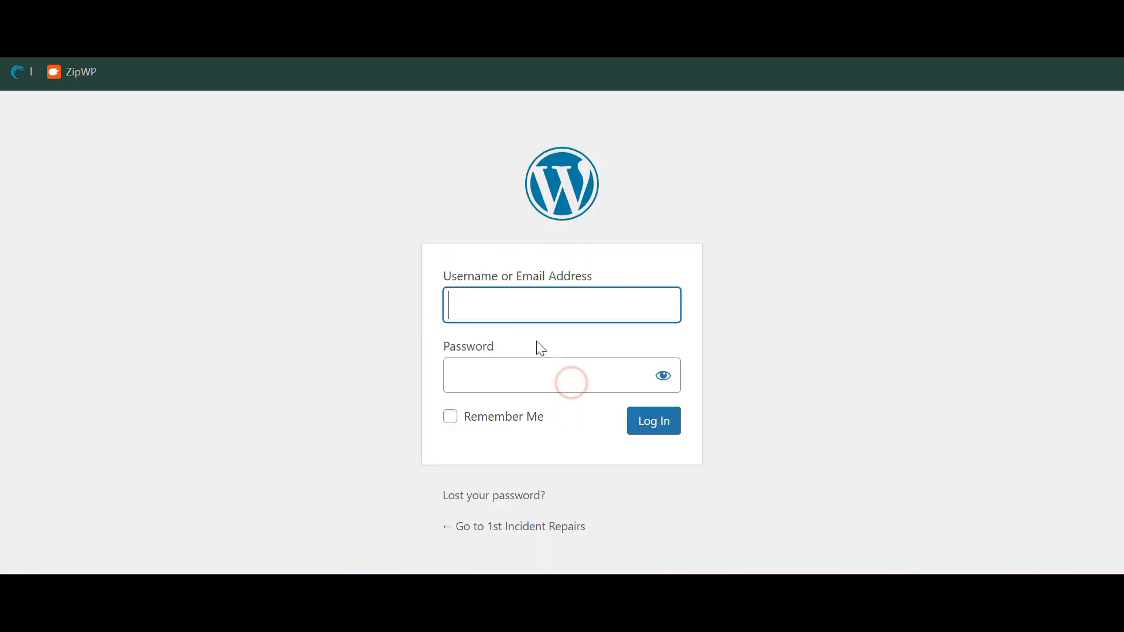
key("ctrl+v")
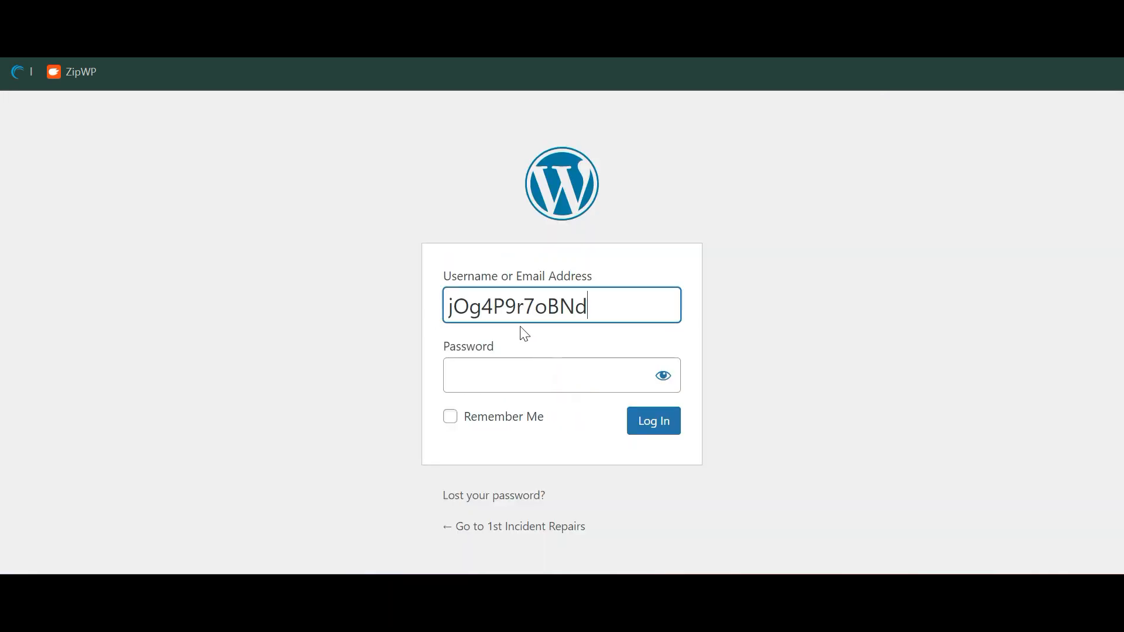
left_click(603, 418)
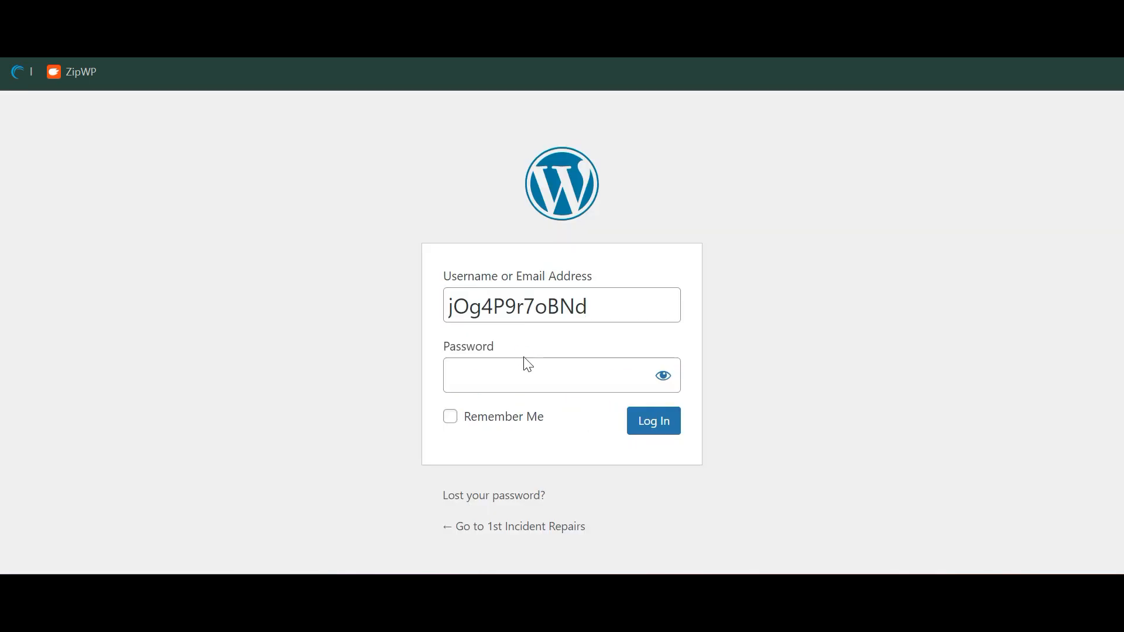
left_click(530, 371)
key("ctrl+v")
key("Return")
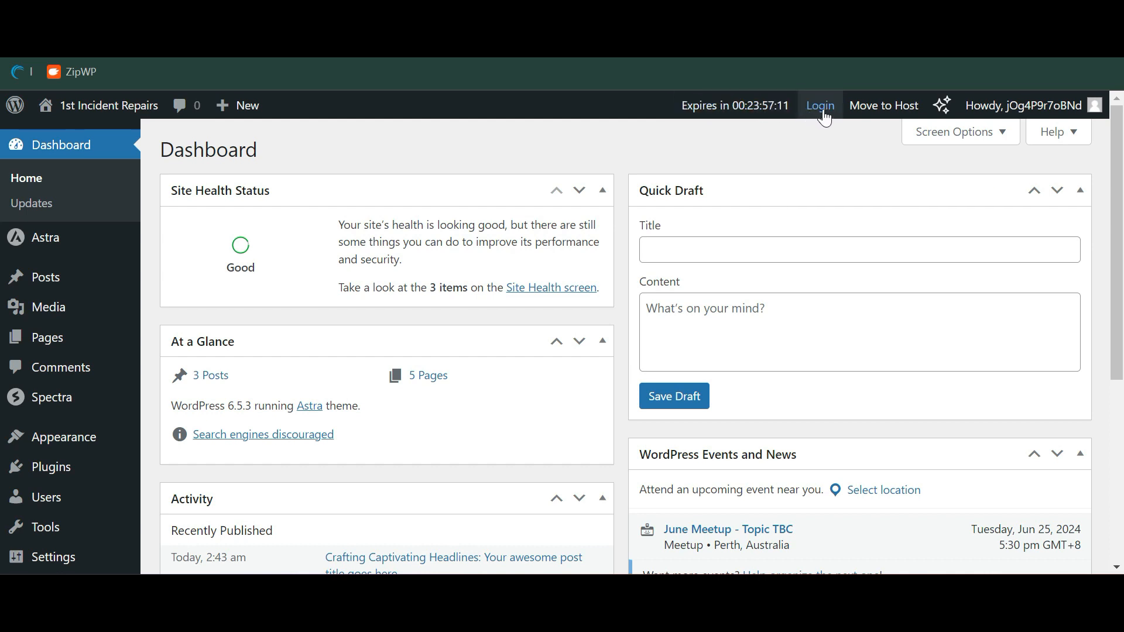
Read through the Move to Host migration instructions
left_click(862, 100)
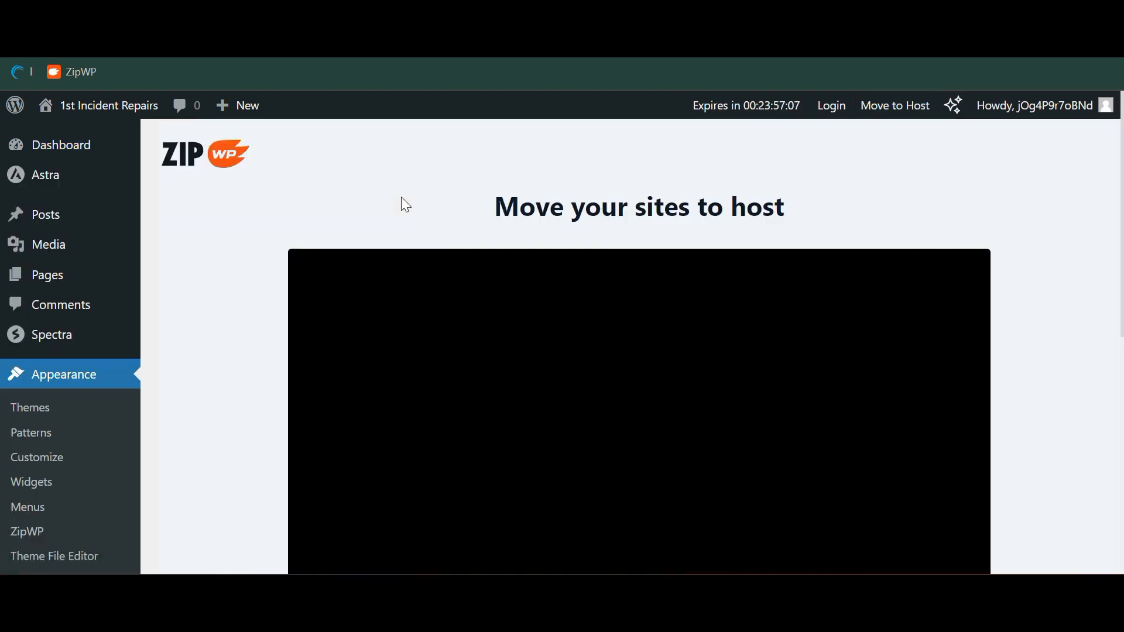
scroll(400, 195, "down", 3)
scroll(401, 199, "down", 5)
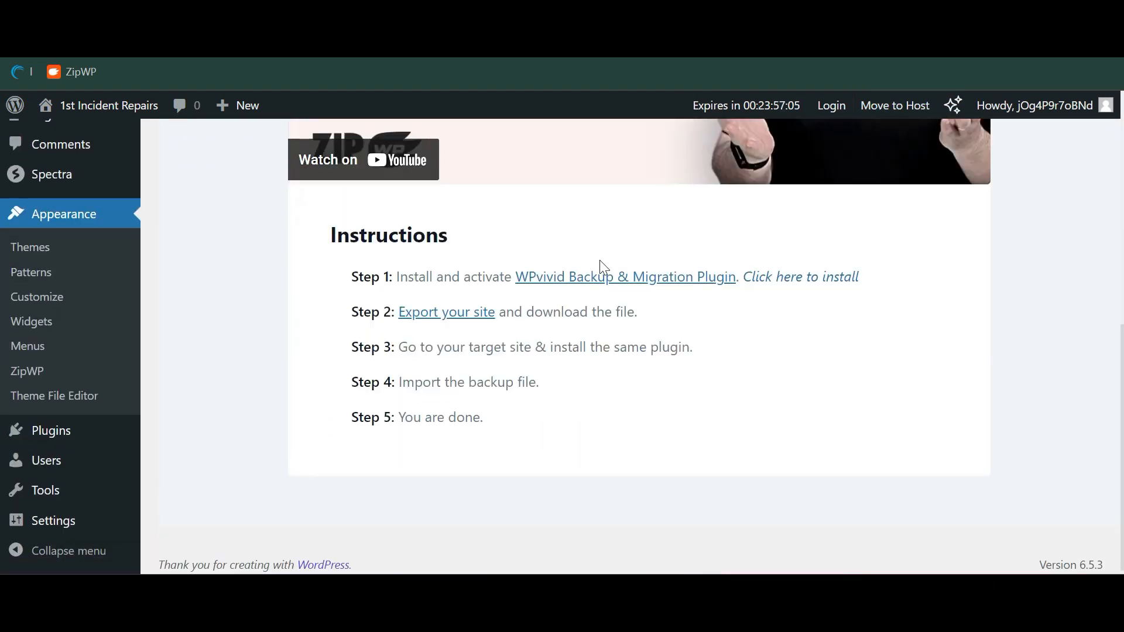
scroll(603, 266, "up", 10)
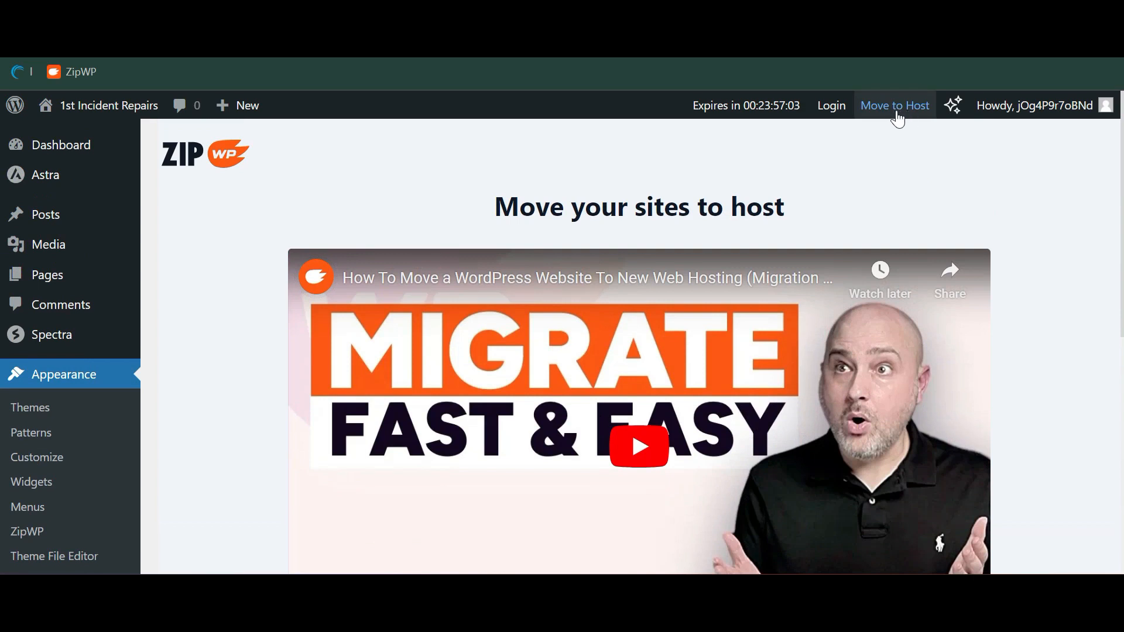
scroll(614, 373, "down", 4)
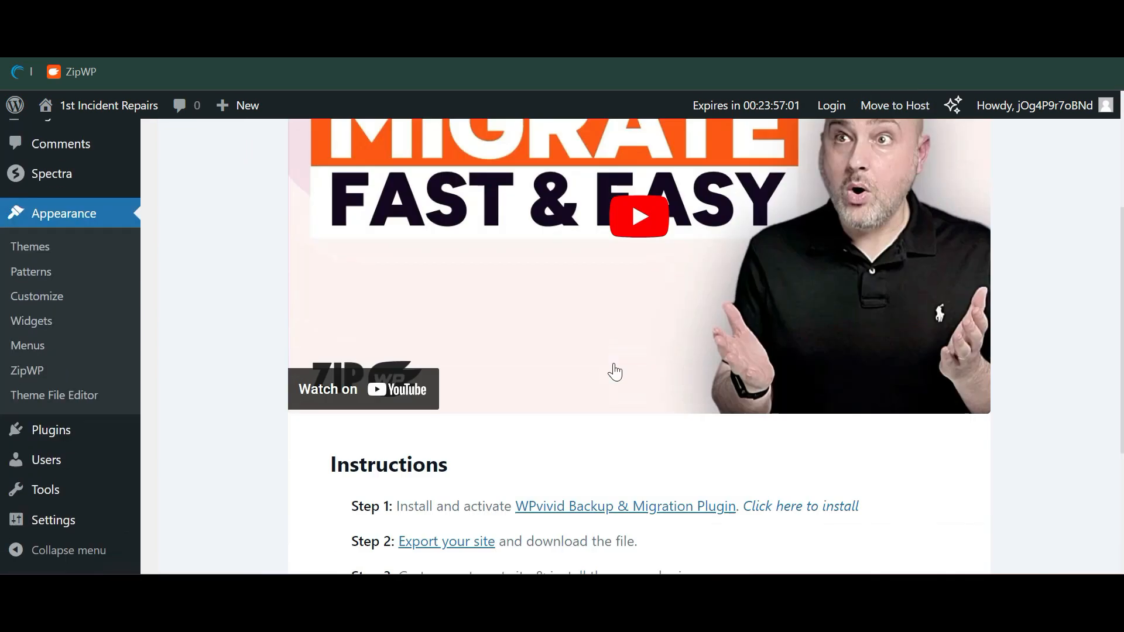
scroll(615, 372, "down", 3)
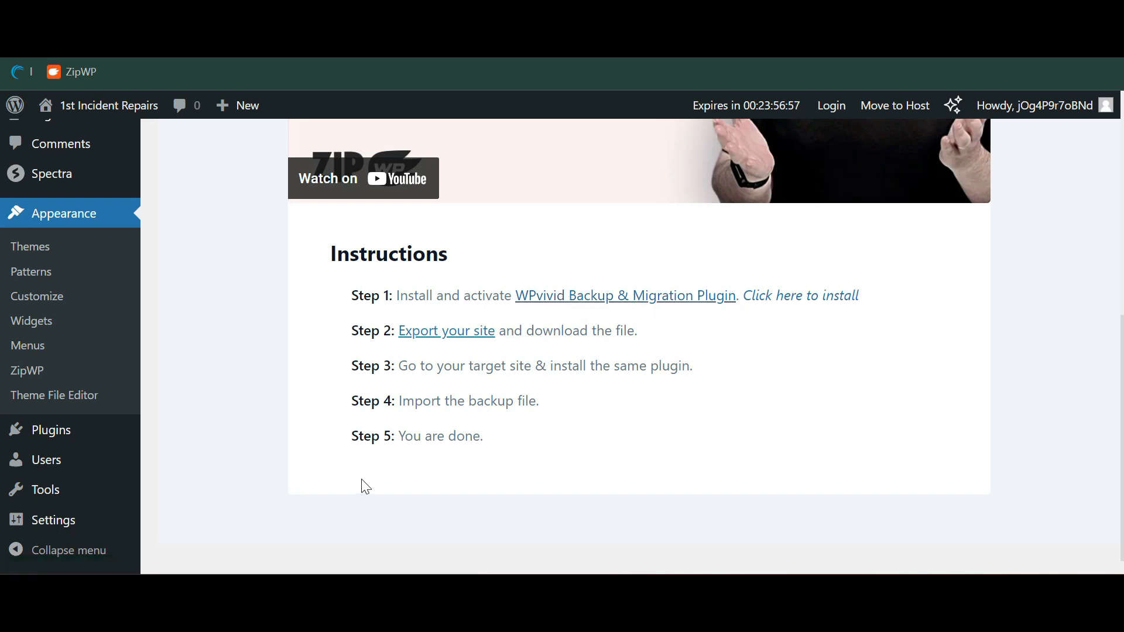
scroll(23, 433, "up", 6)
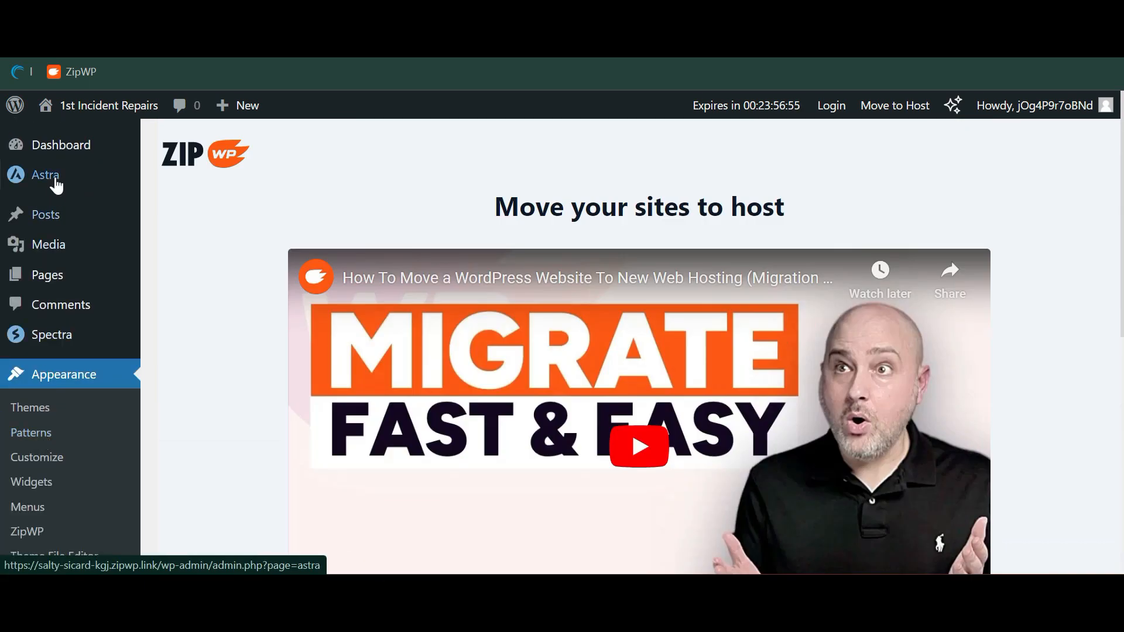
Open the Pages list showing About, Blog, Contact, Home and Menu
left_click(67, 296)
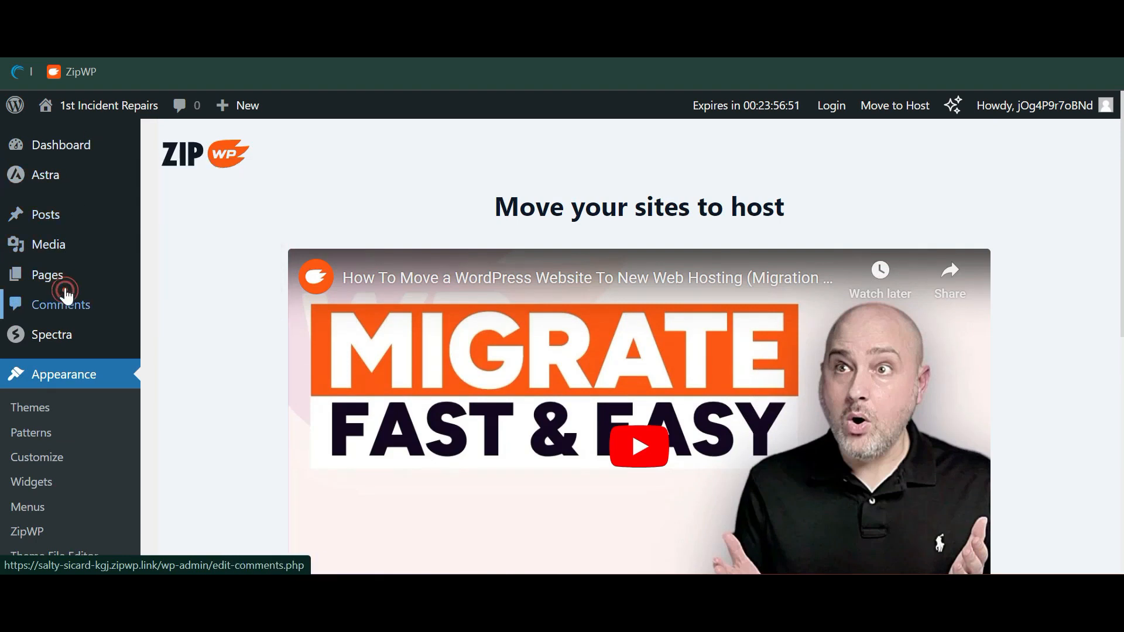
left_click(66, 293)
scroll(251, 251, "down", 2)
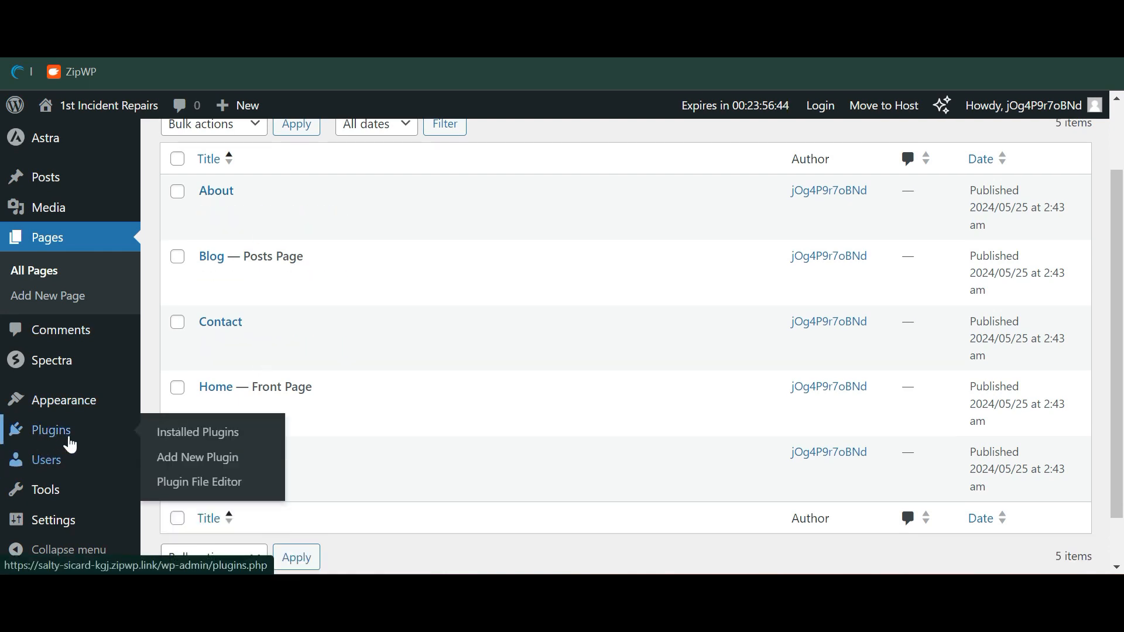
Review Installed Plugins, then view Themes with Astra active beside Twenty Twenty-Four
left_click(69, 436)
scroll(232, 402, "down", 1)
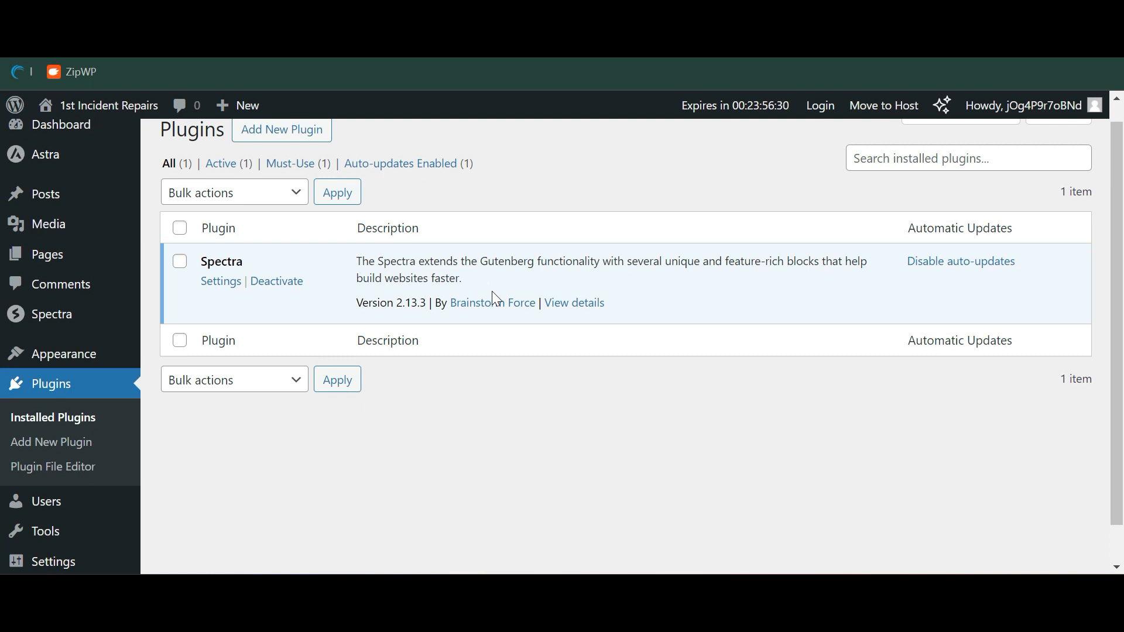
left_click(115, 364)
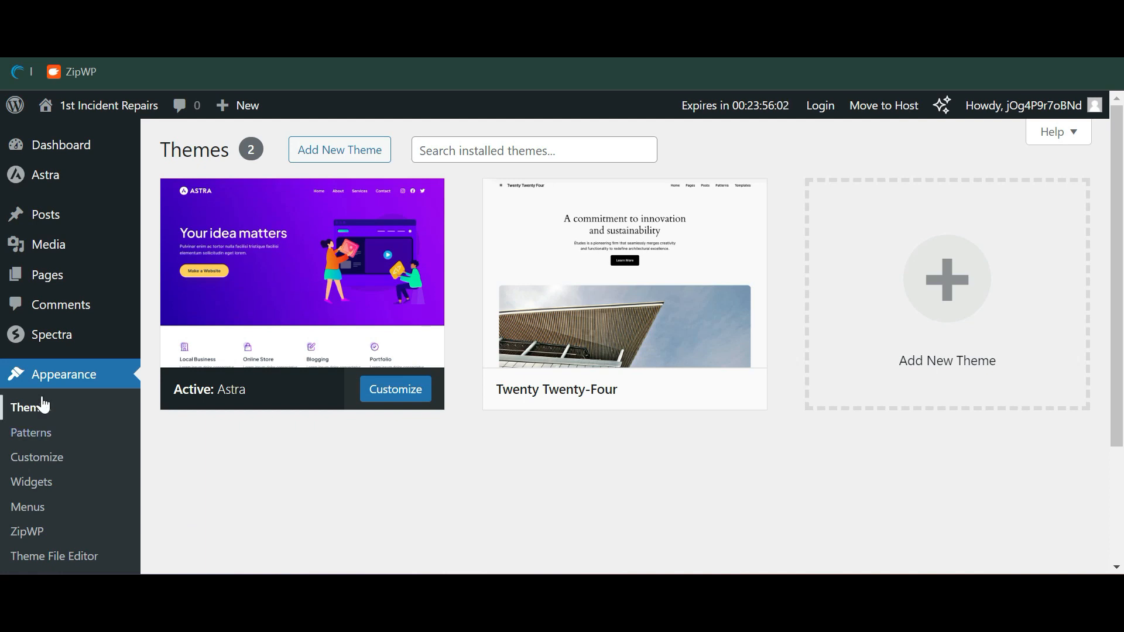
scroll(41, 402, "down", 3)
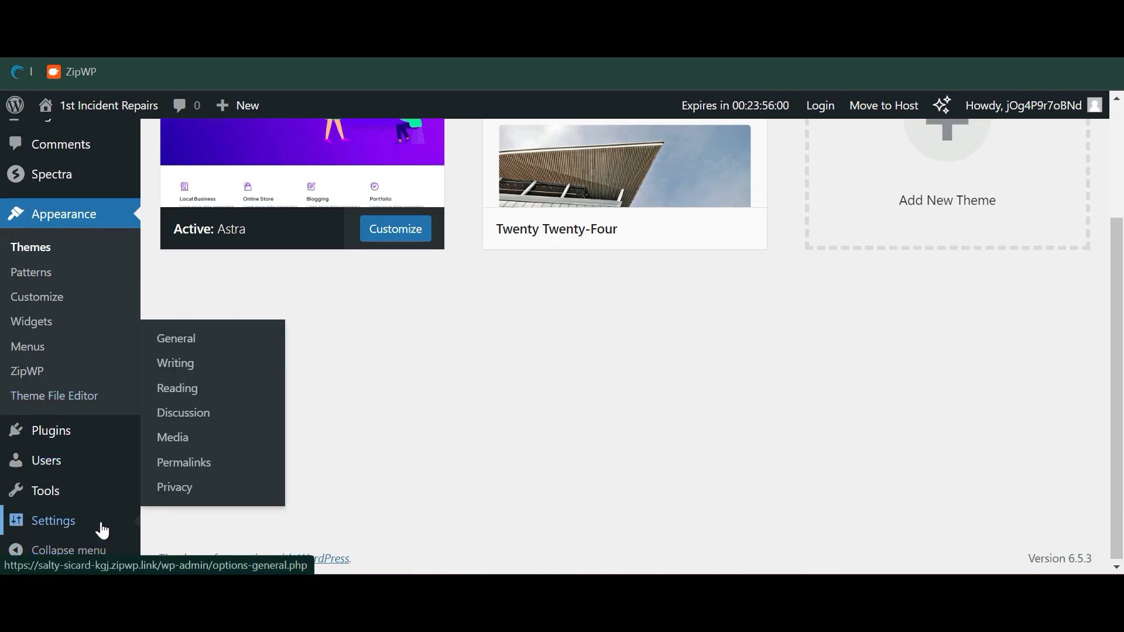
scroll(413, 321, "up", 3)
mouse_move(413, 322)
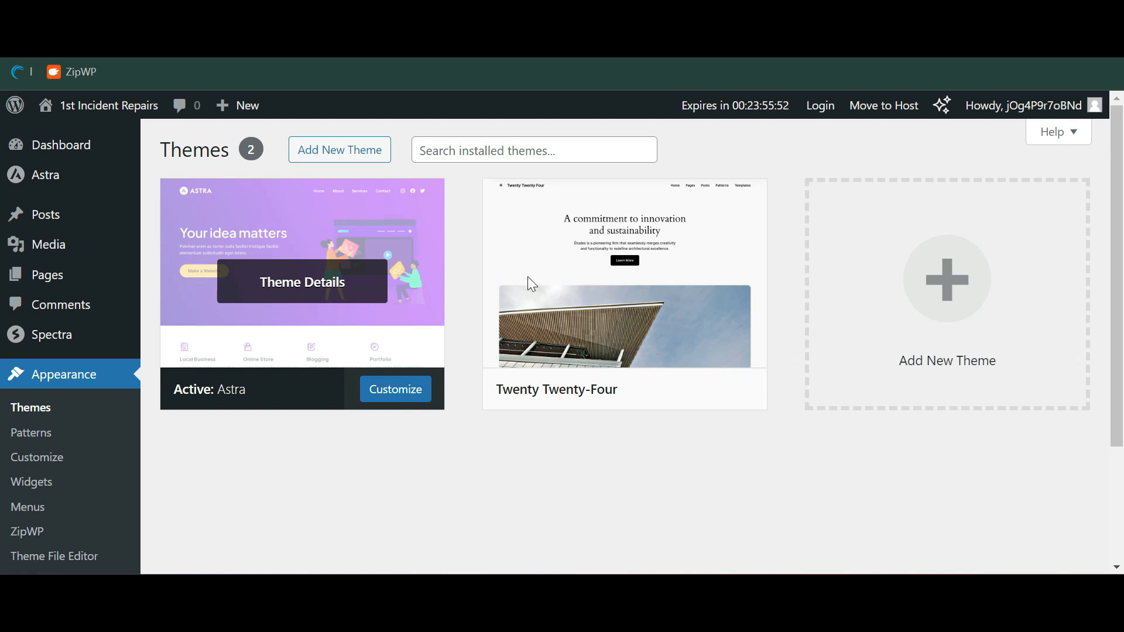
Reopen and scroll through the Move to Host migration instructions
left_click(887, 114)
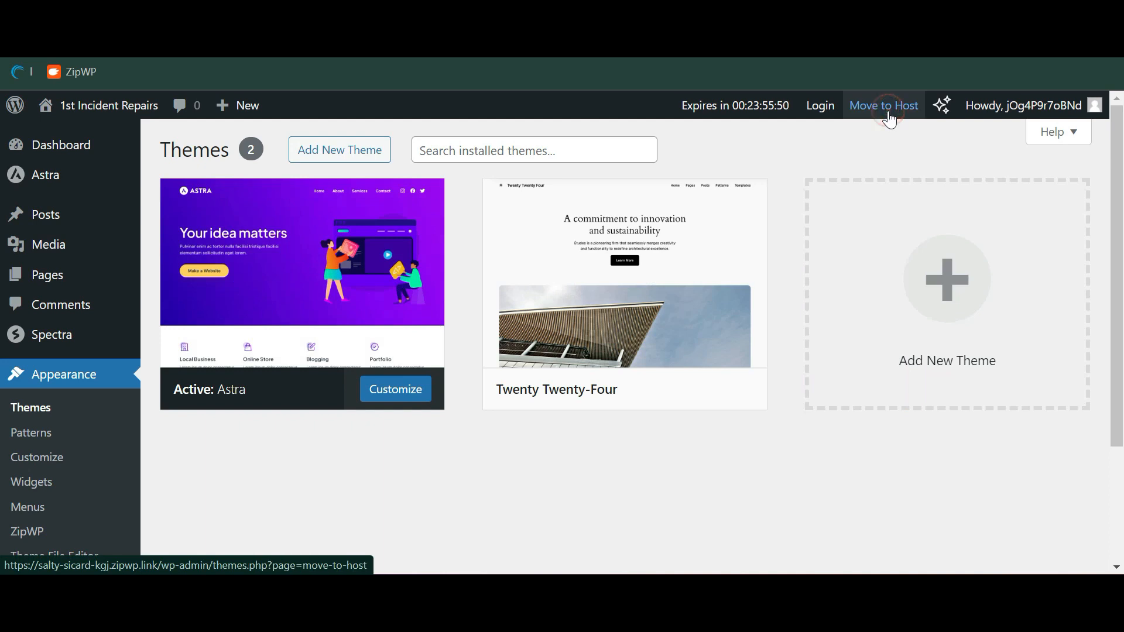
scroll(567, 321, "down", 3)
scroll(572, 322, "down", 4)
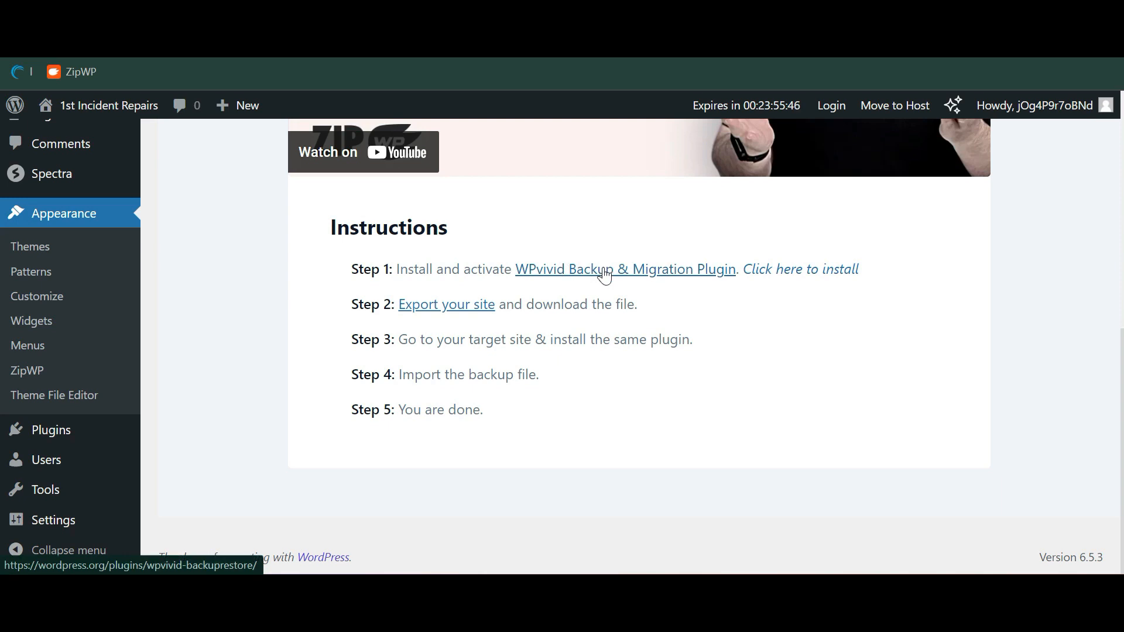
Install the WPvivid Backup & Migration plugin and open its Backup & Restore page
left_click(818, 271)
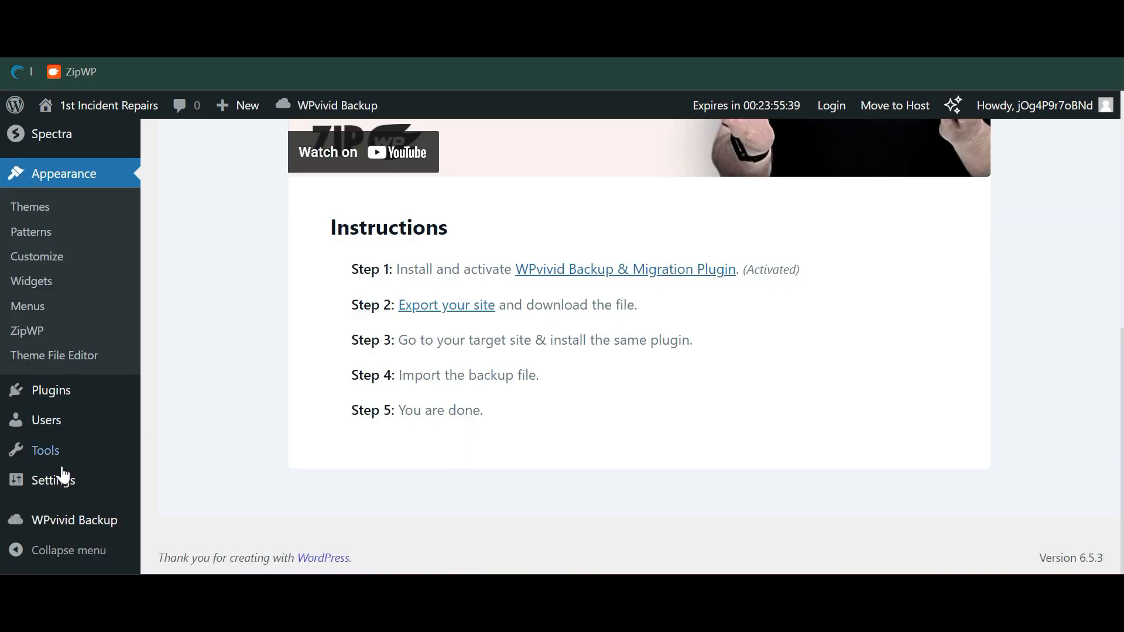
mouse_move(75, 523)
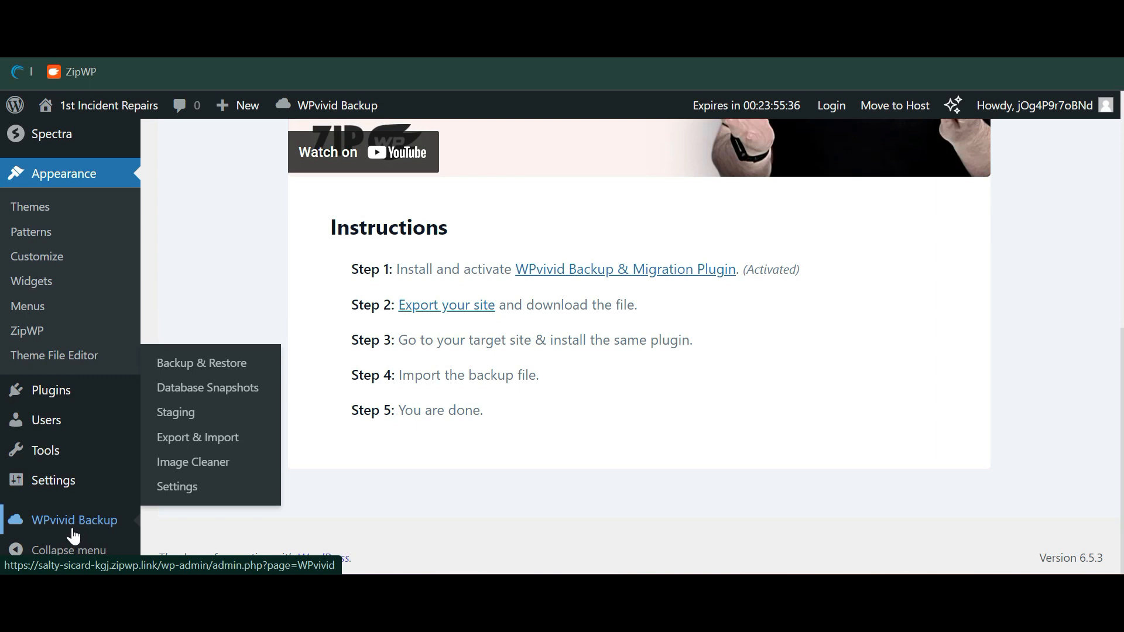
left_click(73, 530)
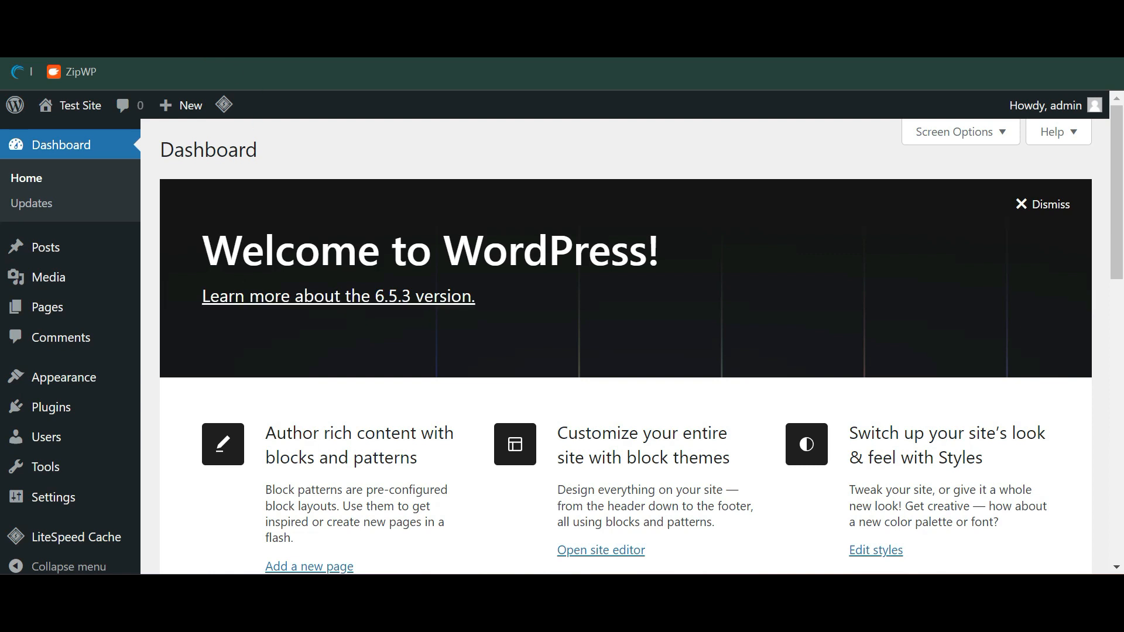
Preview Test Site's homepage, then return to its dashboard and go to Add New Plugin
left_click(73, 106)
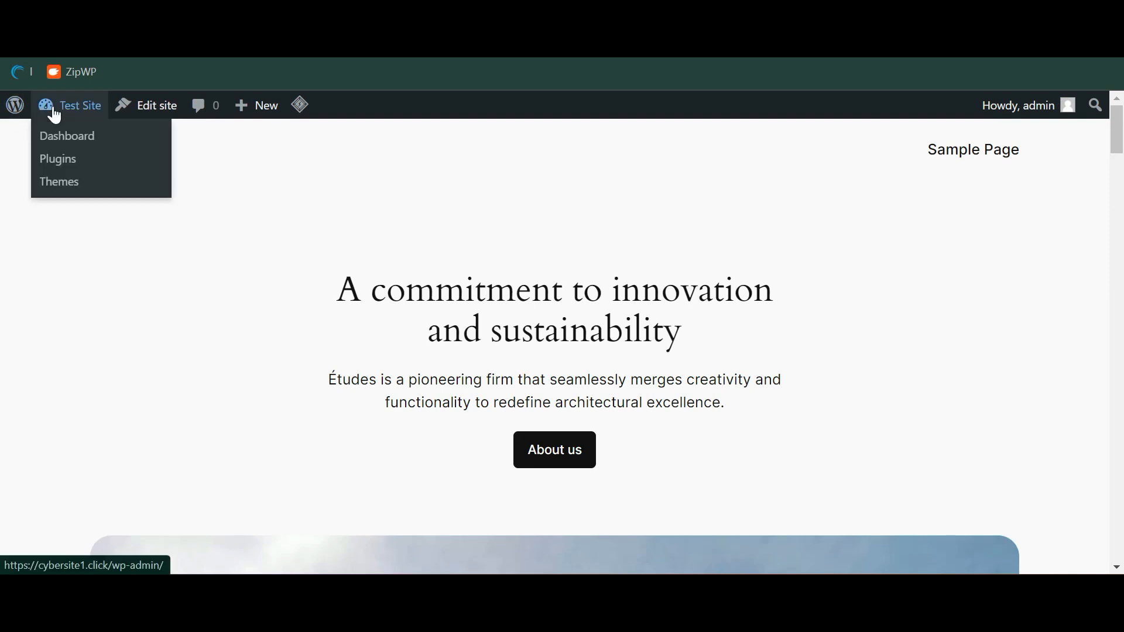
left_click(56, 106)
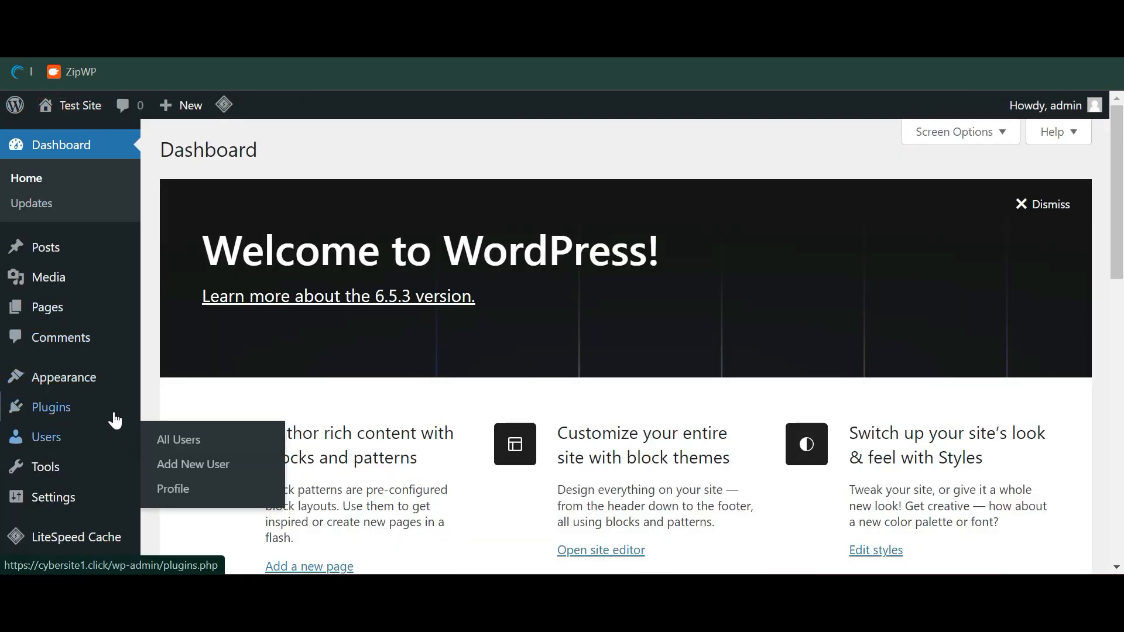
mouse_move(111, 410)
left_click(173, 439)
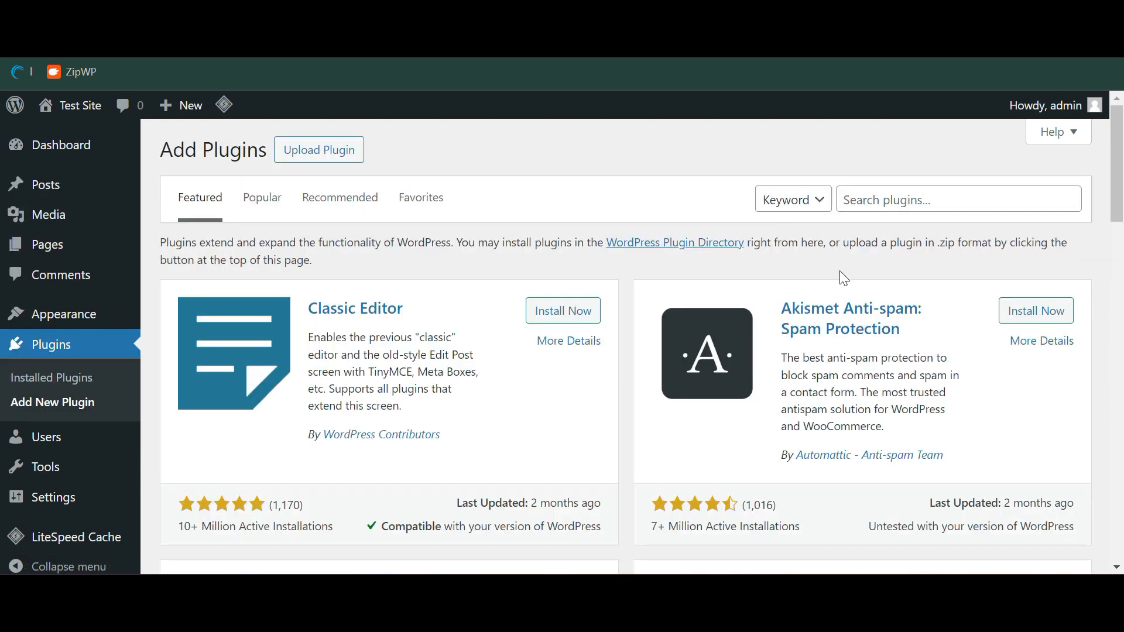
Search 'wpvivi', install and activate the WPvivid plugin, then refresh its backup page
left_click(902, 200)
type("wpvivid")
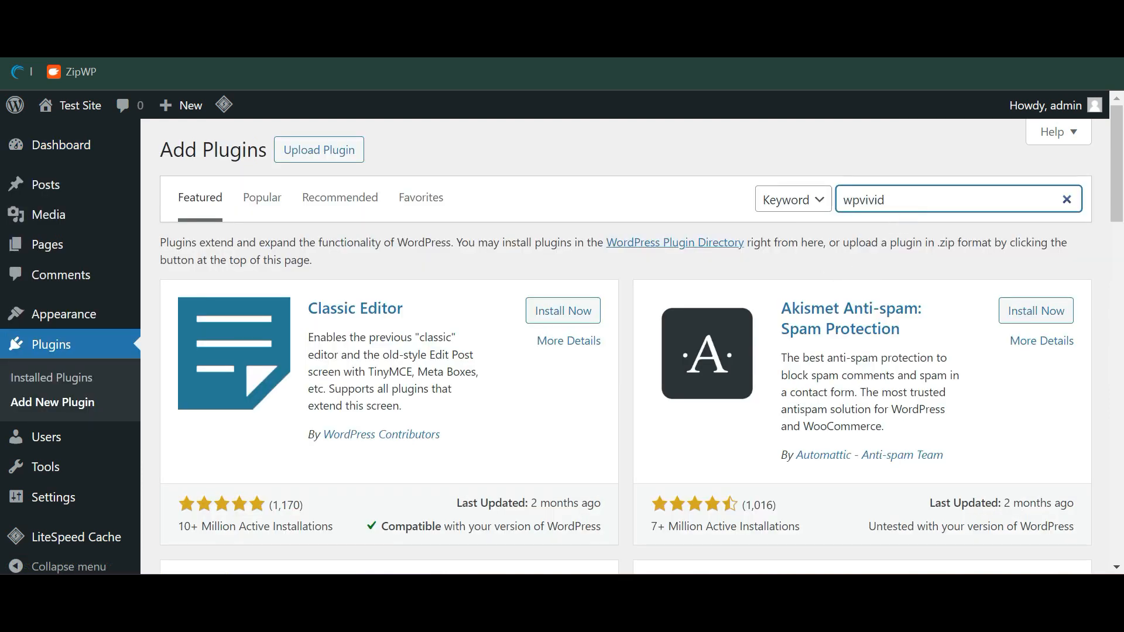
left_click(559, 295)
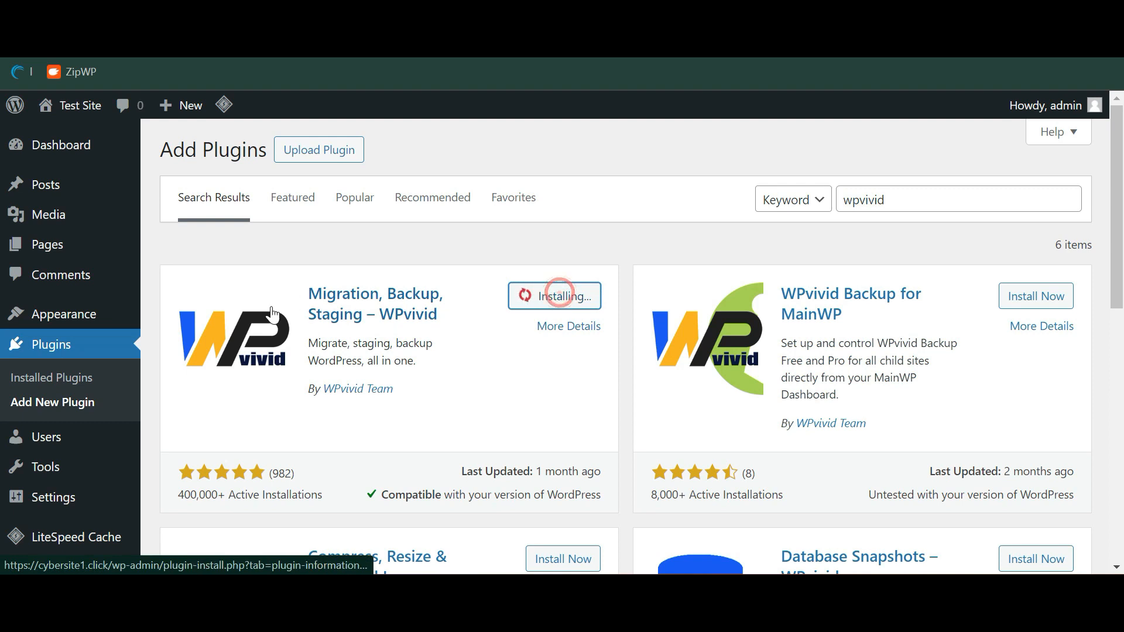
left_click(571, 296)
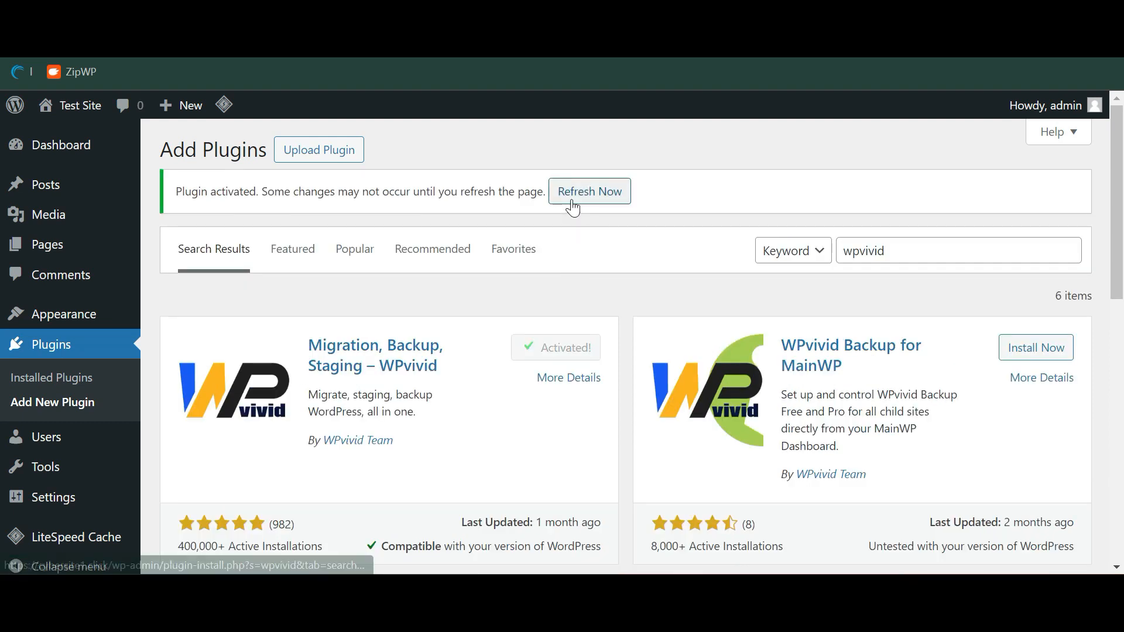
left_click(573, 198)
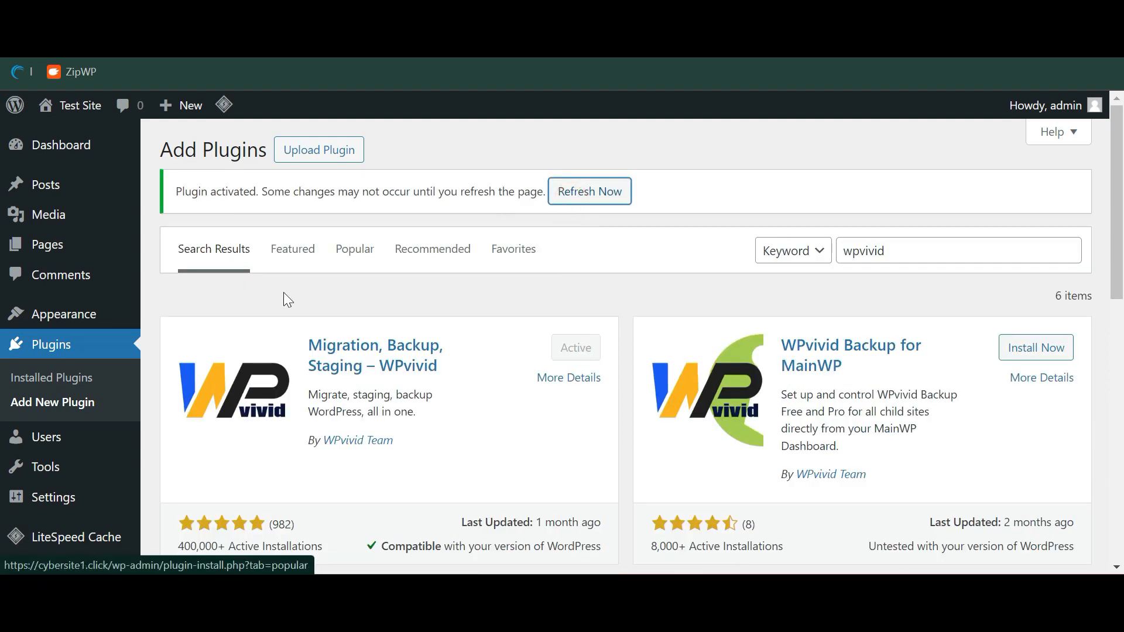
scroll(429, 268, "down", 1)
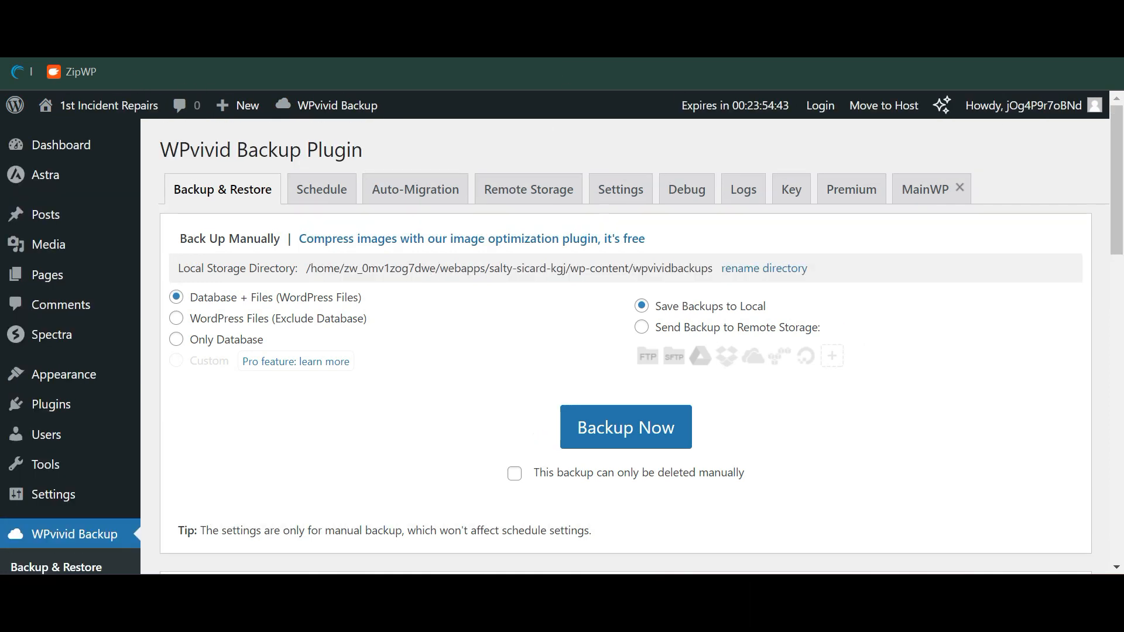
Run a full database-and-files manual backup with WPvivid's Backup Now
scroll(480, 394, "down", 3)
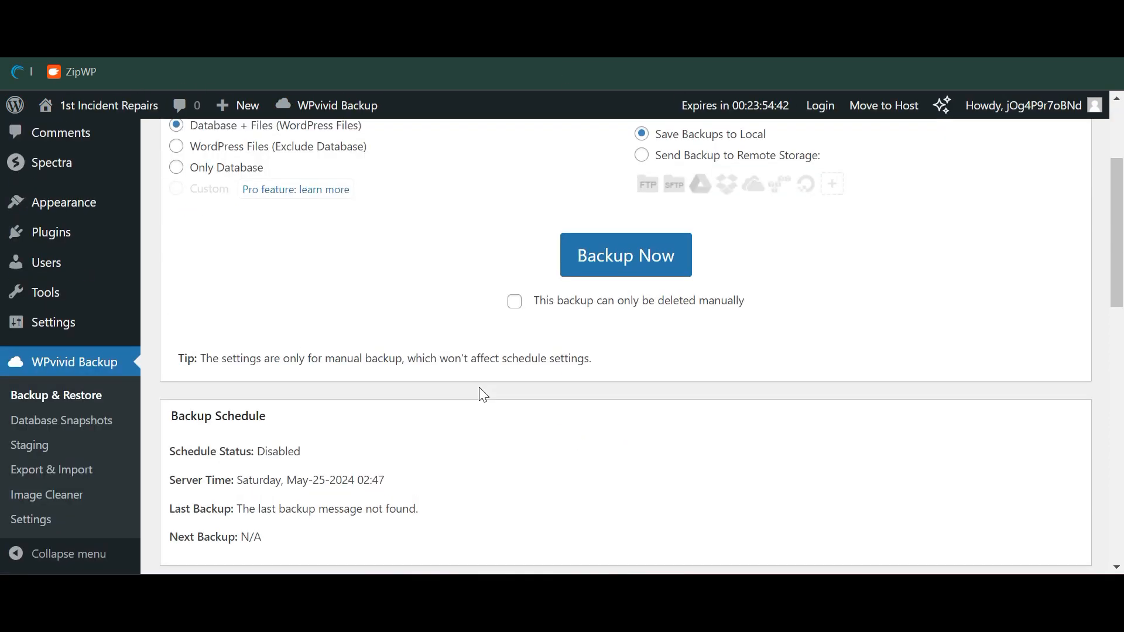
scroll(480, 394, "up", 3)
scroll(604, 421, "down", 5)
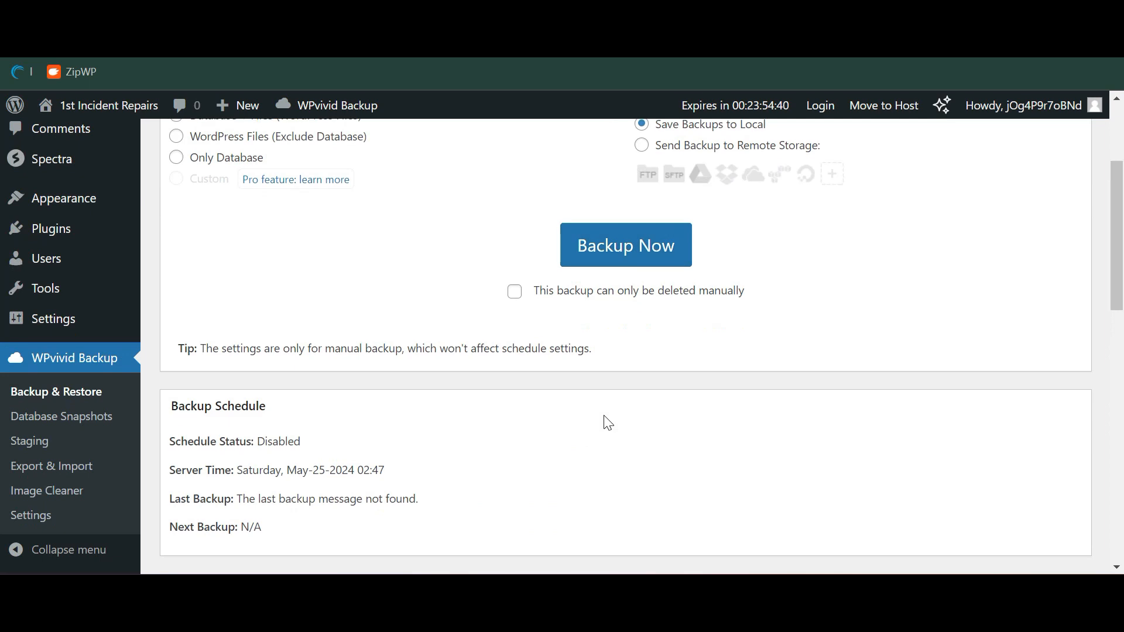
scroll(608, 423, "down", 3)
scroll(603, 416, "up", 8)
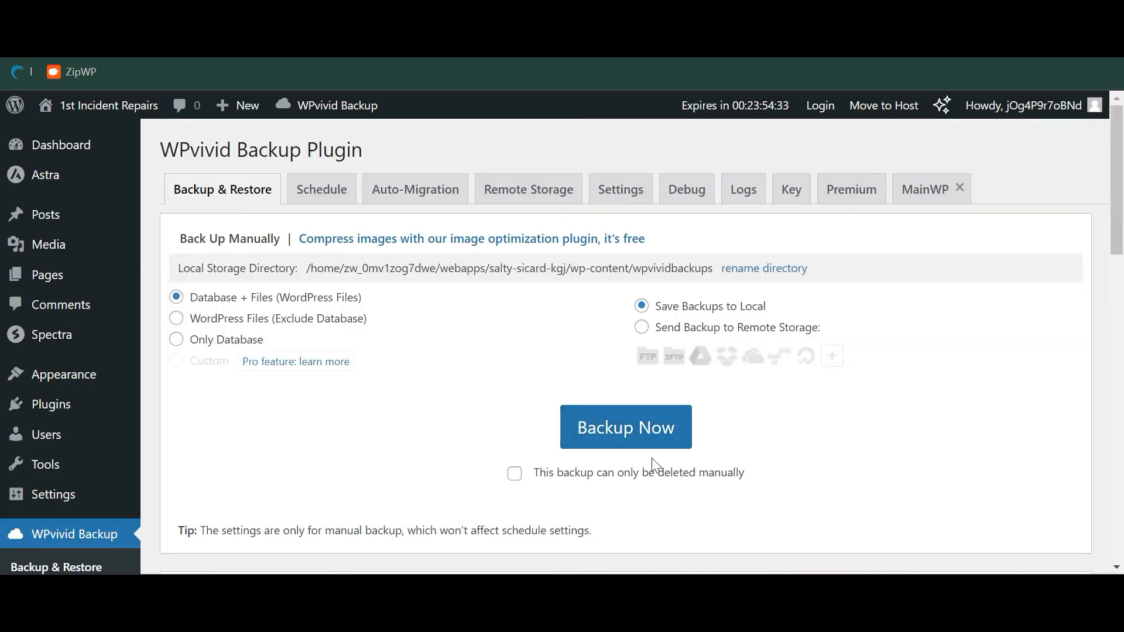
left_click(642, 434)
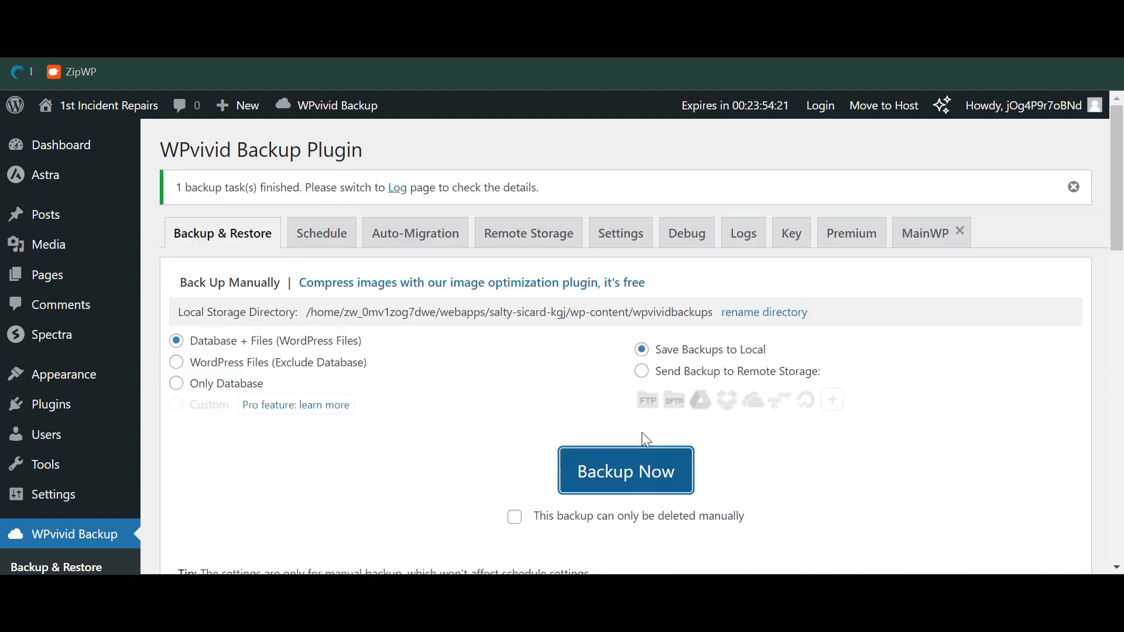
Download the 33.66 MB 02:48 backup zip and confirm it finished downloading
scroll(644, 438, "down", 10)
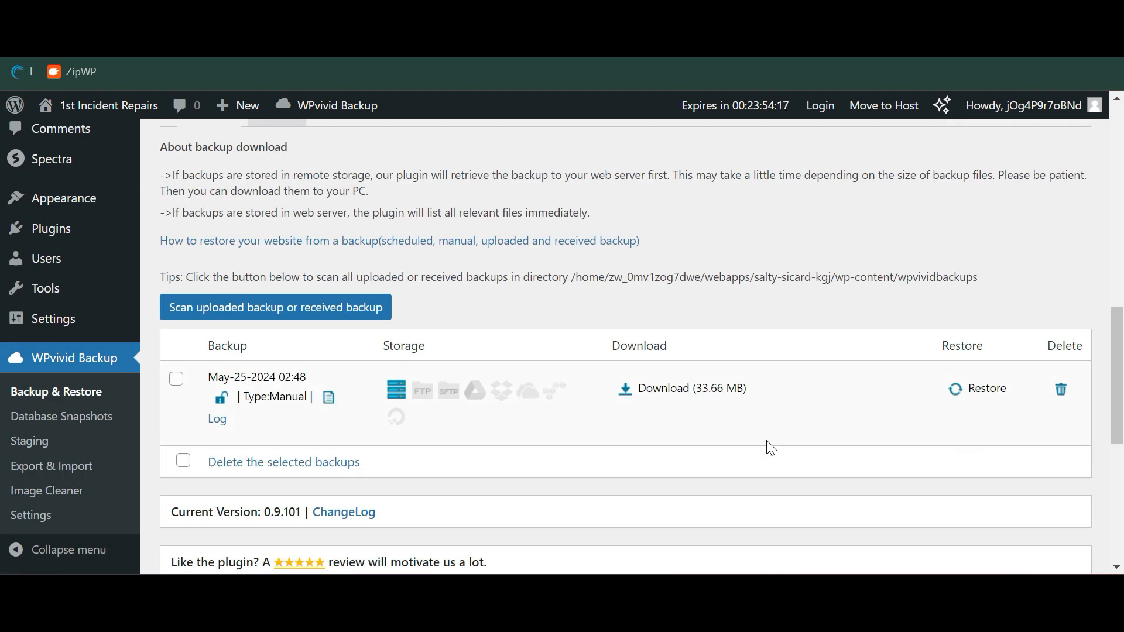
left_click(729, 389)
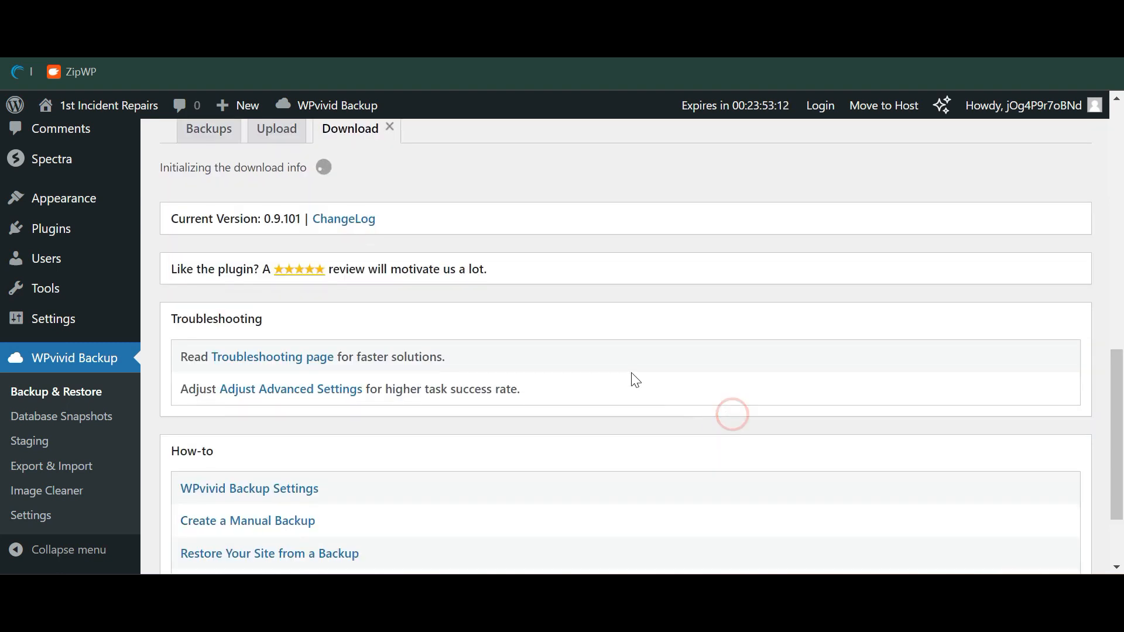
left_click(320, 231)
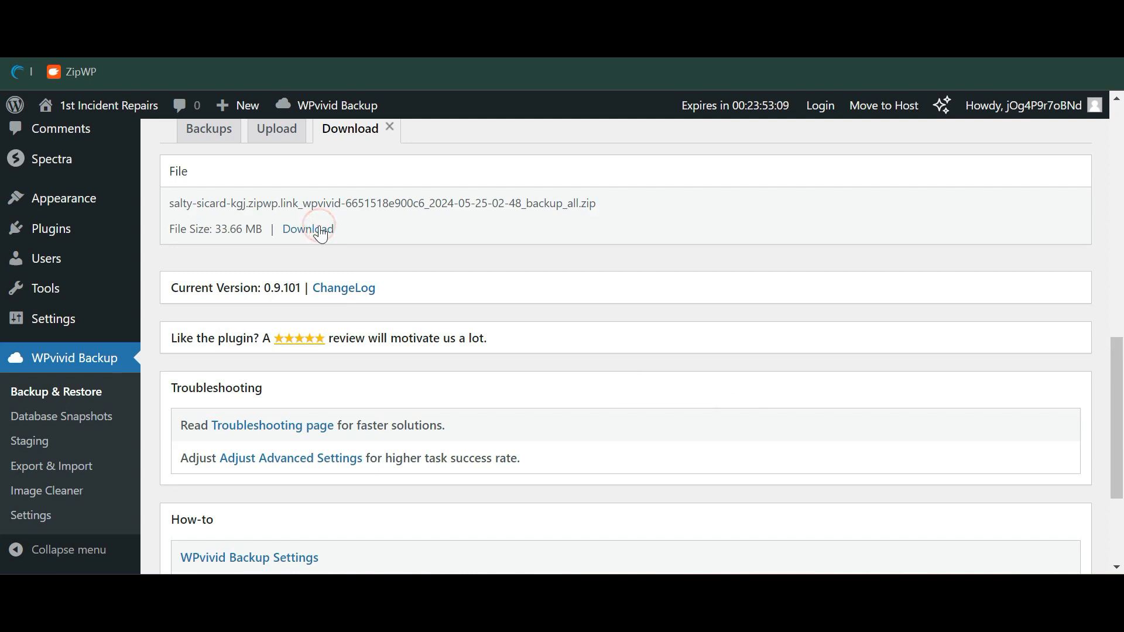
left_click(1050, 53)
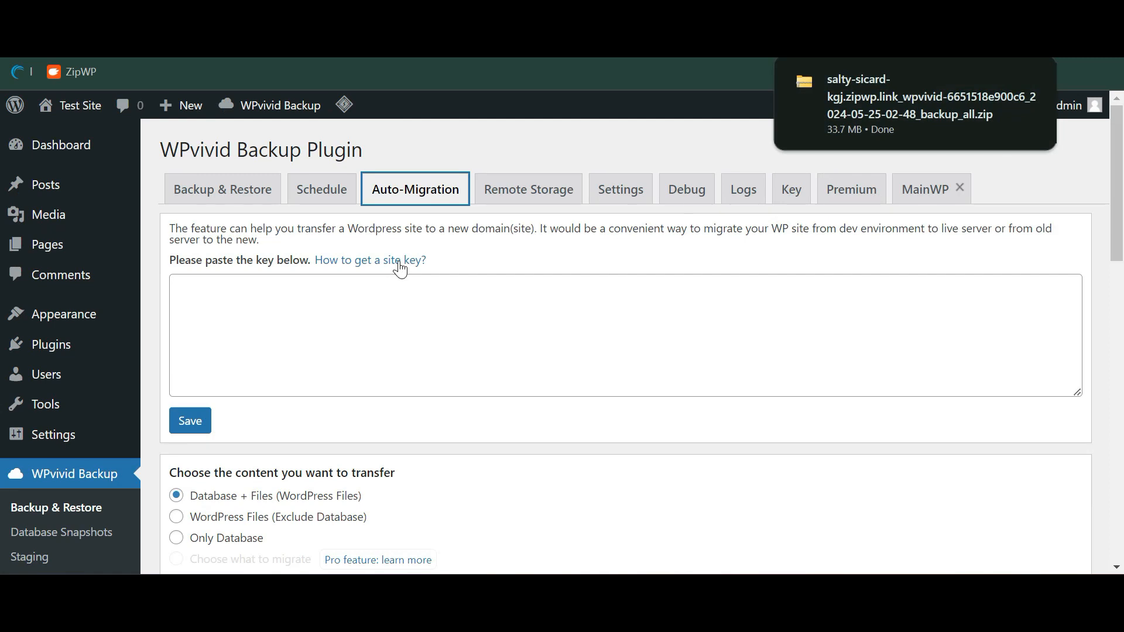
Upload the downloaded backup zip to Test Site through WPvivid's Upload tab
left_click(244, 190)
scroll(279, 233, "down", 1)
scroll(276, 227, "down", 10)
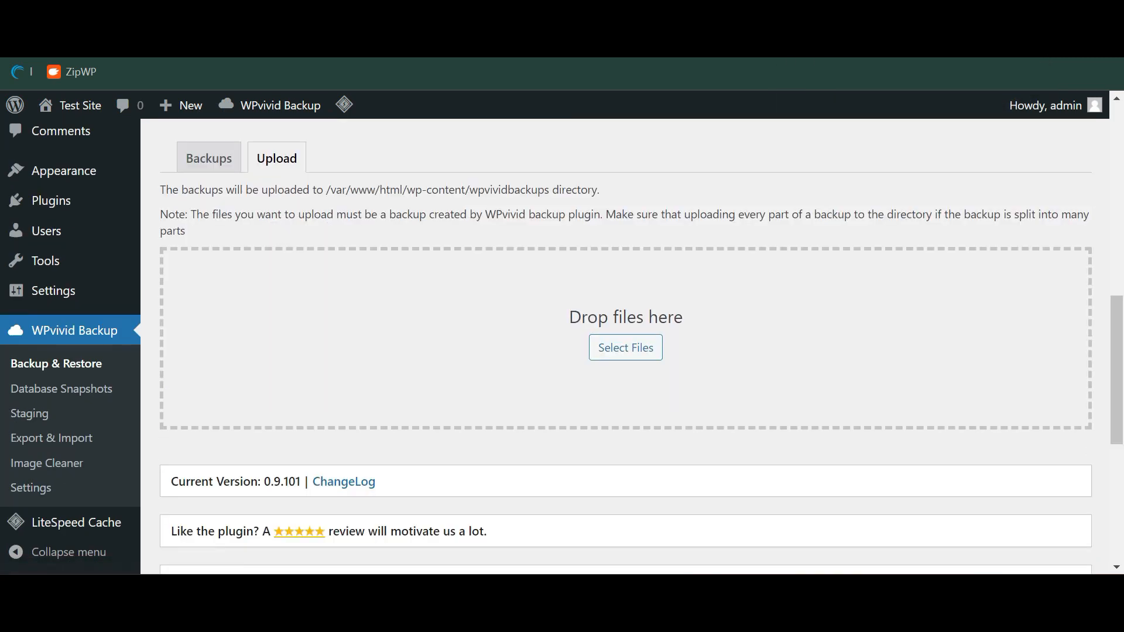
left_click(270, 165)
scroll(468, 293, "down", 10)
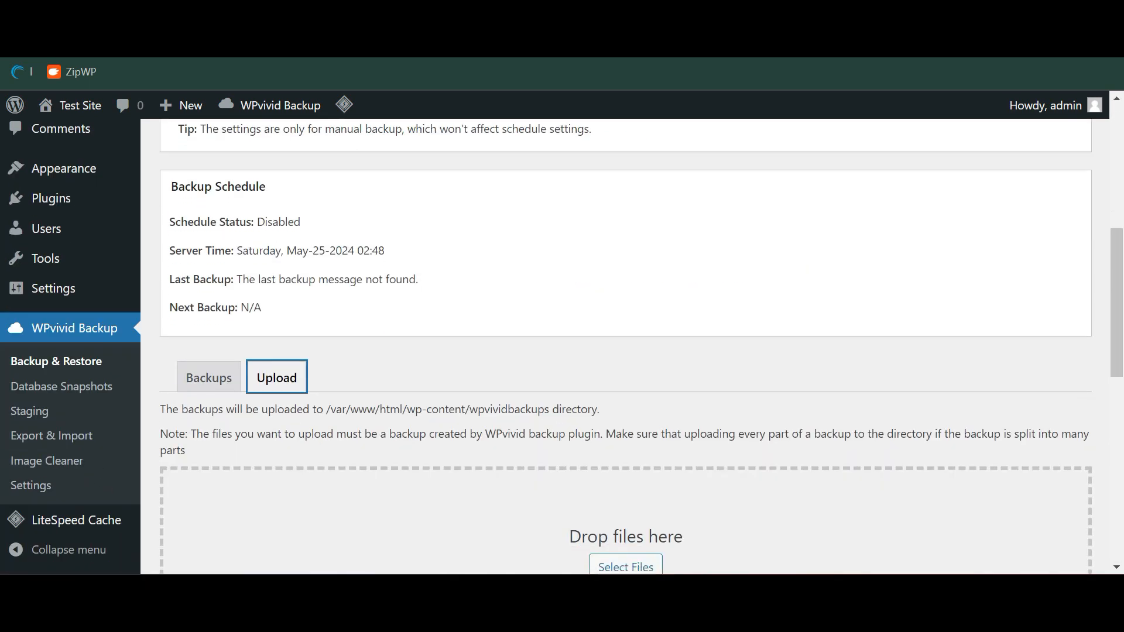
left_click(641, 404)
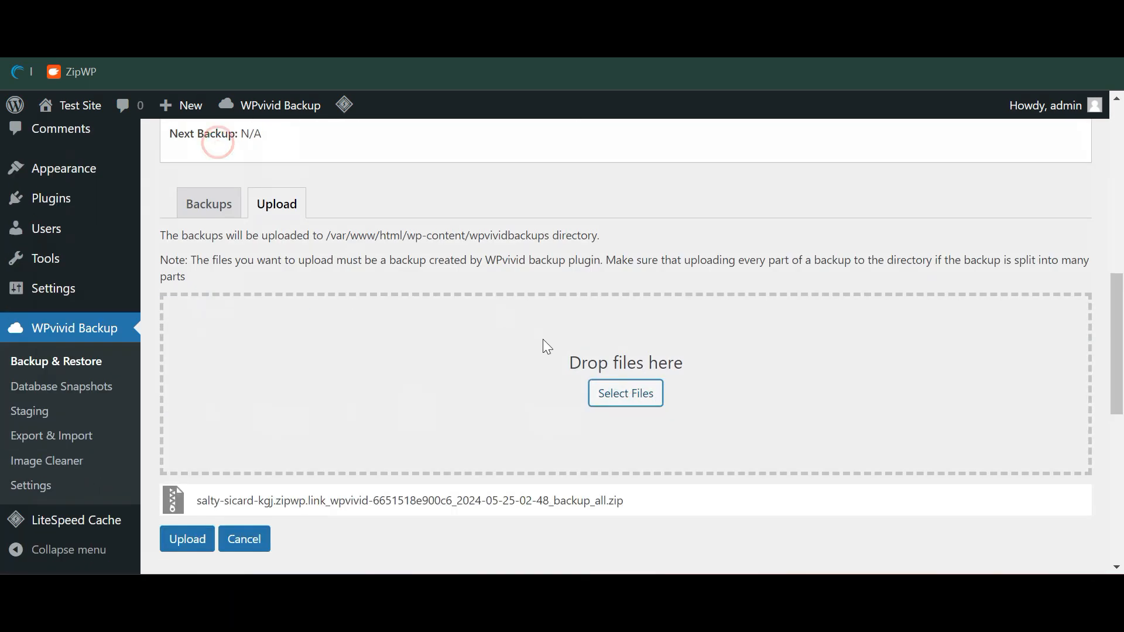
scroll(406, 480, "down", 2)
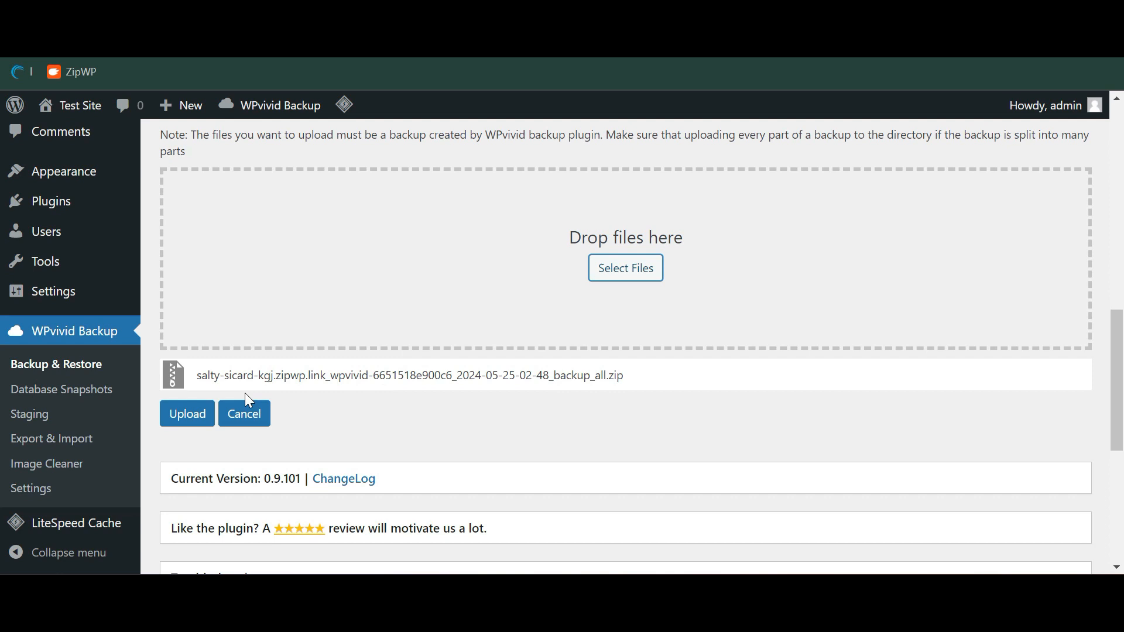
left_click(206, 414)
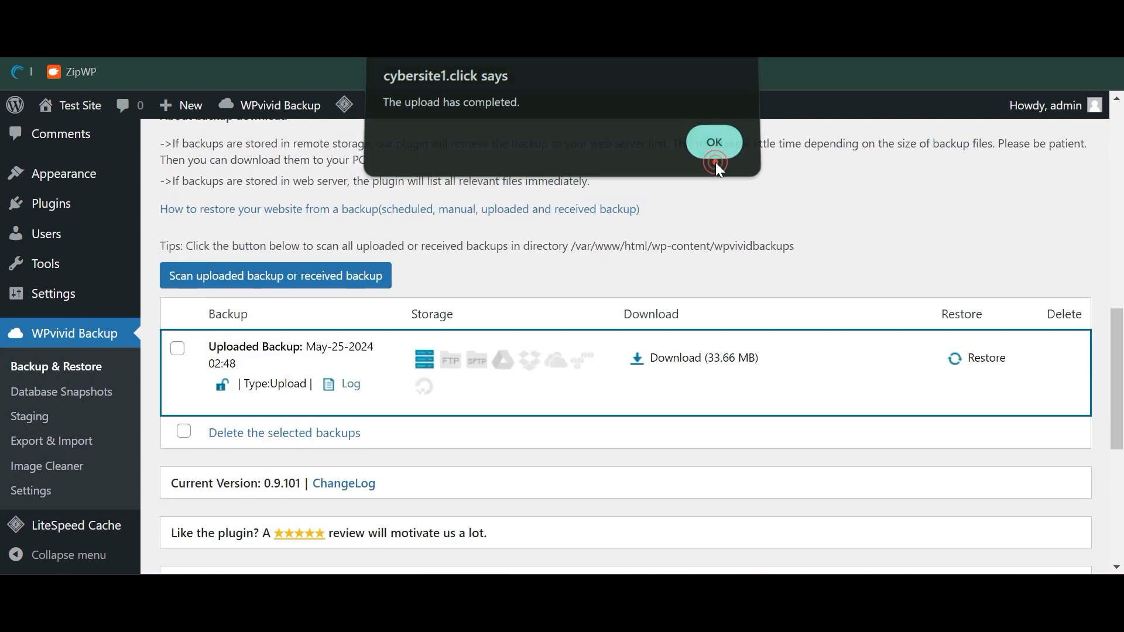
left_click(714, 154)
Restore the uploaded May-25-2024 02:48 backup and confirm until it completes
scroll(539, 371, "down", 5)
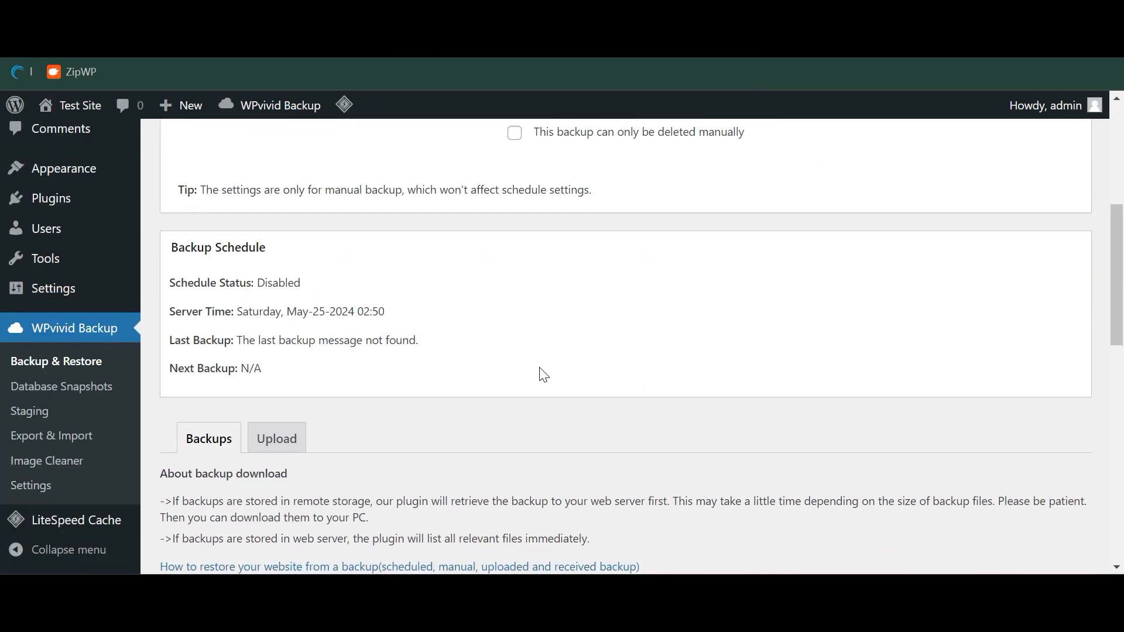
scroll(539, 371, "down", 6)
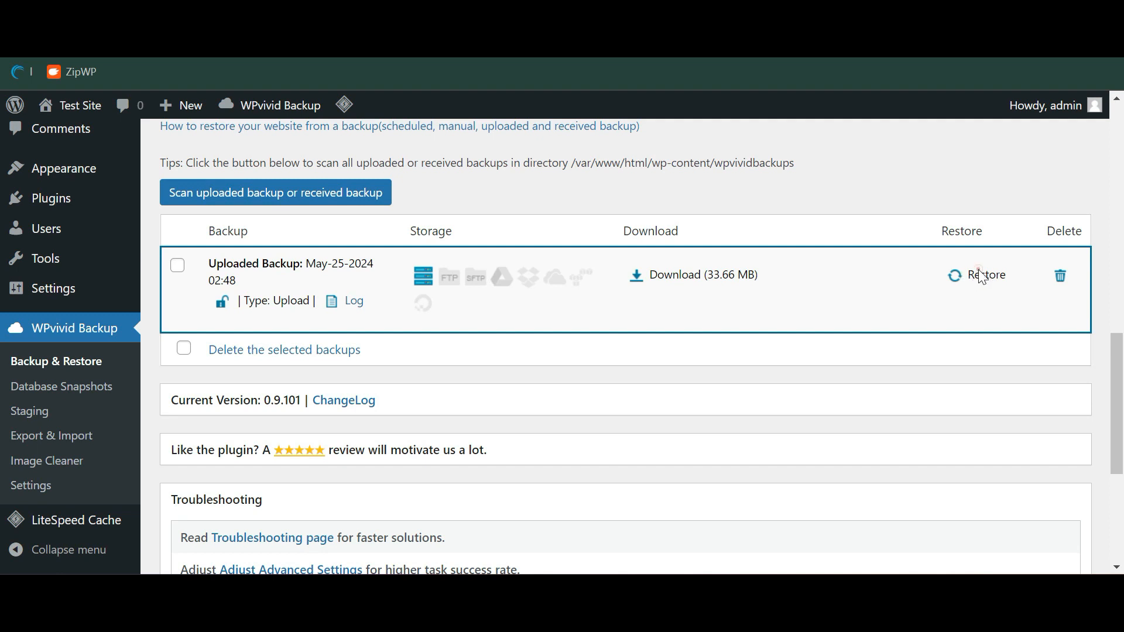
left_click(981, 276)
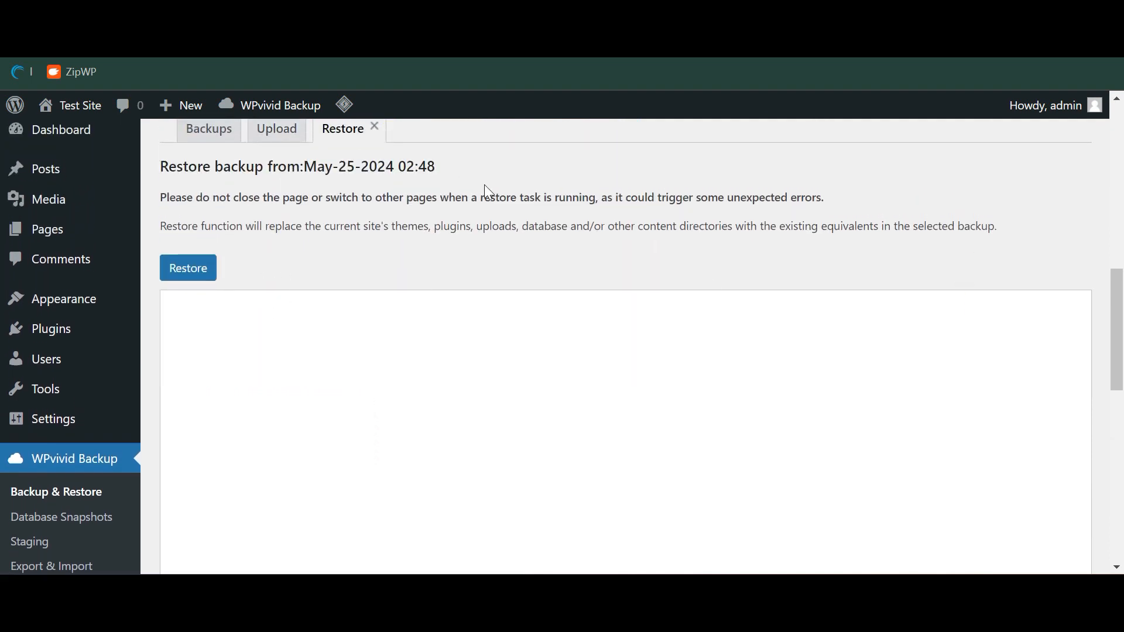
left_click(203, 271)
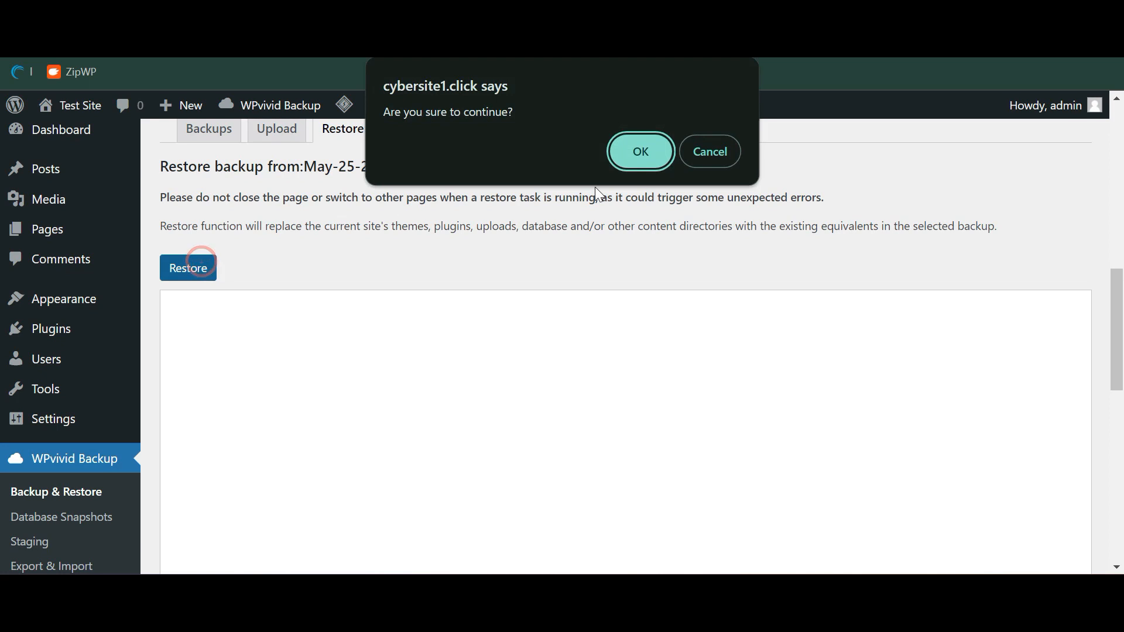
left_click(660, 156)
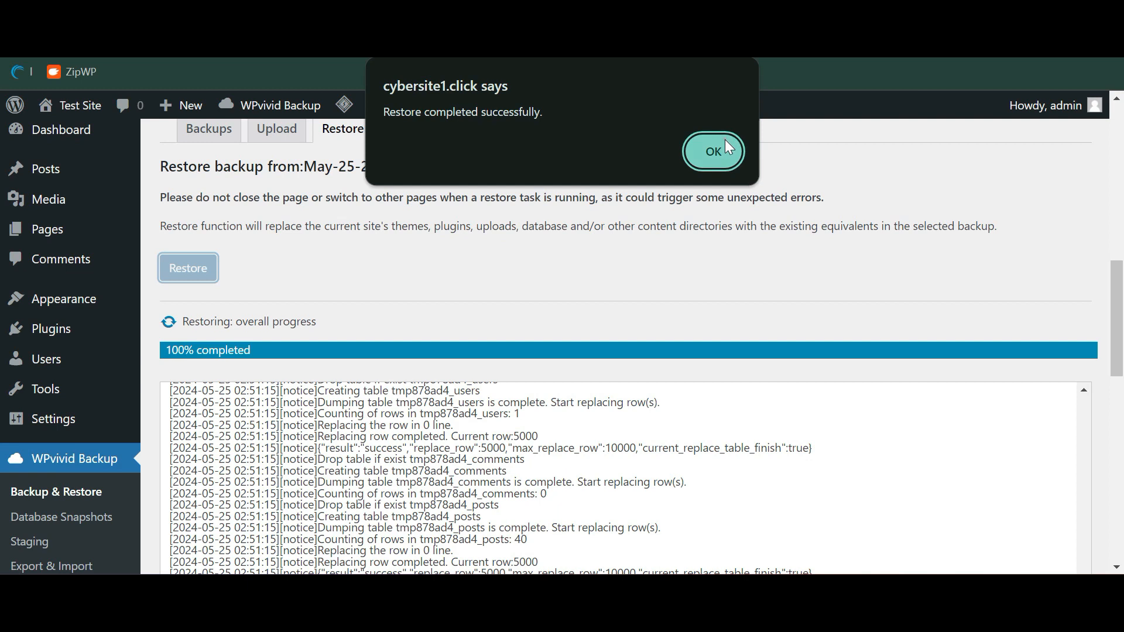
left_click(726, 141)
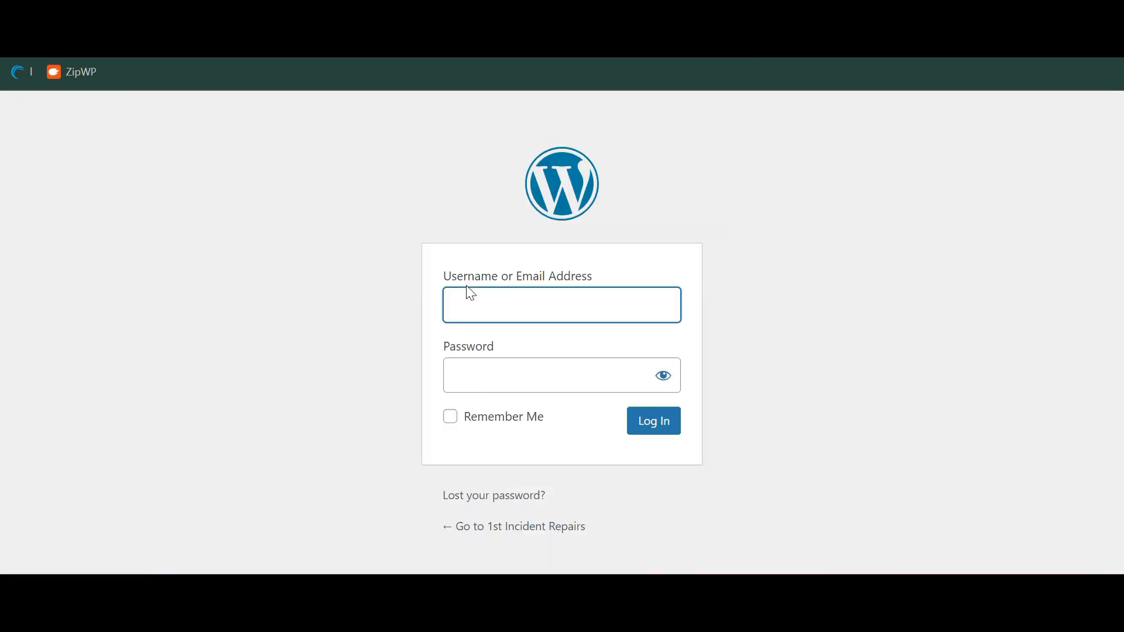
Log in with the copied ZipWP credentials and visit the site's live front page
key("Return")
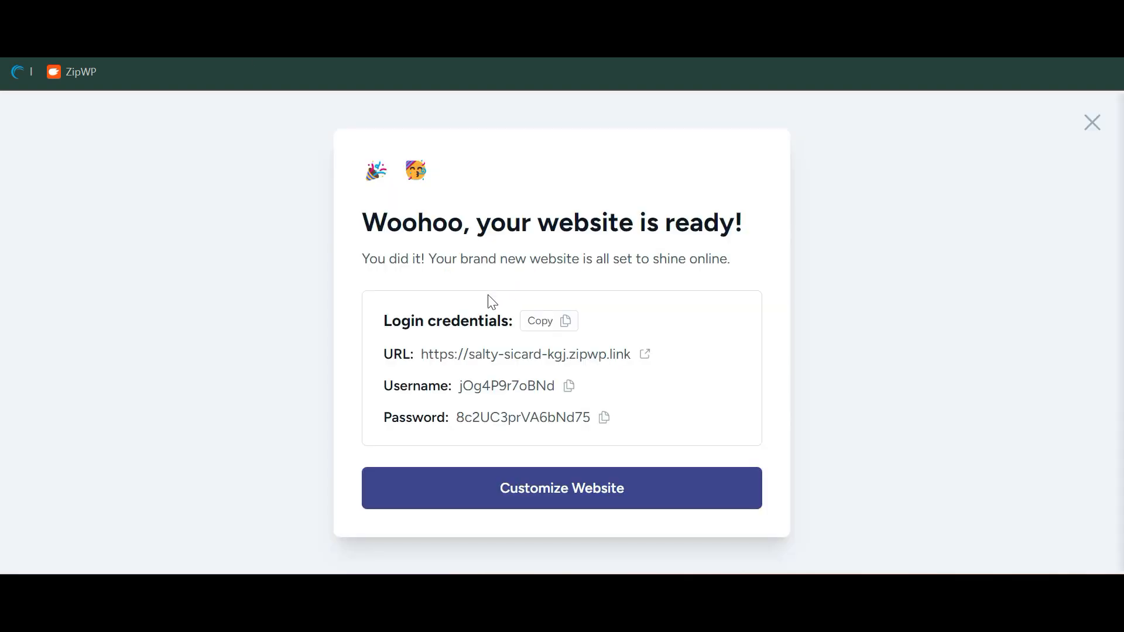
left_click(569, 386)
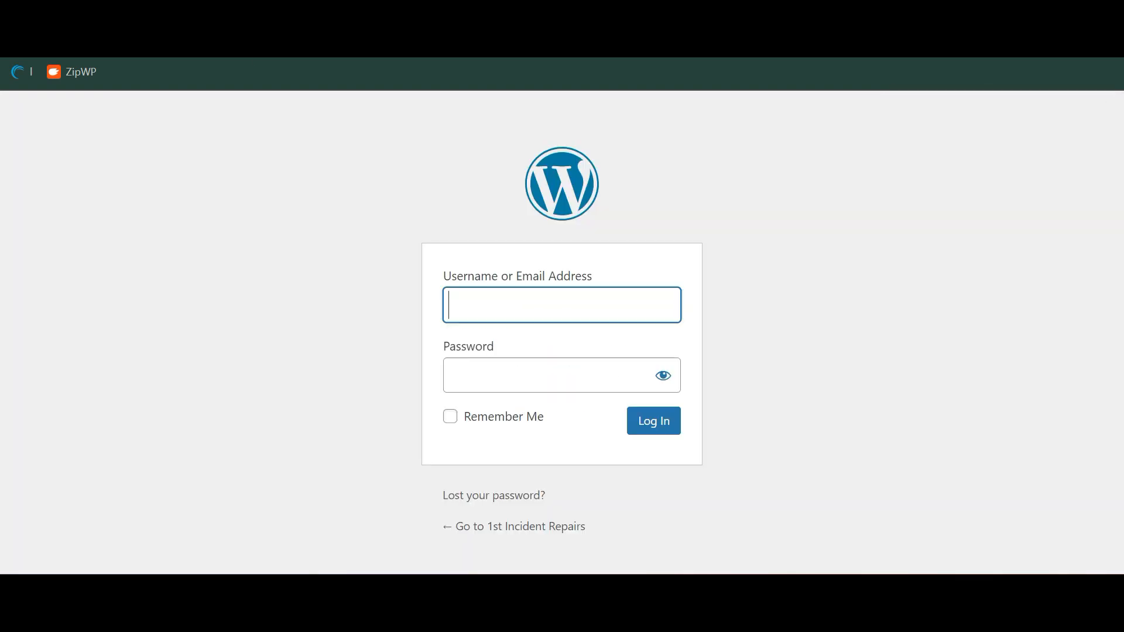
key("ctrl+v")
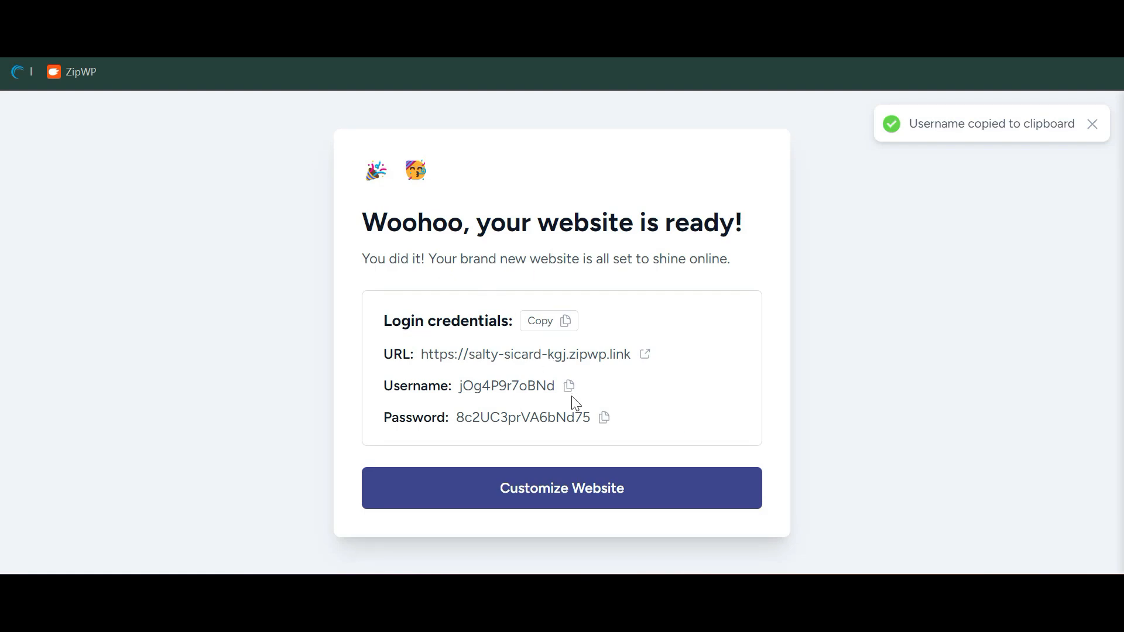
left_click(606, 418)
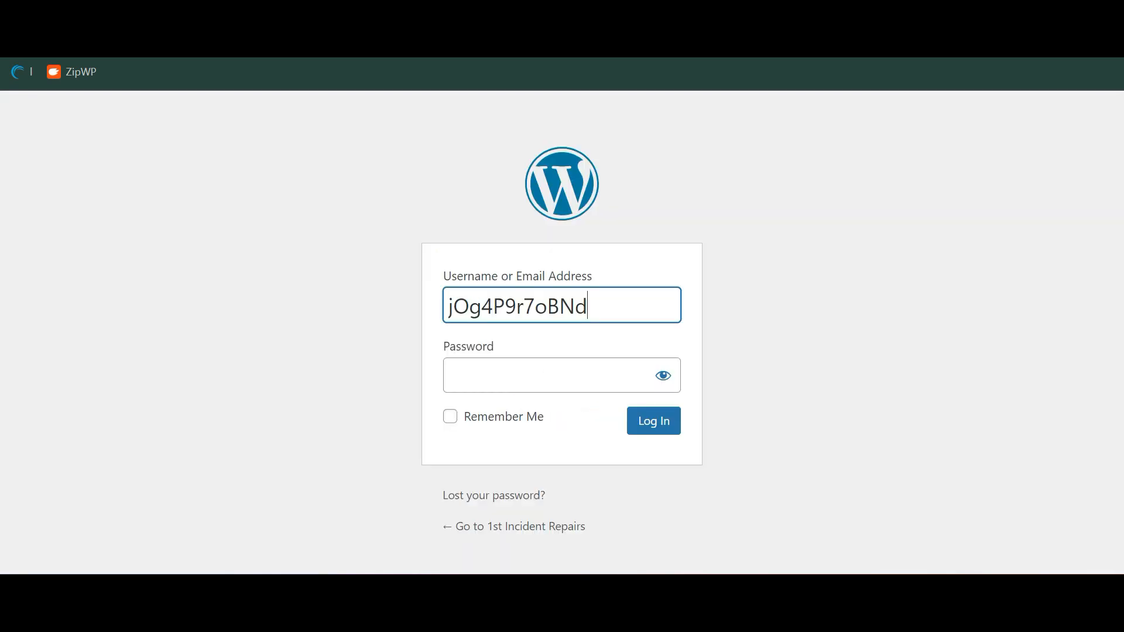
left_click(564, 390)
key("ctrl+v")
key("Return")
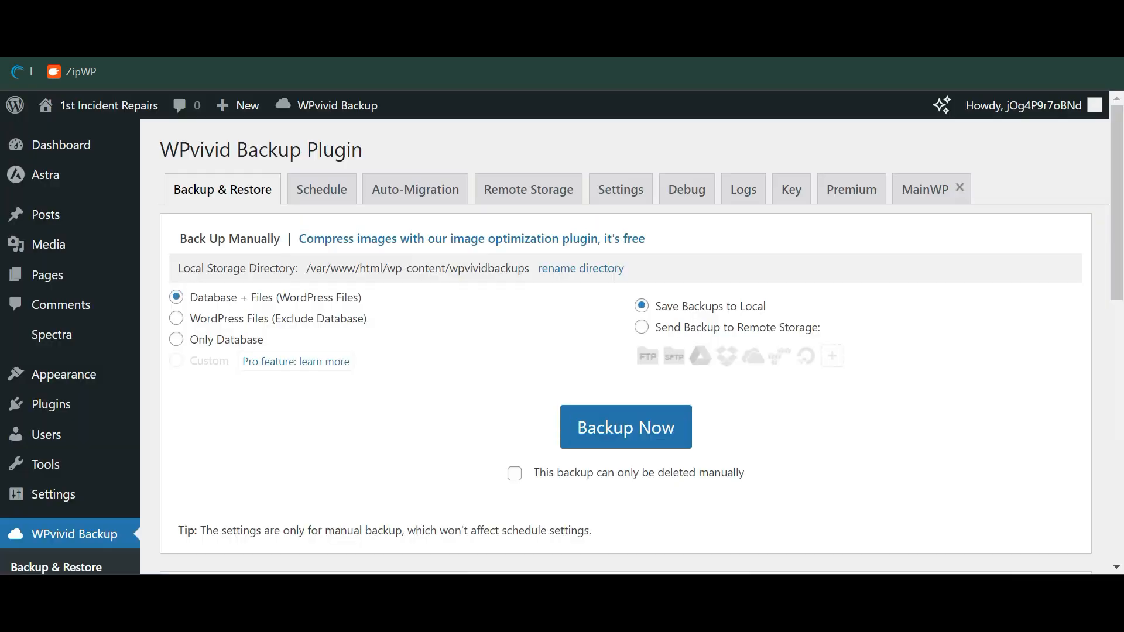
left_click(89, 108)
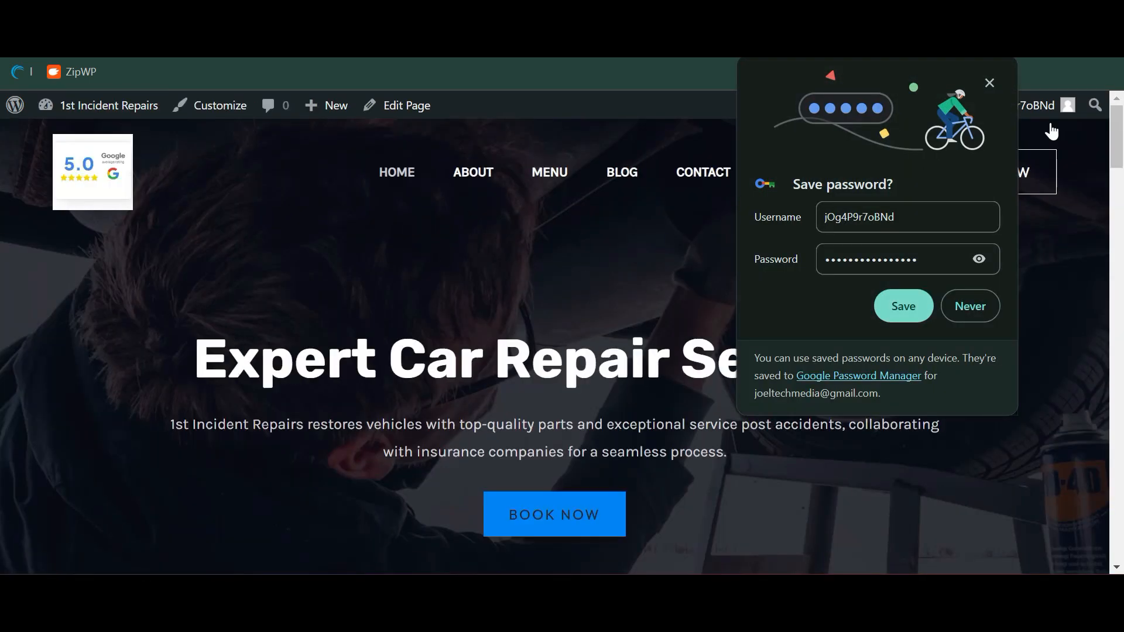
left_click(990, 83)
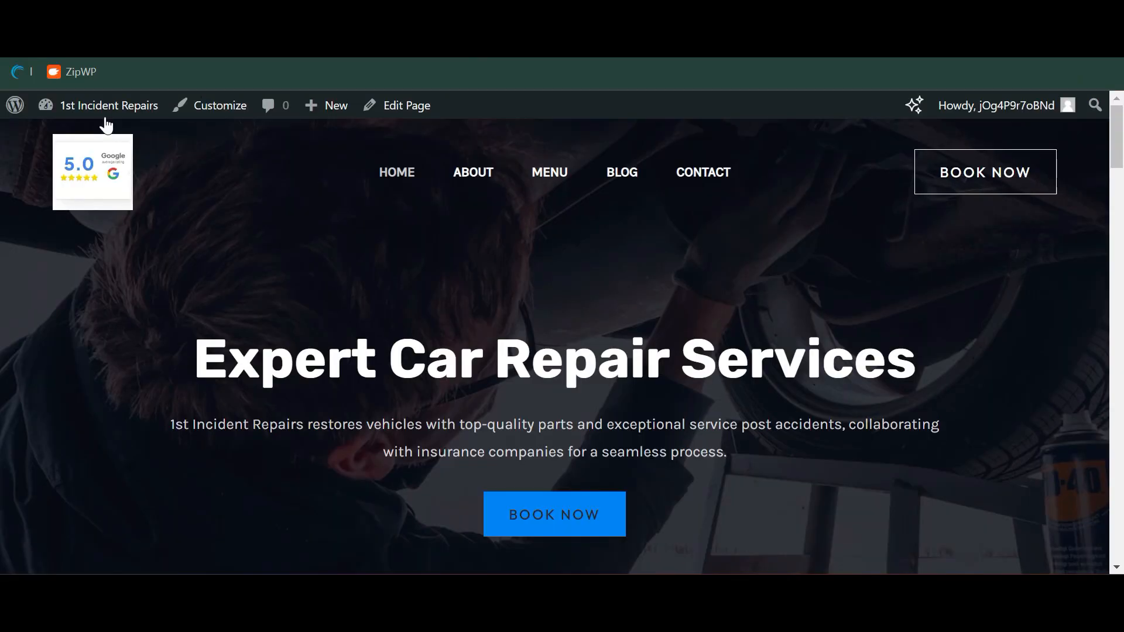
Go from the Dashboard to Users and open Add New User with a generated strong password
left_click(94, 108)
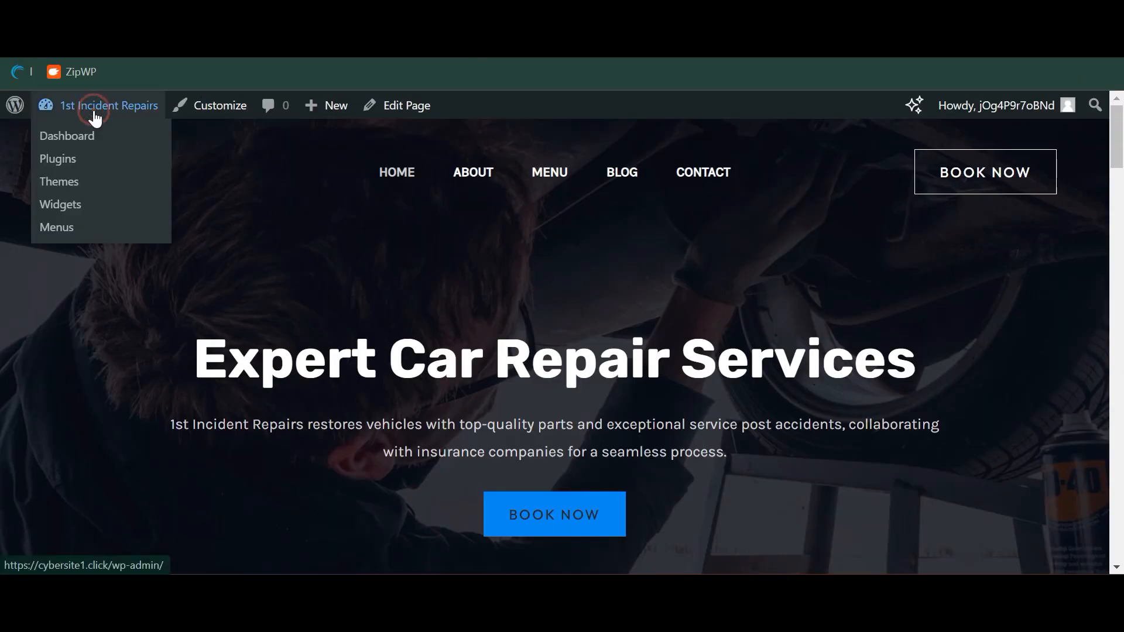
scroll(144, 239, "down", 5)
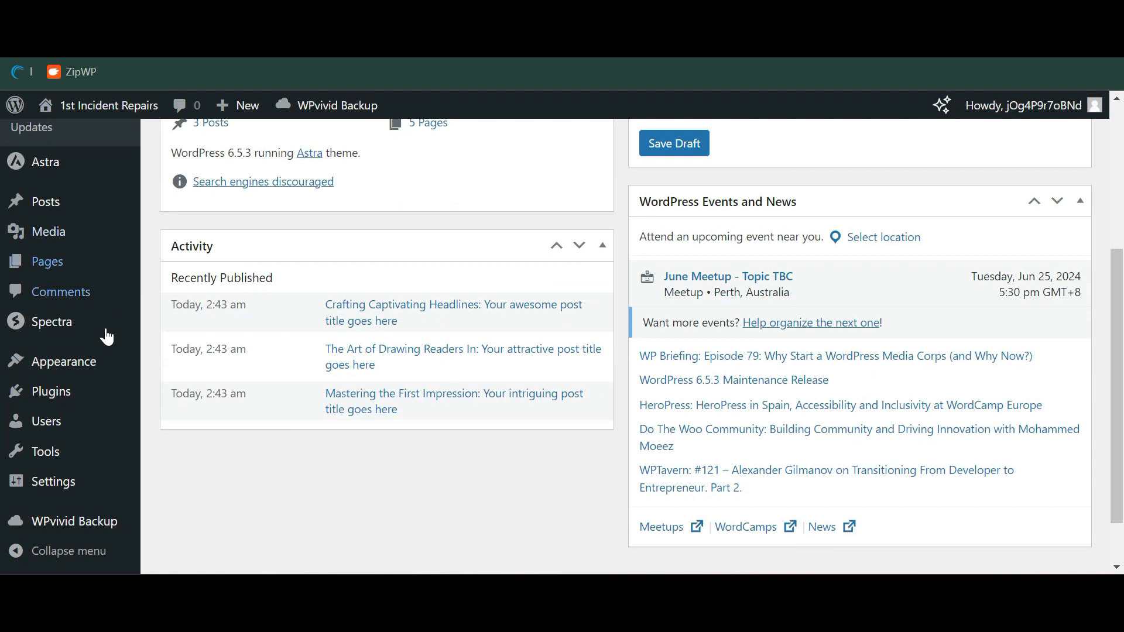
left_click(83, 416)
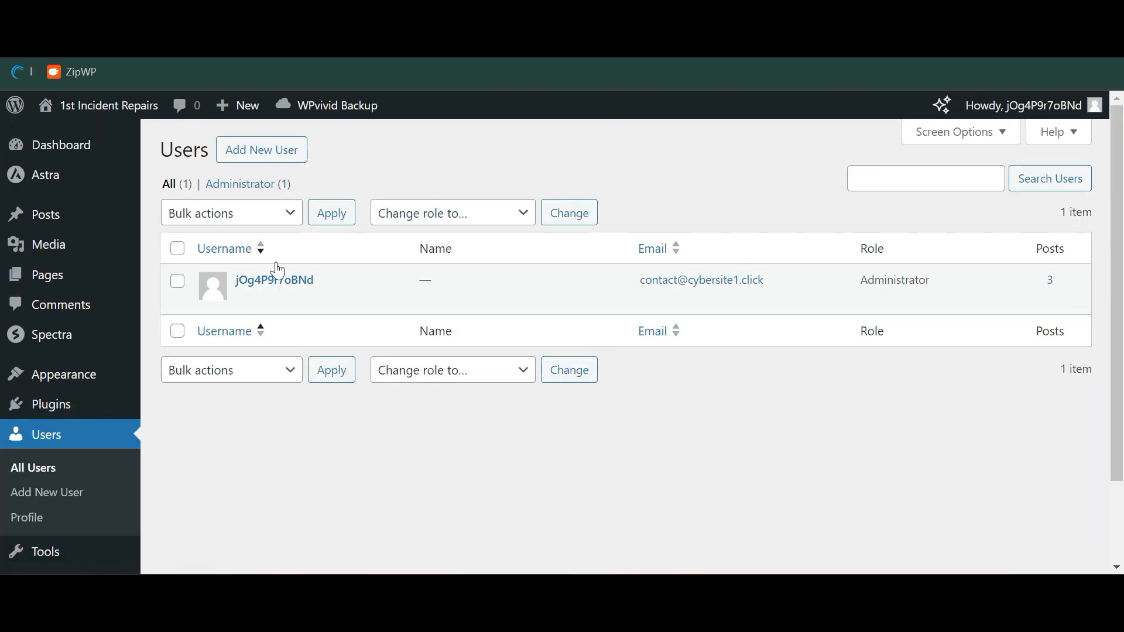
mouse_move(303, 292)
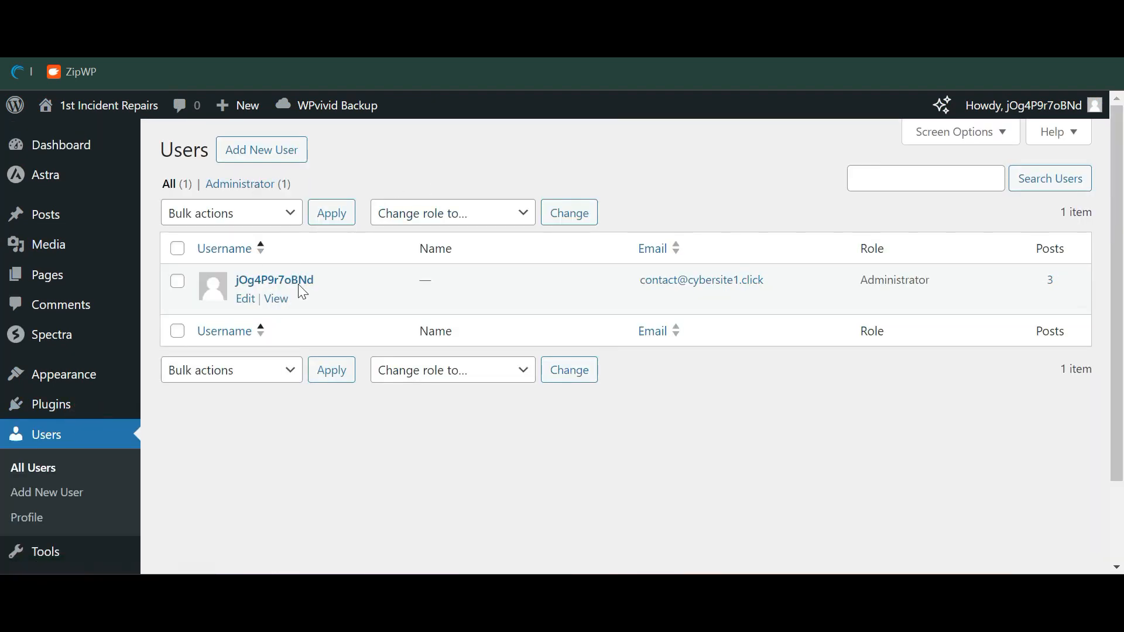
left_click(289, 150)
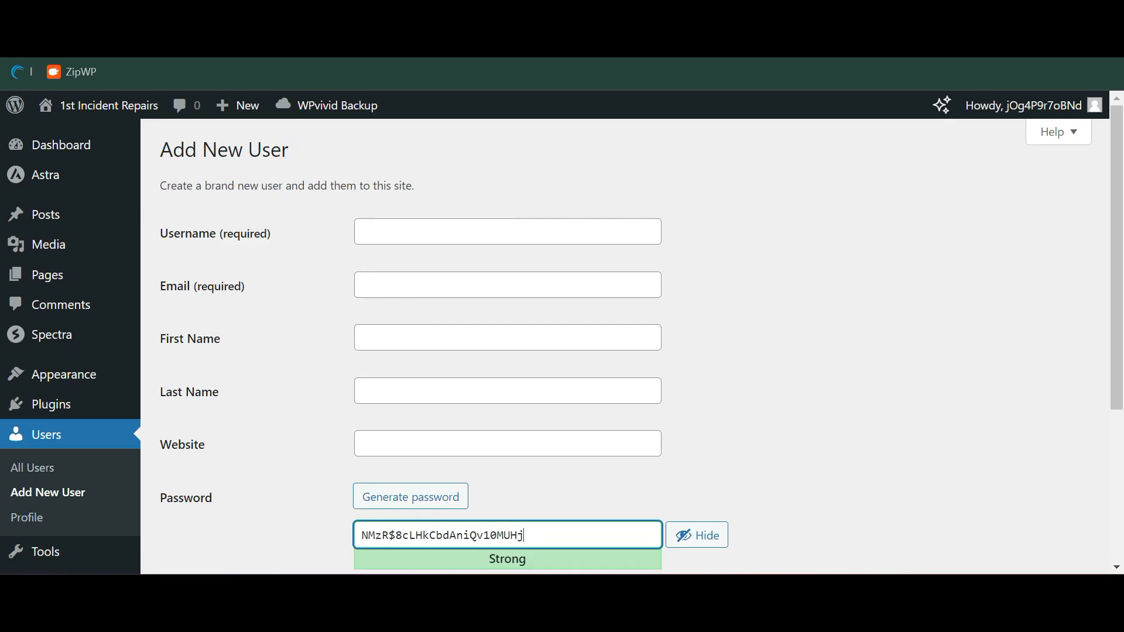
scroll(364, 258, "down", 3)
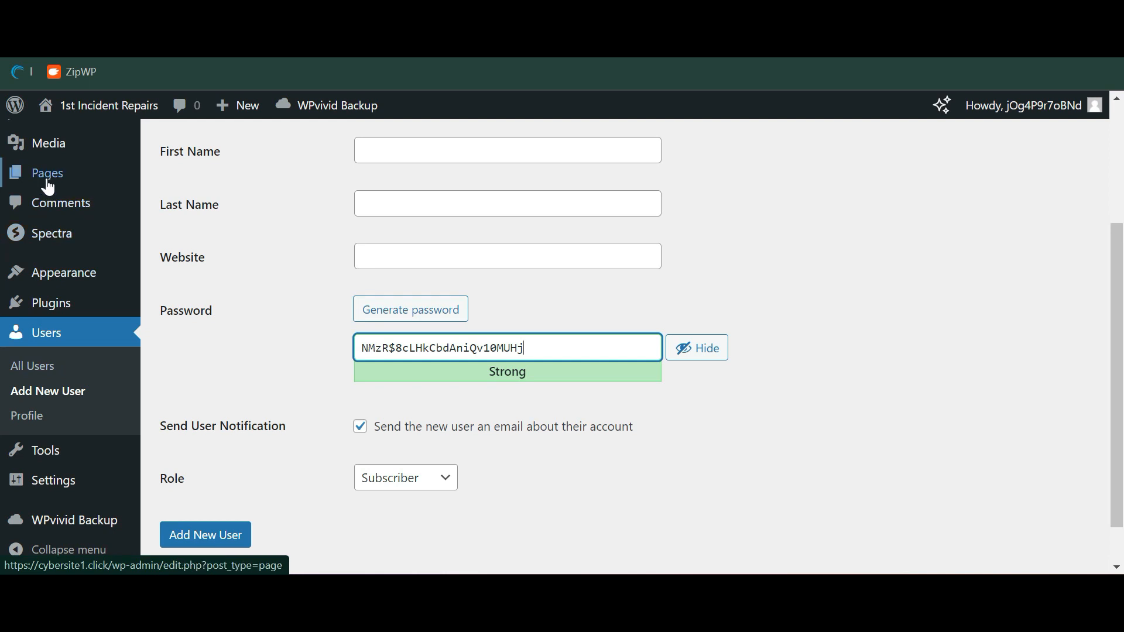
mouse_move(46, 182)
scroll(47, 185, "up", 1)
scroll(47, 185, "up", 3)
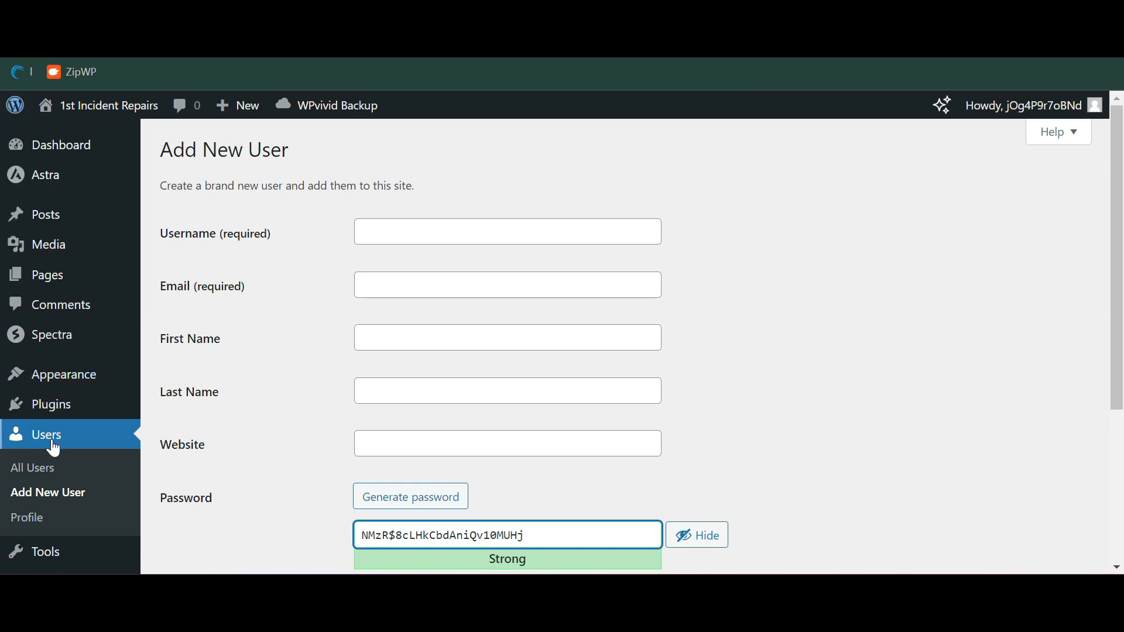
scroll(51, 445, "down", 1)
Deactivate and delete the WPvivid Backup Plugin, then activate LiteSpeed Cache
left_click(72, 411)
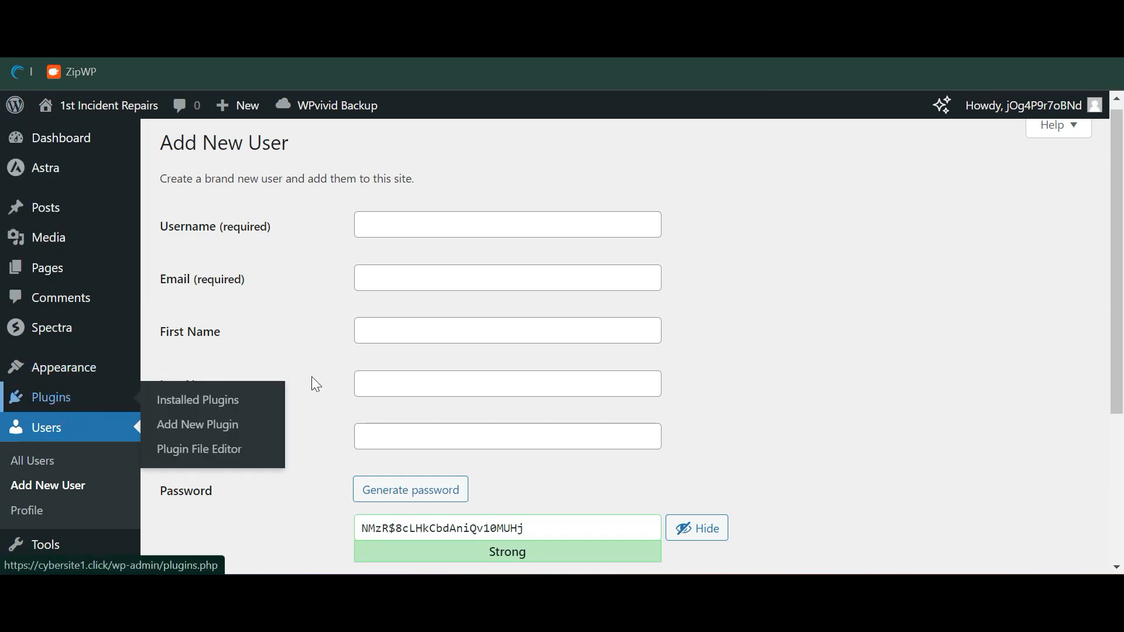
scroll(311, 377, "down", 2)
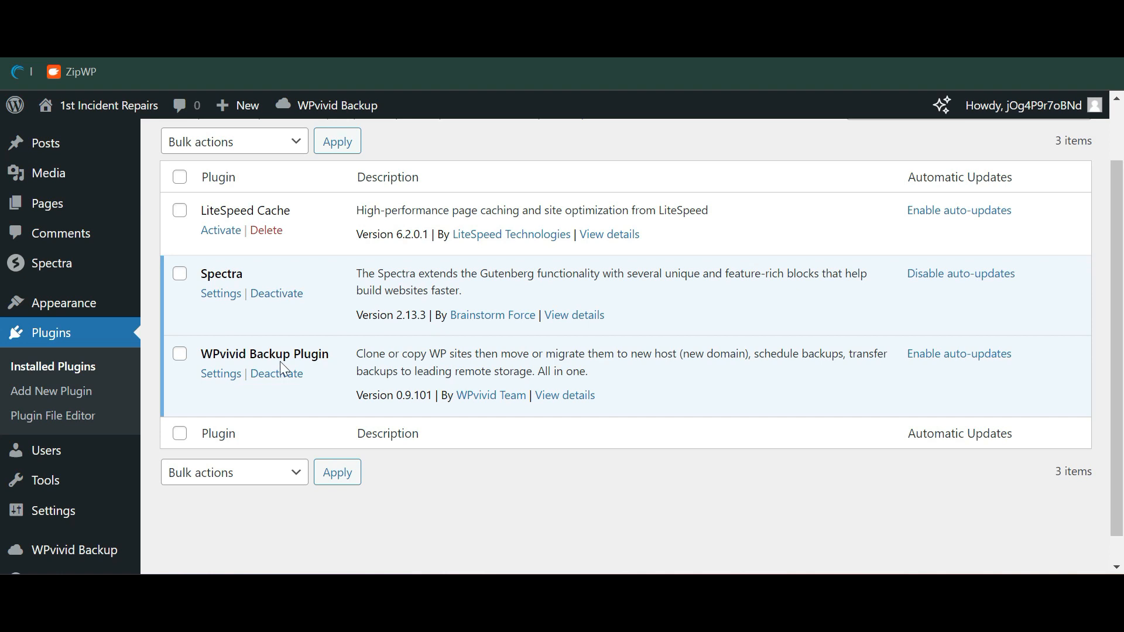
left_click(289, 380)
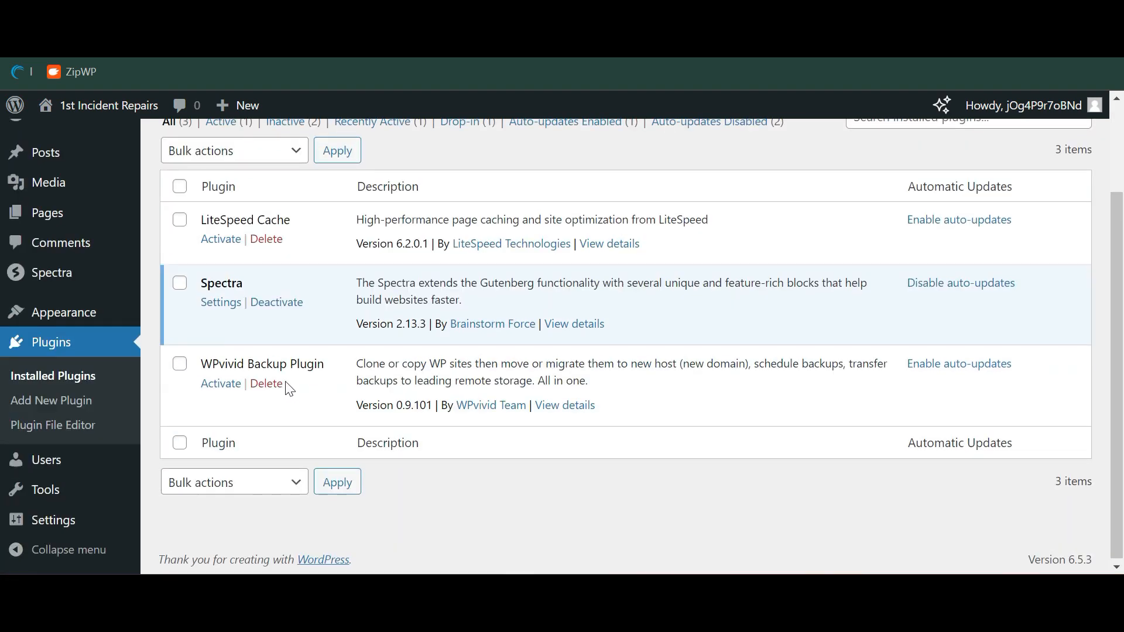
left_click(275, 386)
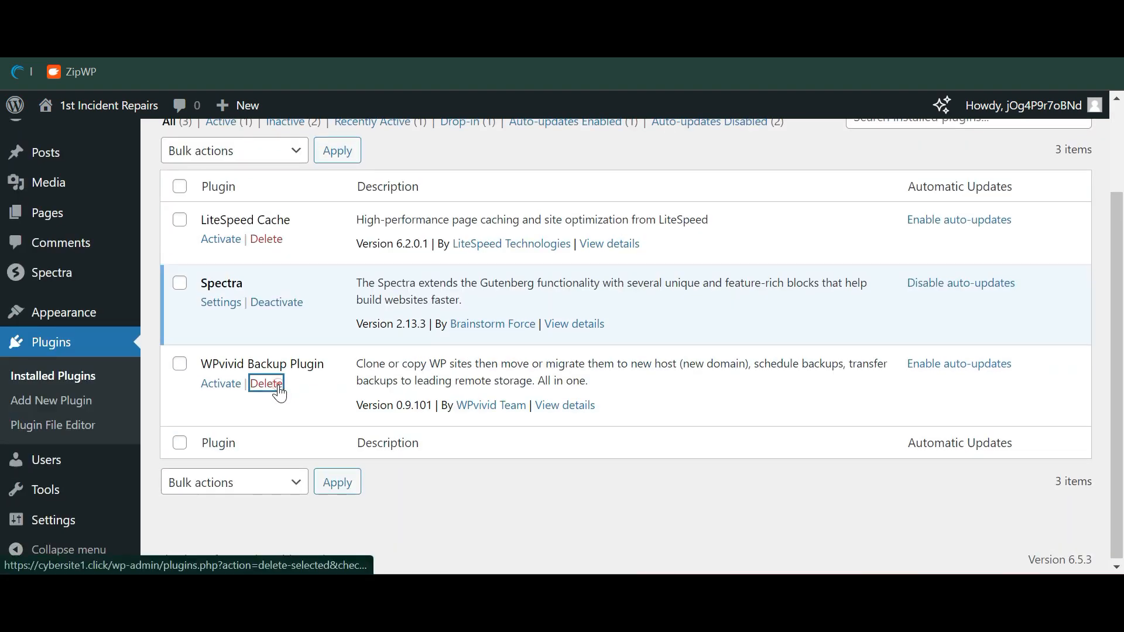
key("Return")
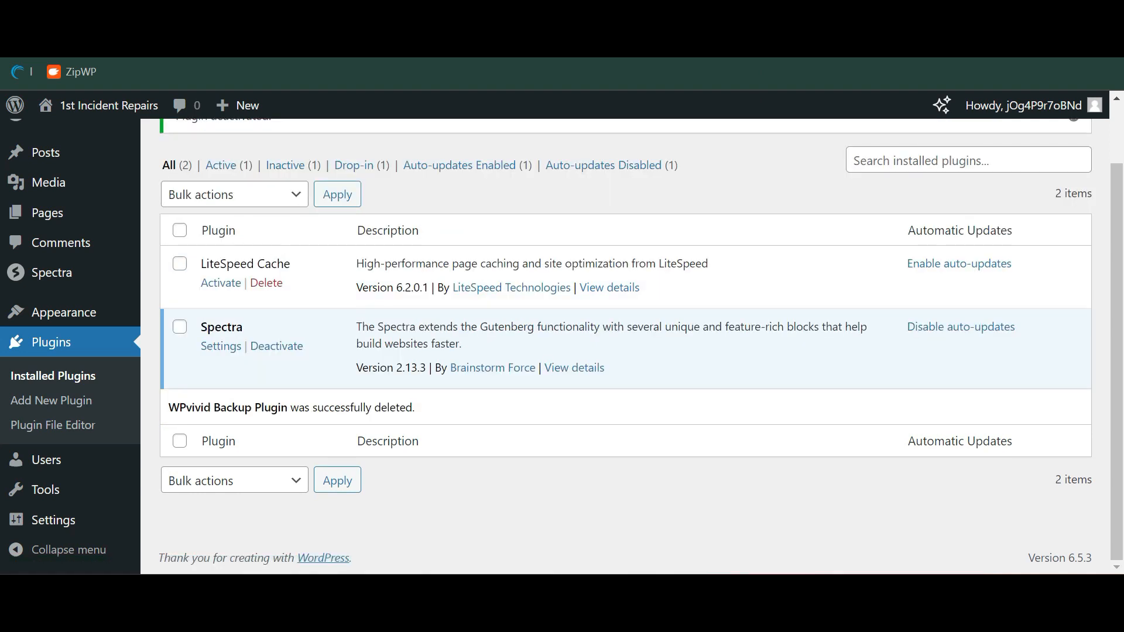
scroll(302, 304, "up", 2)
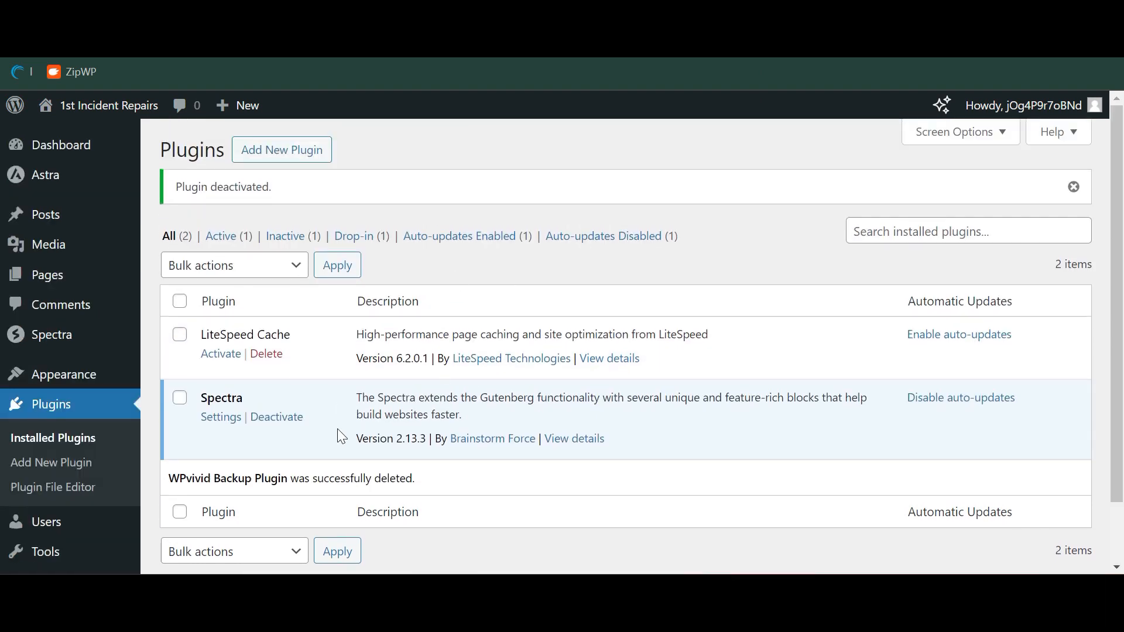
left_click(233, 355)
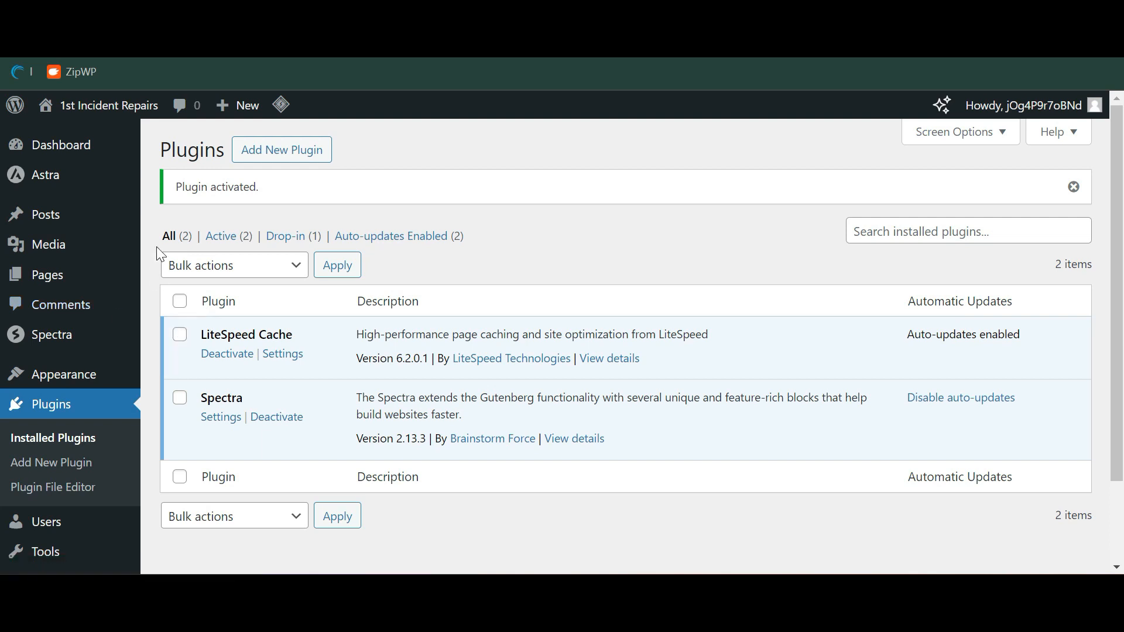
View the live front page, return to the Dashboard, and open the Customizer's Global settings
left_click(138, 109)
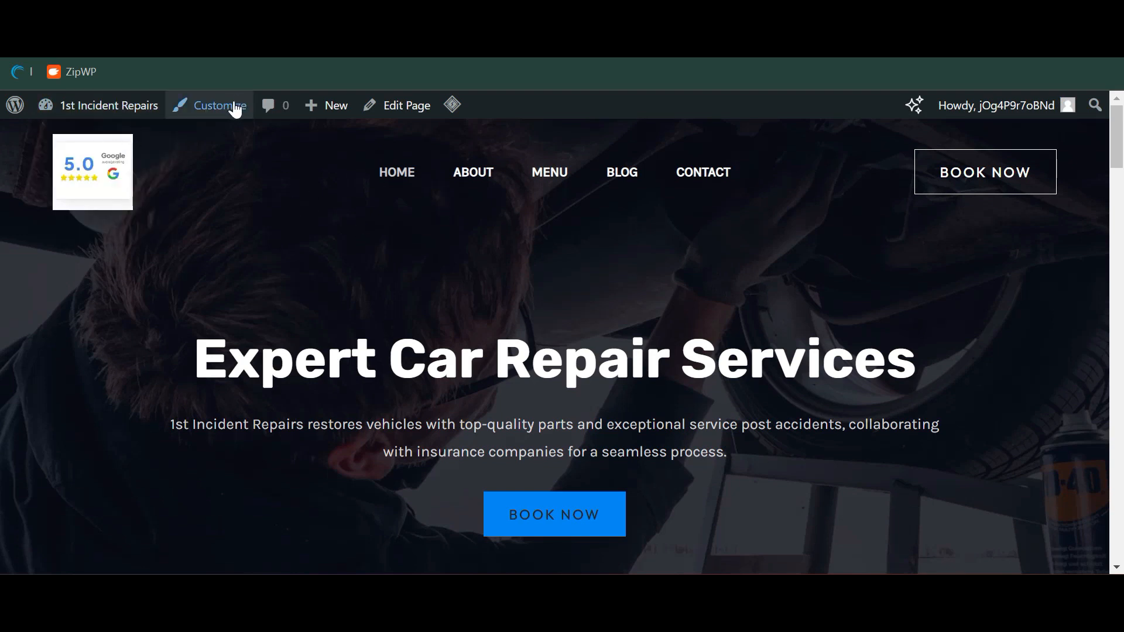
left_click(58, 105)
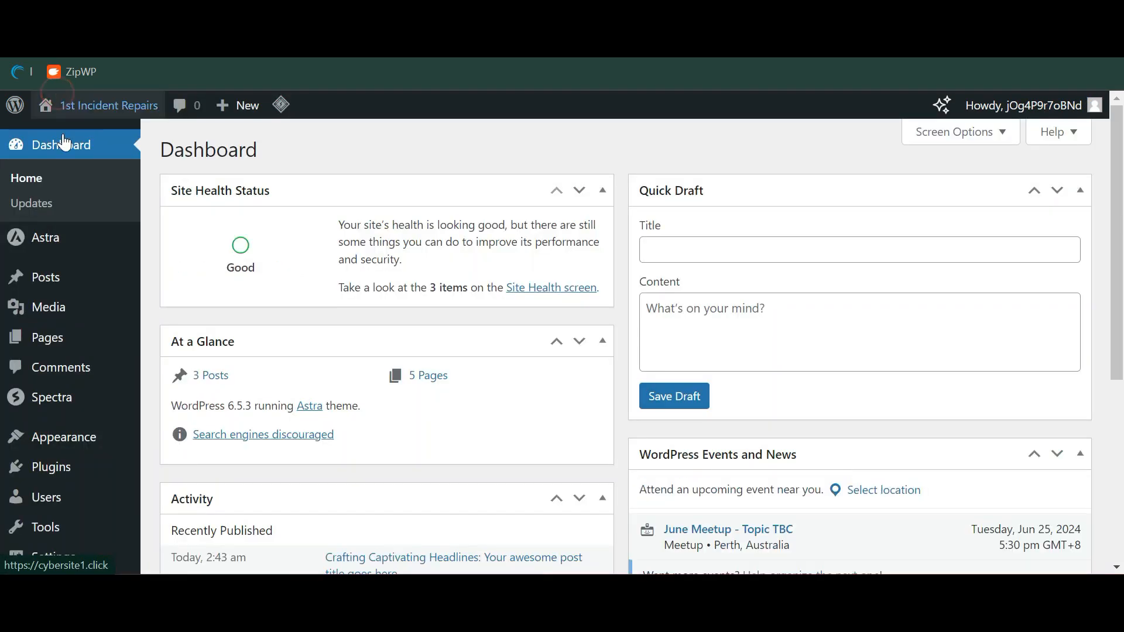
mouse_move(85, 451)
left_click(220, 449)
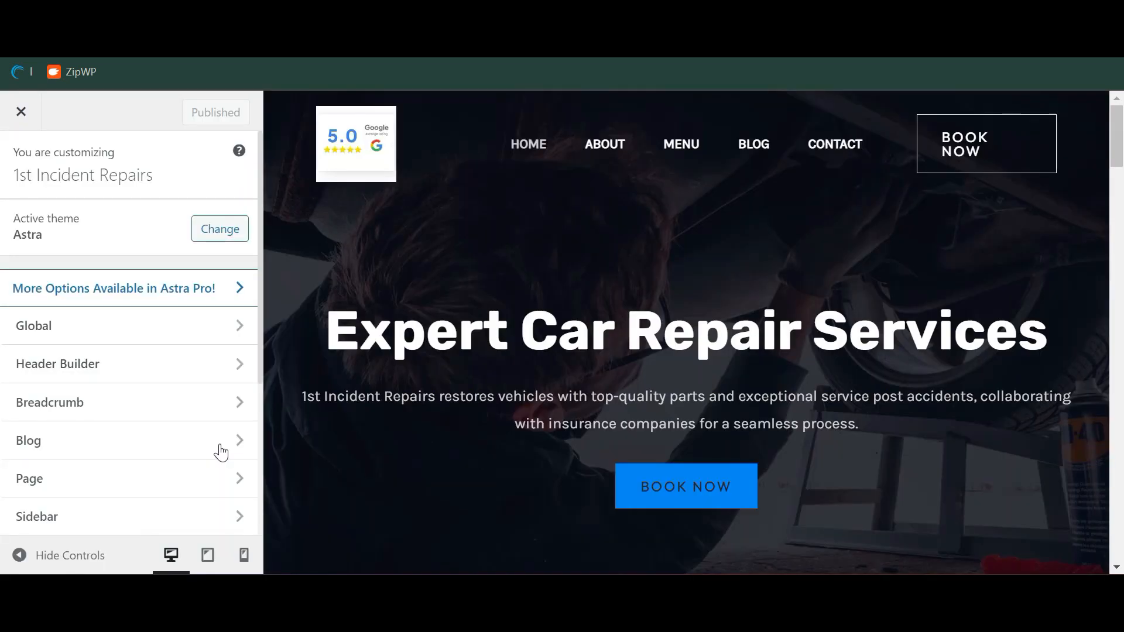
left_click(236, 332)
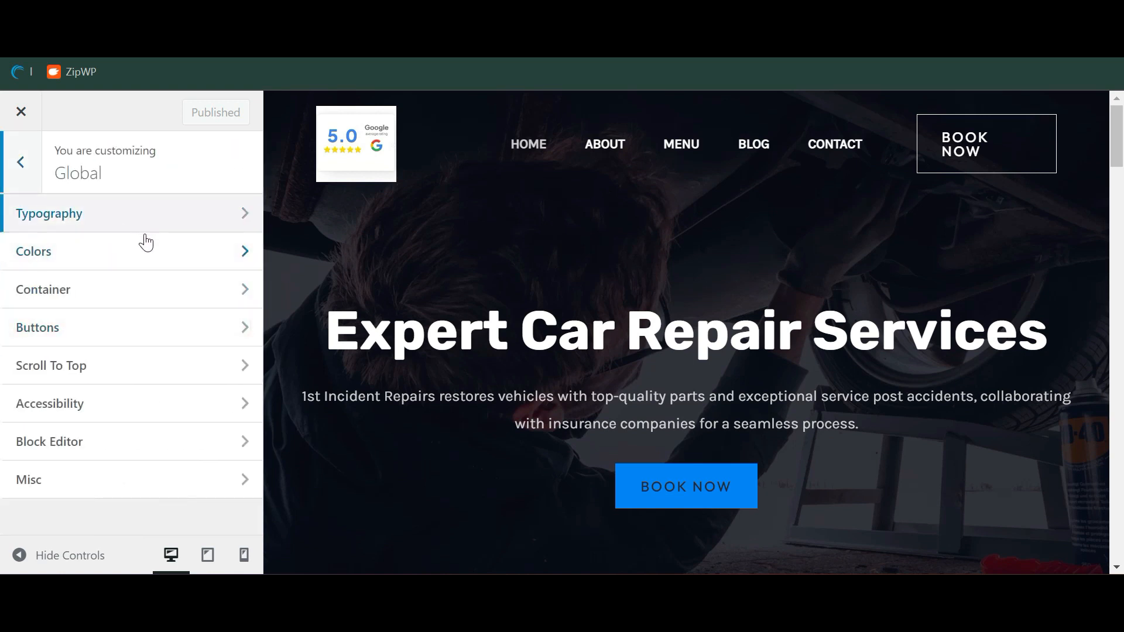
Look through the Header Builder settings, then close the Customizer without changes
left_click(36, 160)
left_click(84, 357)
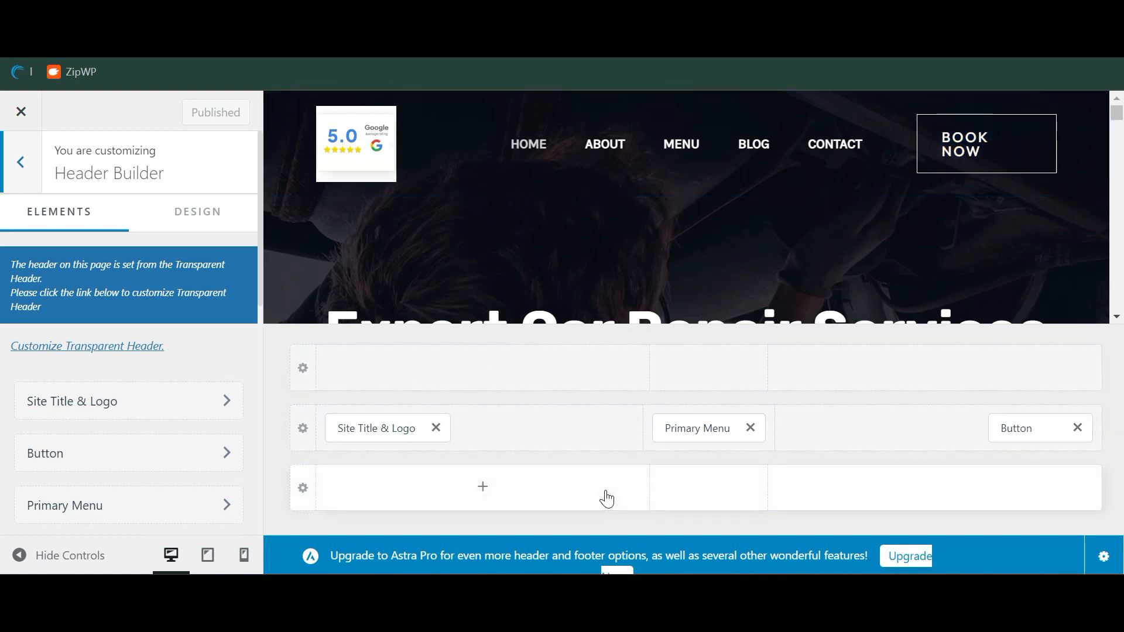
left_click(22, 173)
left_click(25, 172)
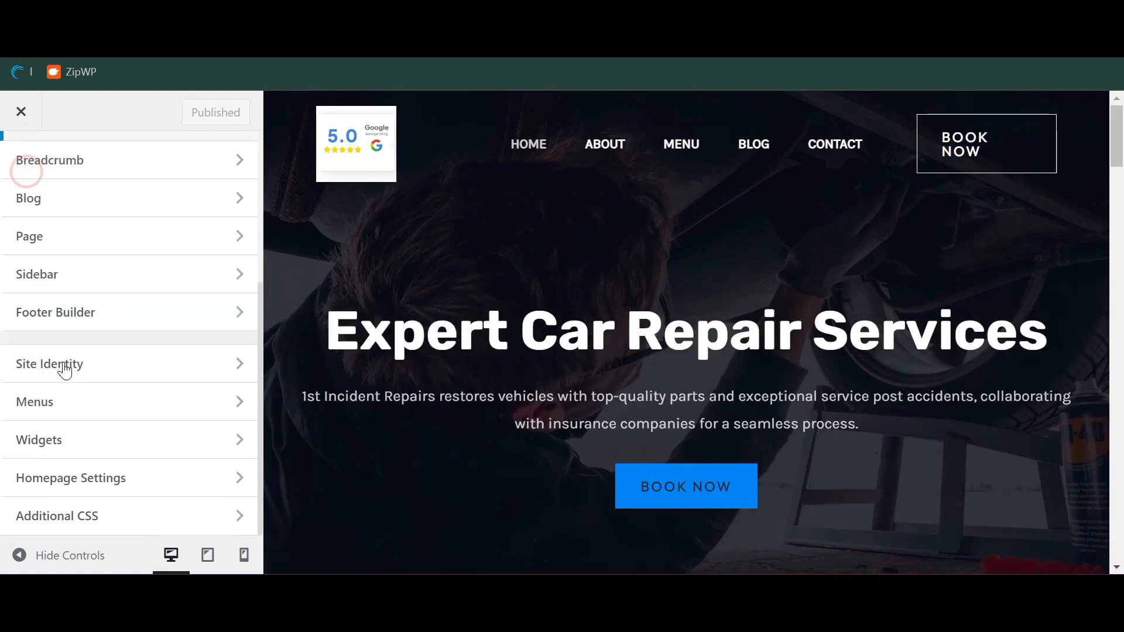
scroll(109, 309, "up", 1)
scroll(119, 402, "down", 1)
scroll(94, 476, "up", 4)
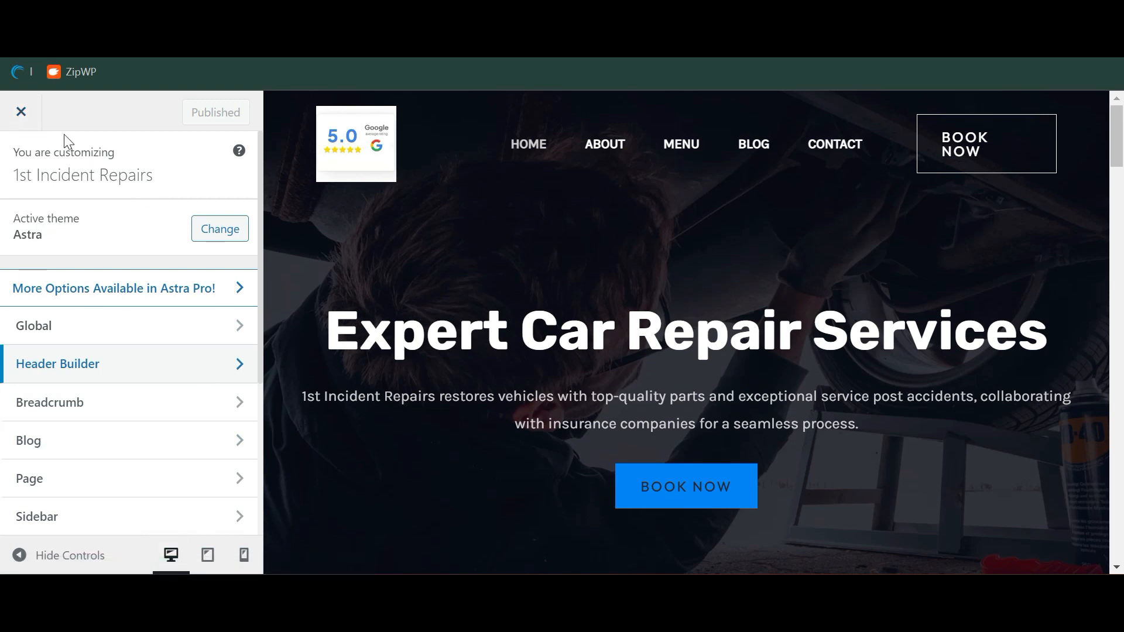
left_click(38, 120)
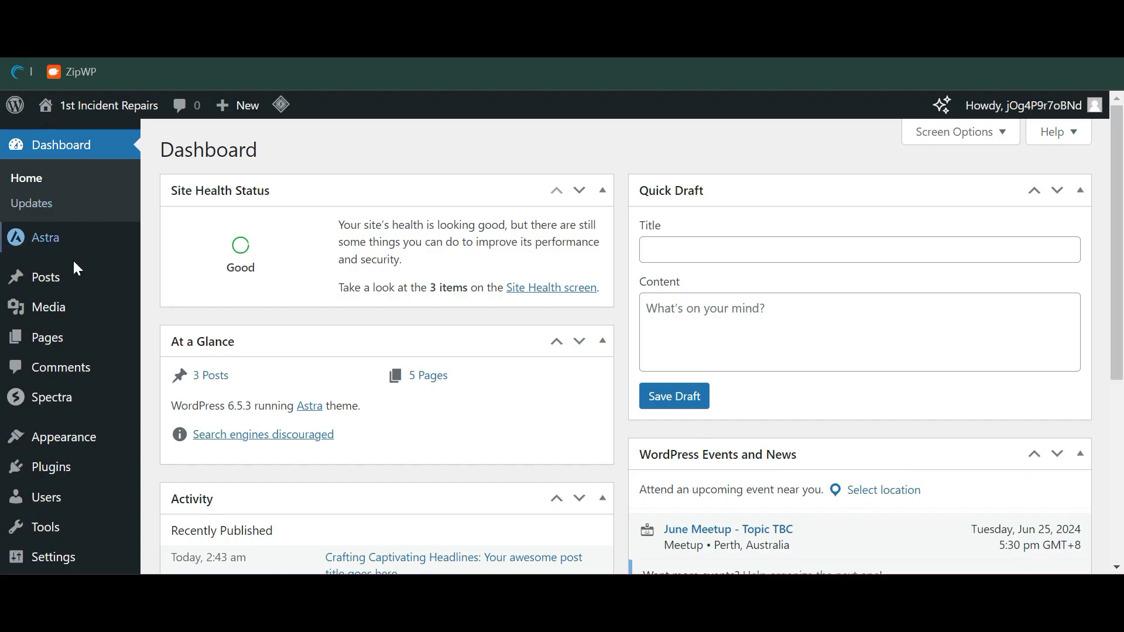
Browse the Pages list and the Permalink settings
left_click(87, 344)
scroll(358, 281, "down", 2)
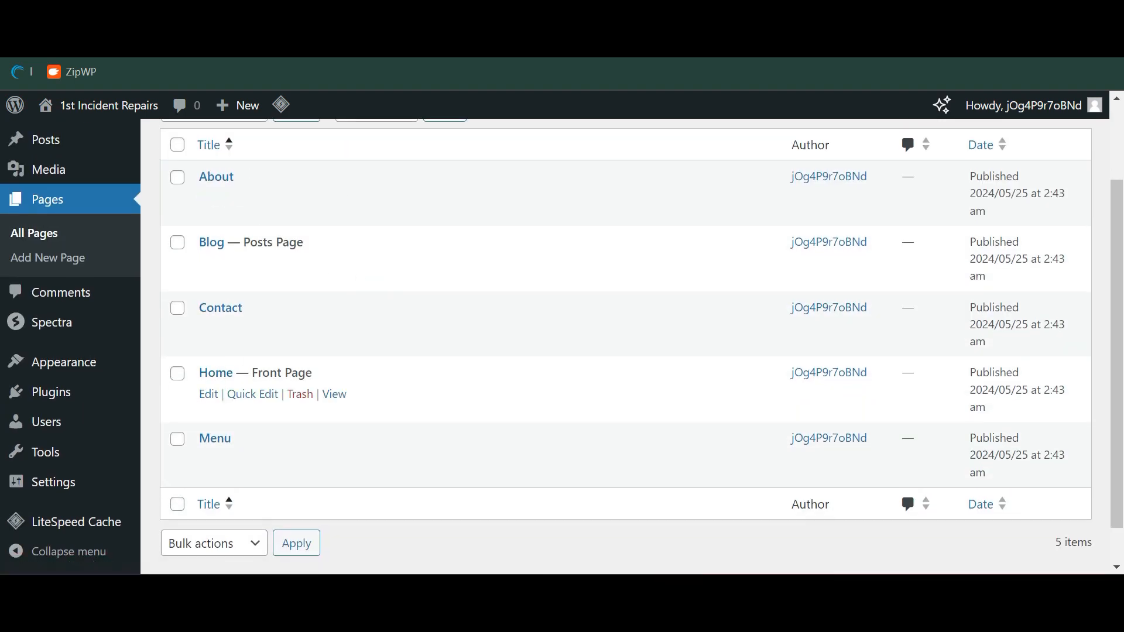
scroll(276, 270, "down", 1)
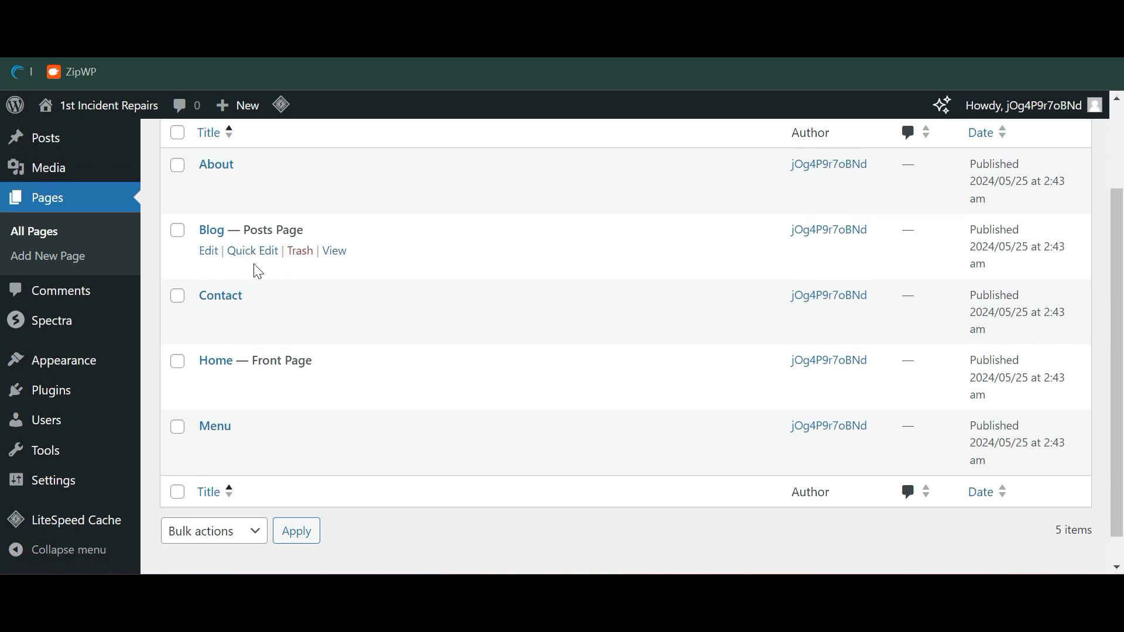
mouse_move(103, 484)
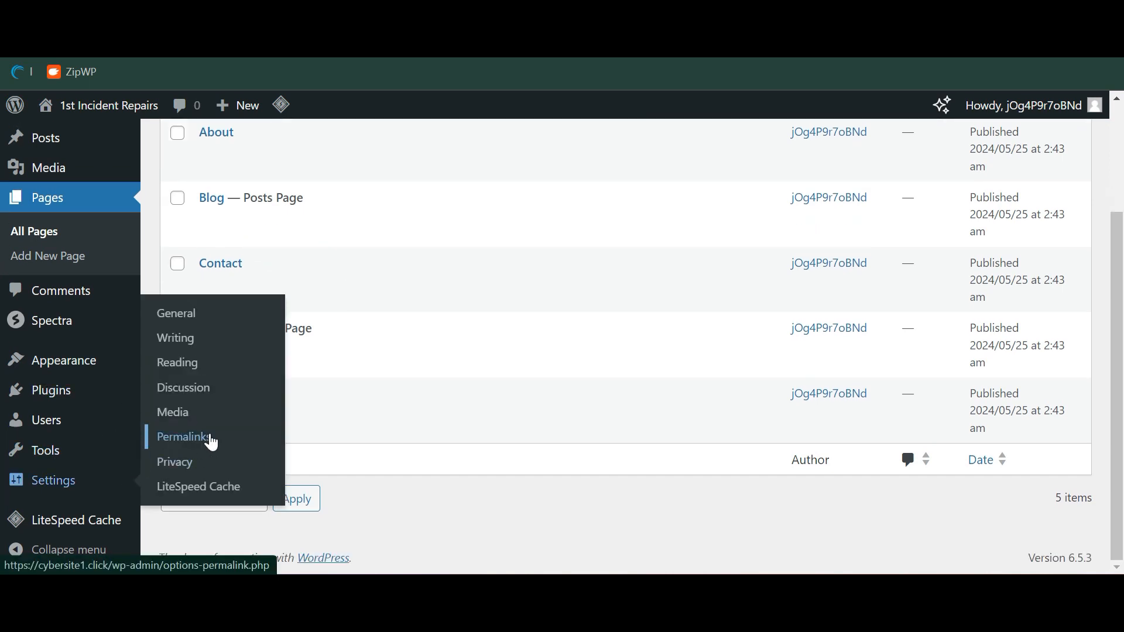
left_click(212, 443)
scroll(441, 419, "down", 3)
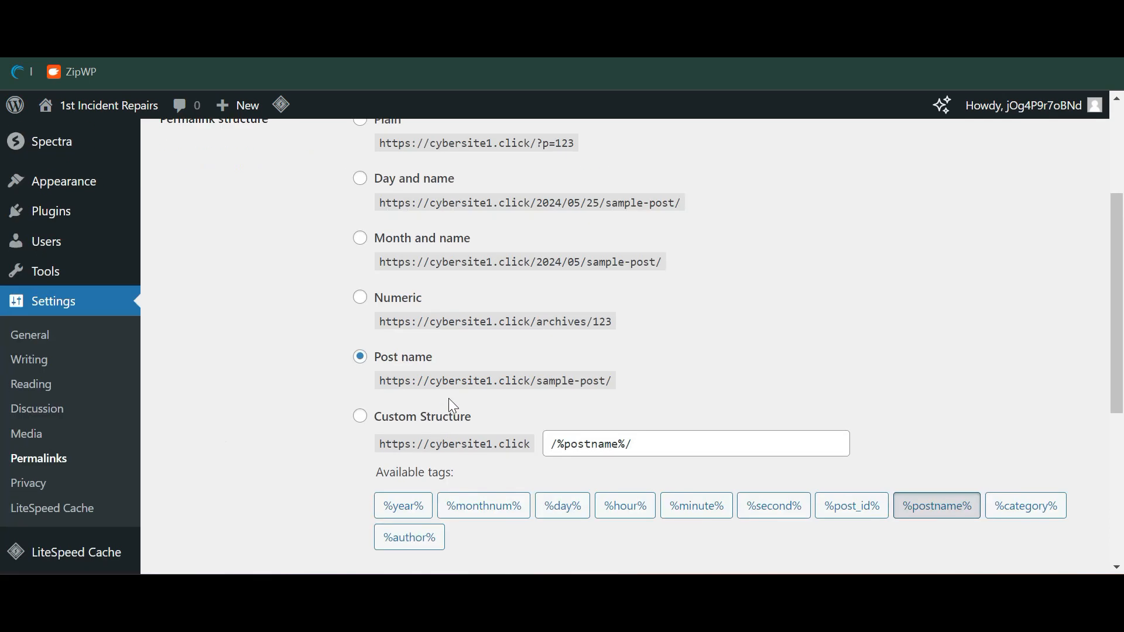
scroll(459, 283, "up", 1)
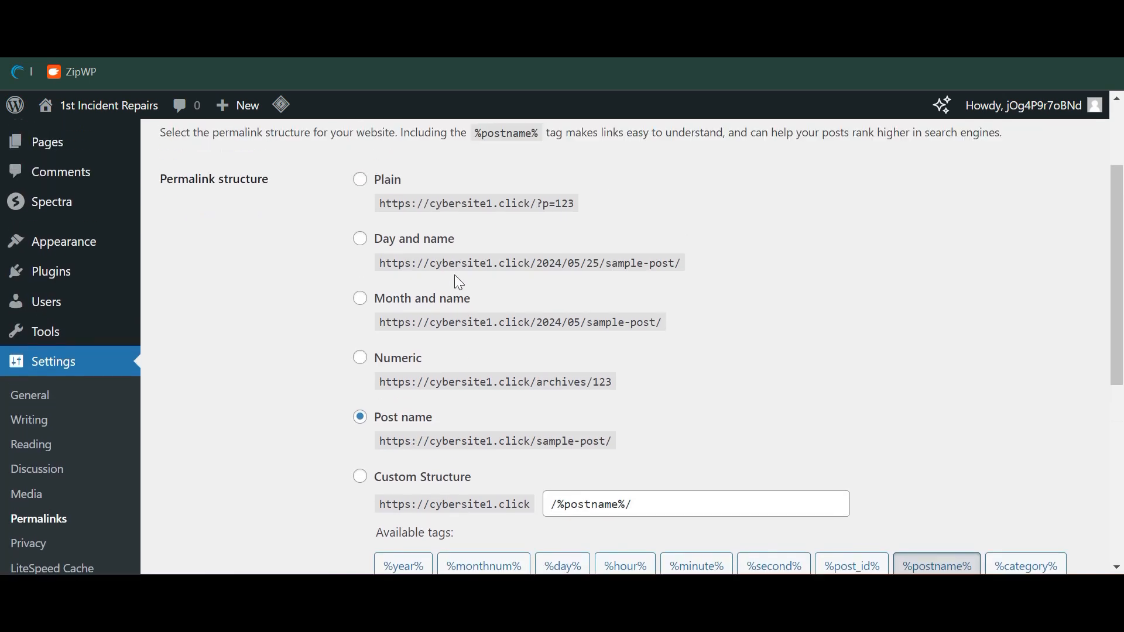
scroll(619, 356, "down", 1)
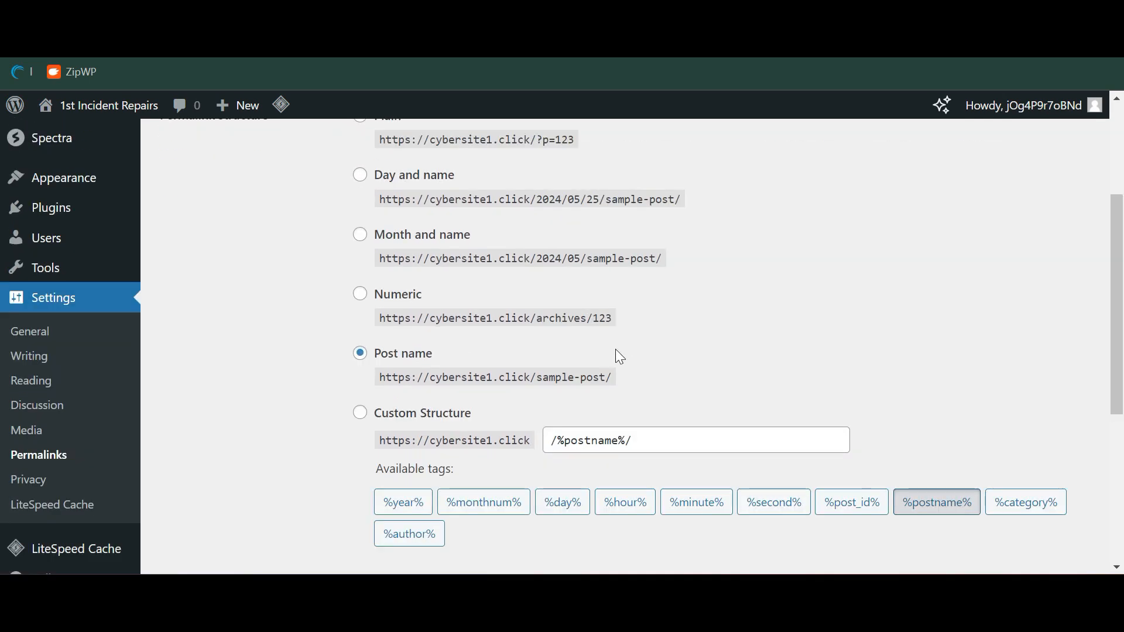
scroll(35, 268, "up", 3)
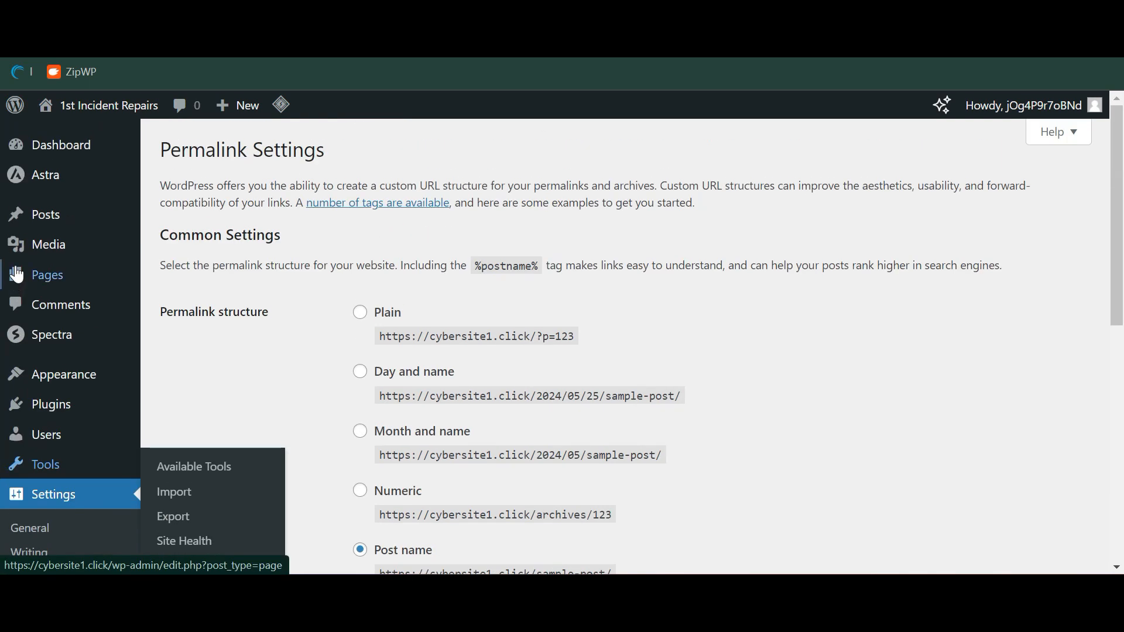
Open the Home page in the block editor and dismiss the welcome guide
left_click(65, 274)
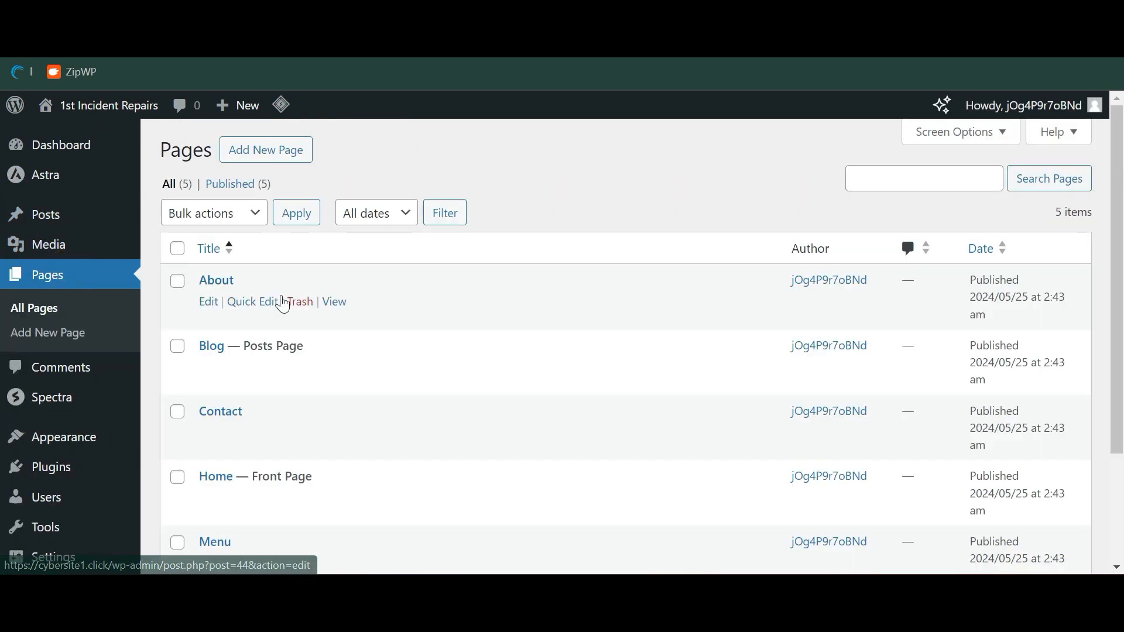
scroll(318, 334, "down", 2)
scroll(328, 264, "up", 1)
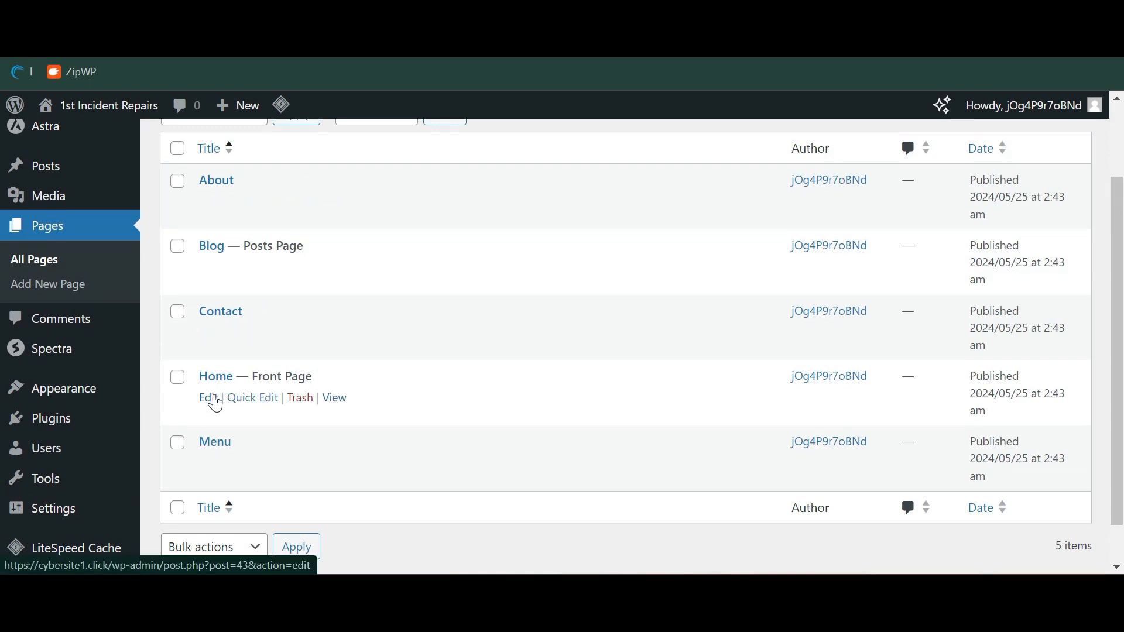
left_click(216, 376)
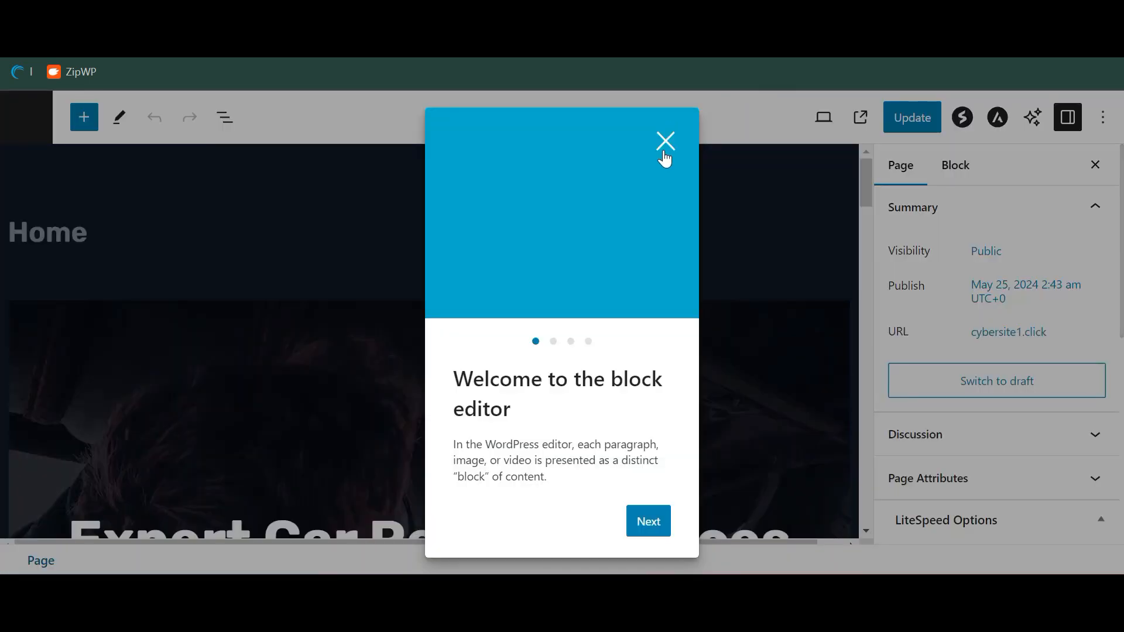
left_click(663, 144)
scroll(384, 345, "down", 2)
scroll(384, 346, "up", 2)
scroll(323, 286, "down", 3)
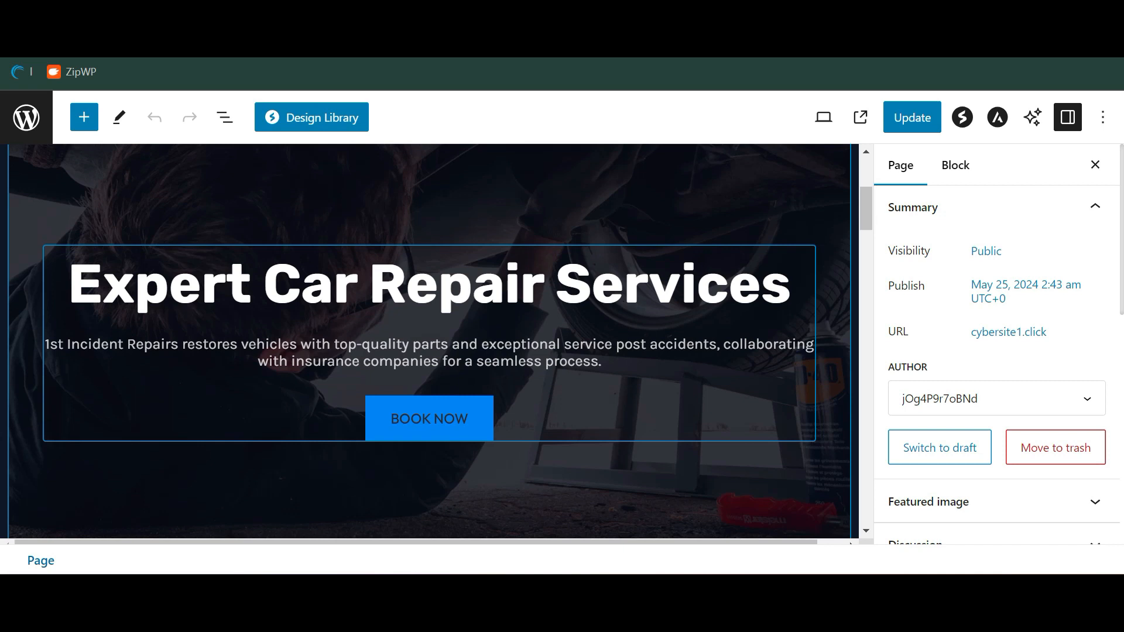
Edit the hero heading to read 'Car Repair Services in Nowhere'
left_click(555, 303)
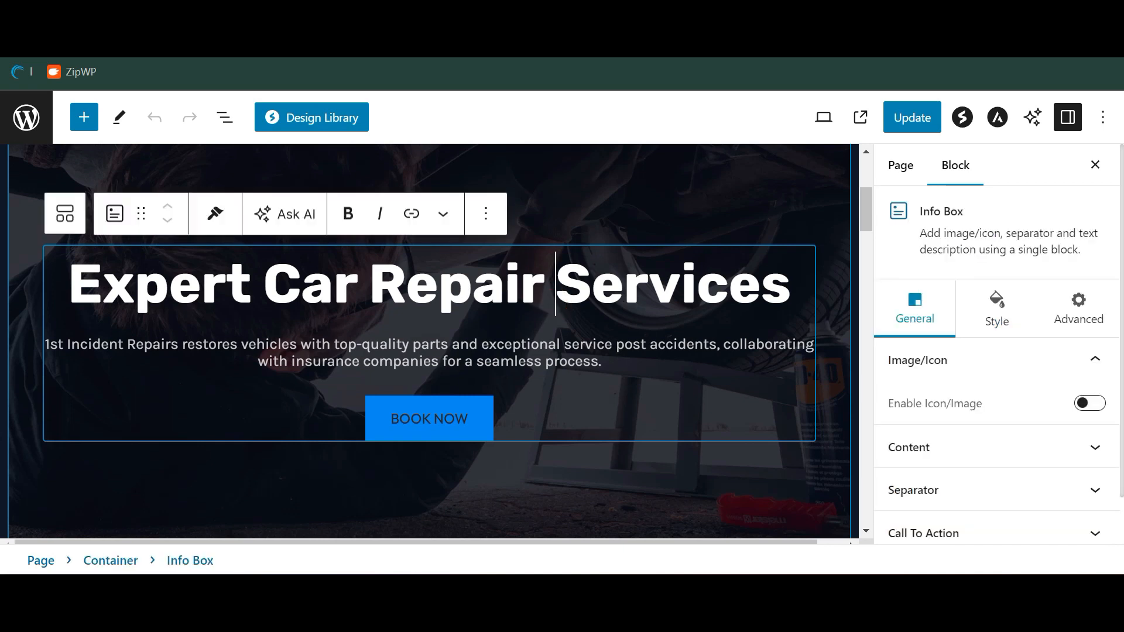
left_click(264, 285)
key("BackSpace")
key("BackSpace")
key("BackSpace")
key("BackSpace")
key("BackSpace")
key("BackSpace")
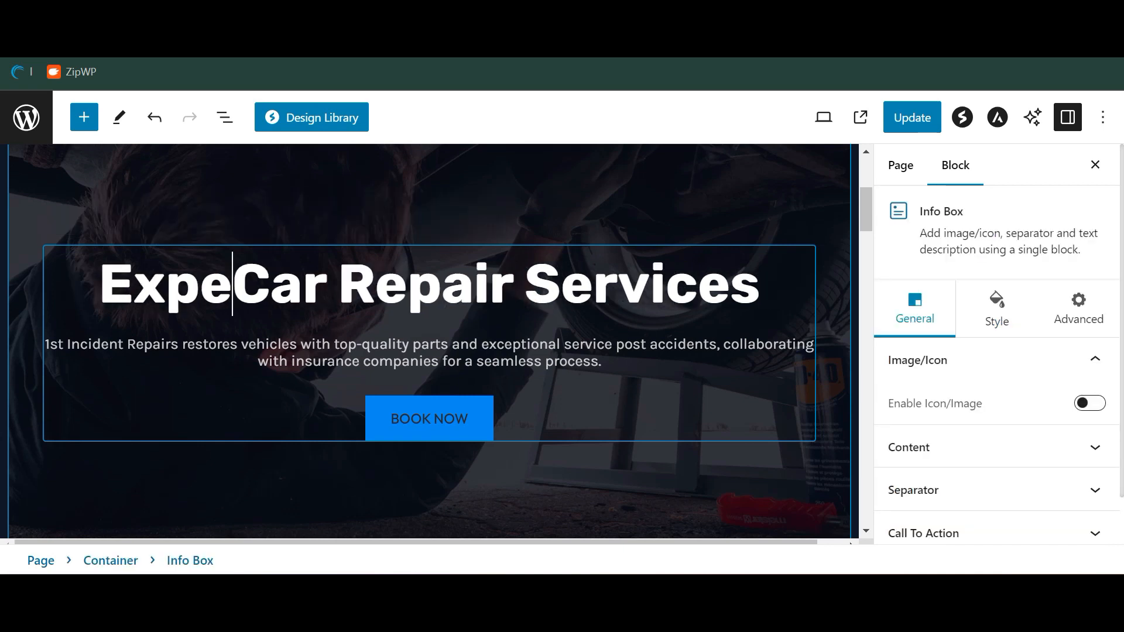
key("BackSpace")
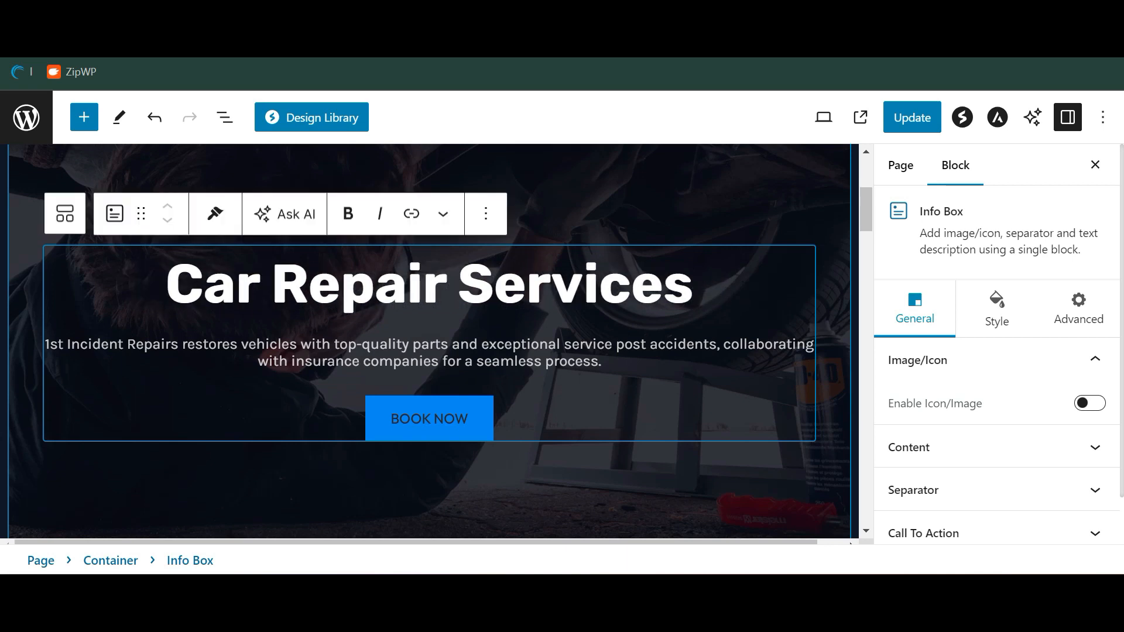
type("in ")
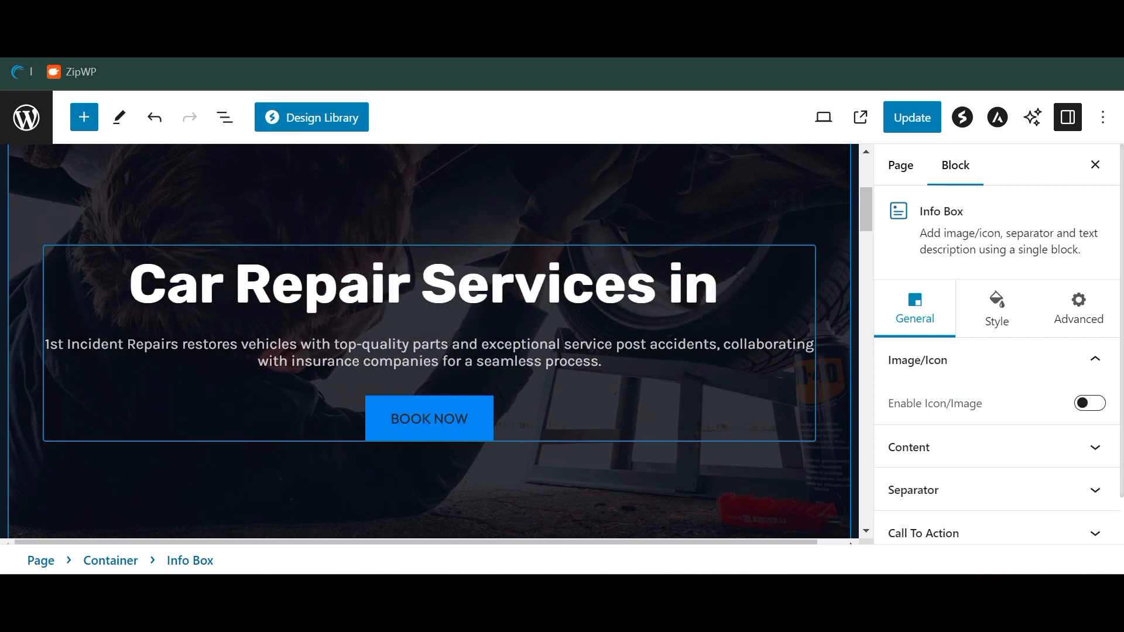
type("Nowhere")
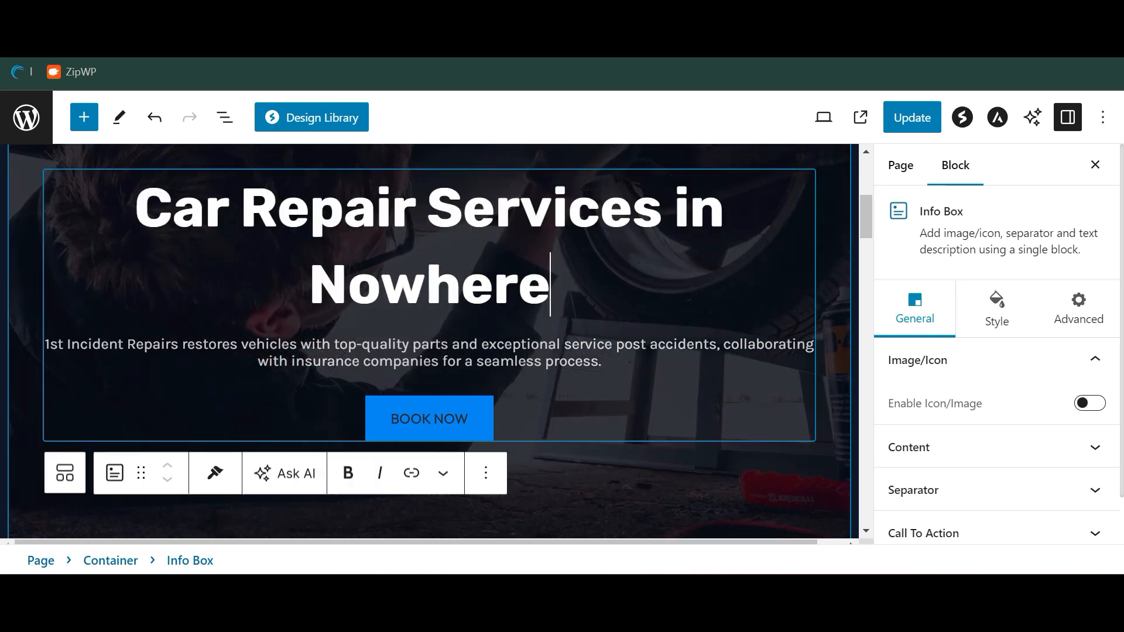
left_click(456, 428)
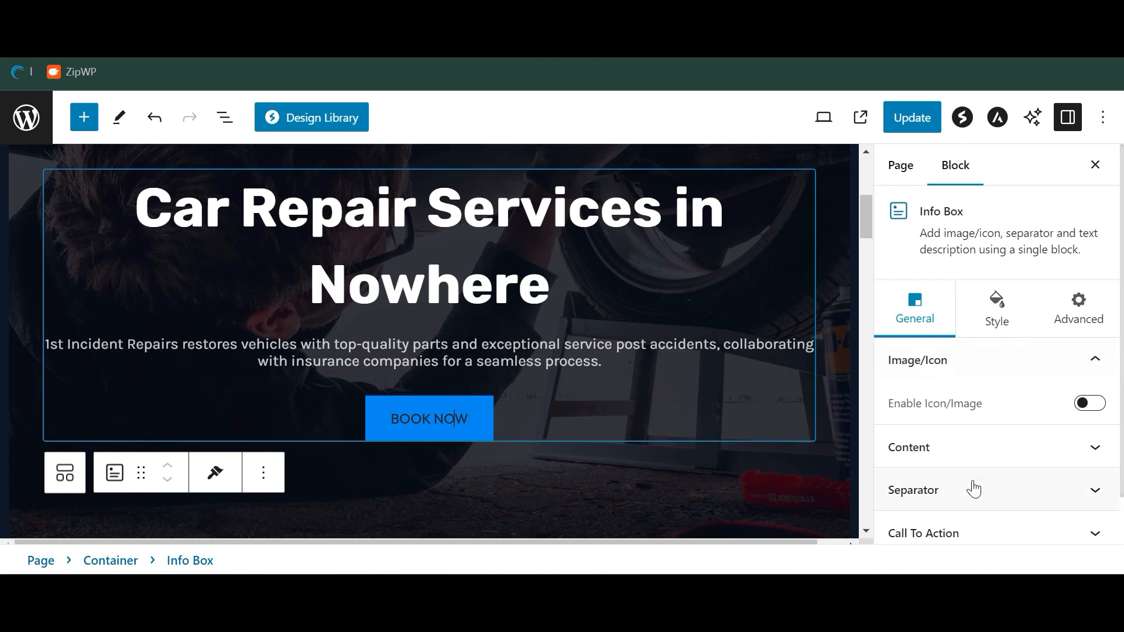
Browse the info box's Content and Separator settings, then show its Style settings
scroll(973, 489, "down", 1)
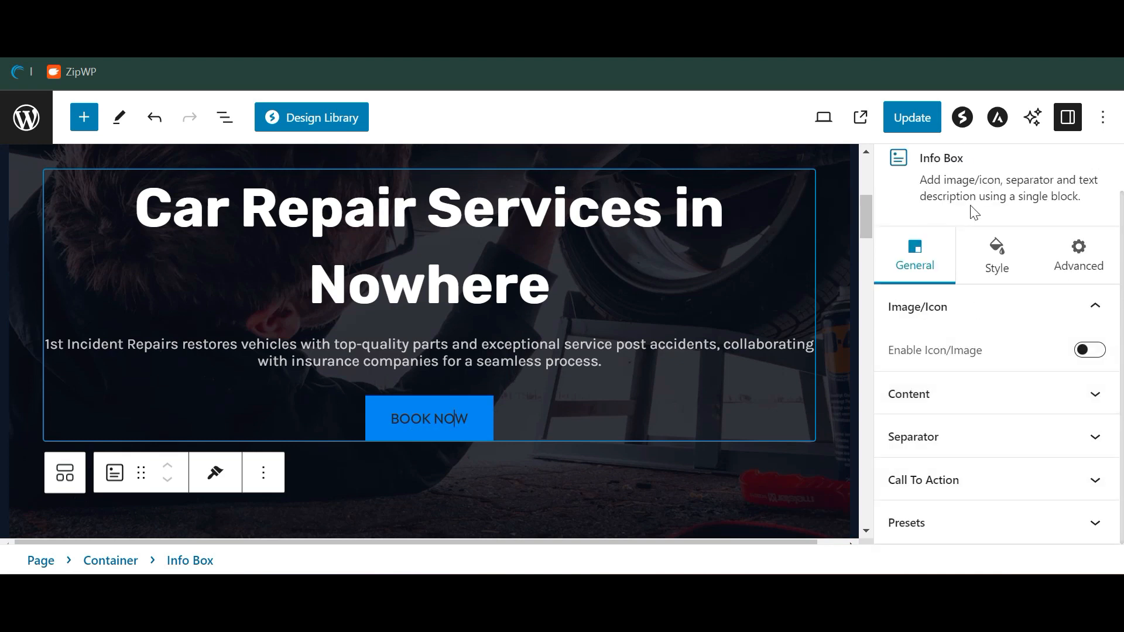
left_click(496, 210)
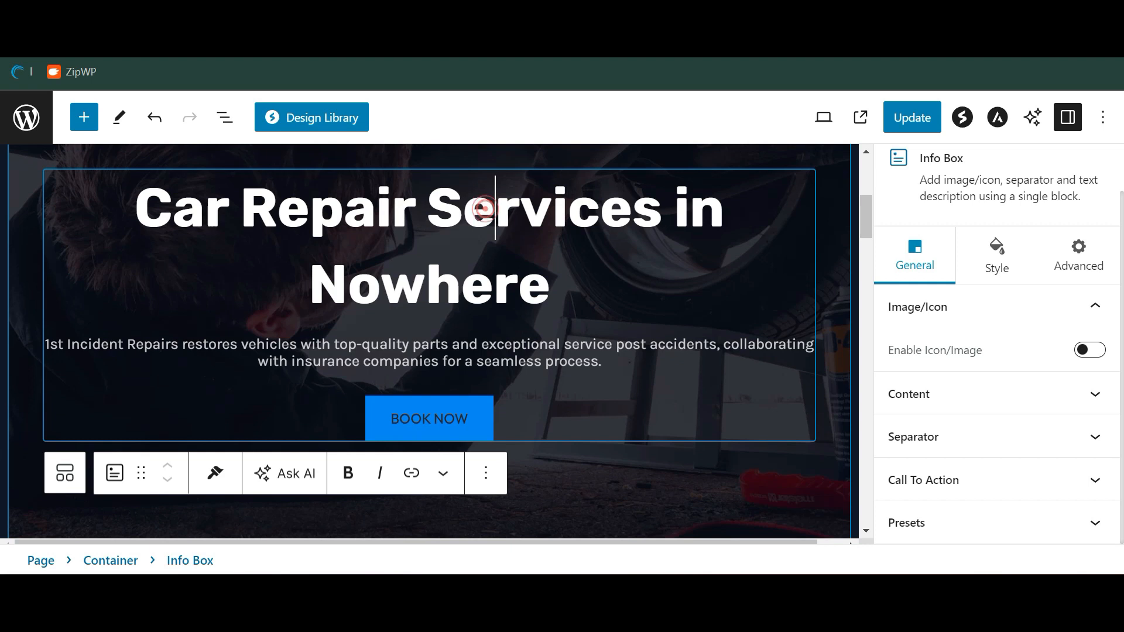
left_click(970, 410)
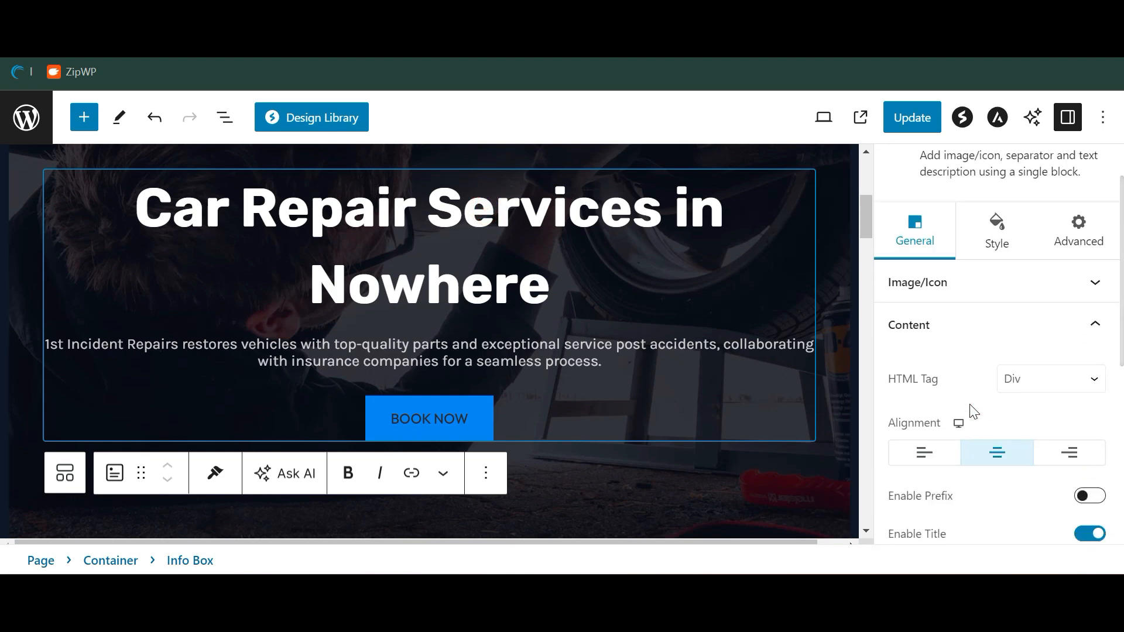
scroll(971, 410, "down", 5)
left_click(972, 433)
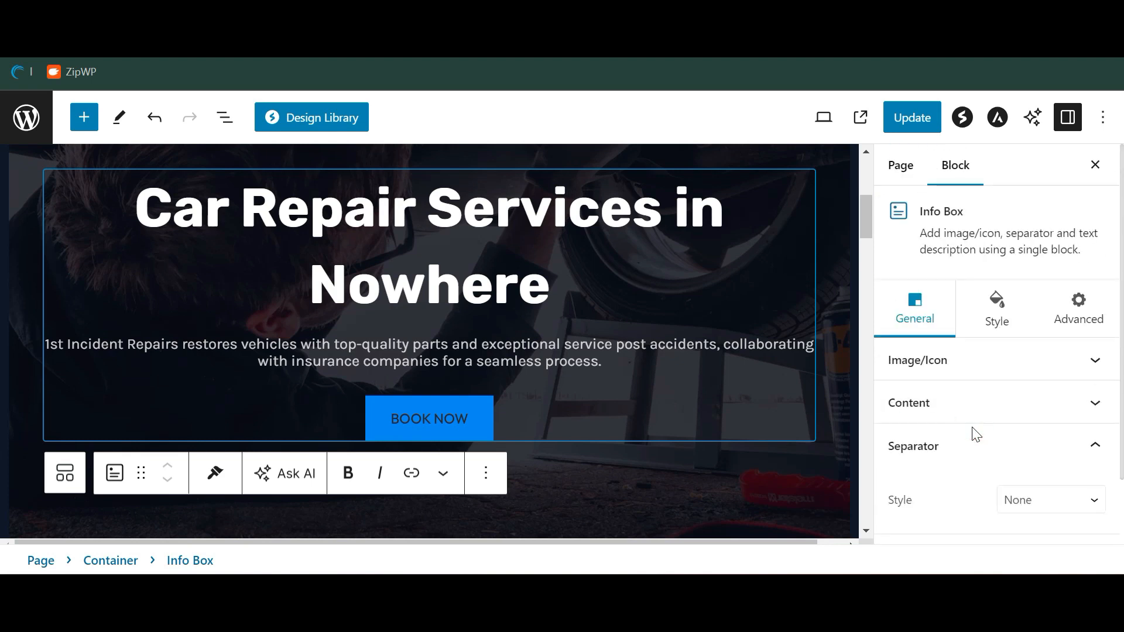
left_click(996, 322)
Set the hero heading's title colour to blue
left_click(982, 372)
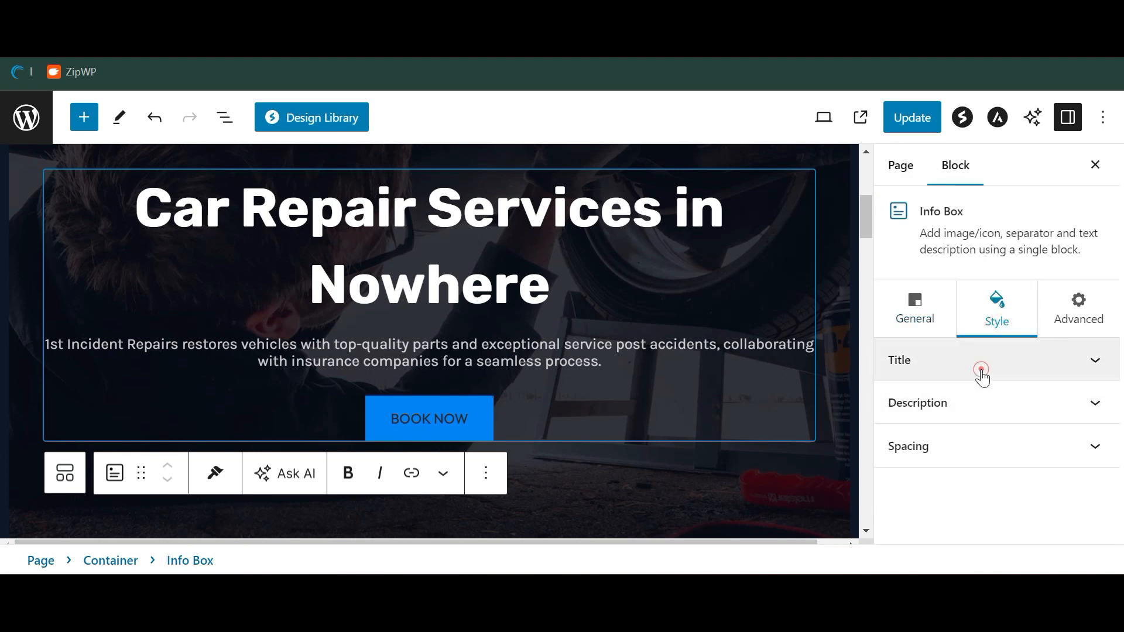
left_click(1091, 287)
left_click_drag(1032, 363, 1043, 298)
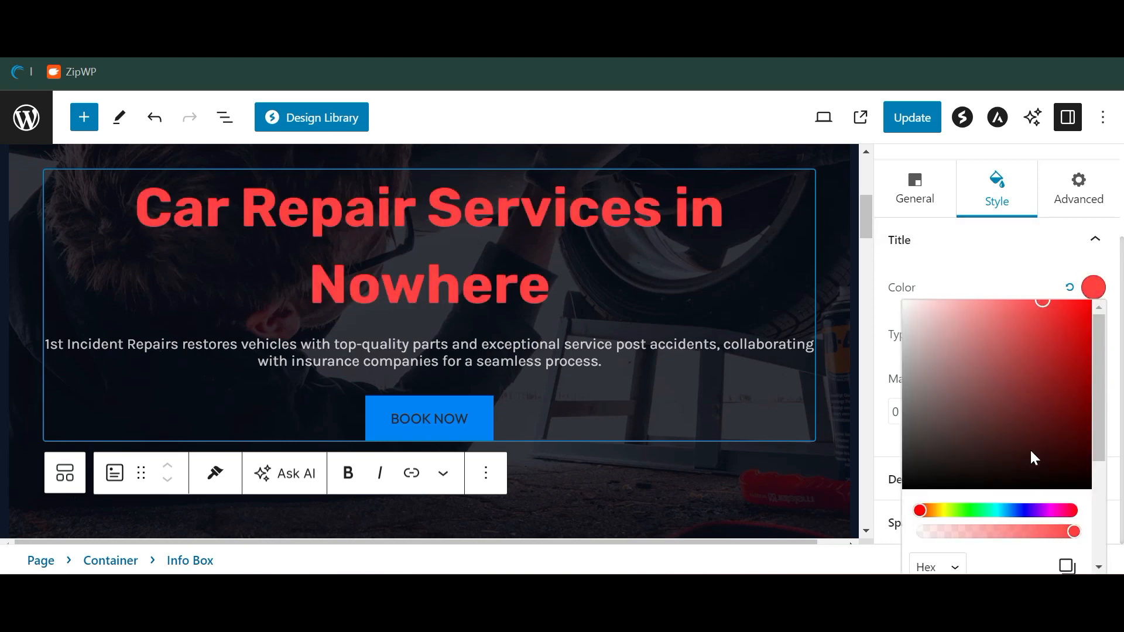
left_click(1022, 512)
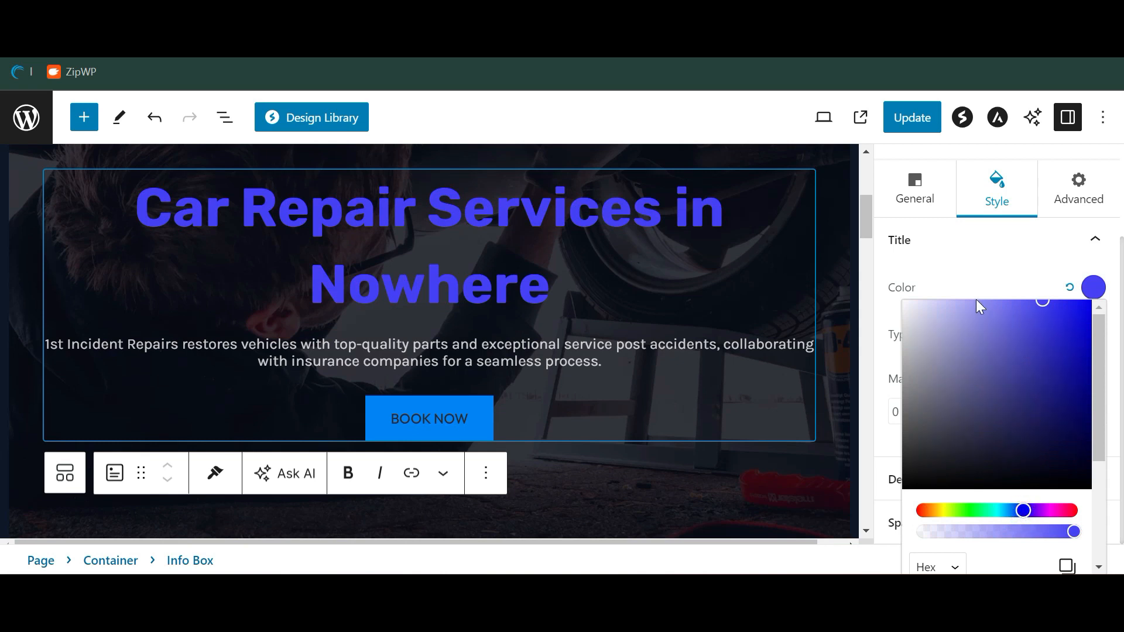
left_click(958, 243)
left_click(958, 242)
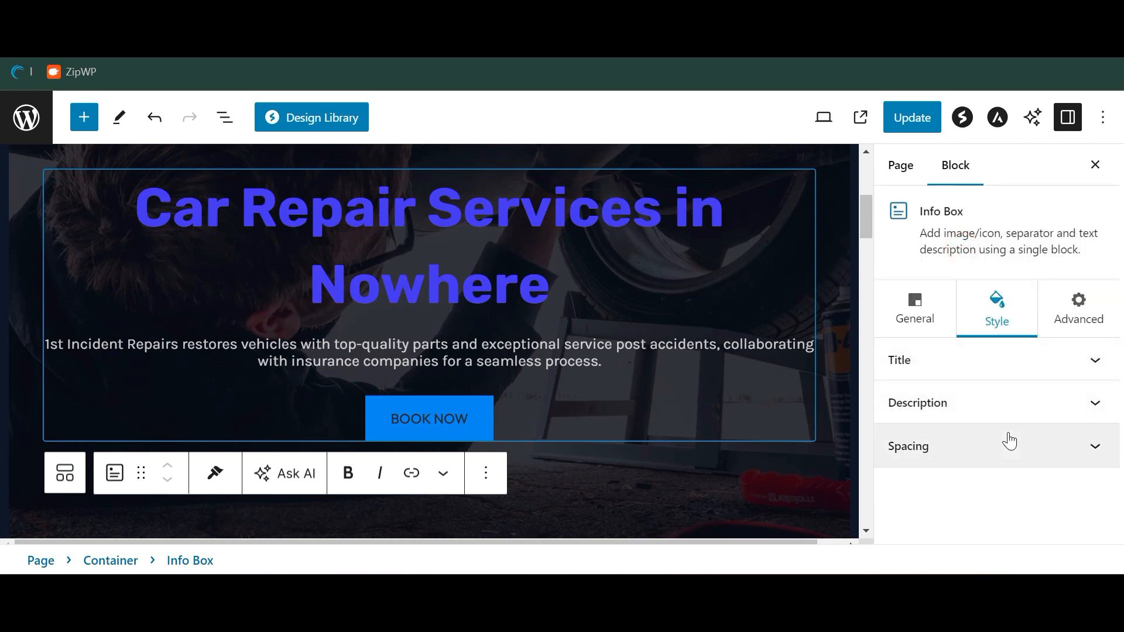
Give the info box a Fade Down entrance animation, then return to its General content settings
left_click(1077, 314)
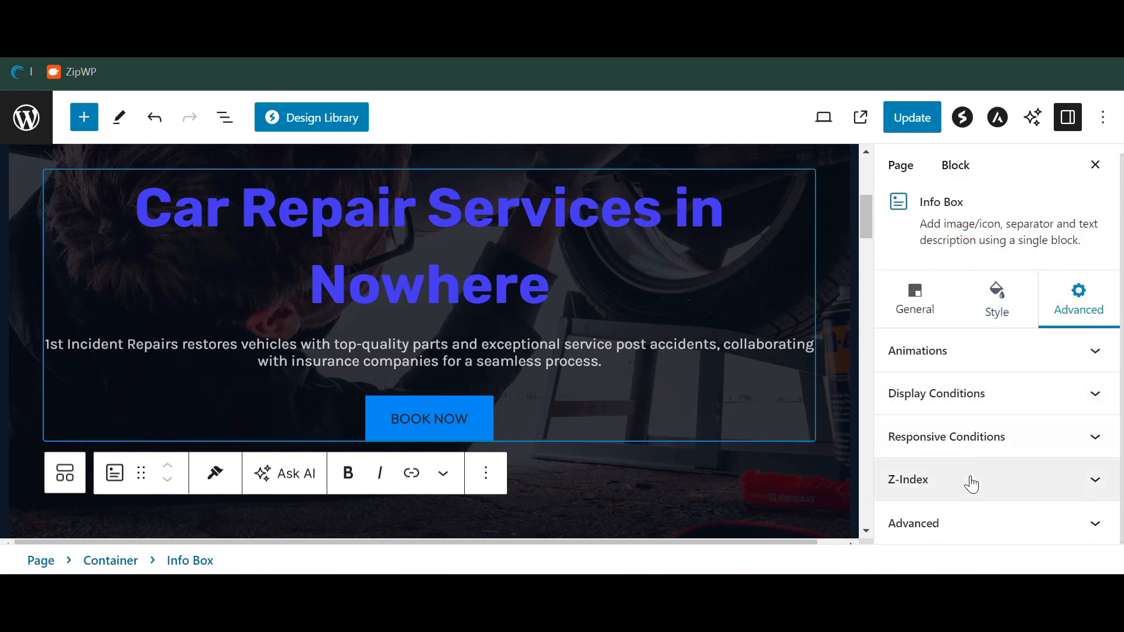
left_click(958, 352)
left_click(960, 401)
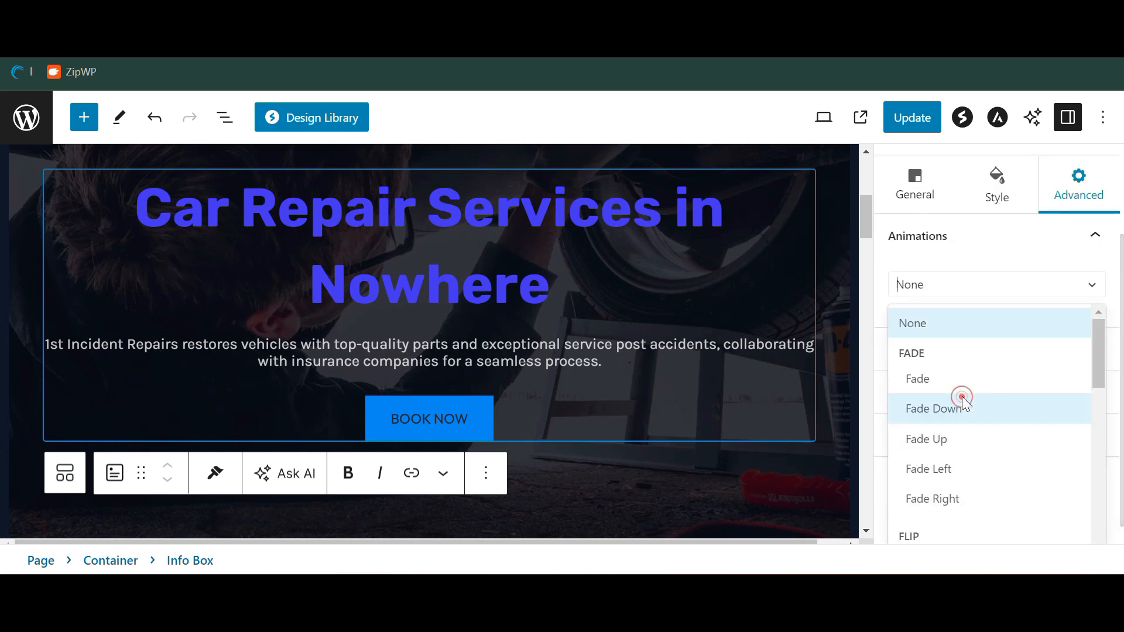
left_click(962, 409)
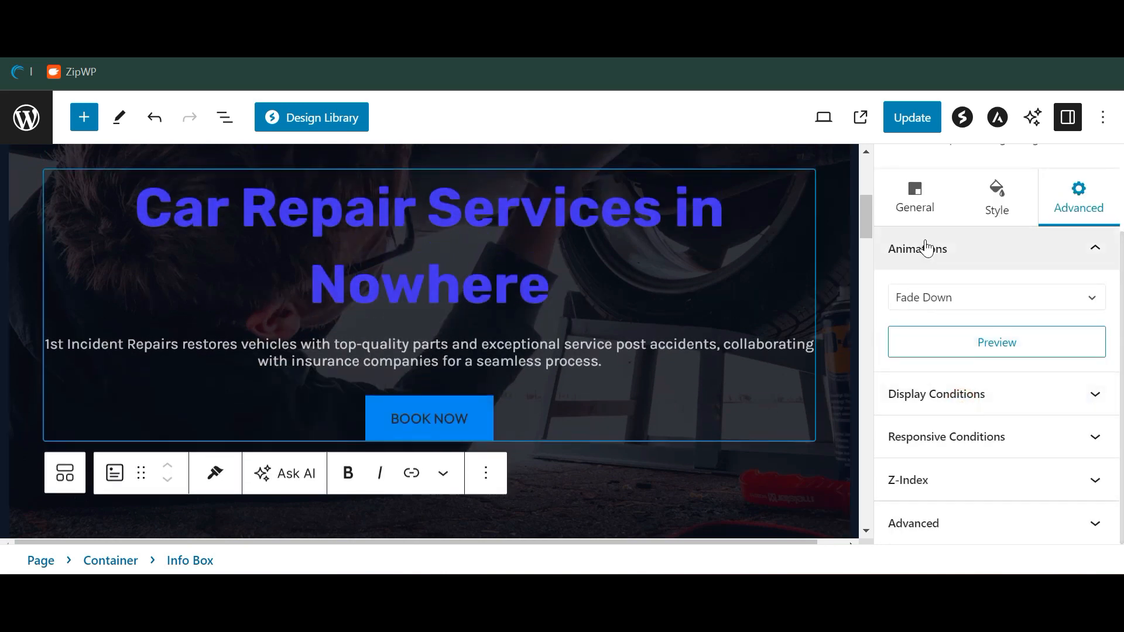
left_click(937, 220)
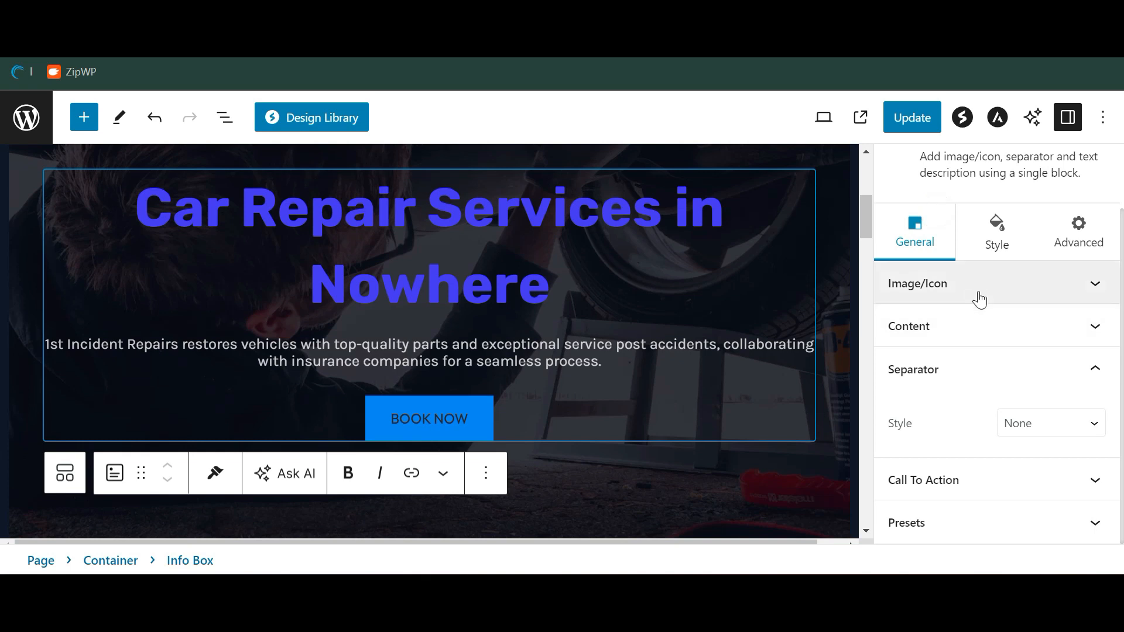
left_click(996, 335)
scroll(976, 311, "down", 5)
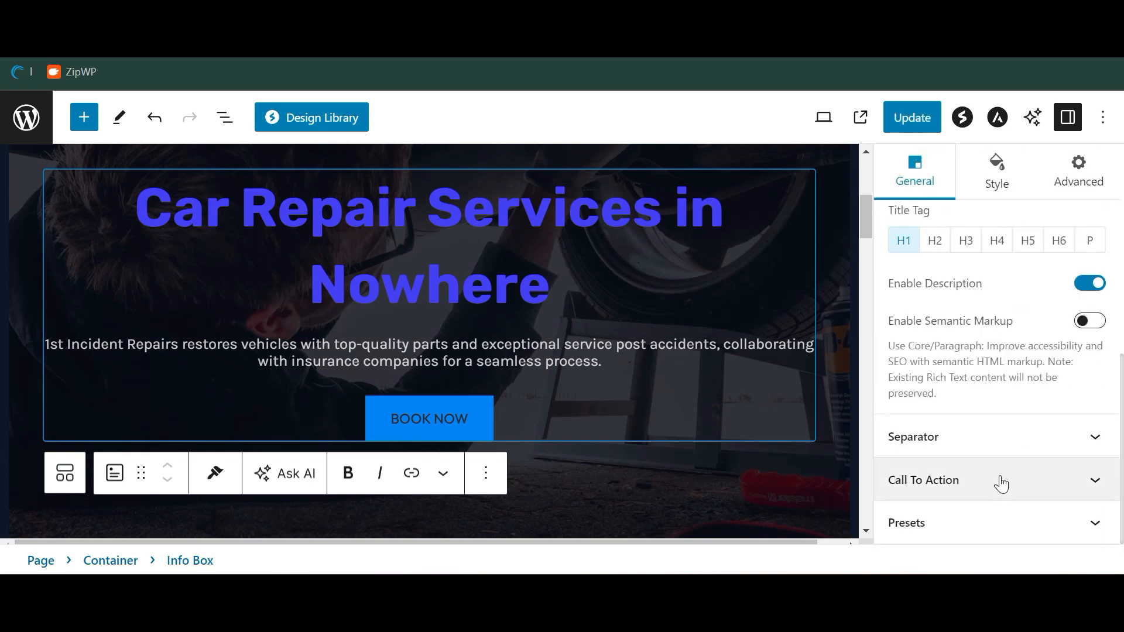
Try a gradient background on the hero container, then restore its Image background
scroll(430, 341, "up", 4)
scroll(455, 244, "up", 2)
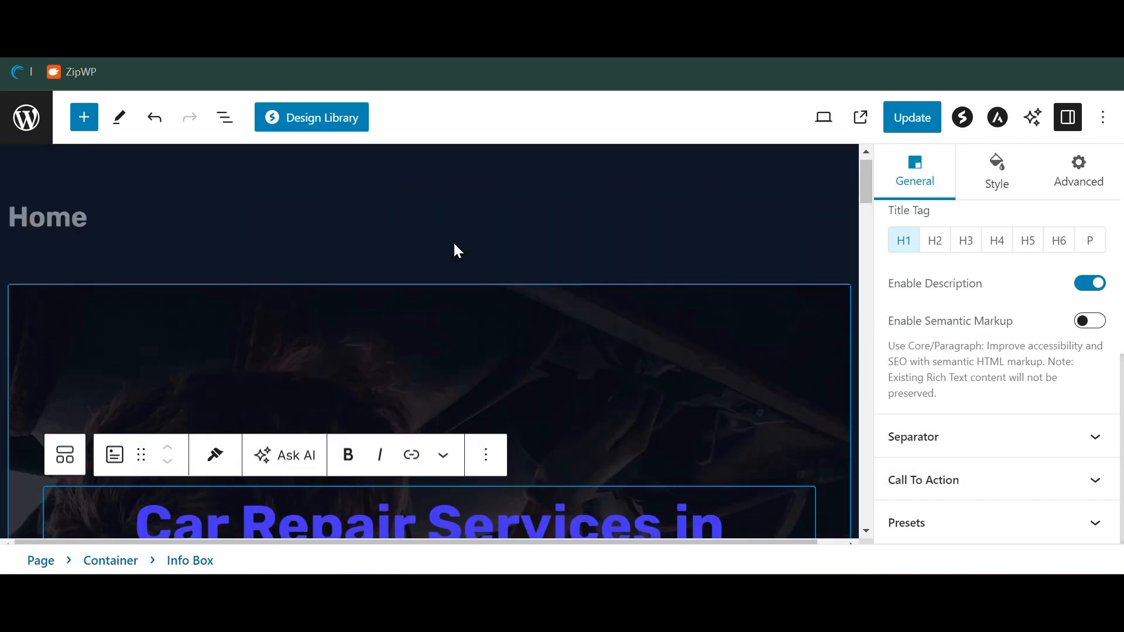
left_click(377, 332)
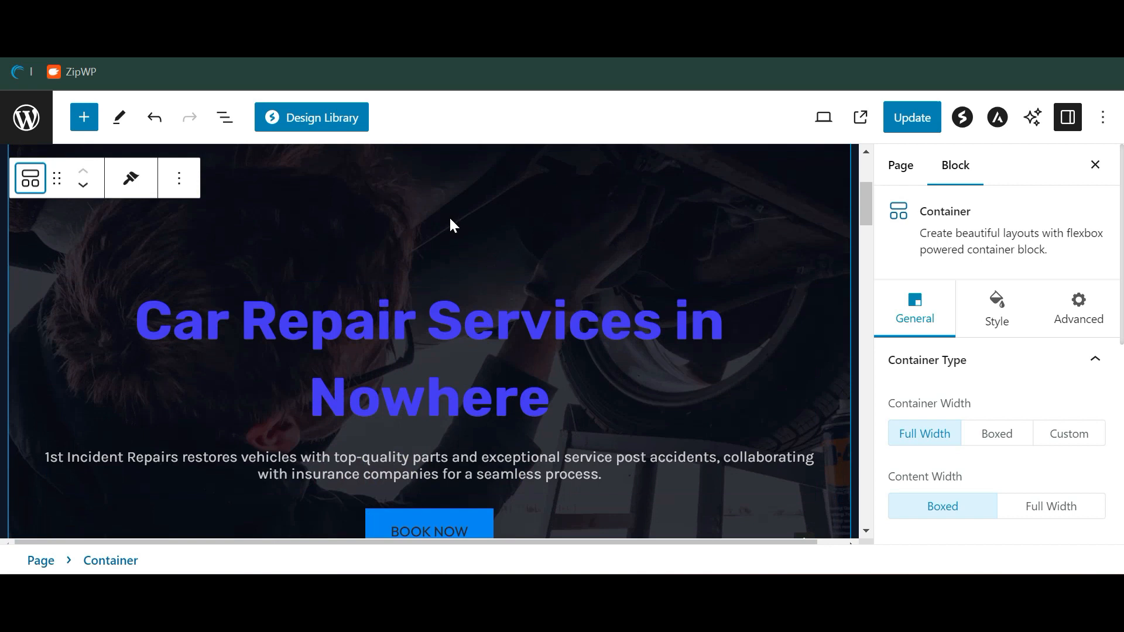
scroll(337, 261, "up", 1)
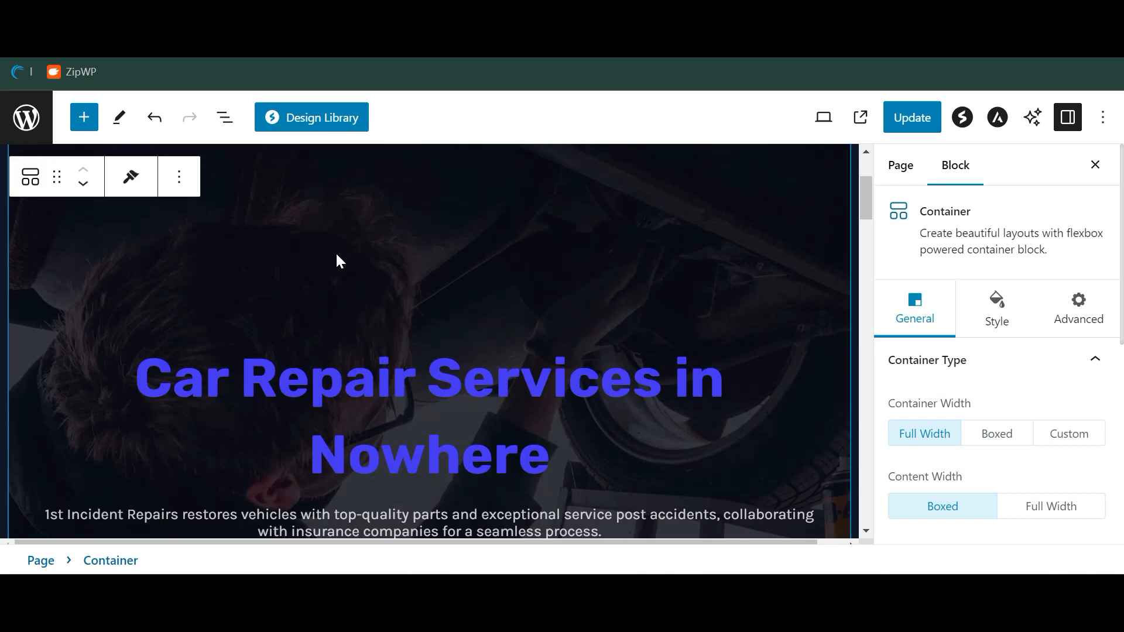
scroll(336, 257, "up", 1)
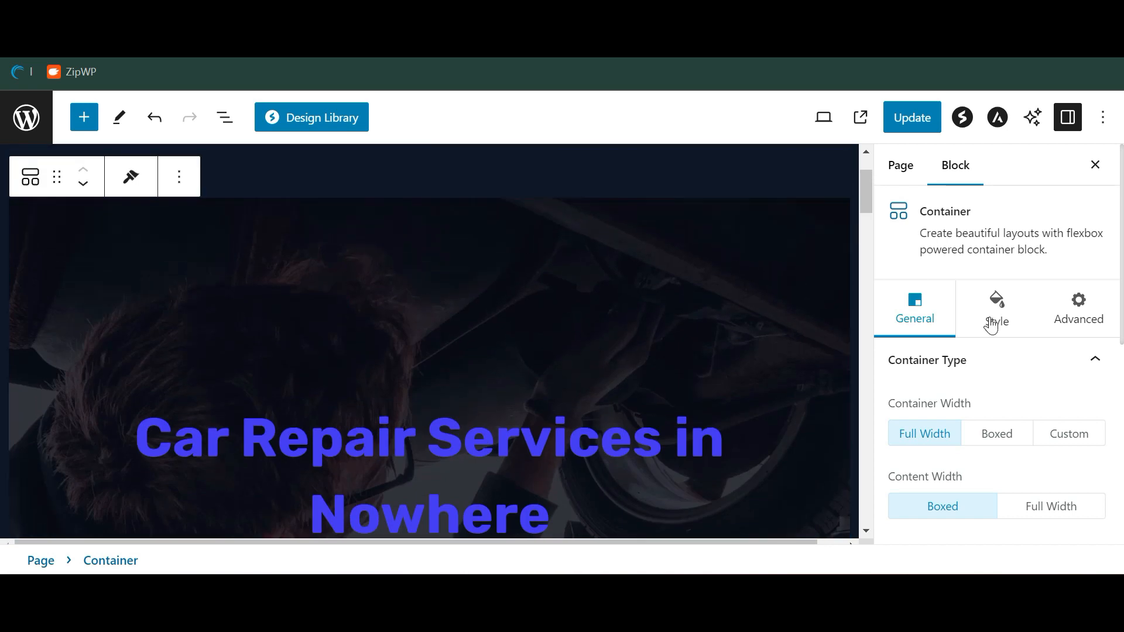
left_click(990, 321)
scroll(954, 390, "down", 2)
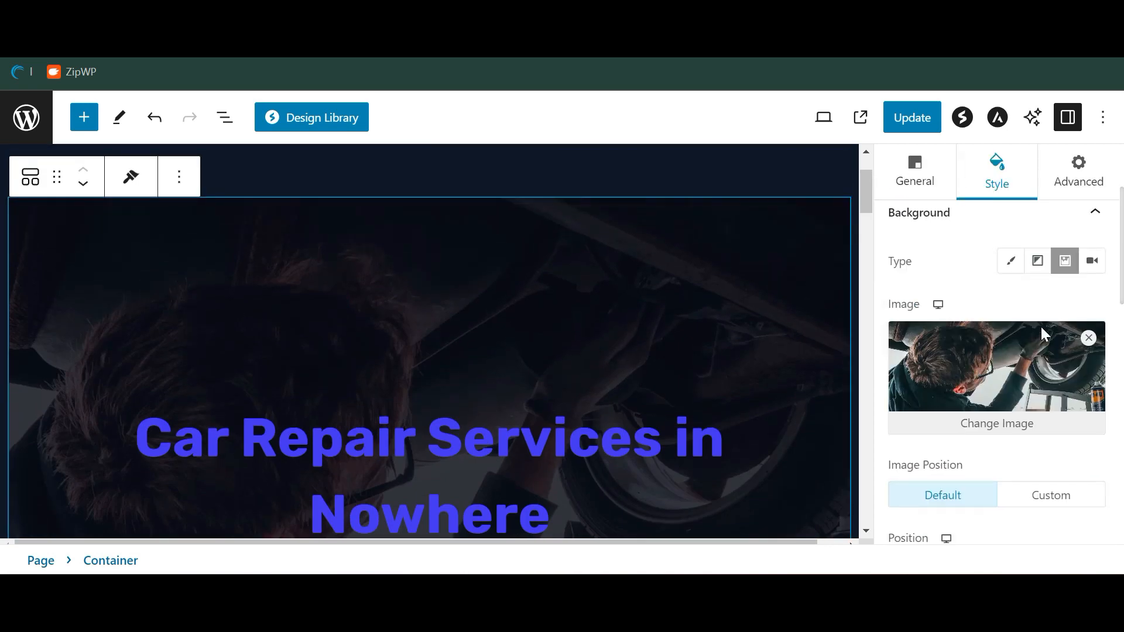
left_click(1037, 263)
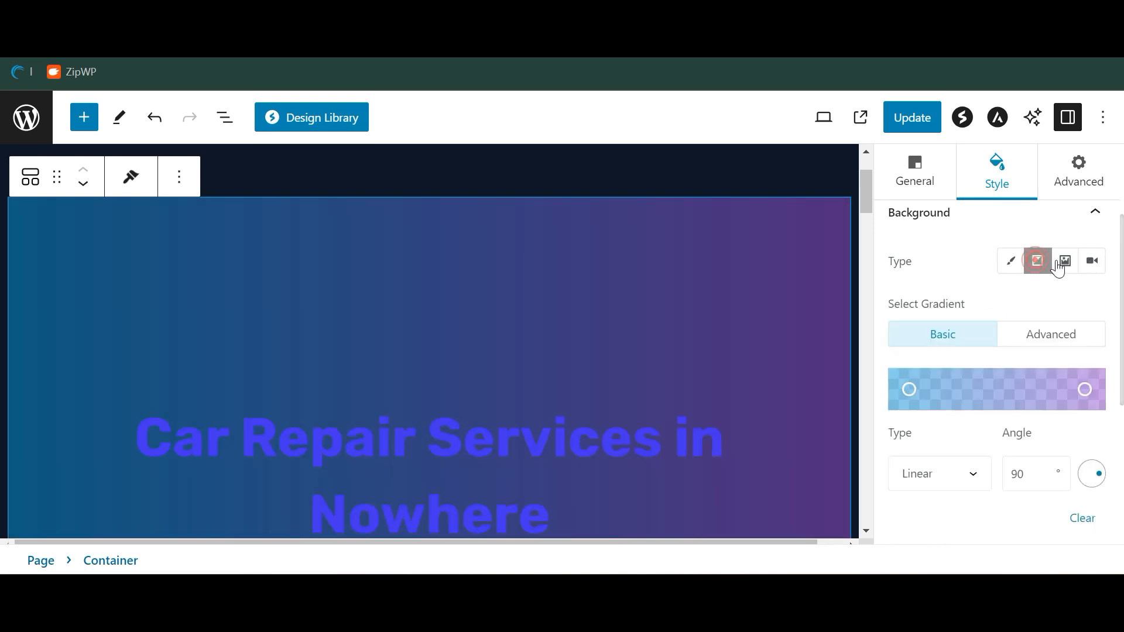
left_click(1063, 261)
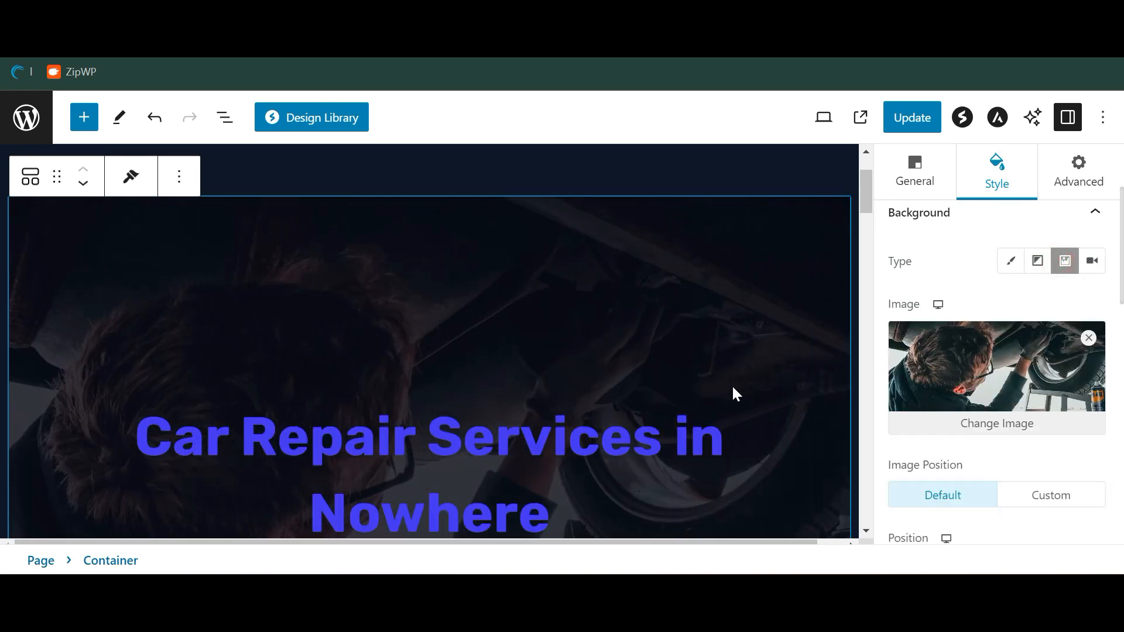
Select the engine image in Our Story and open the List View outline
scroll(732, 392, "down", 5)
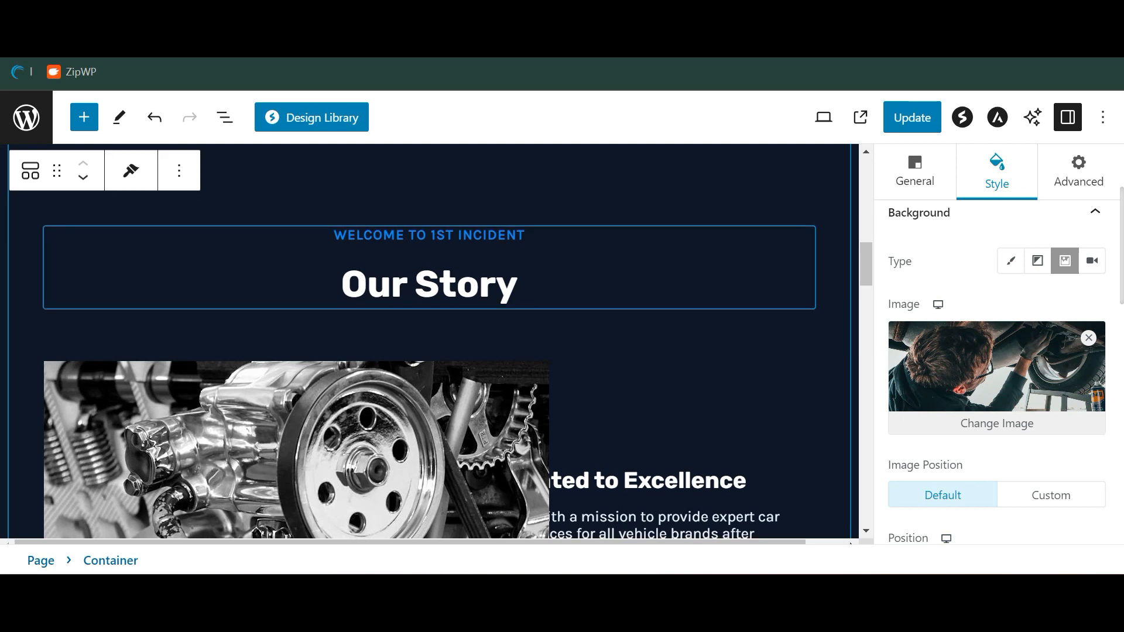
scroll(538, 276, "down", 5)
left_click(442, 300)
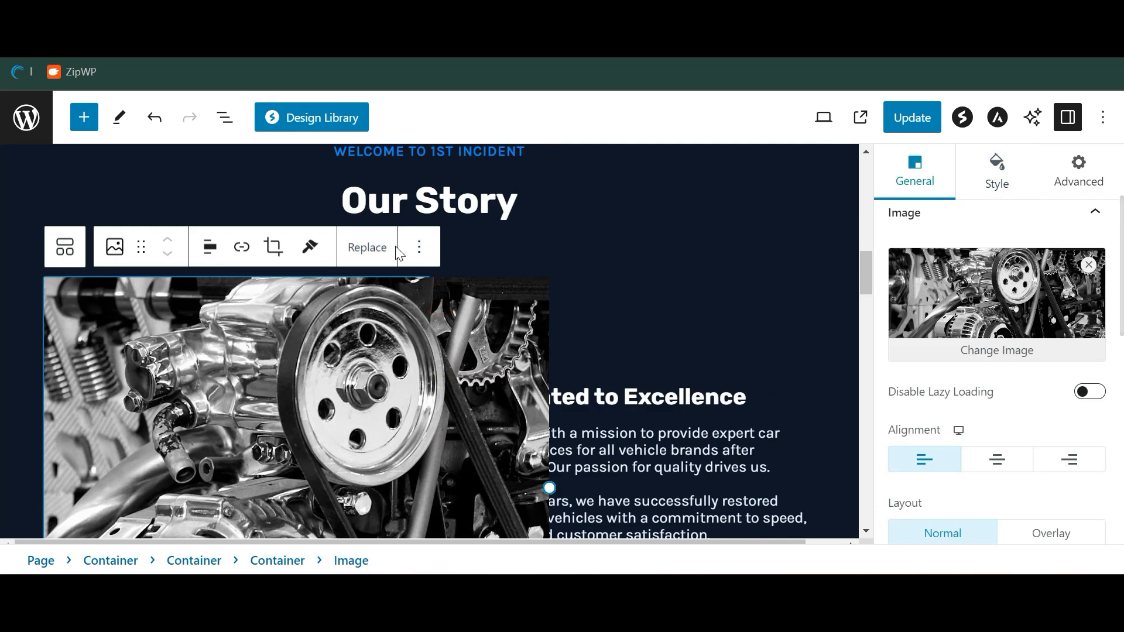
scroll(656, 367, "down", 5)
scroll(654, 367, "down", 6)
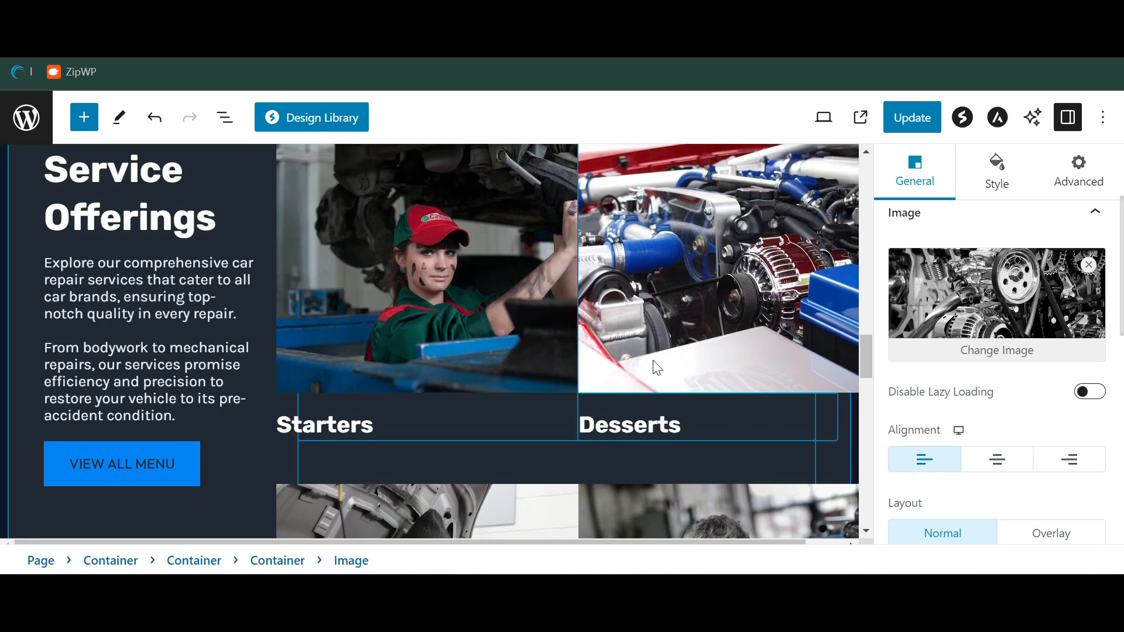
left_click(225, 117)
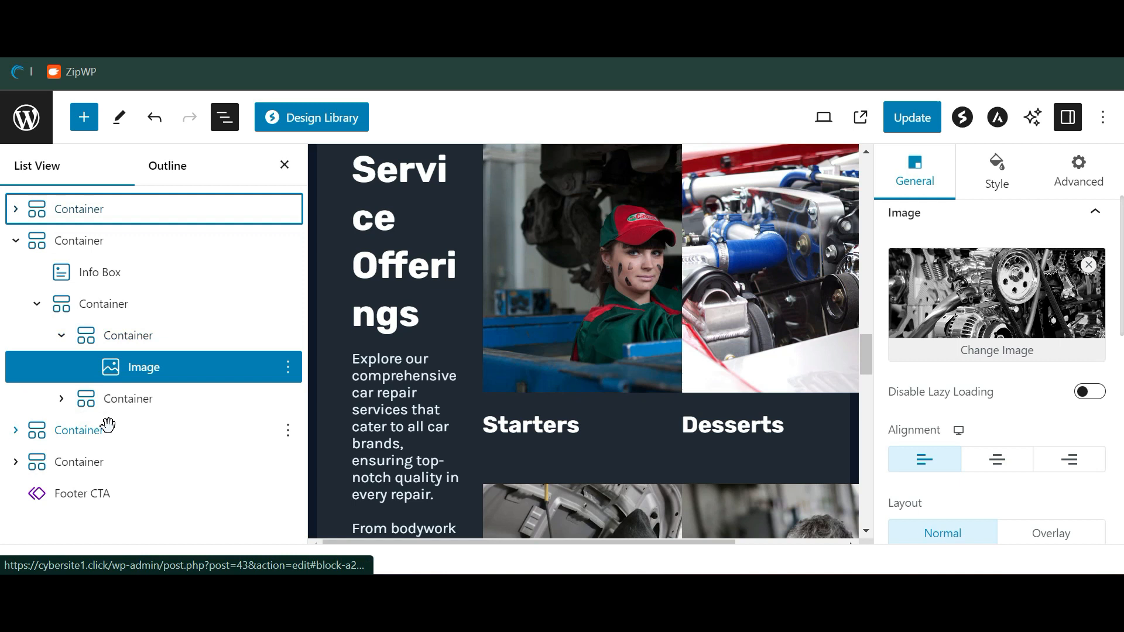
In List View, select and expand the top hero Container and select its Info Box
scroll(479, 310, "up", 10)
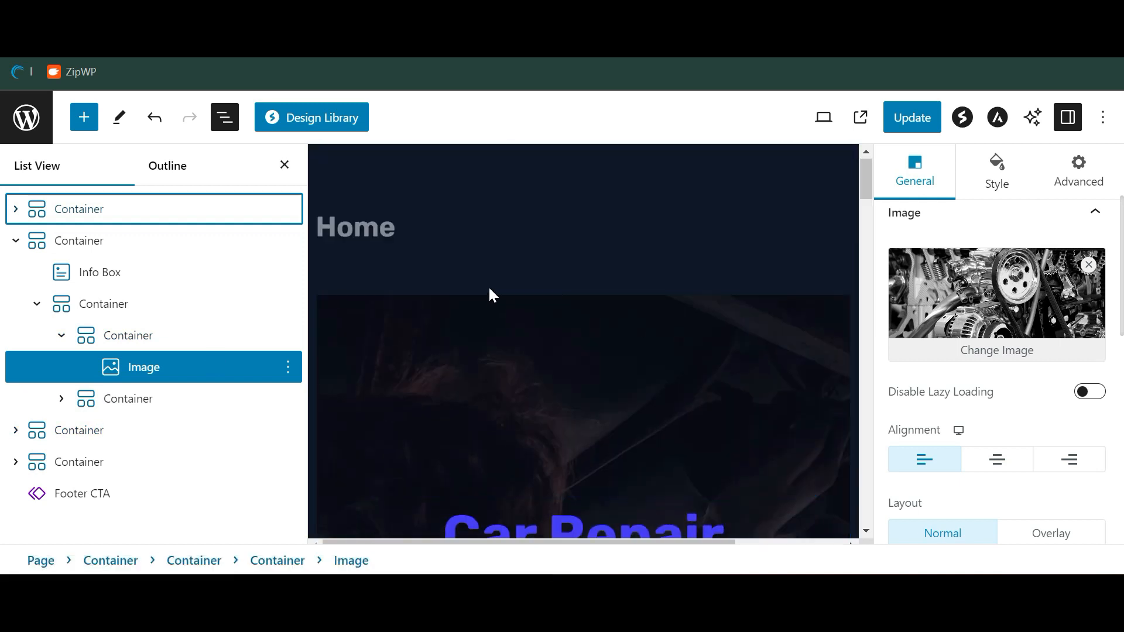
scroll(493, 367, "down", 1)
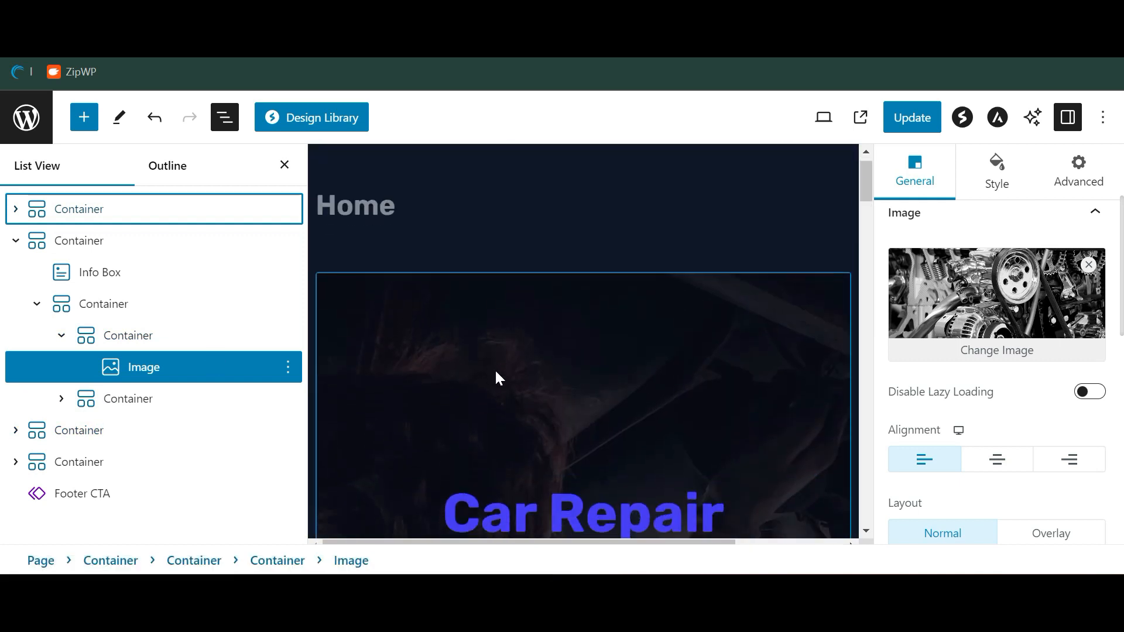
left_click(143, 216)
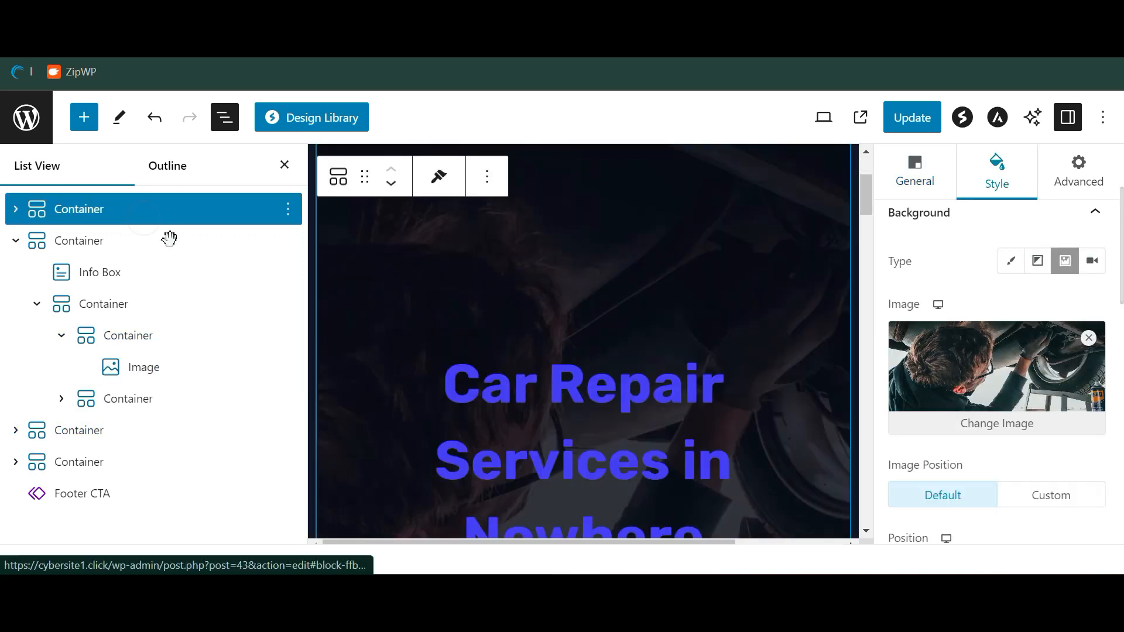
left_click(17, 214)
left_click(119, 247)
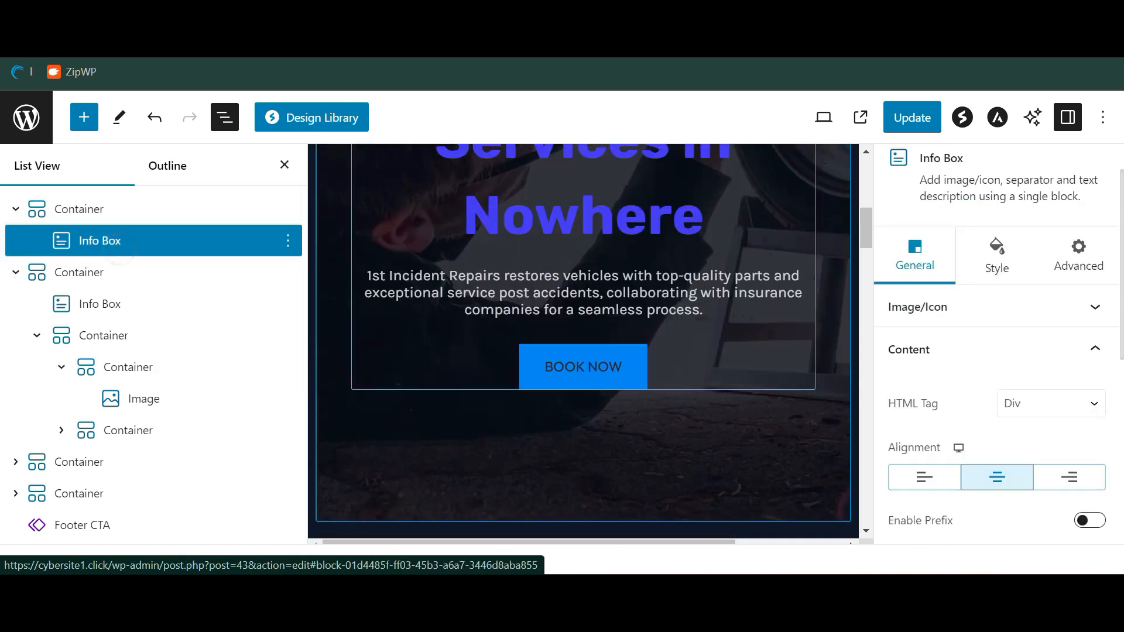
Close List View and select the Starters heading on the canvas
scroll(589, 423, "down", 4)
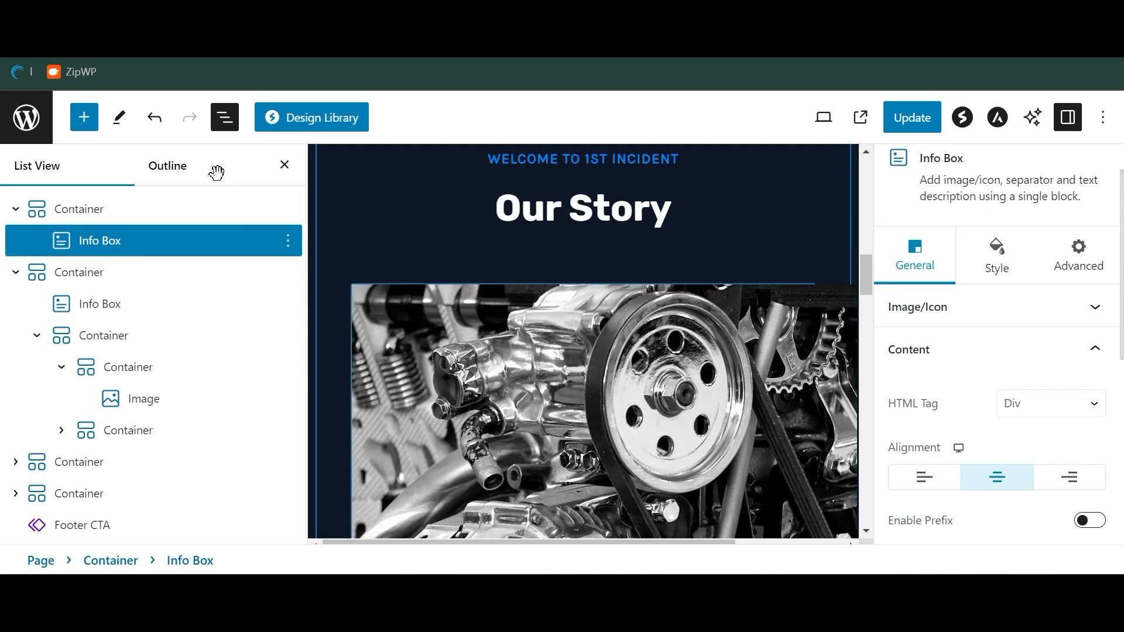
left_click(284, 165)
scroll(418, 363, "down", 10)
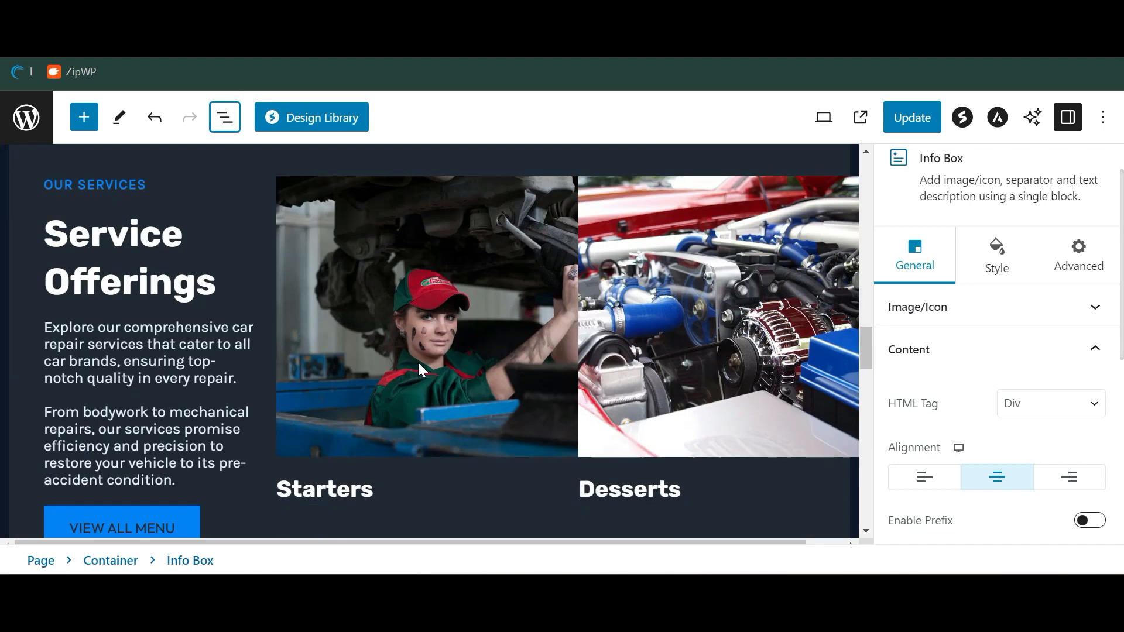
left_click(363, 317)
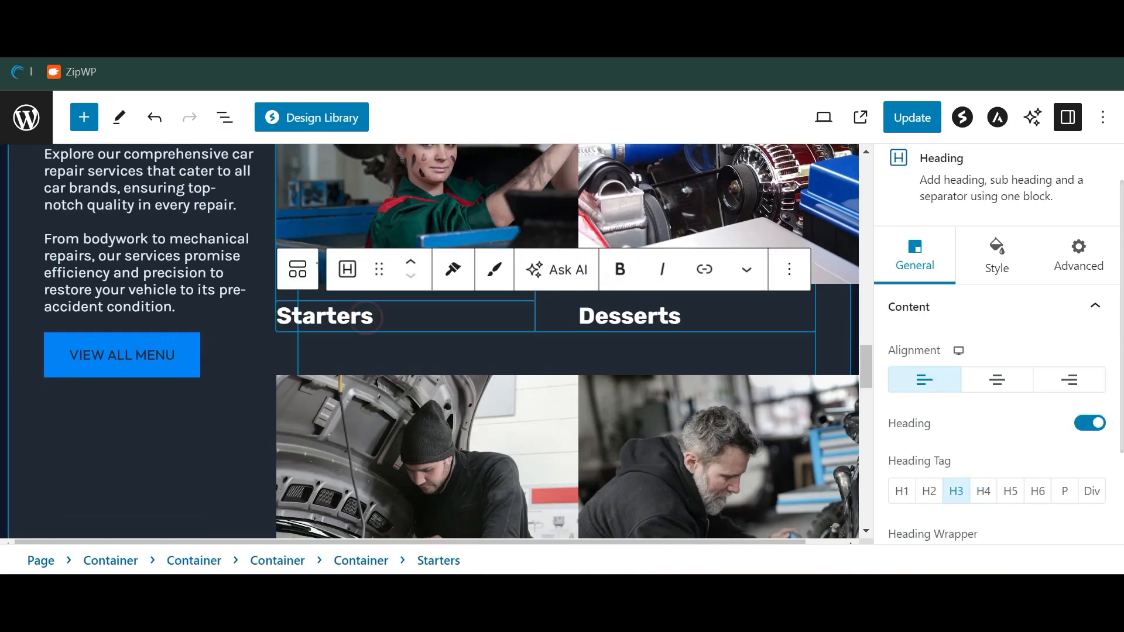
Replace the Starters heading text with 'Windshield Repair'
key("ctrl+a")
left_click(362, 316)
type("Pa")
key("ctrl+a")
type("P")
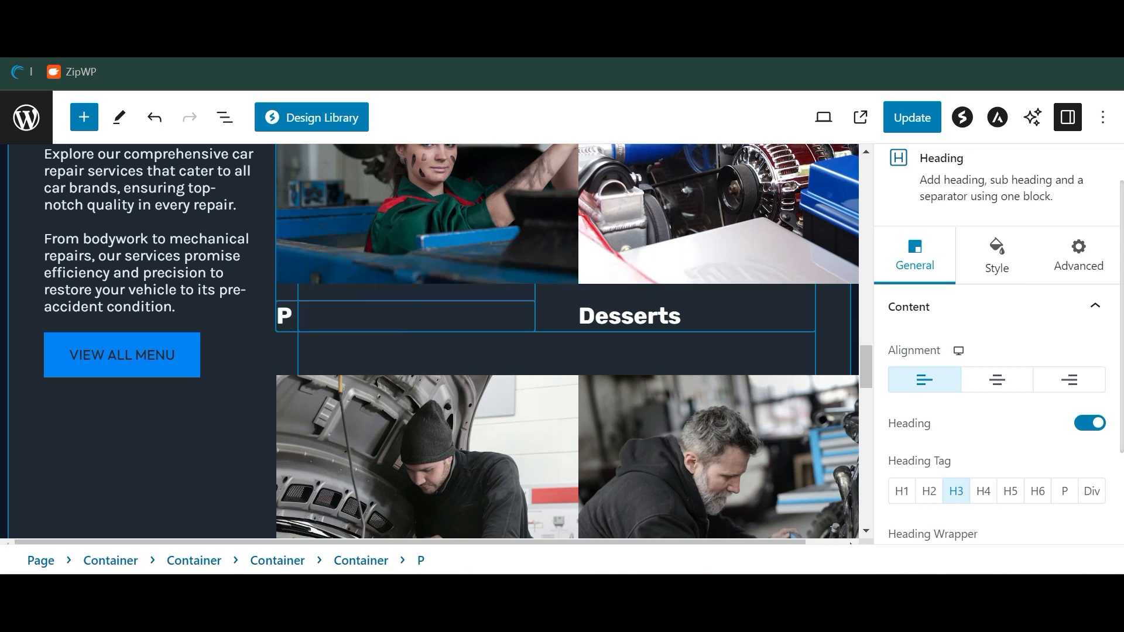
key("BackSpace")
type("C")
key("BackSpace")
type("Windshield Repair")
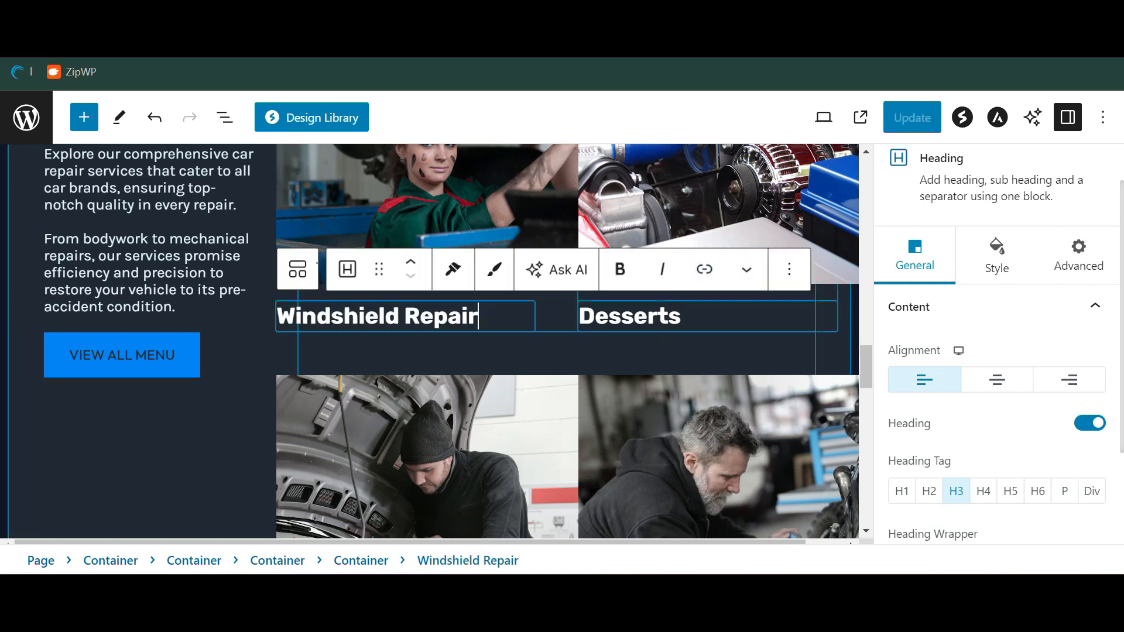
Rename the Desserts heading to 'Panel Repairs' and select the second testimonial's star rating
double_click(682, 316)
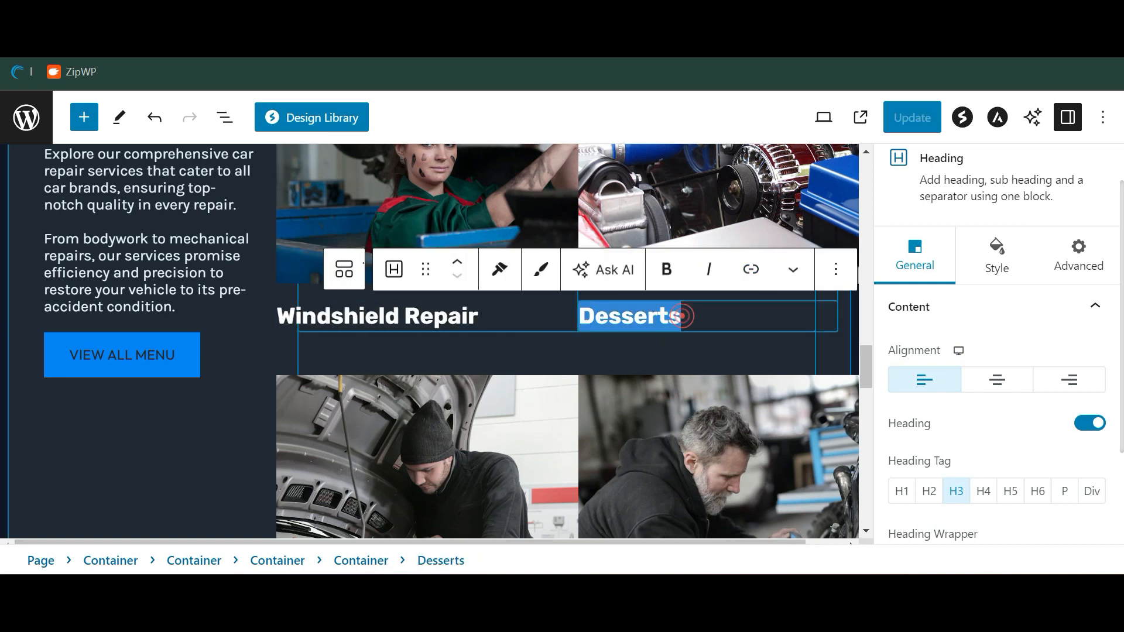
type("Panel Repairs")
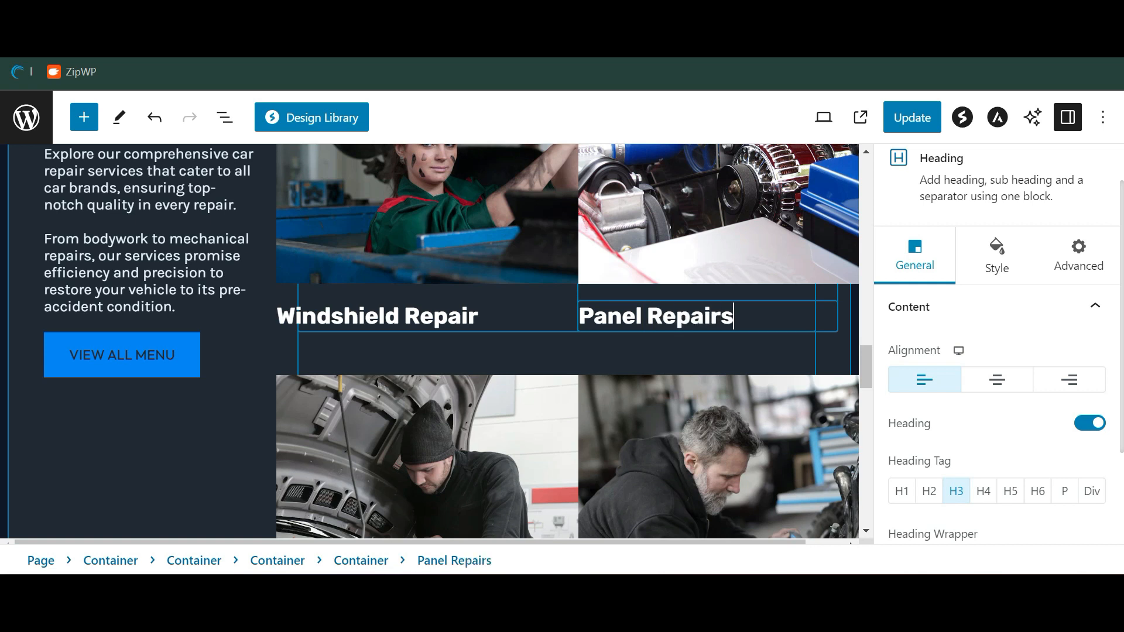
scroll(683, 316, "up", 1)
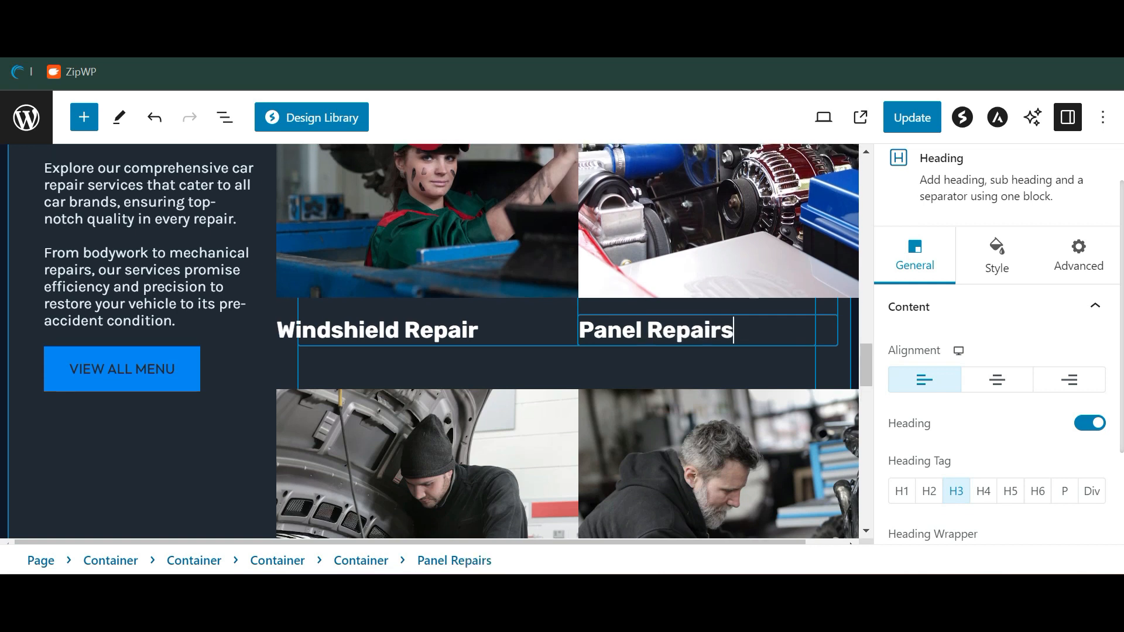
scroll(526, 284, "down", 15)
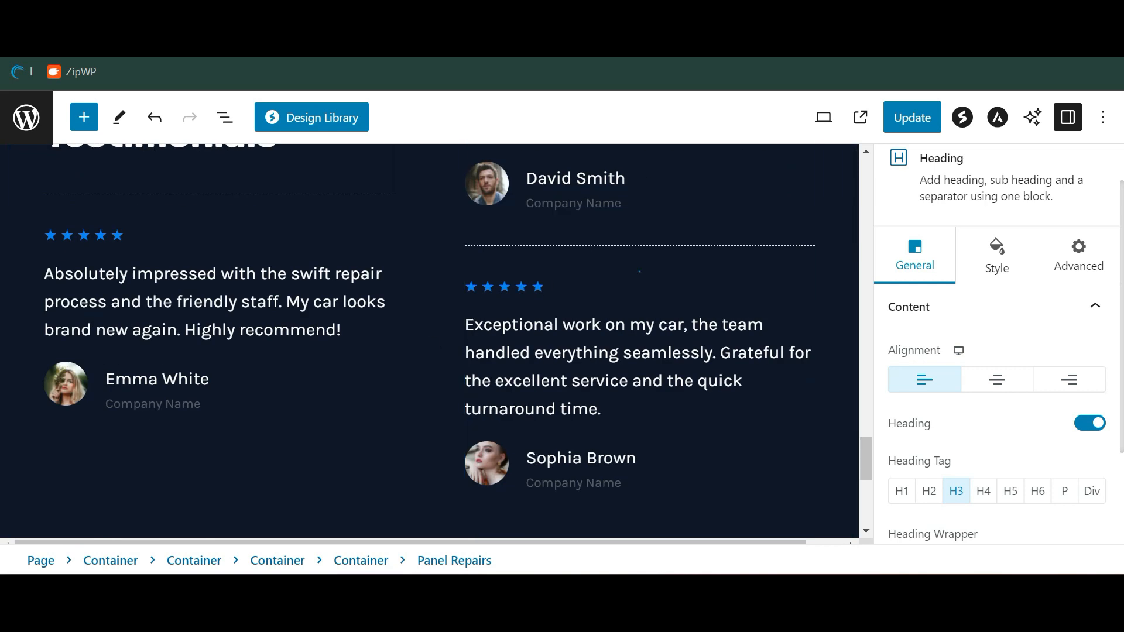
left_click(527, 285)
scroll(1014, 409, "down", 3)
scroll(997, 275, "up", 5)
Drag the testimonial rating to 3.7, update the Home page, and go back to Pages
scroll(1057, 378, "down", 2)
left_click_drag(1030, 380, 994, 380)
scroll(580, 328, "down", 5)
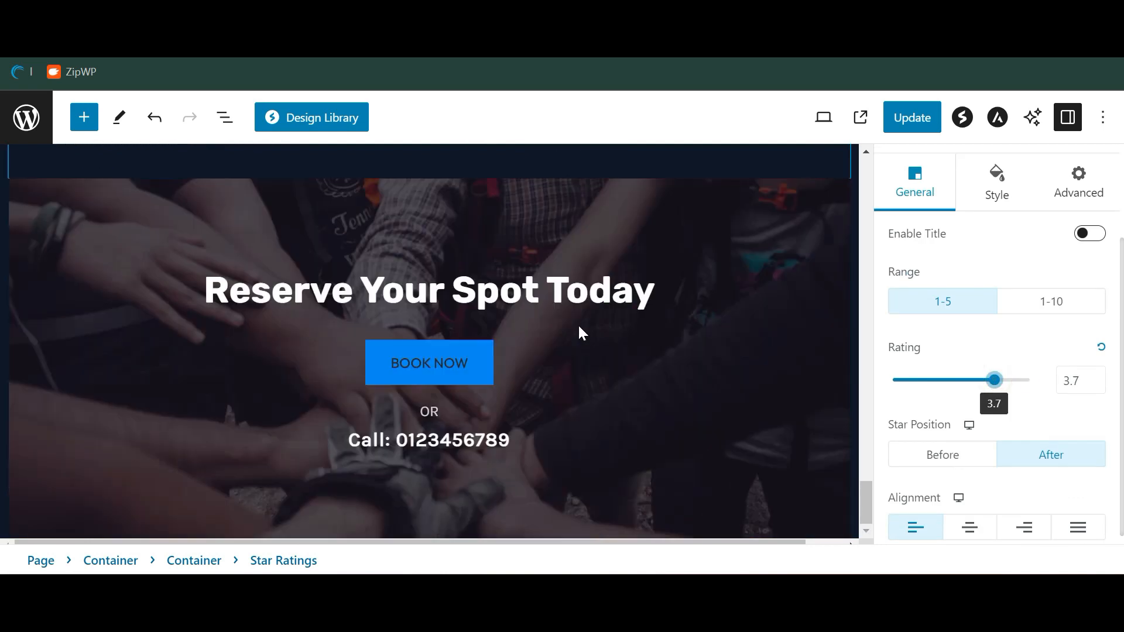
left_click(923, 123)
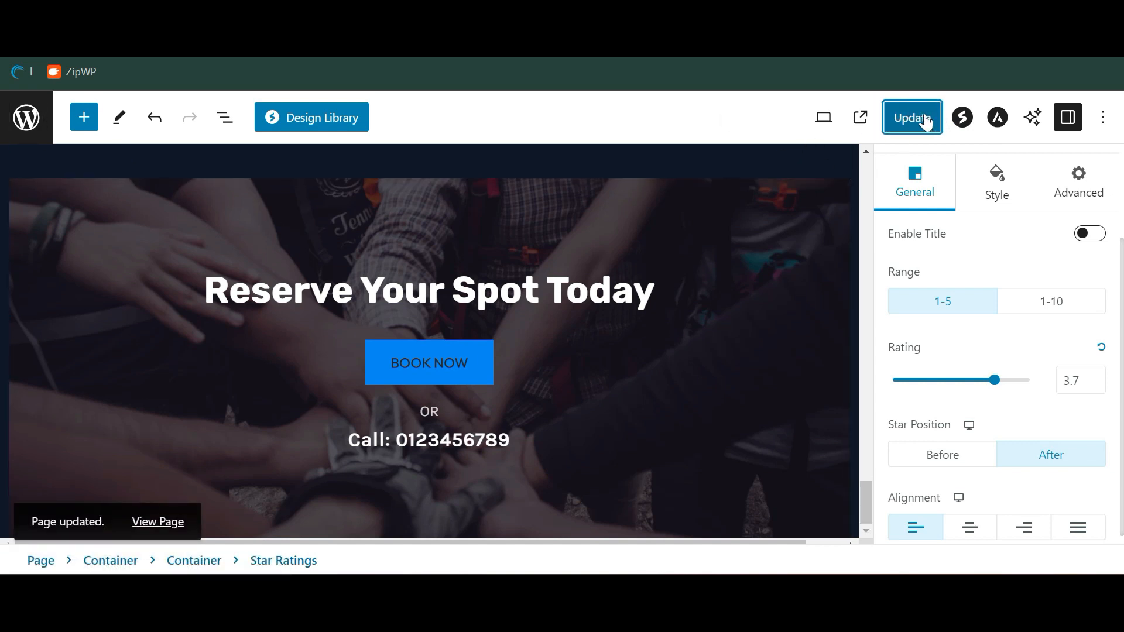
left_click(29, 131)
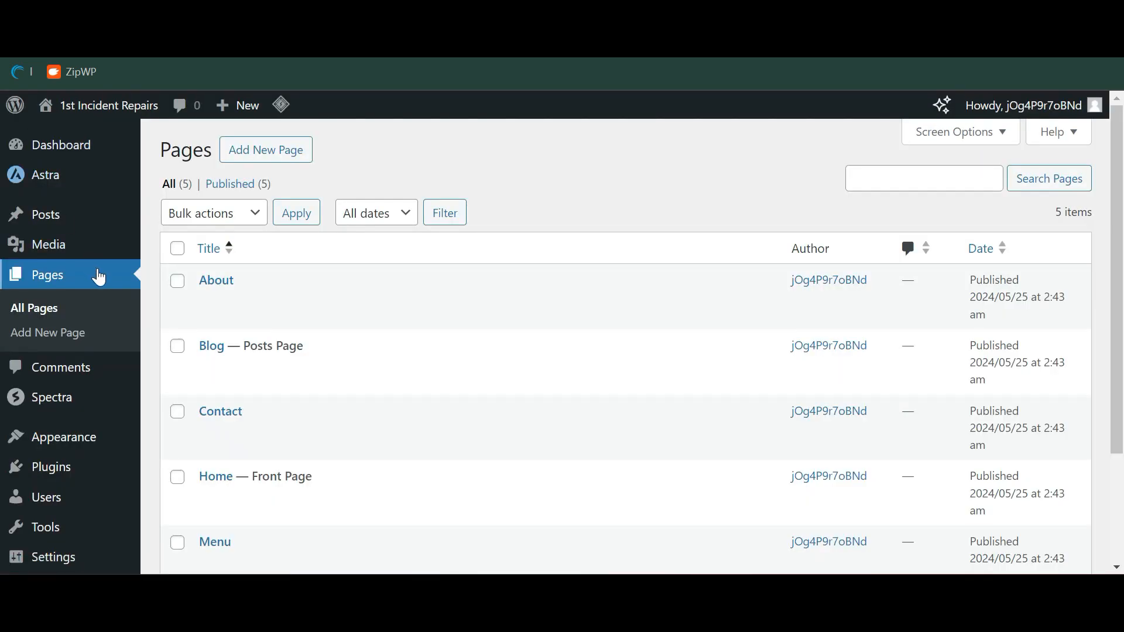
Open the About page in the editor, scroll through it, and open Spectra's Design Library
left_click(225, 288)
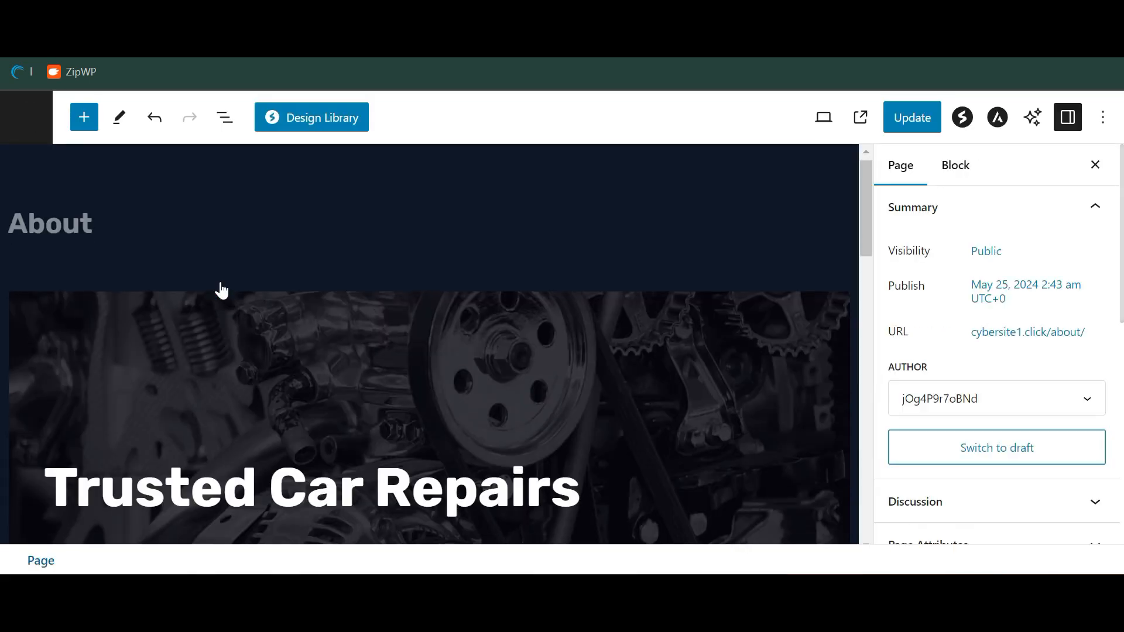
scroll(221, 290, "down", 5)
scroll(222, 290, "down", 1)
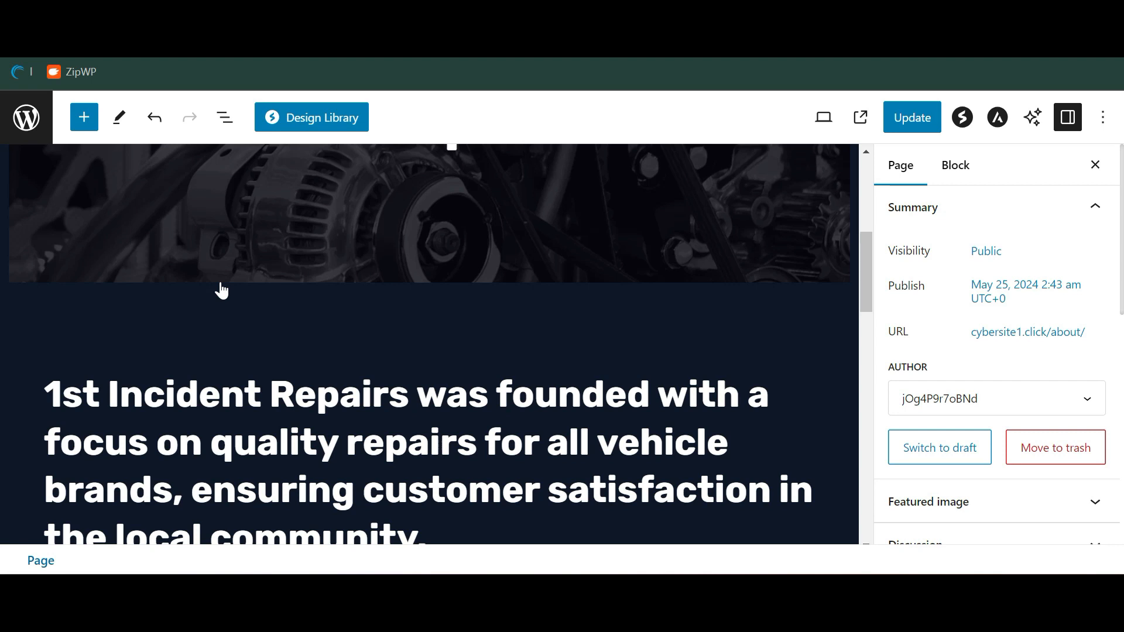
scroll(221, 290, "up", 6)
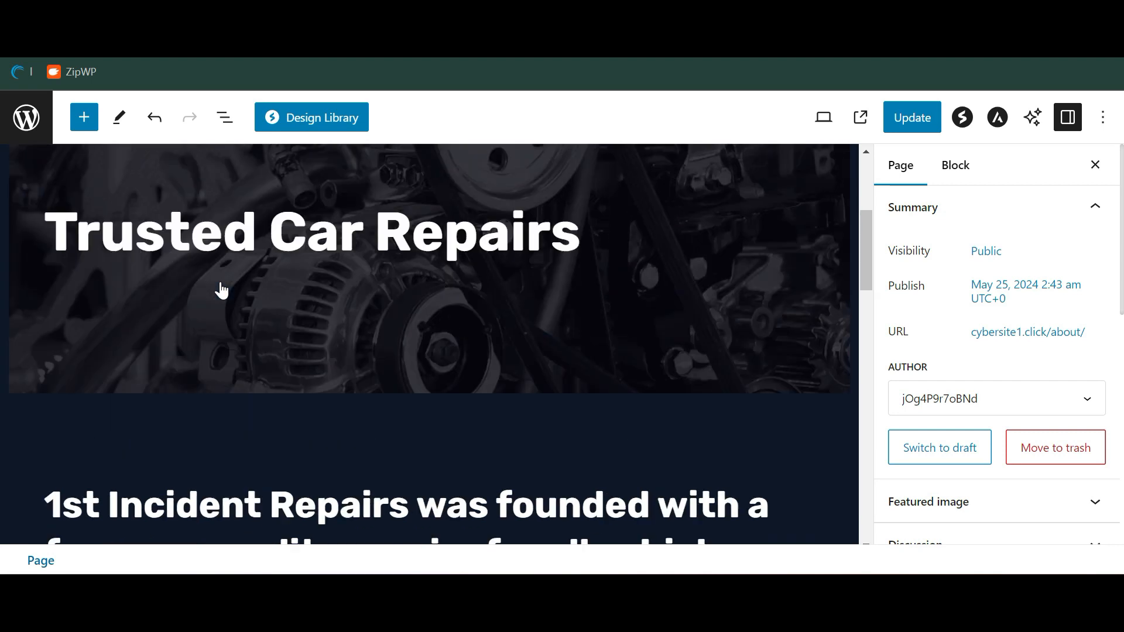
scroll(221, 290, "down", 12)
scroll(221, 289, "down", 5)
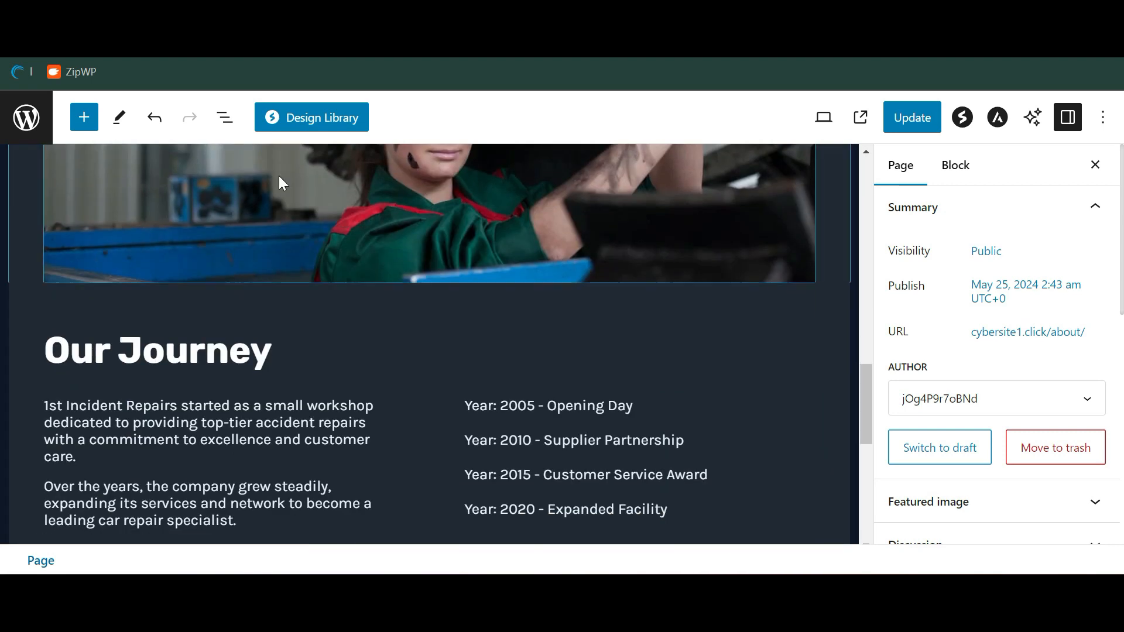
left_click(313, 109)
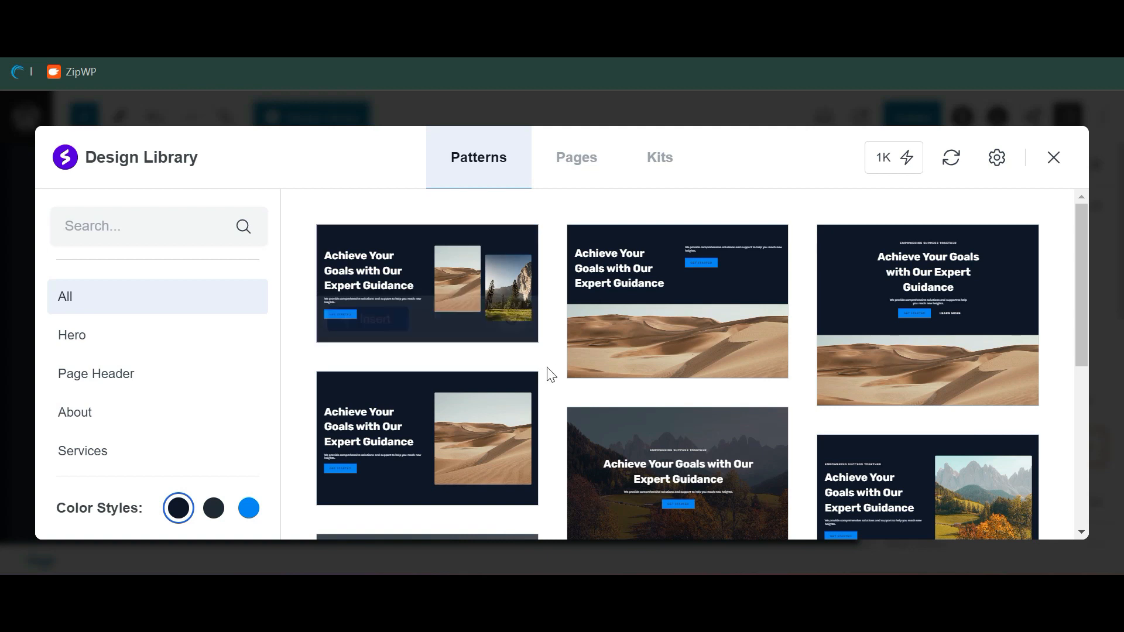
Filter patterns to Services List and insert the 'Our Services Empower Your Brand' three-card pattern
scroll(550, 375, "down", 5)
mouse_move(697, 398)
scroll(696, 398, "down", 4)
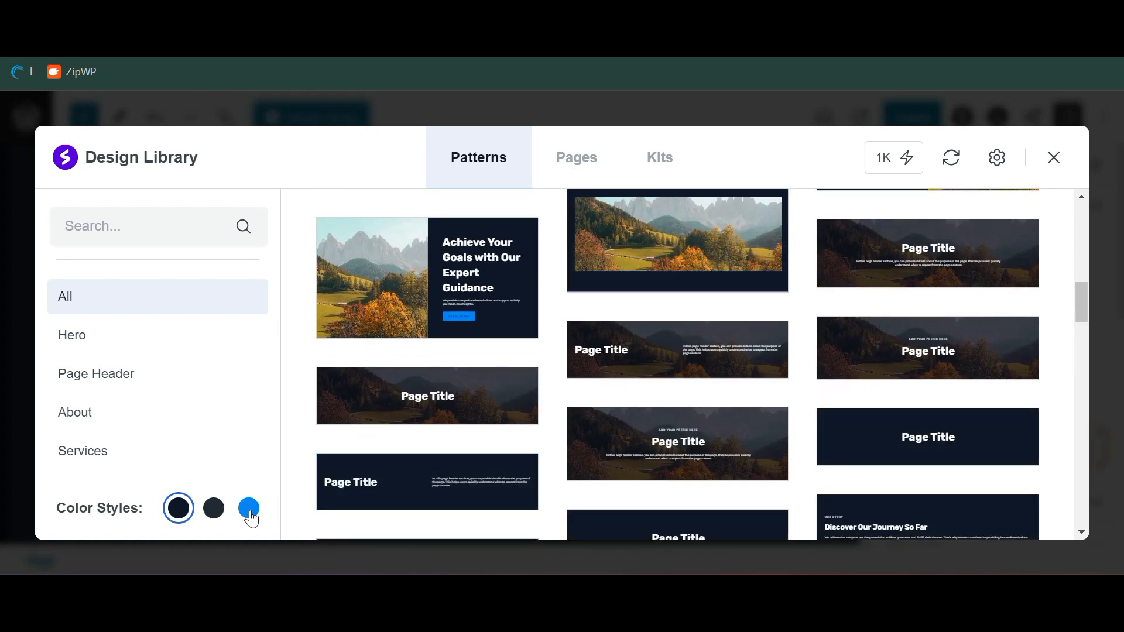
scroll(117, 383, "down", 2)
scroll(119, 388, "down", 2)
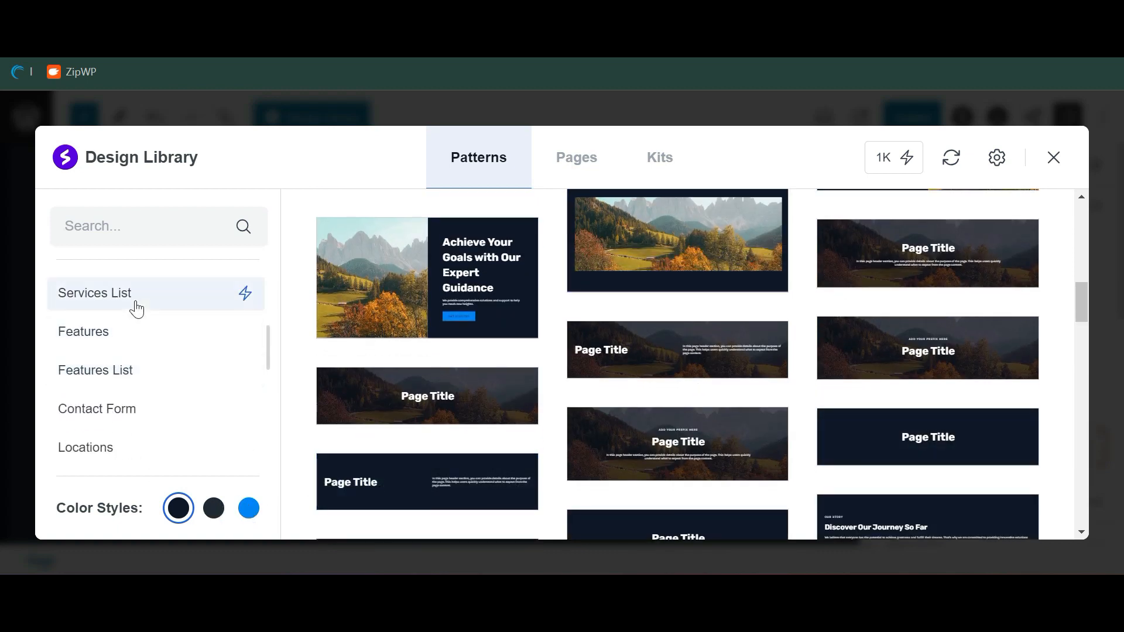
left_click(135, 298)
mouse_move(586, 309)
scroll(724, 301, "down", 1)
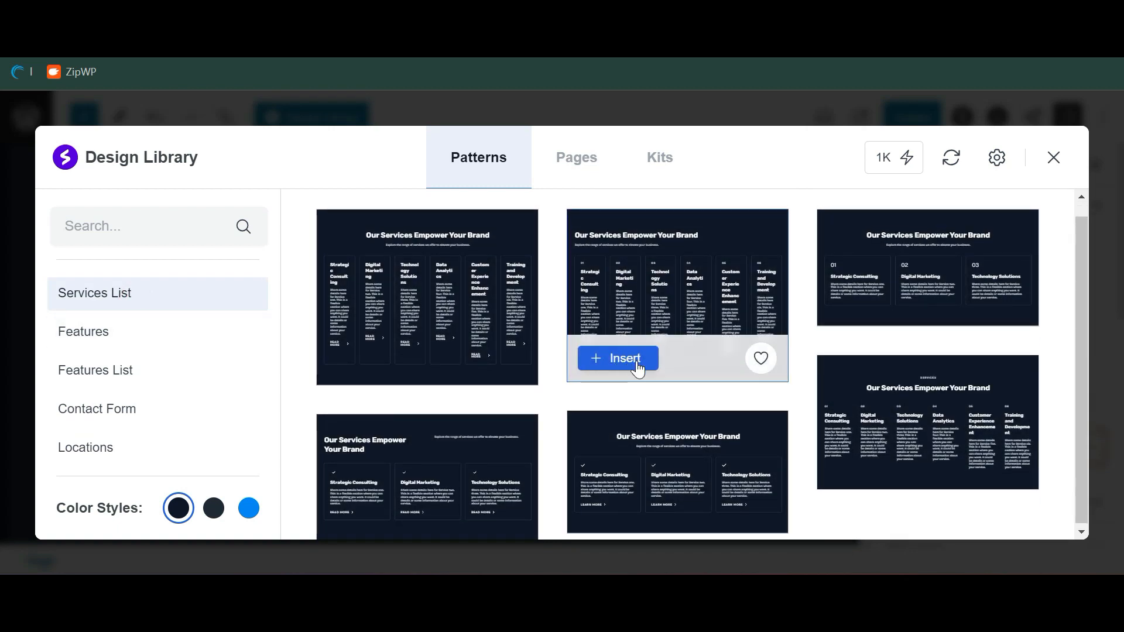
mouse_move(664, 495)
left_click(615, 519)
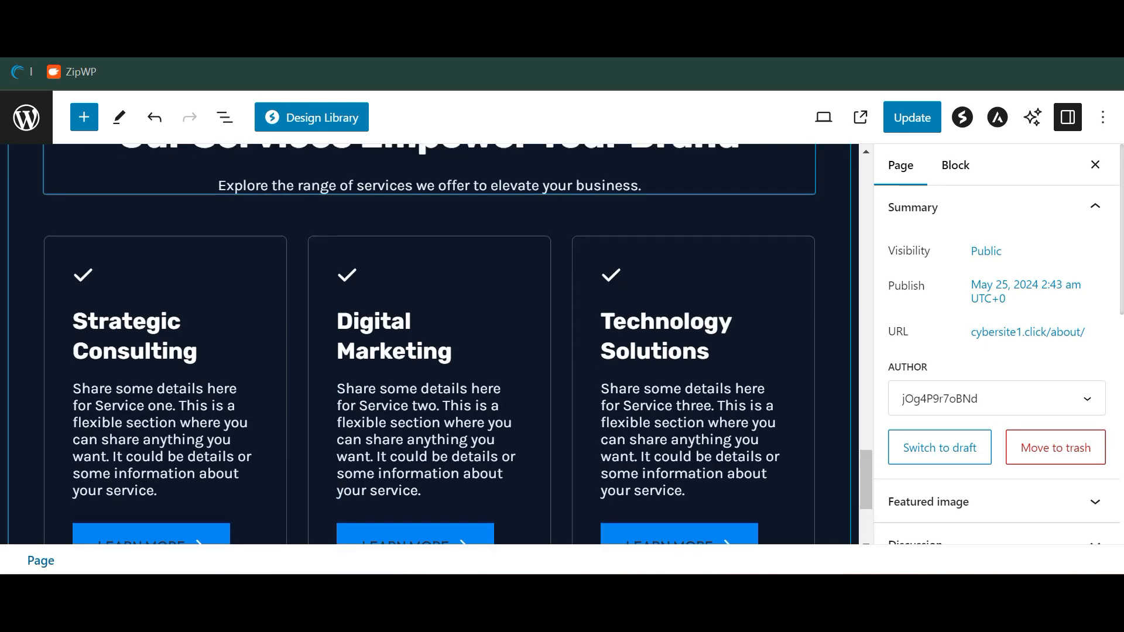
scroll(206, 218, "up", 5)
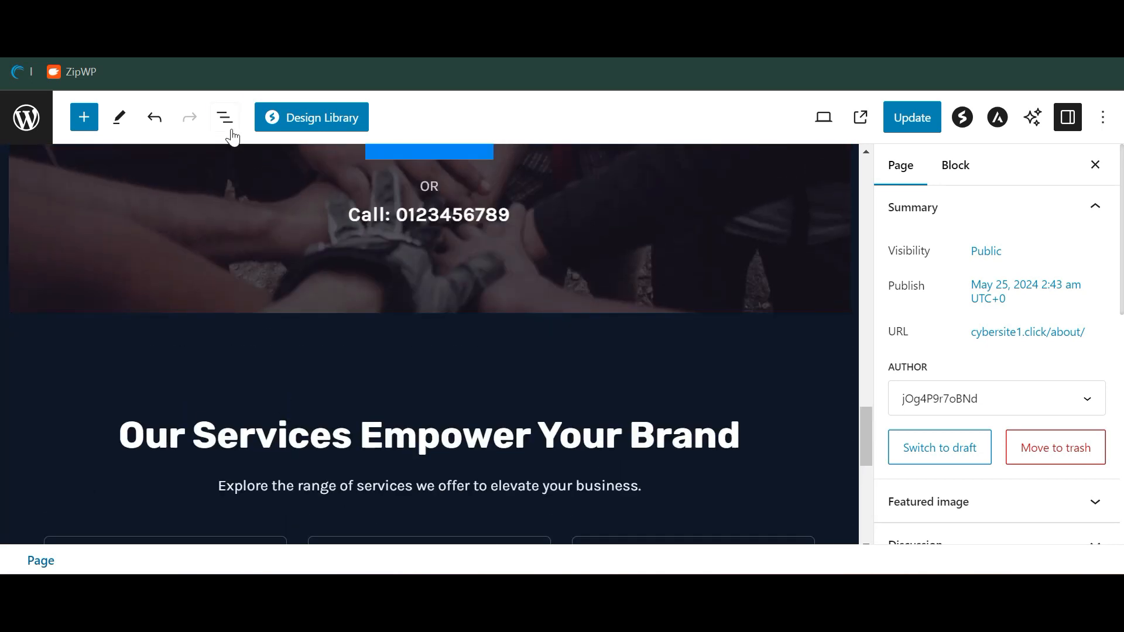
Move the new services section up to second position on the page using the block outline
left_click(228, 130)
left_click(92, 332)
left_click_drag(92, 332, 91, 234)
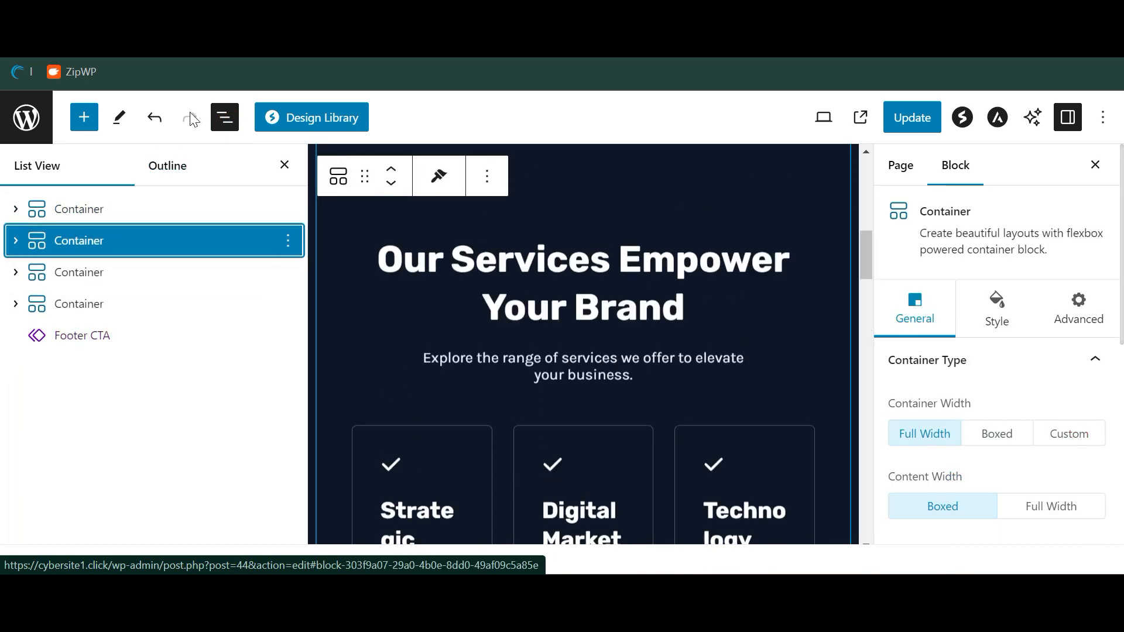
left_click(225, 117)
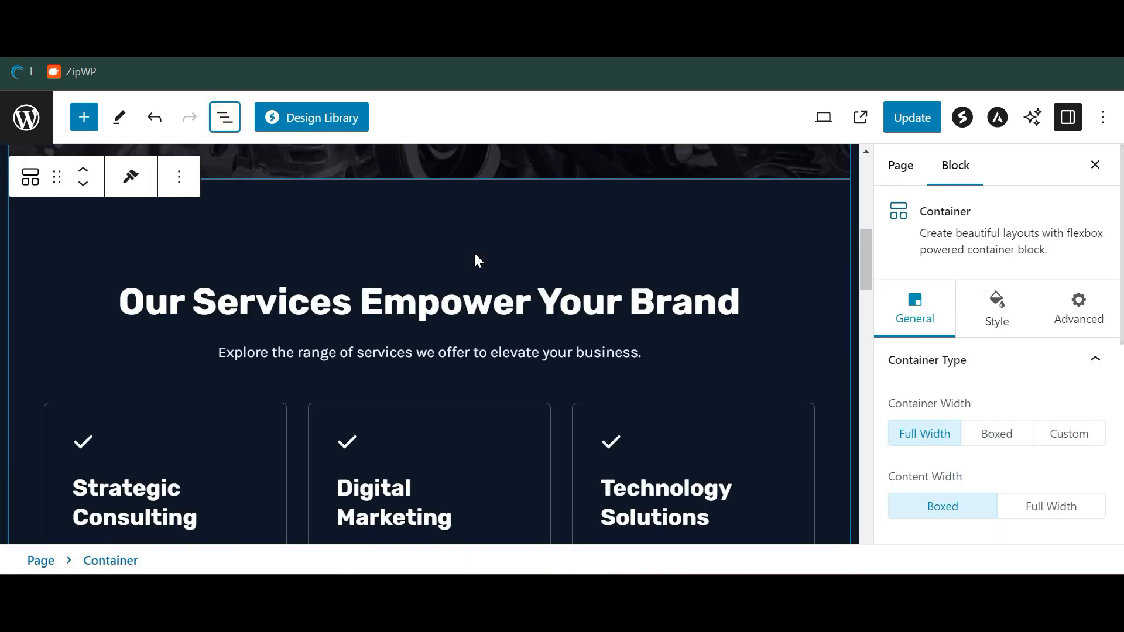
Select the Digital Marketing service card and its checkmark icon
scroll(480, 292, "down", 5)
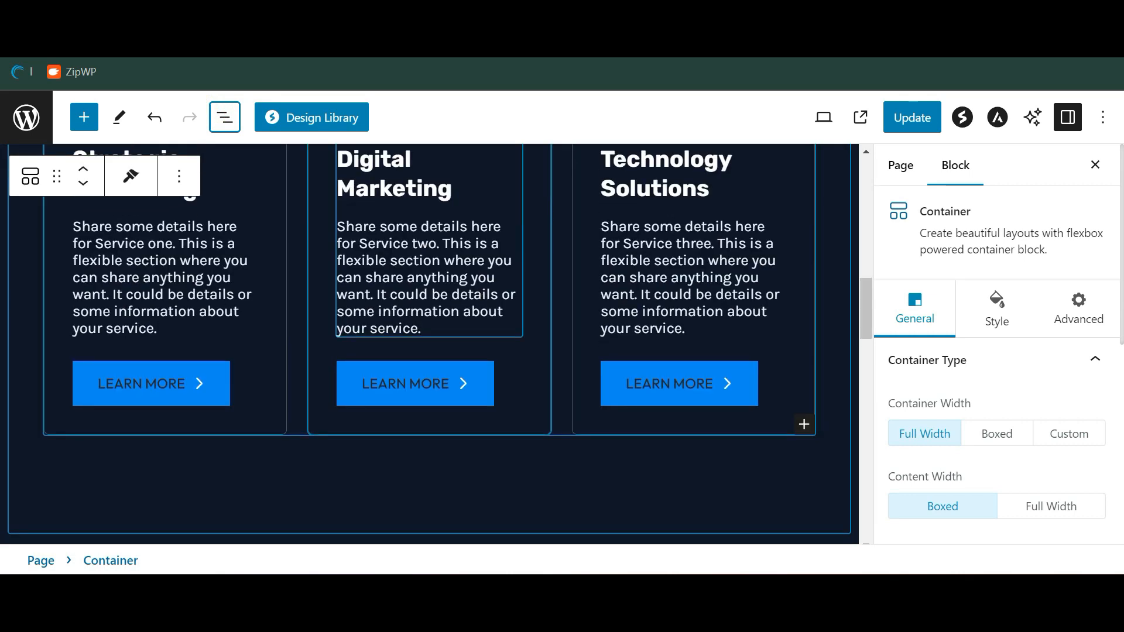
left_click(479, 294)
scroll(480, 294, "up", 3)
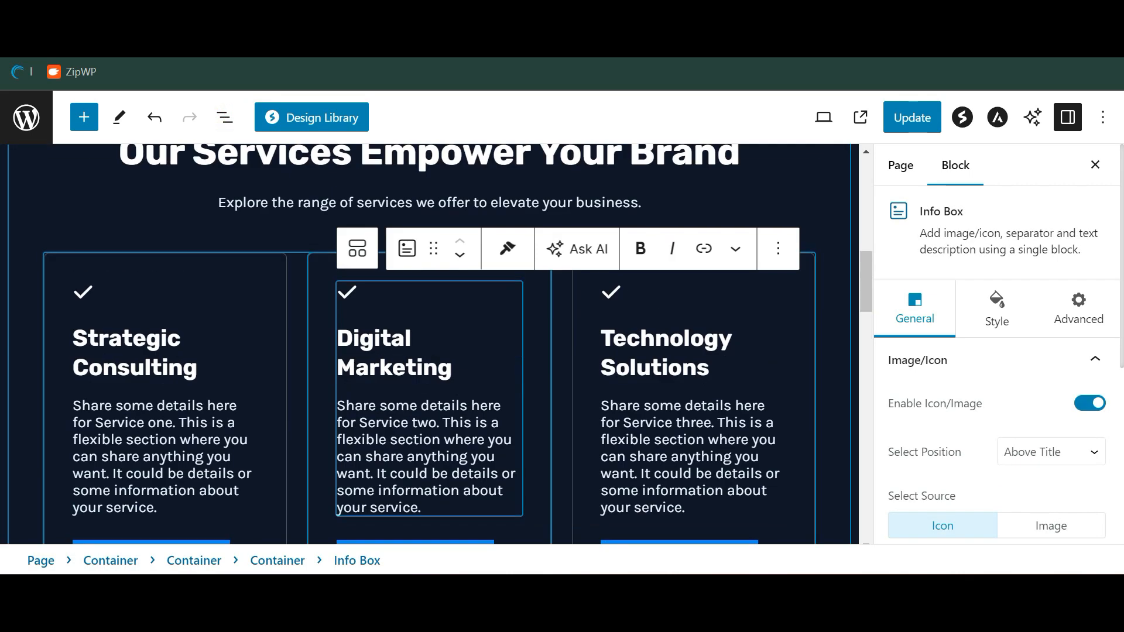
left_click(352, 293)
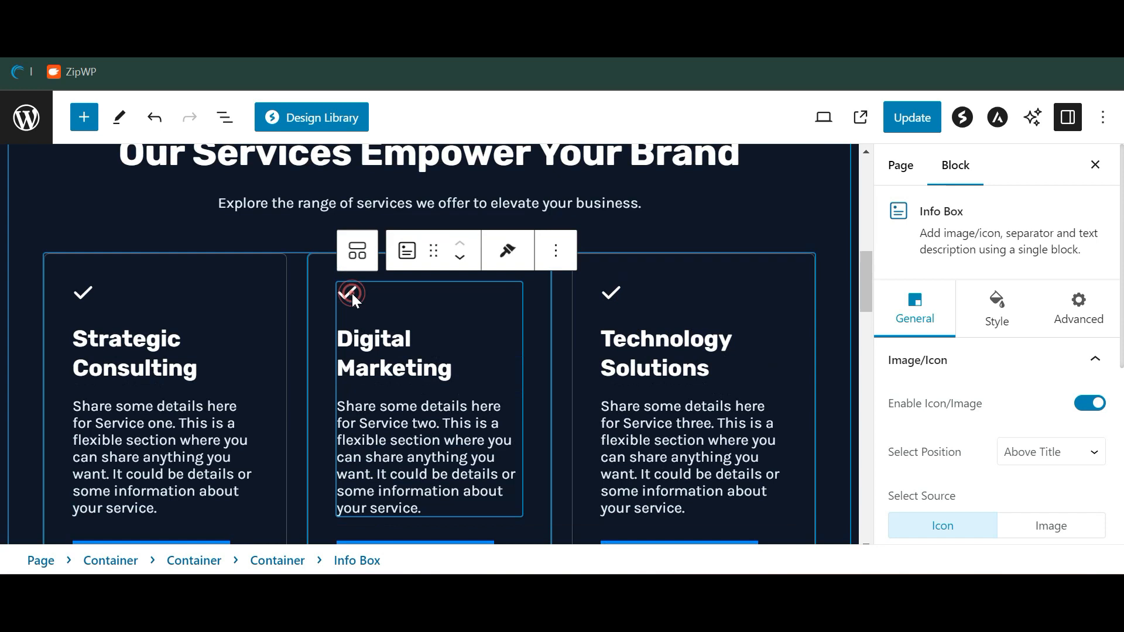
scroll(352, 293, "down", 12)
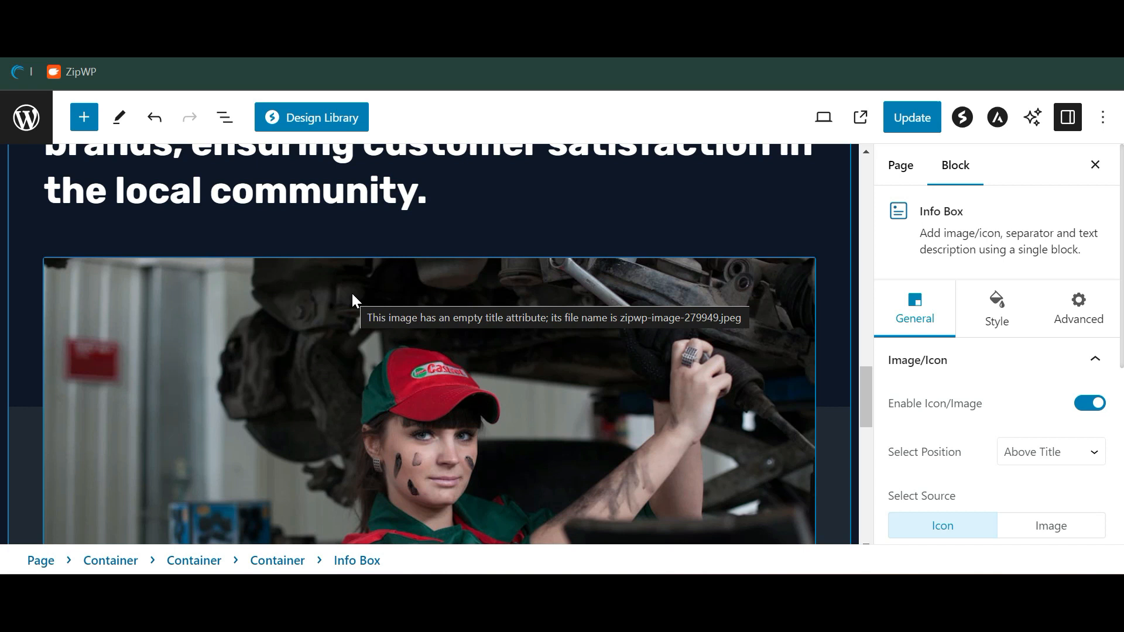
left_click(293, 120)
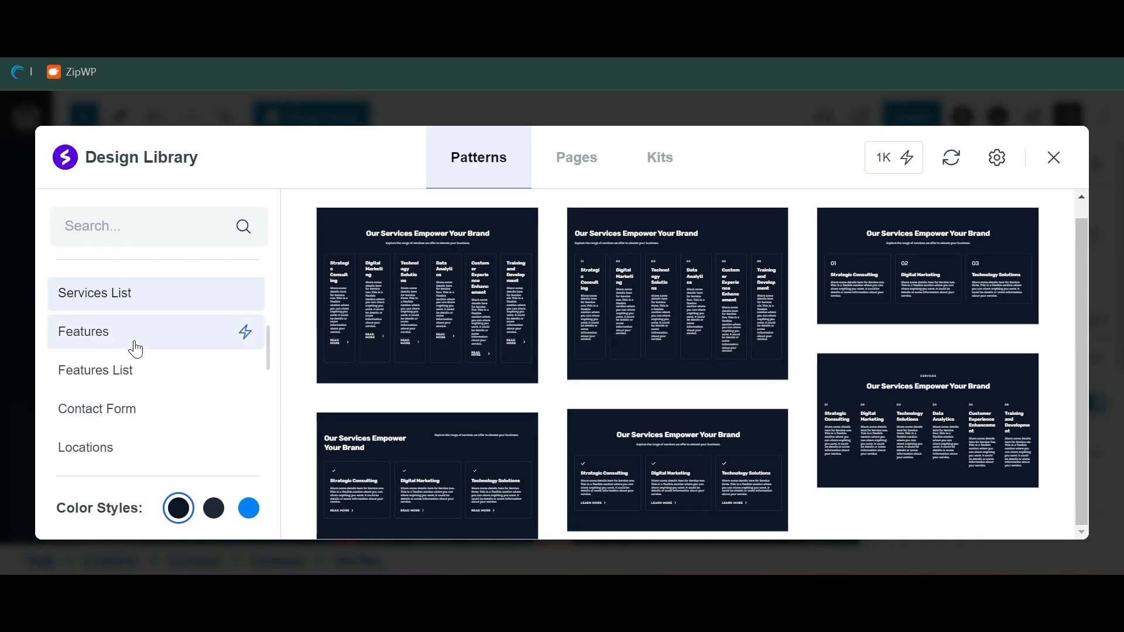
scroll(135, 349, "down", 5)
scroll(135, 349, "up", 6)
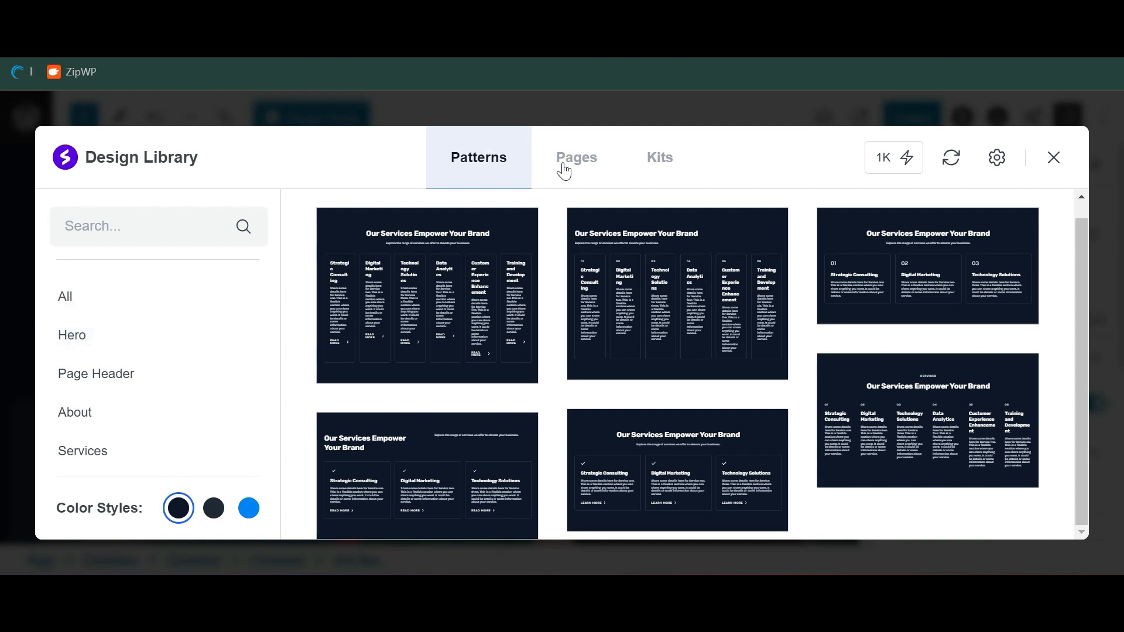
left_click(563, 168)
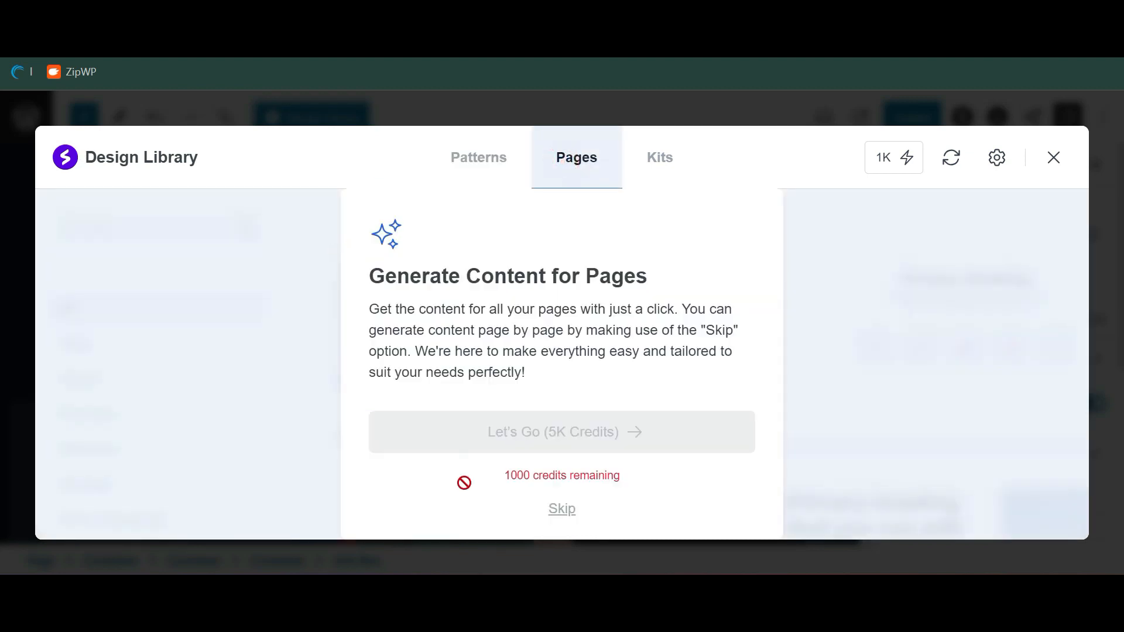
left_click(560, 509)
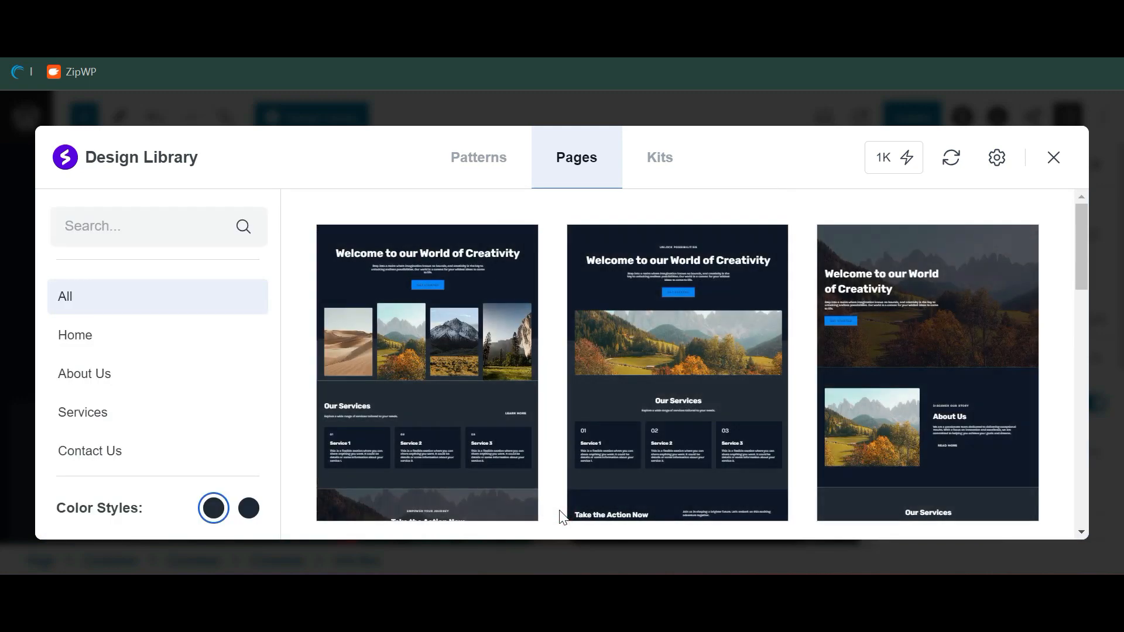
scroll(349, 455, "down", 5)
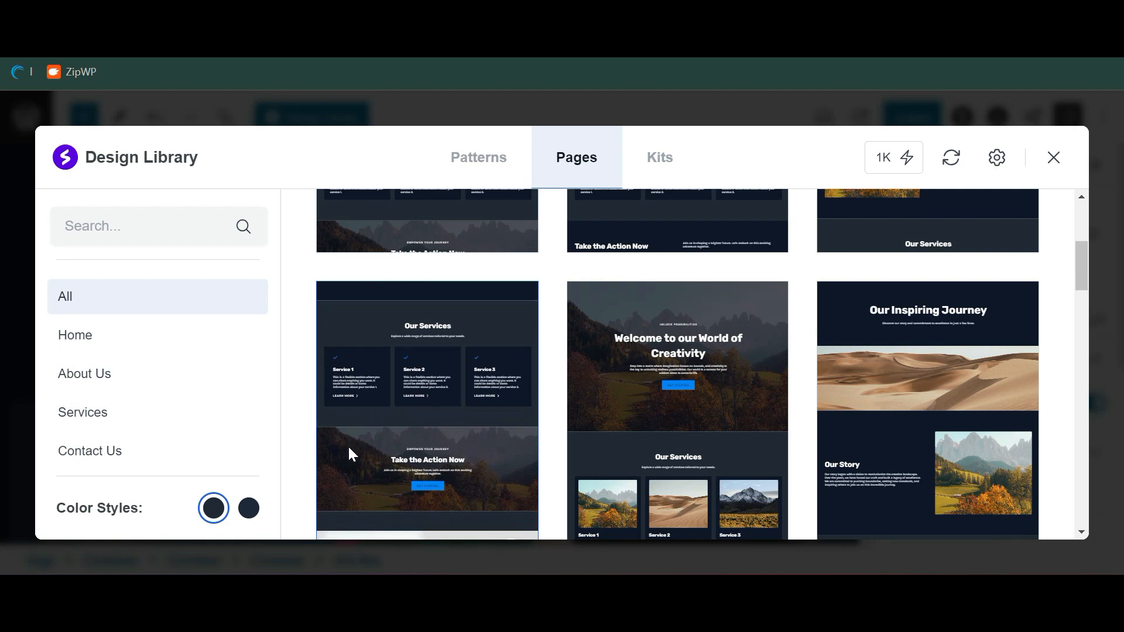
scroll(349, 453, "down", 5)
scroll(349, 447, "down", 5)
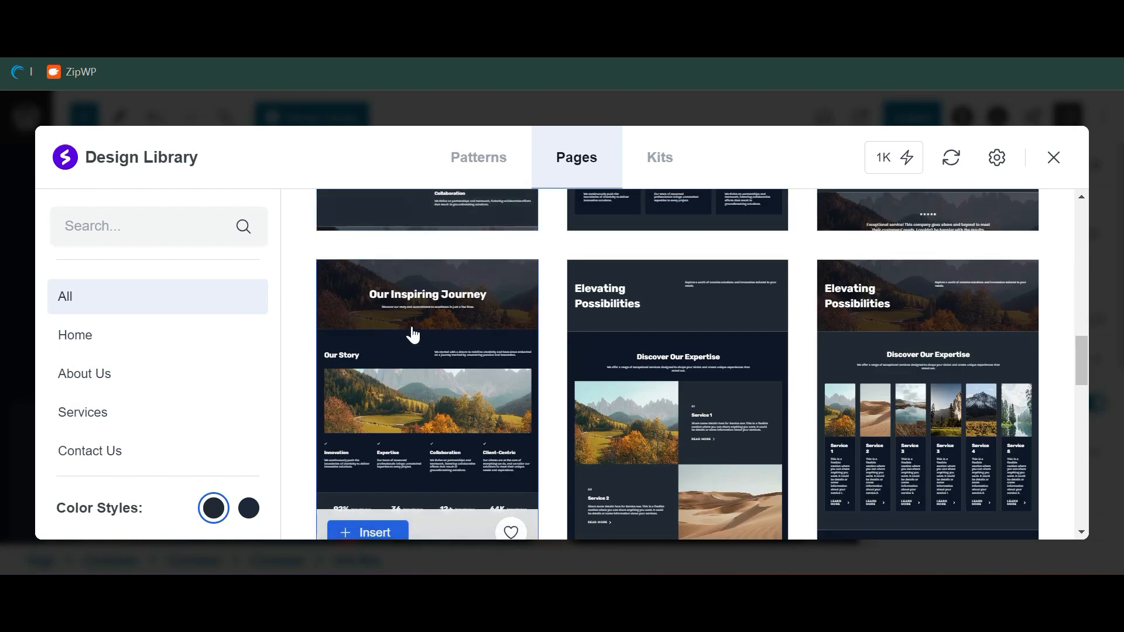
scroll(413, 332, "down", 5)
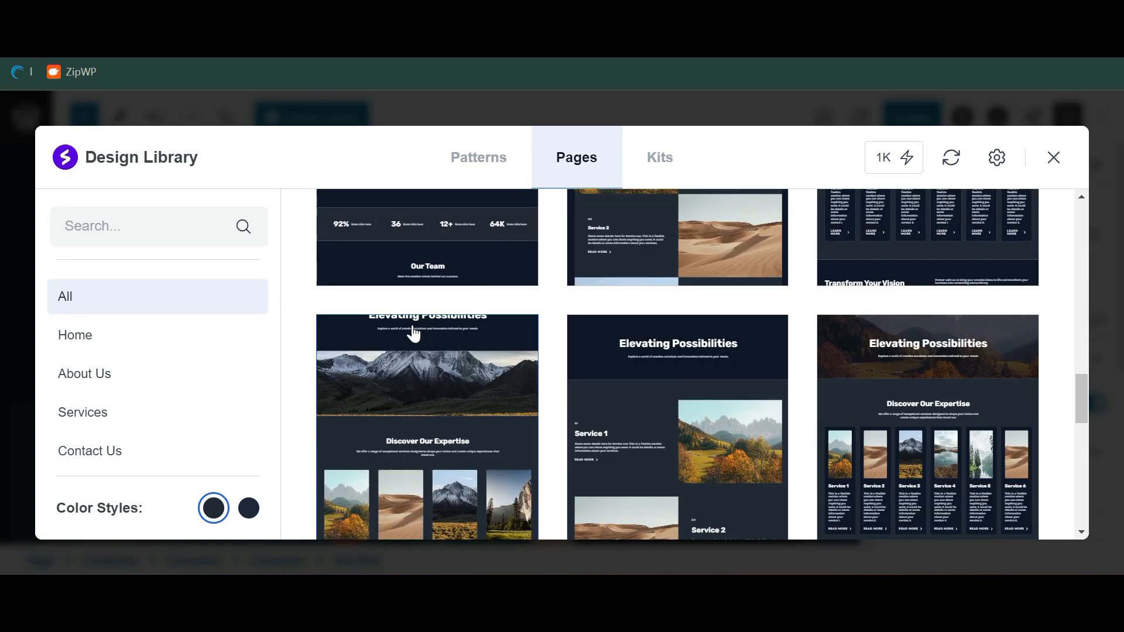
scroll(413, 333, "down", 5)
scroll(700, 384, "down", 5)
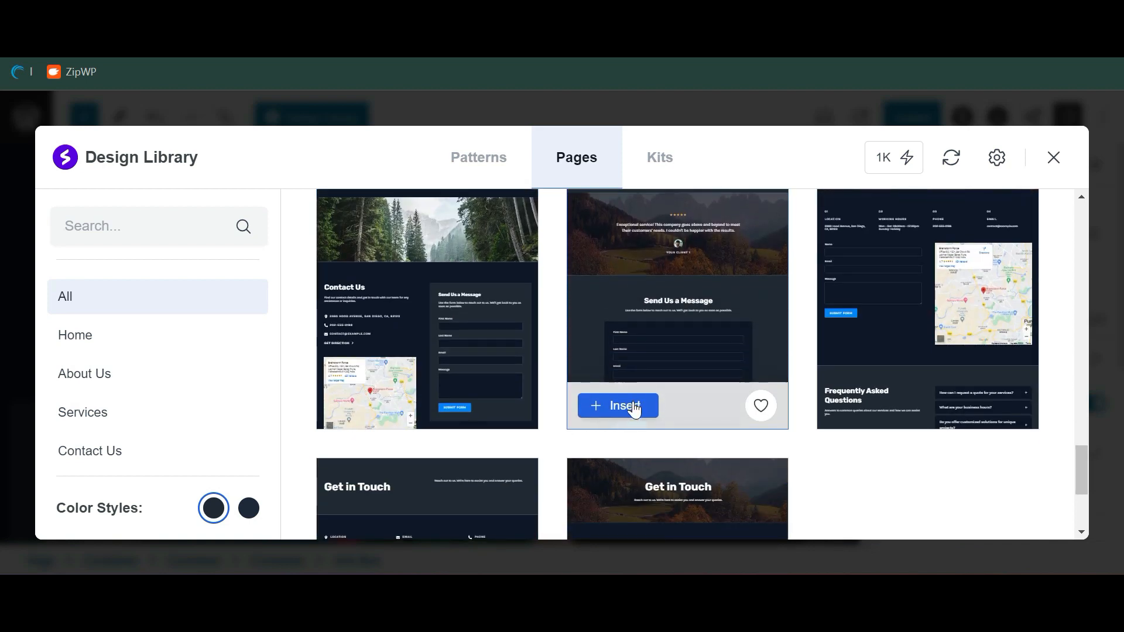
scroll(564, 308, "up", 5)
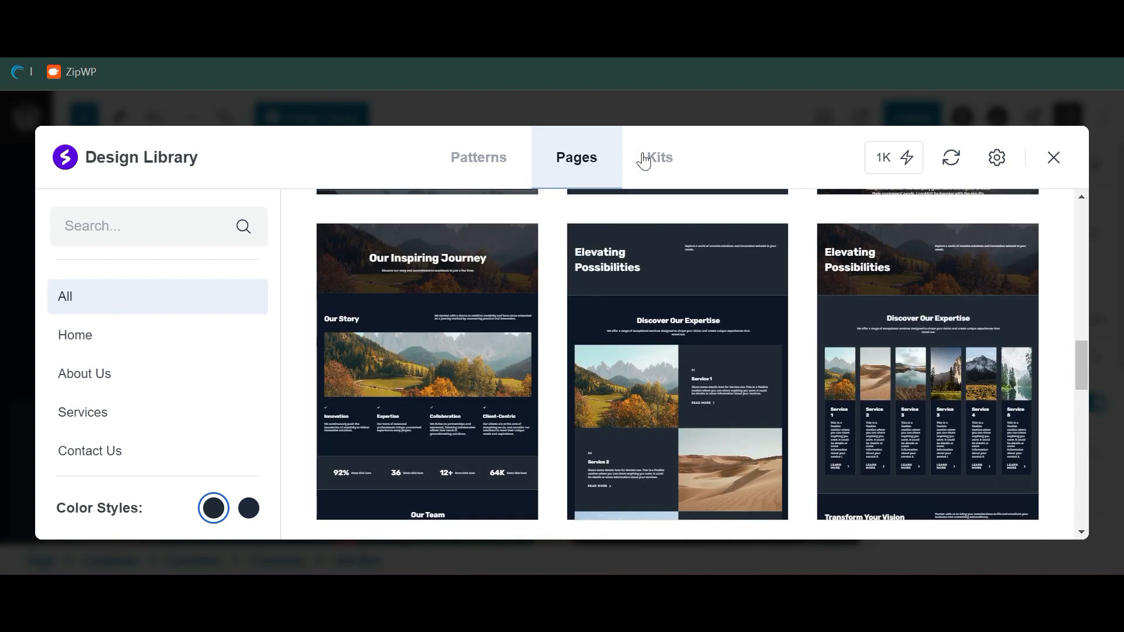
left_click(642, 155)
scroll(175, 351, "down", 1)
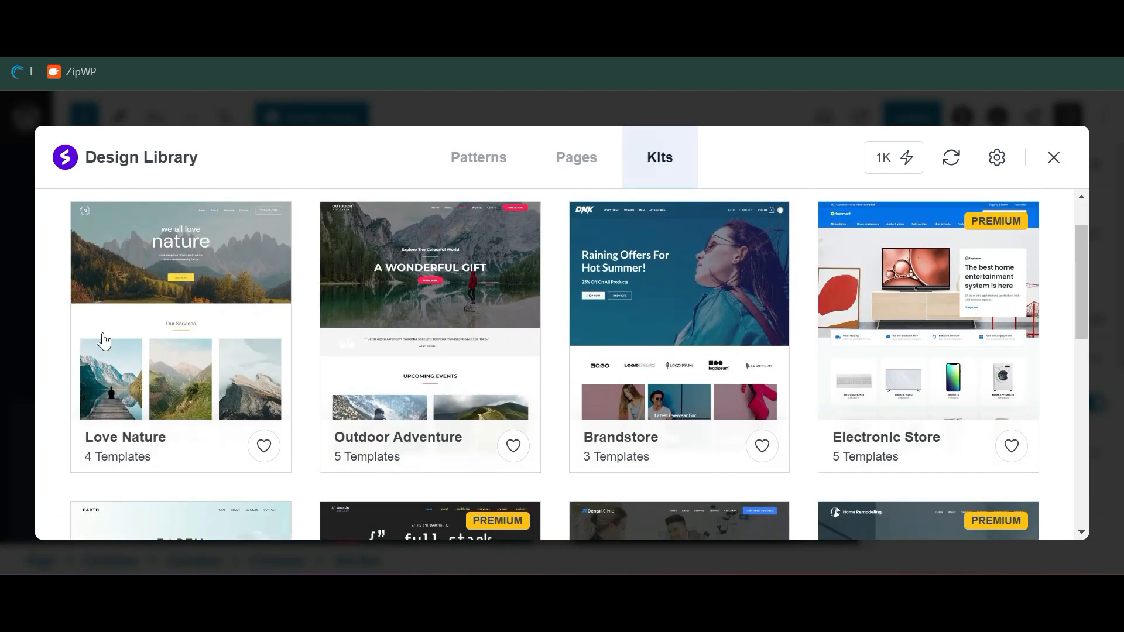
scroll(149, 331, "up", 1)
scroll(290, 281, "down", 5)
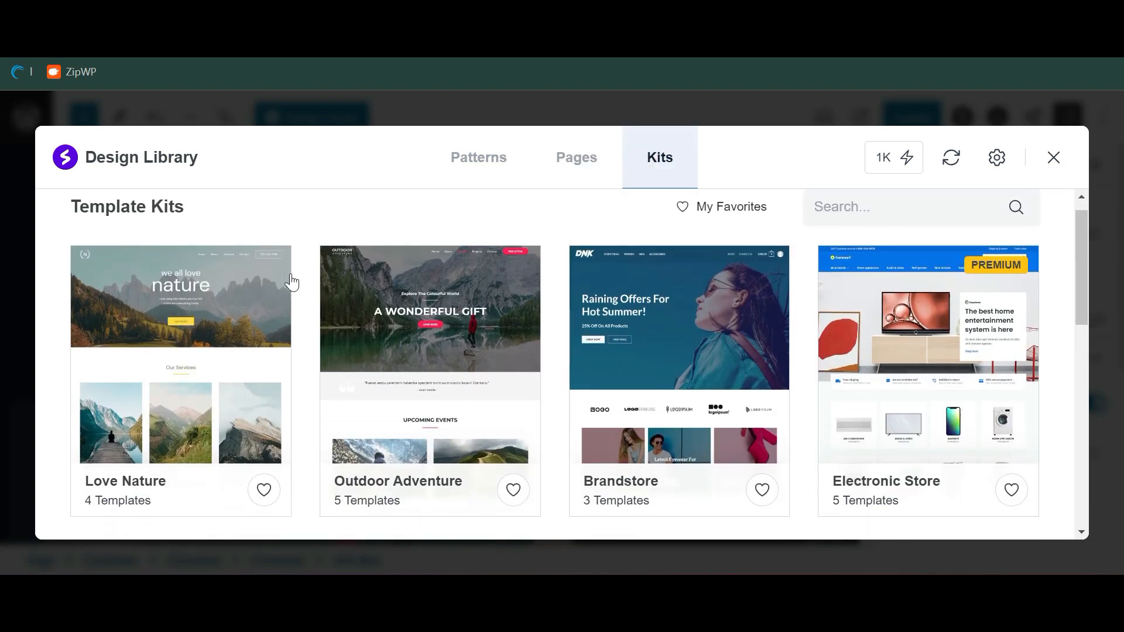
scroll(291, 280, "down", 4)
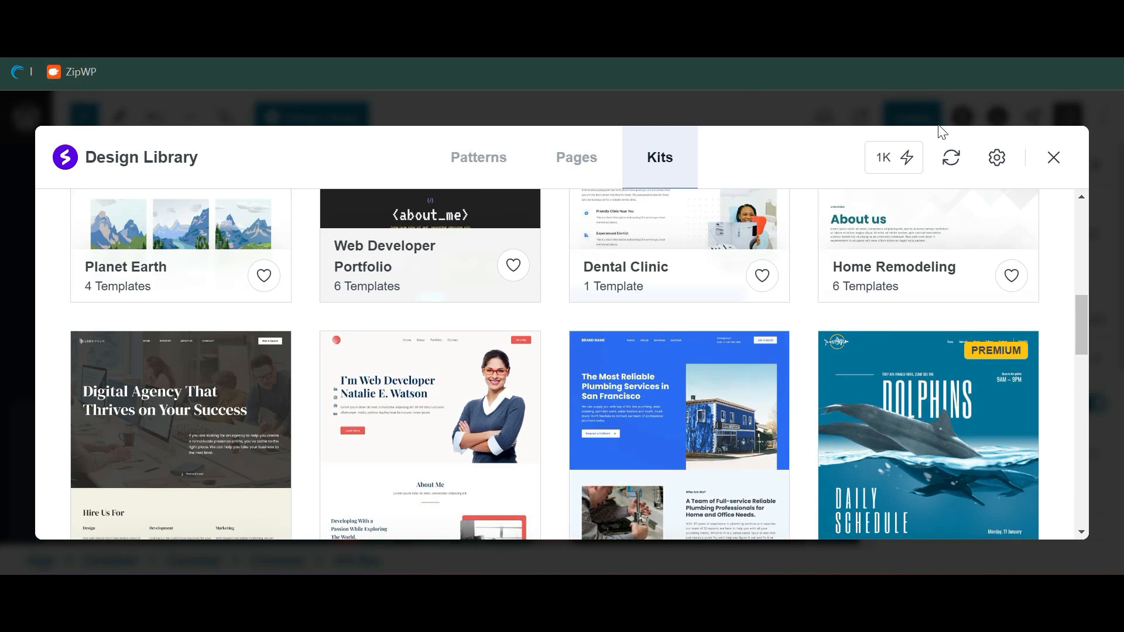
left_click(1050, 157)
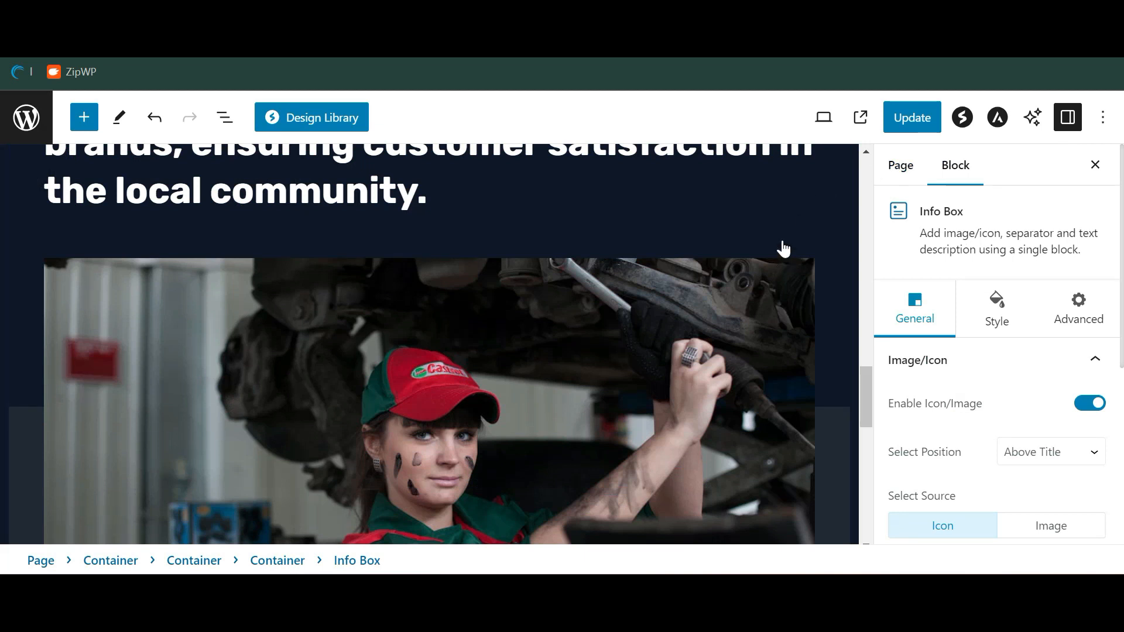
Save the About page changes and return to the pages list
left_click(912, 117)
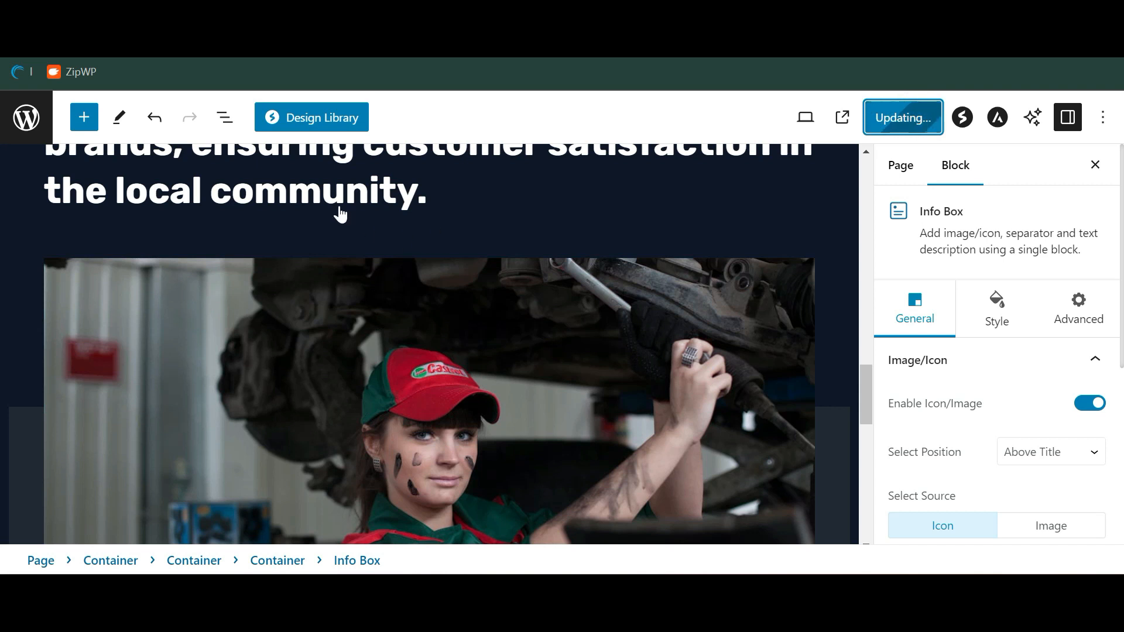
left_click(21, 117)
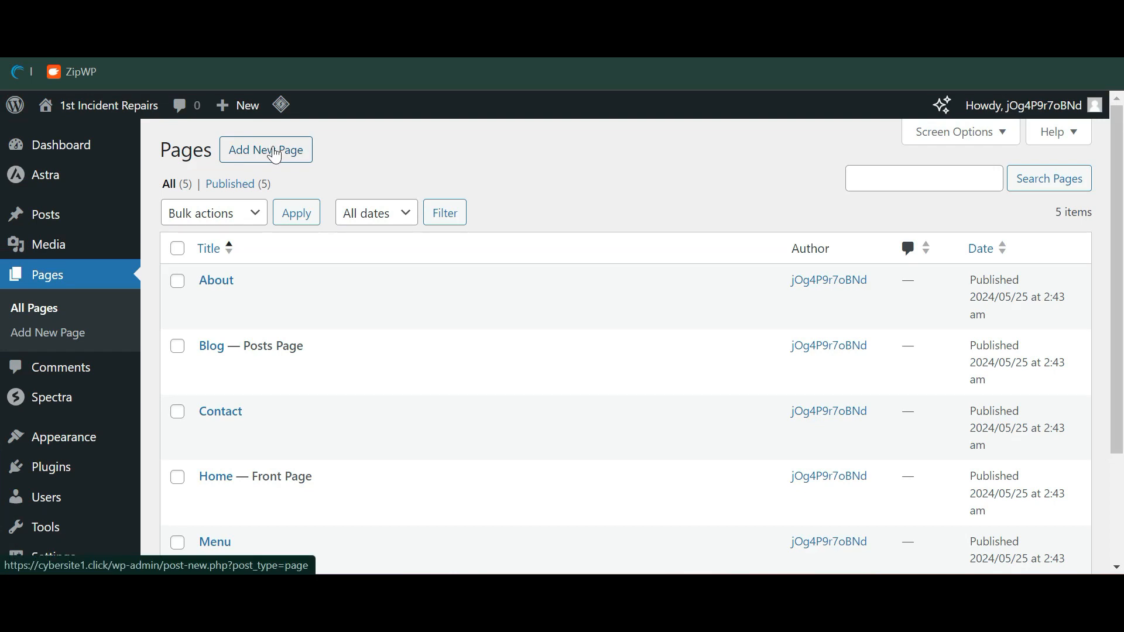
scroll(448, 224, "down", 3)
scroll(448, 222, "up", 5)
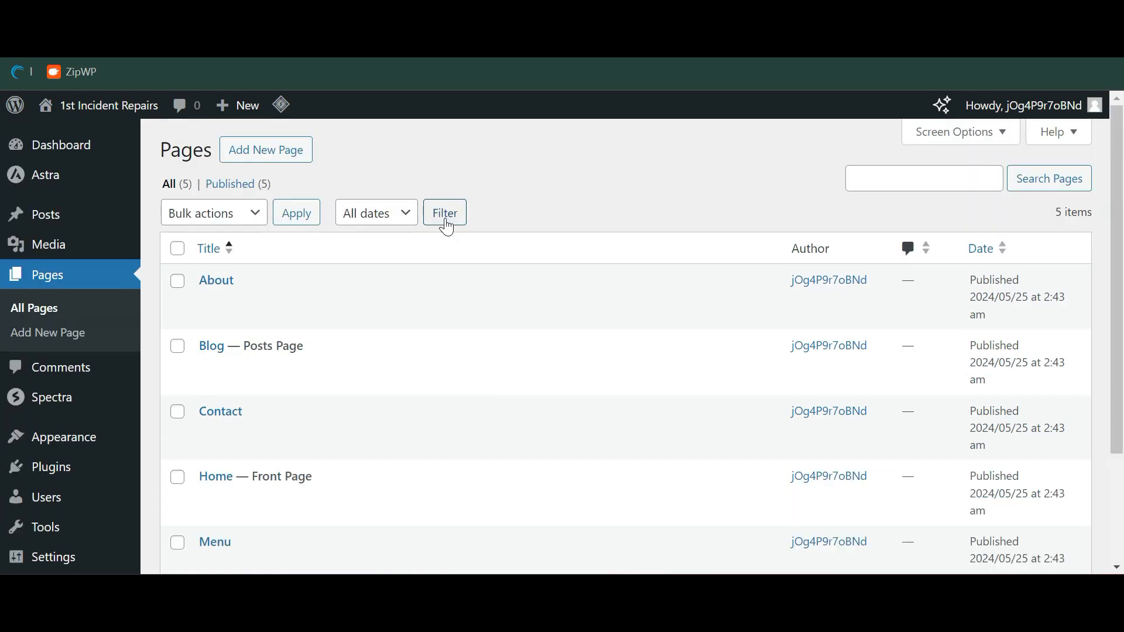
scroll(446, 223, "down", 5)
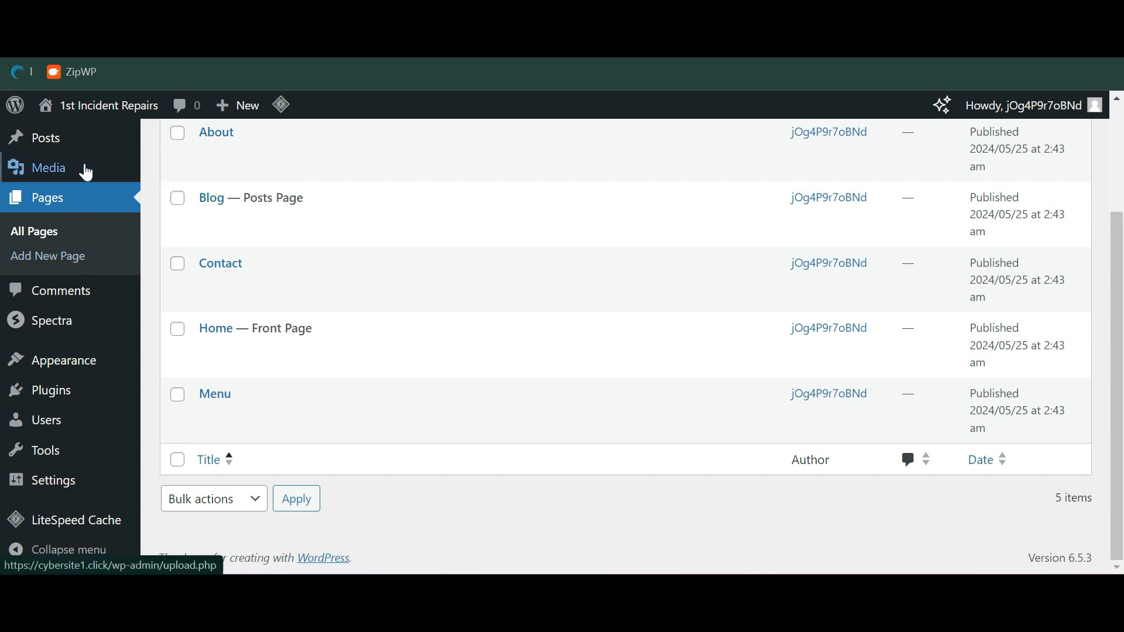
Open the first blog post, then go to the live 1st Incident Repairs homepage
left_click(87, 139)
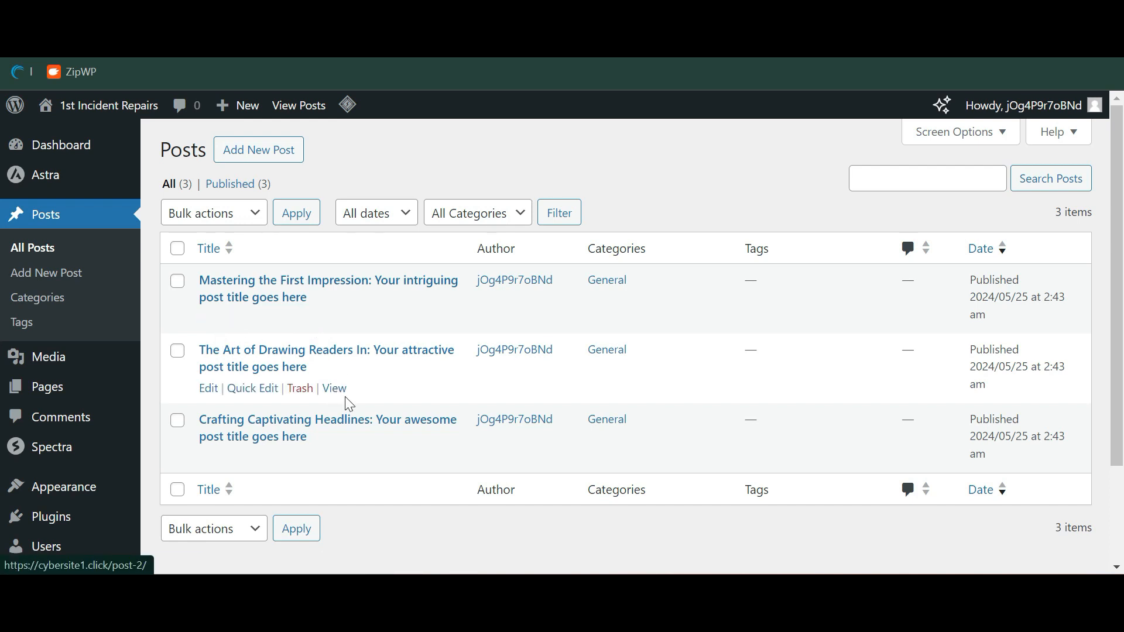
left_click(384, 282)
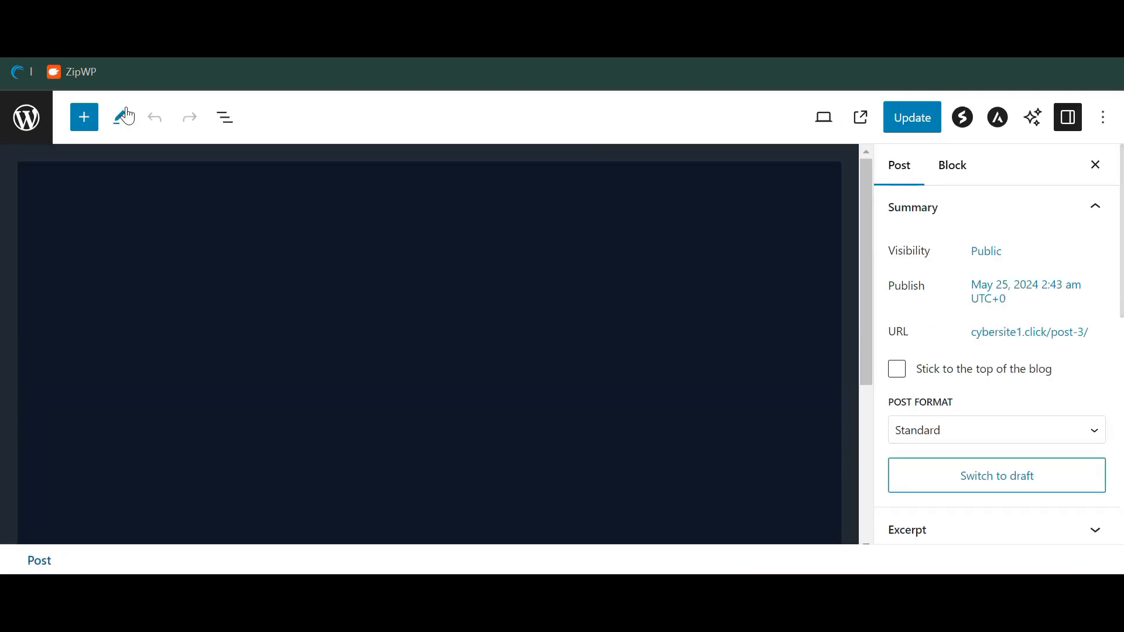
left_click(39, 111)
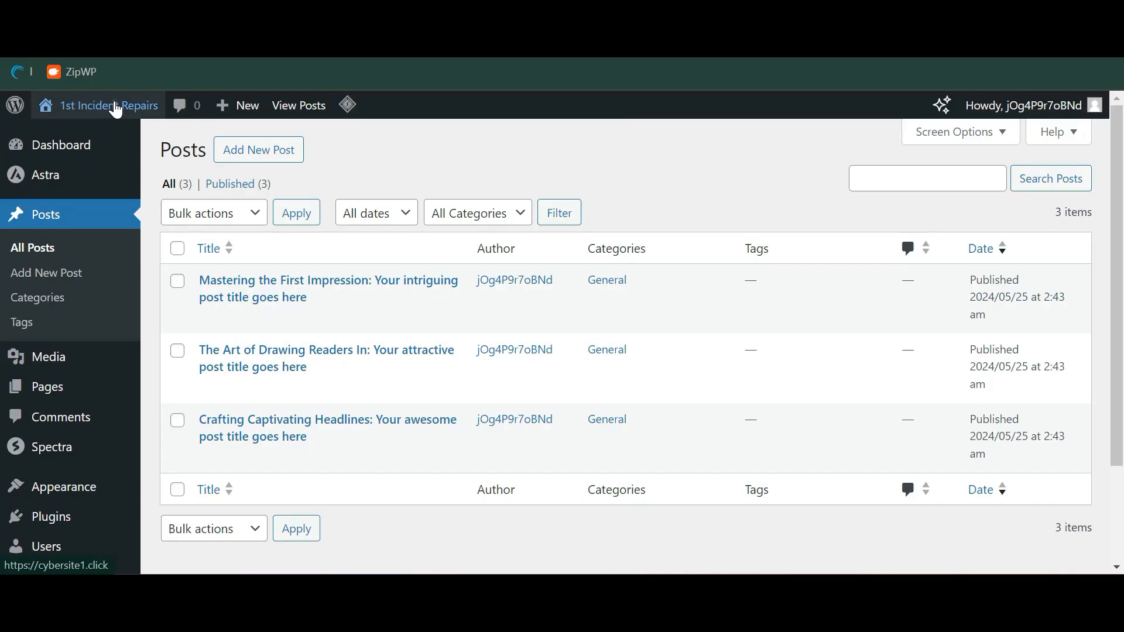
left_click(115, 107)
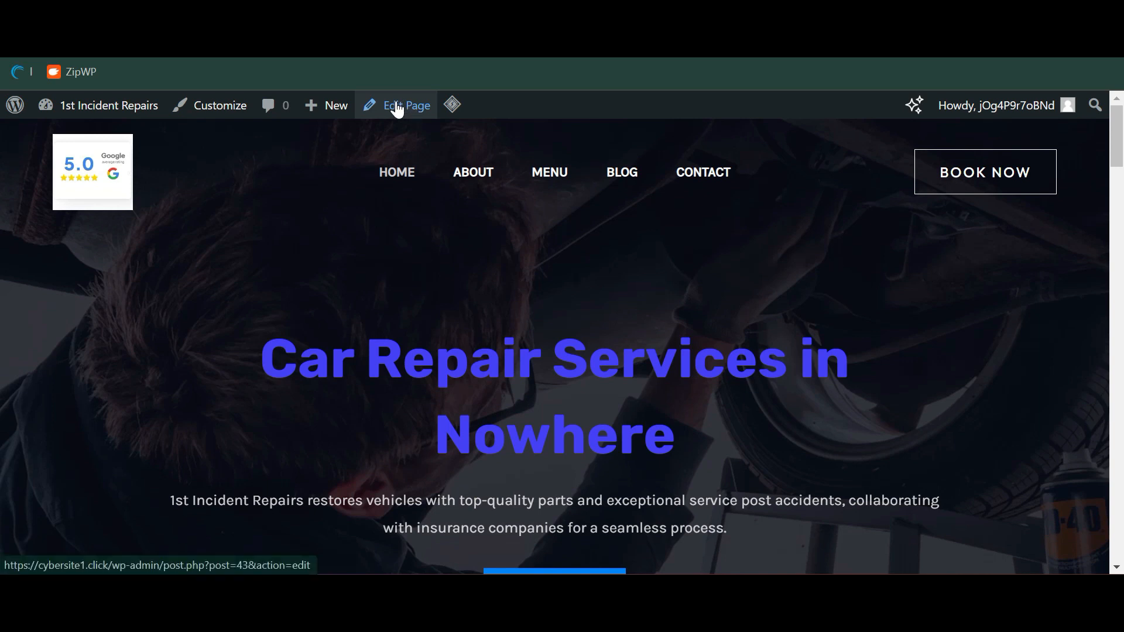
scroll(671, 383, "down", 15)
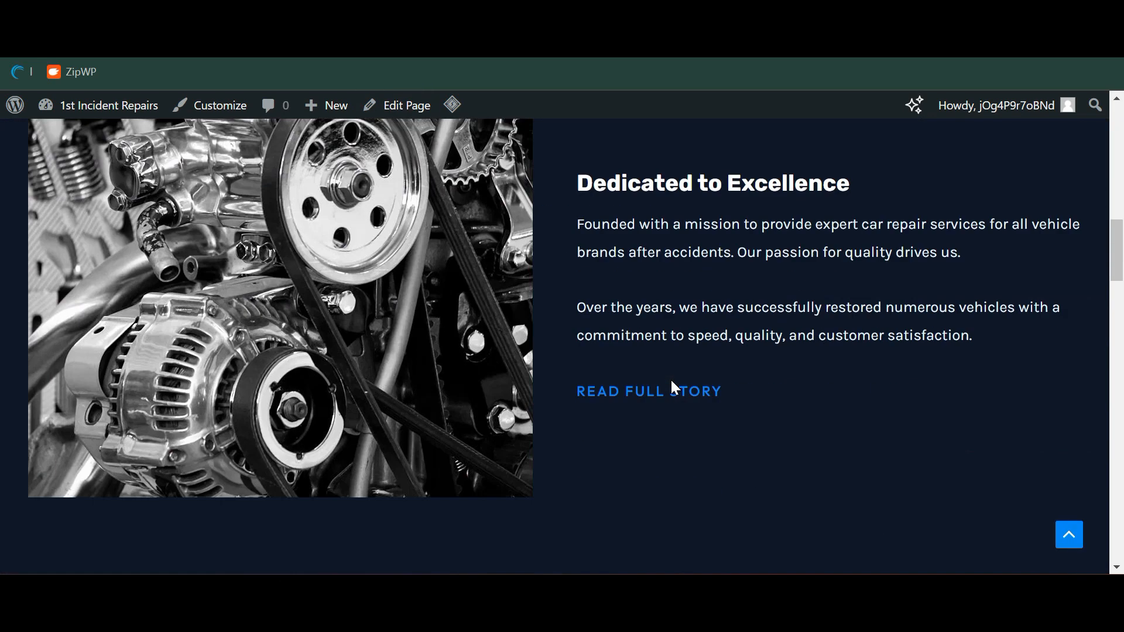
scroll(671, 381, "down", 15)
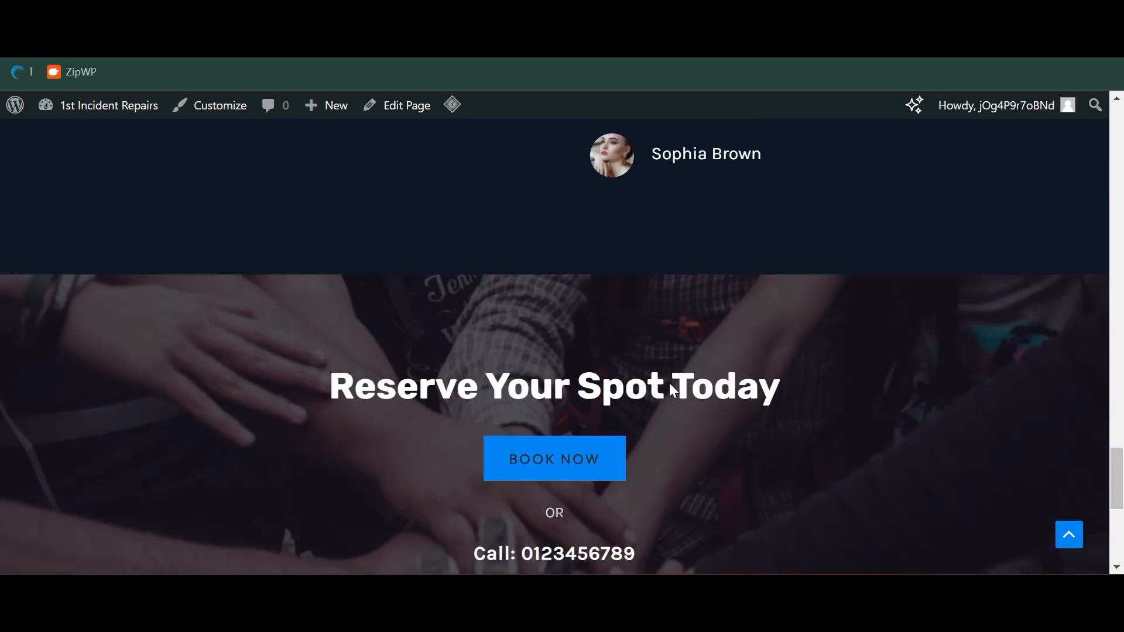
scroll(671, 387, "down", 5)
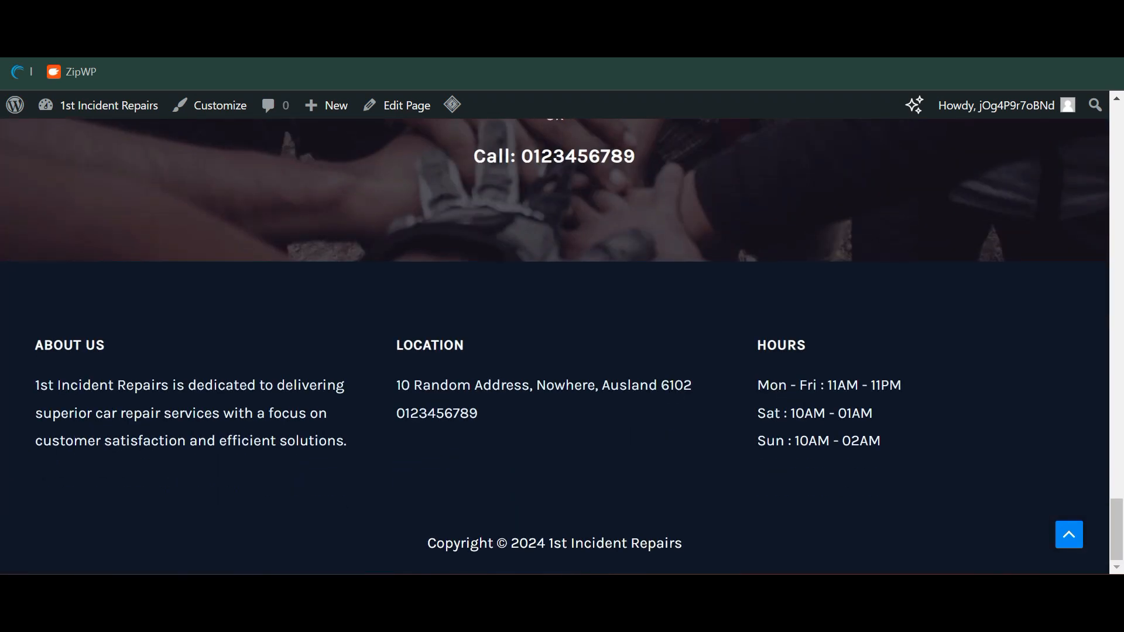
scroll(669, 383, "up", 20)
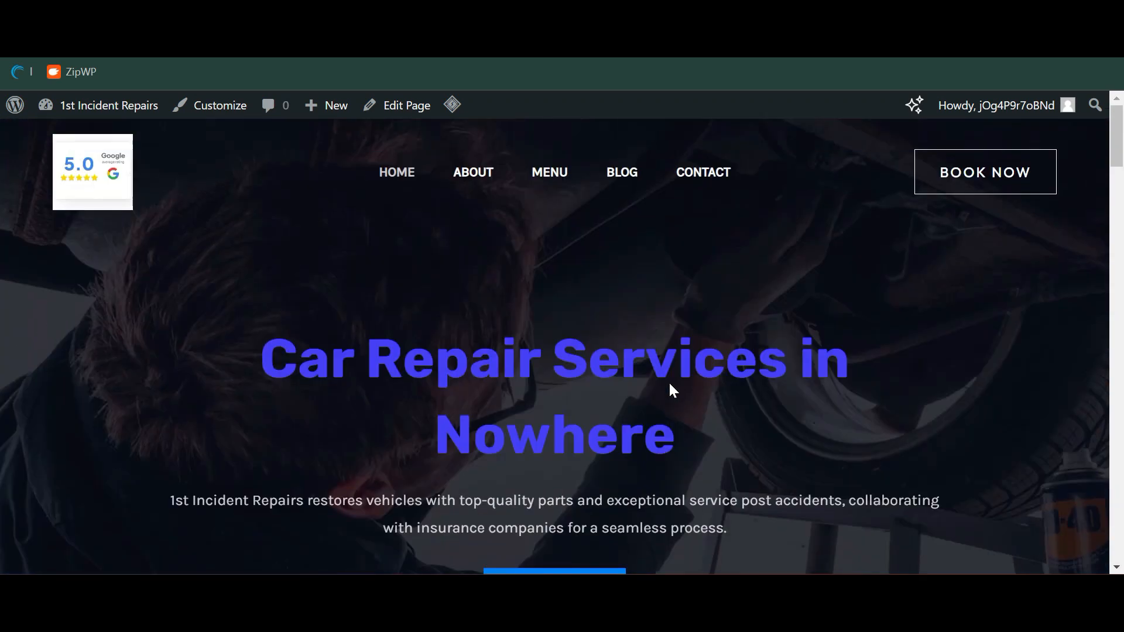